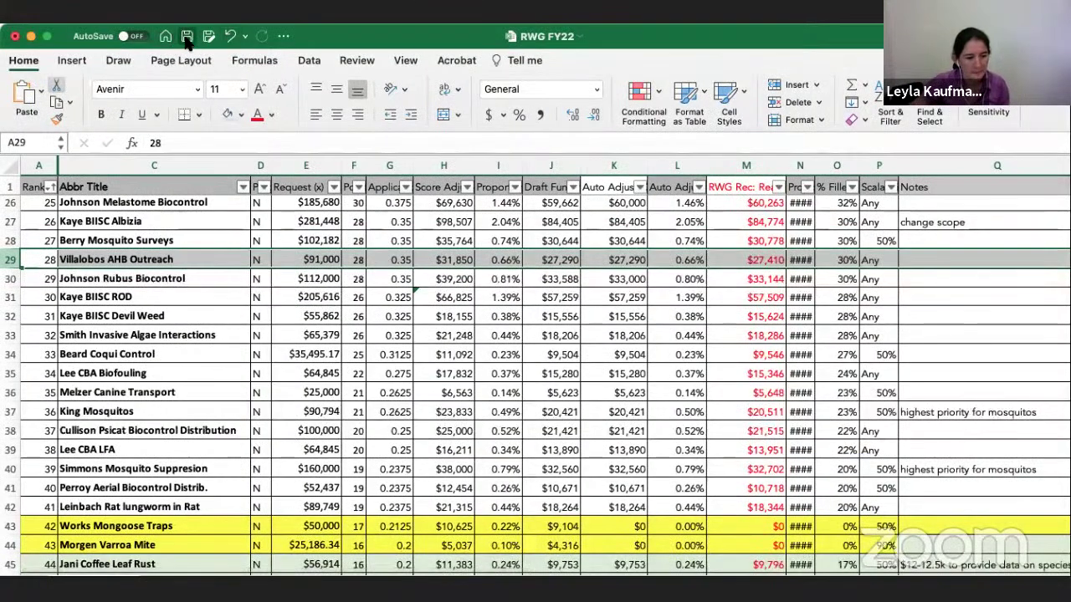
Save the workbook
{"action": "left_click", "coordinate": [186, 38]}
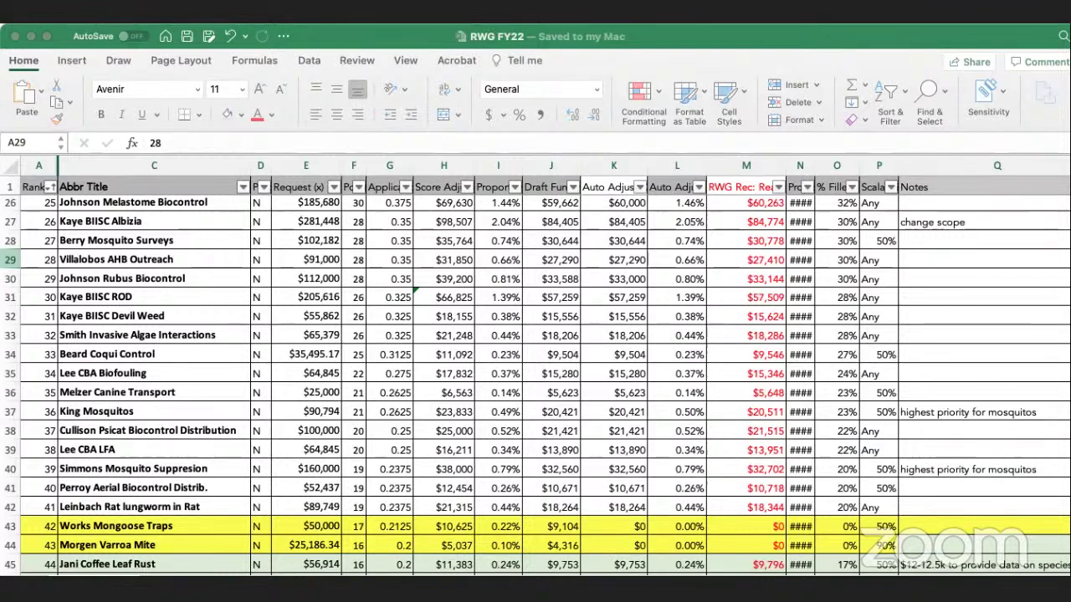
{"action": "left_click", "coordinate": [1007, 36]}
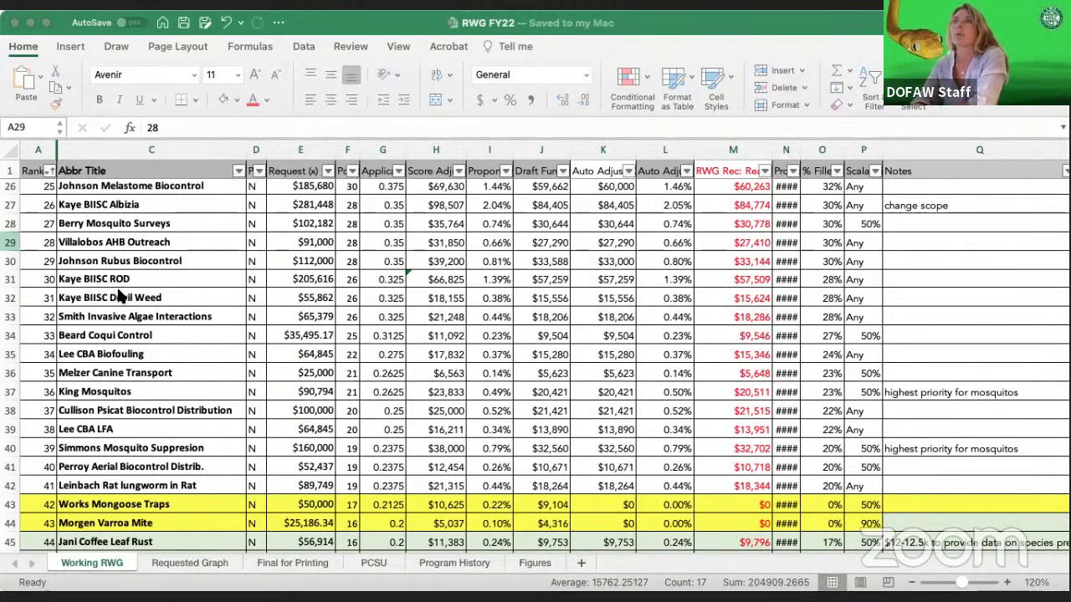
Review the lower-ranked project rows, then examine the Program Summaries table and the Totals block beside the project list
{"action": "scroll", "coordinate": [121, 293], "scroll_direction": "down", "scroll_amount": 1}
{"action": "scroll", "coordinate": [119, 295], "scroll_direction": "down", "scroll_amount": 1}
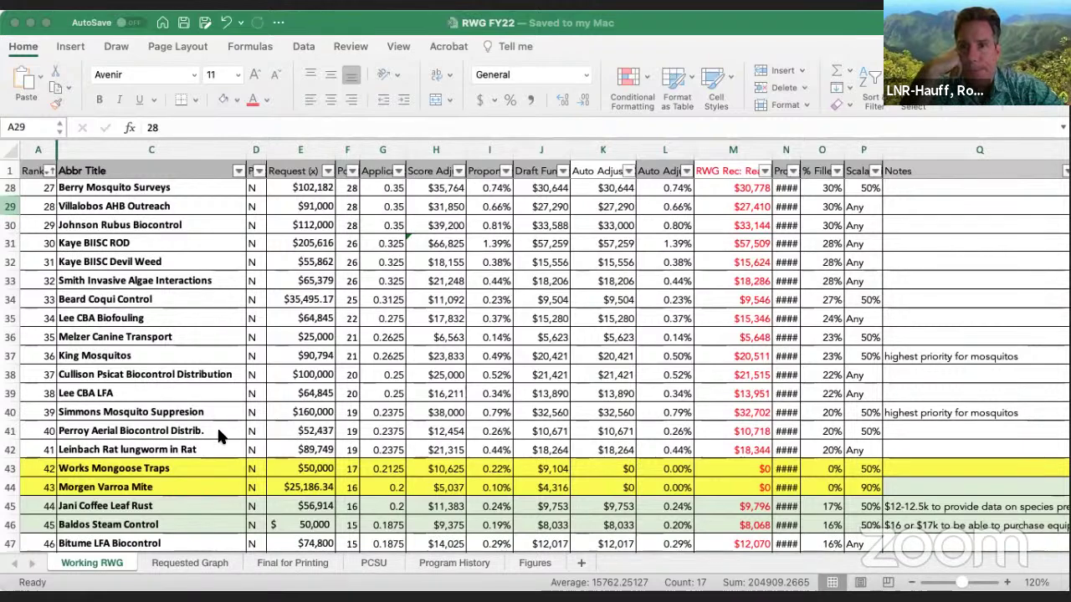
{"action": "scroll", "coordinate": [494, 449], "scroll_direction": "down", "scroll_amount": 1}
{"action": "scroll", "coordinate": [495, 449], "scroll_direction": "down", "scroll_amount": 1}
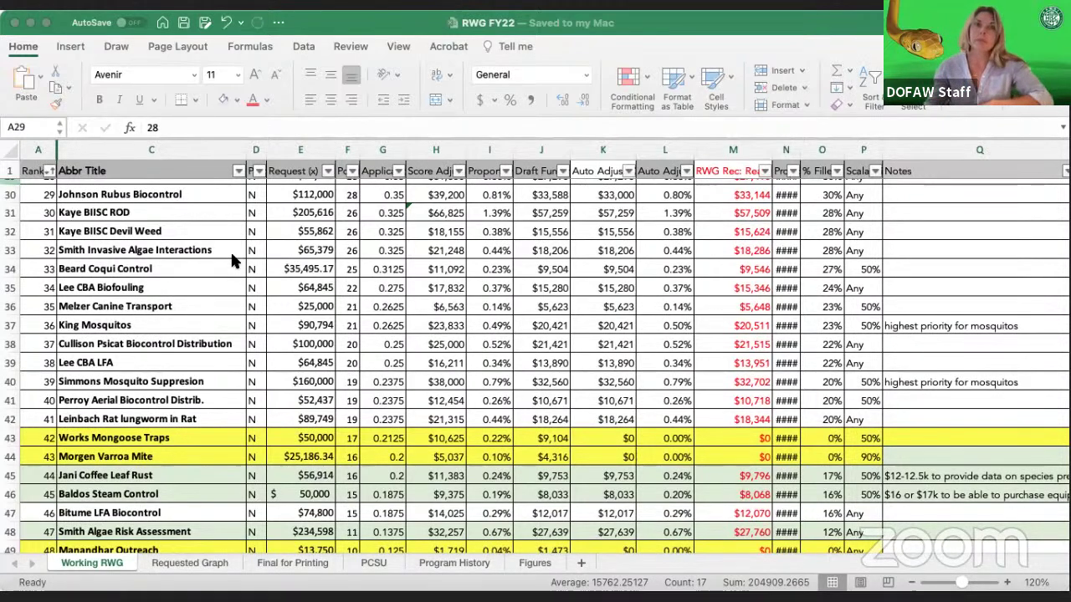
{"action": "scroll", "coordinate": [832, 404], "scroll_direction": "right", "scroll_amount": 10}
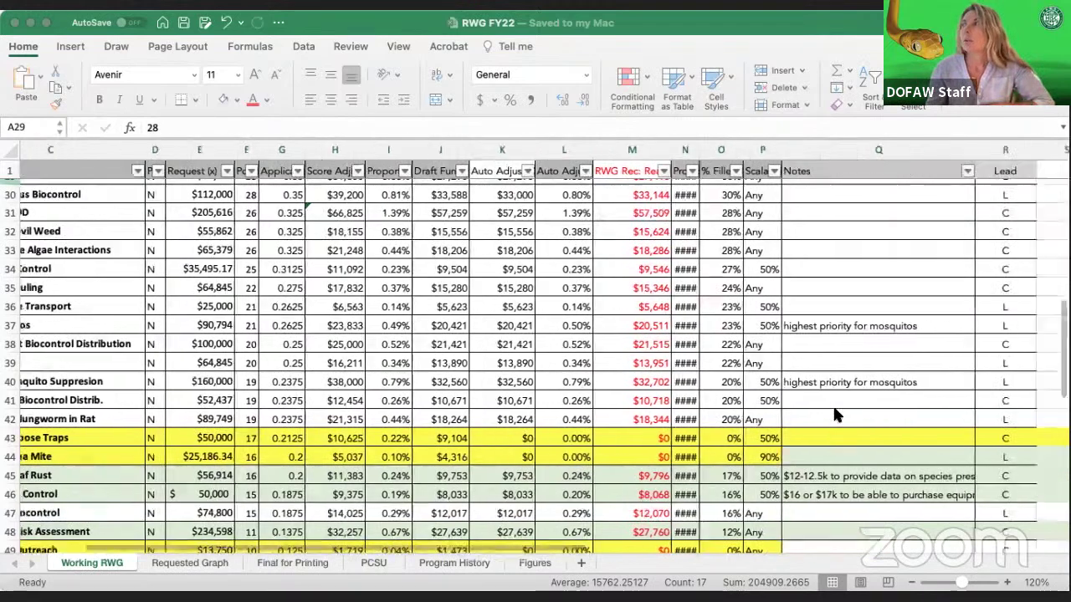
{"action": "scroll", "coordinate": [833, 404], "scroll_direction": "up", "scroll_amount": 5}
{"action": "scroll", "coordinate": [832, 414], "scroll_direction": "up", "scroll_amount": 5}
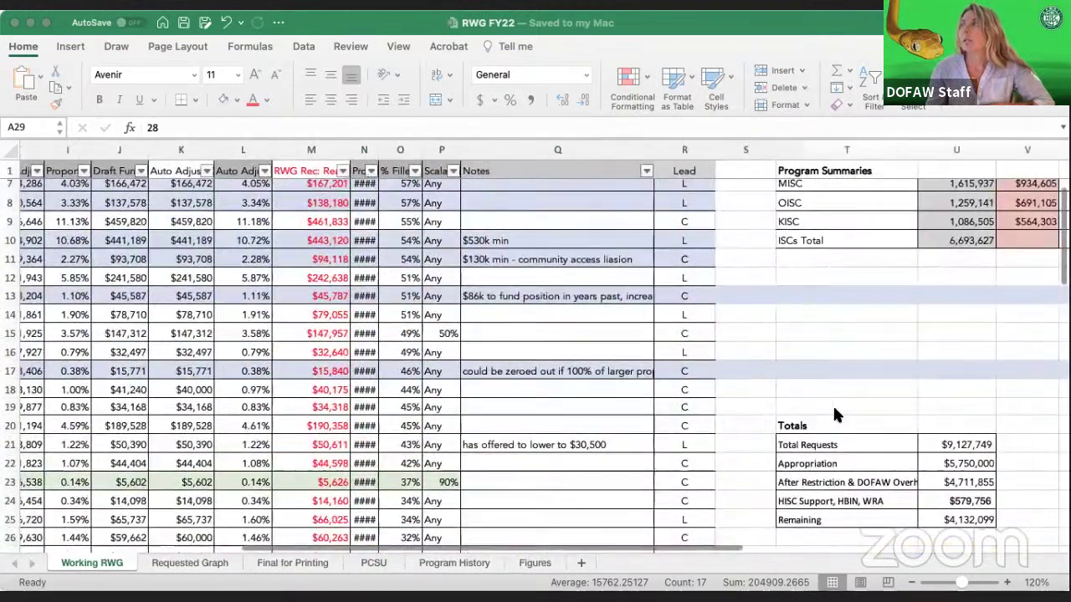
{"action": "scroll", "coordinate": [832, 414], "scroll_direction": "right", "scroll_amount": 3}
{"action": "scroll", "coordinate": [810, 393], "scroll_direction": "up", "scroll_amount": 3}
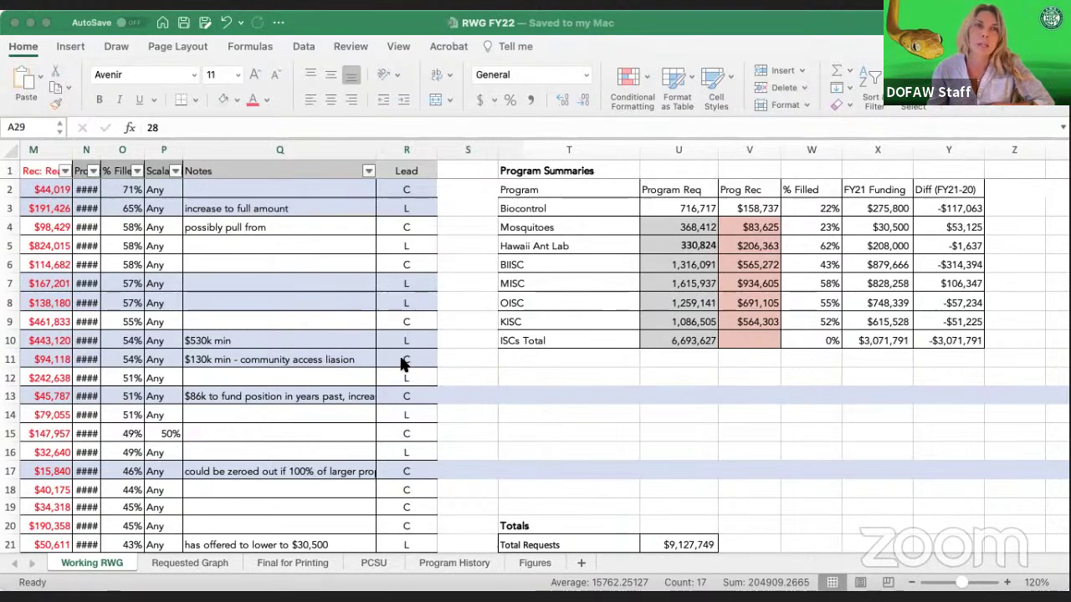
Add the note "$25k to match the county funds" to the BIISC Devil Weed project in row 32
{"action": "scroll", "coordinate": [410, 360], "scroll_direction": "left", "scroll_amount": 5}
{"action": "scroll", "coordinate": [422, 358], "scroll_direction": "left", "scroll_amount": 5}
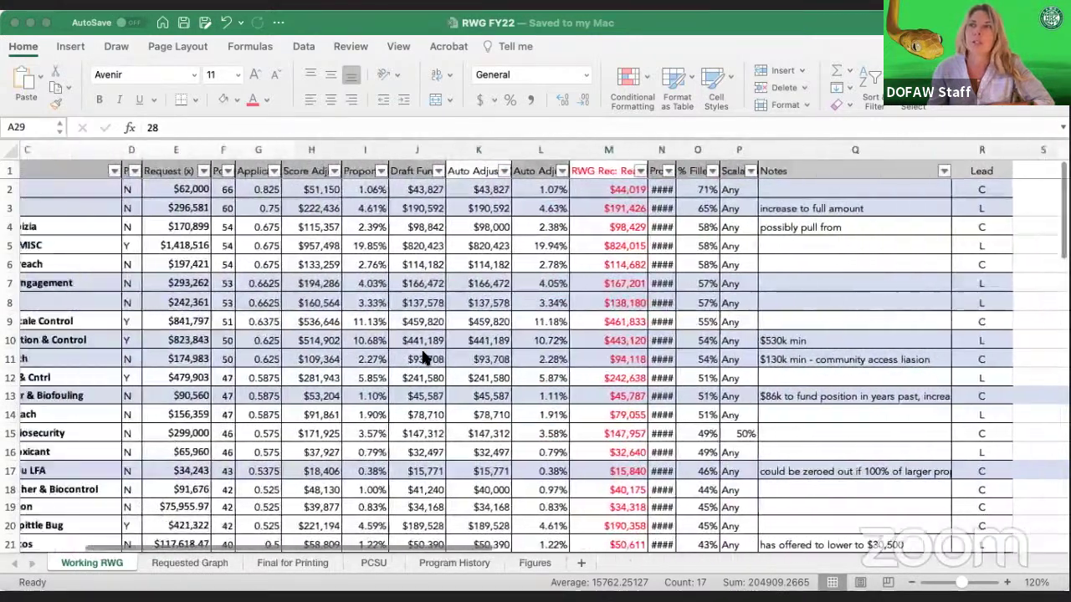
{"action": "scroll", "coordinate": [441, 368], "scroll_direction": "down", "scroll_amount": 5}
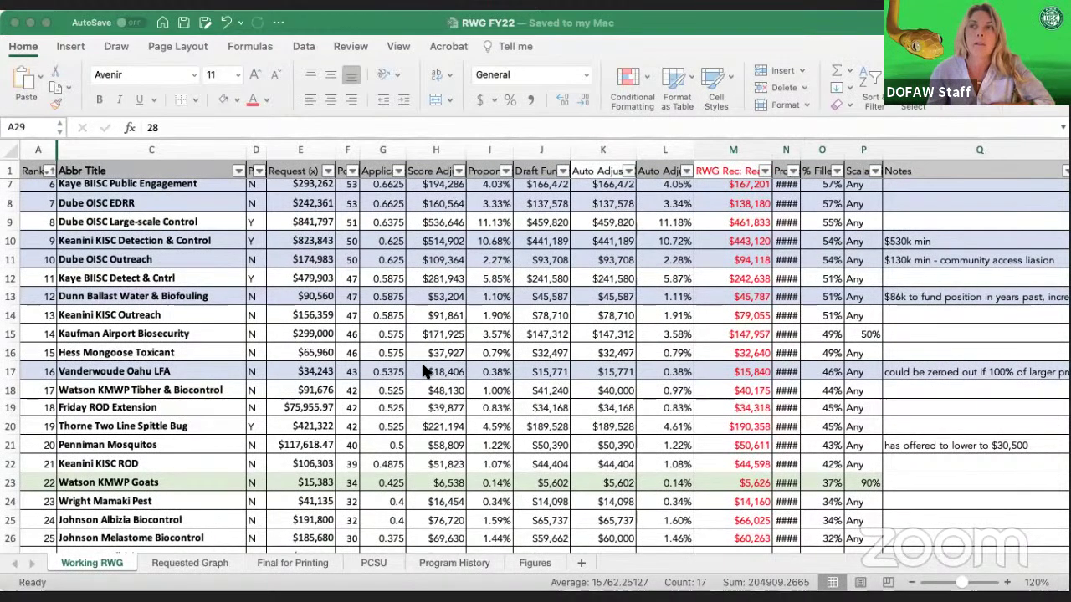
{"action": "scroll", "coordinate": [430, 369], "scroll_direction": "down", "scroll_amount": 2}
{"action": "scroll", "coordinate": [429, 369], "scroll_direction": "down", "scroll_amount": 10}
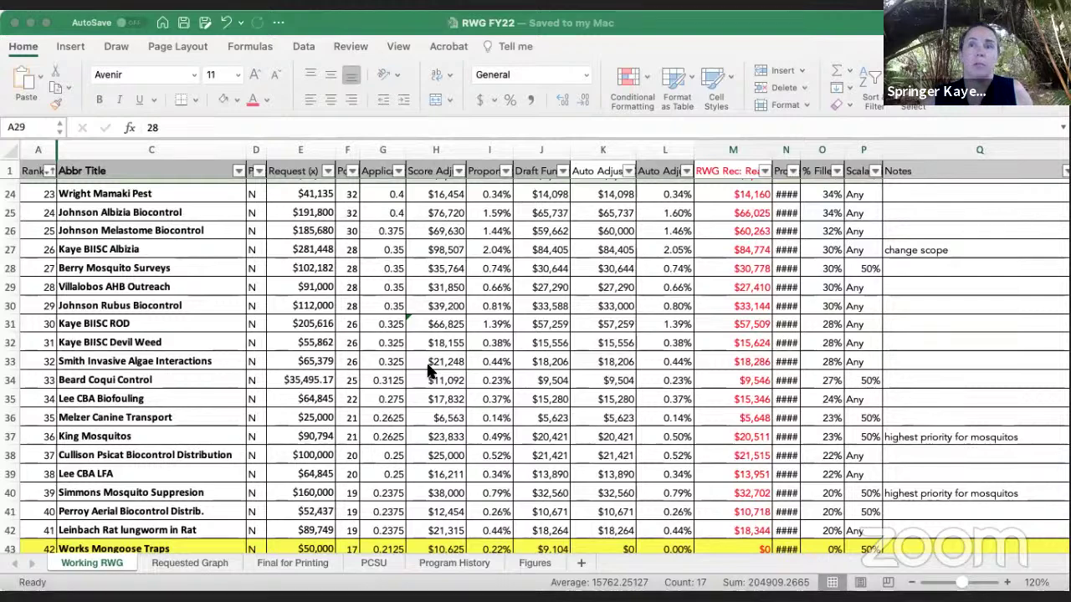
{"action": "left_click", "coordinate": [935, 343]}
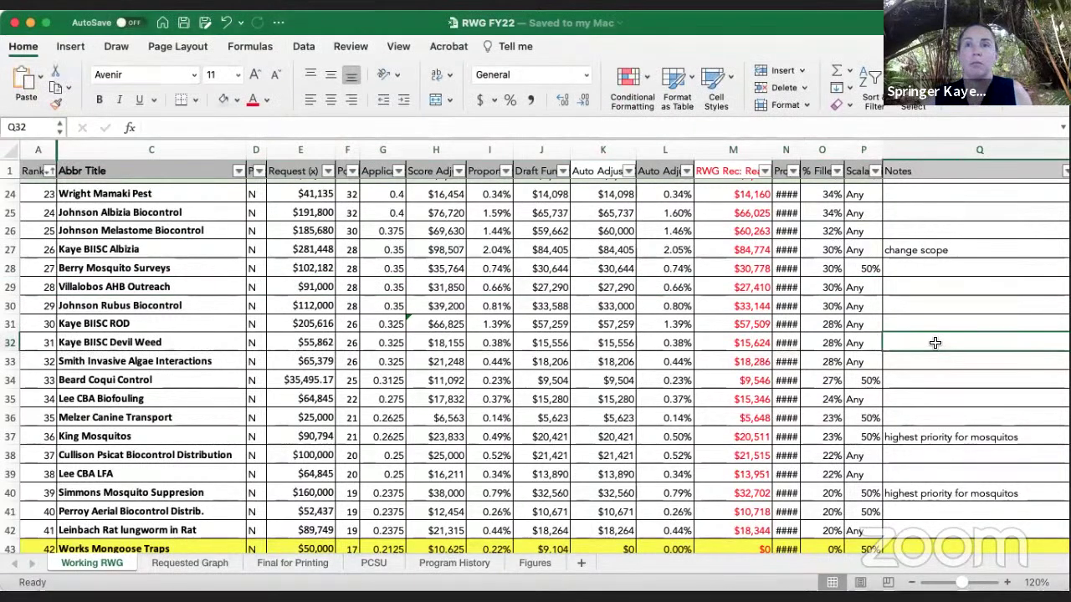
{"action": "type", "text": "$"}
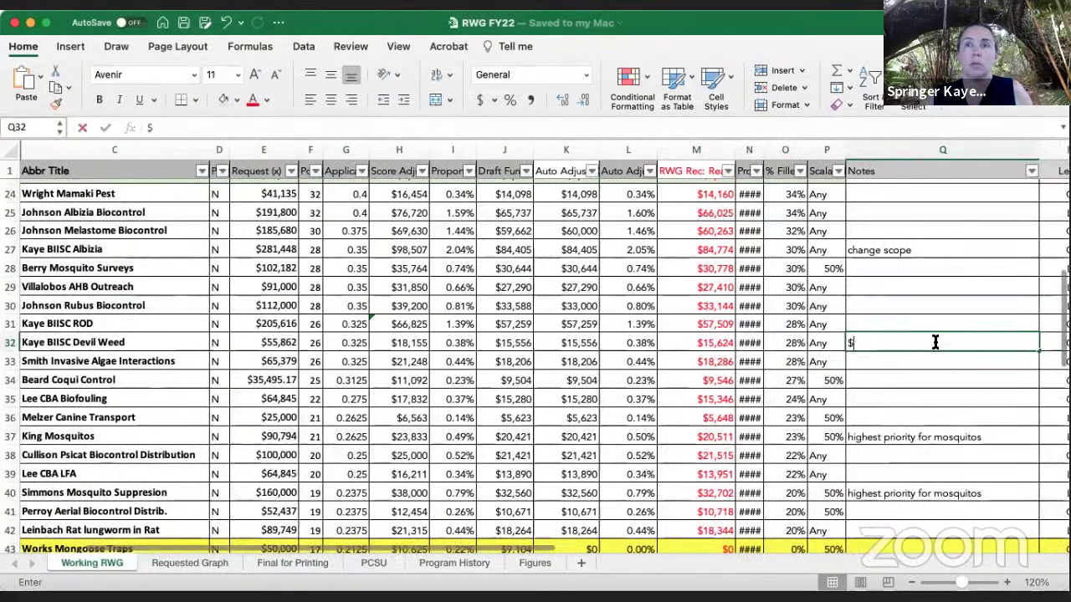
{"action": "type", "text": "25k "}
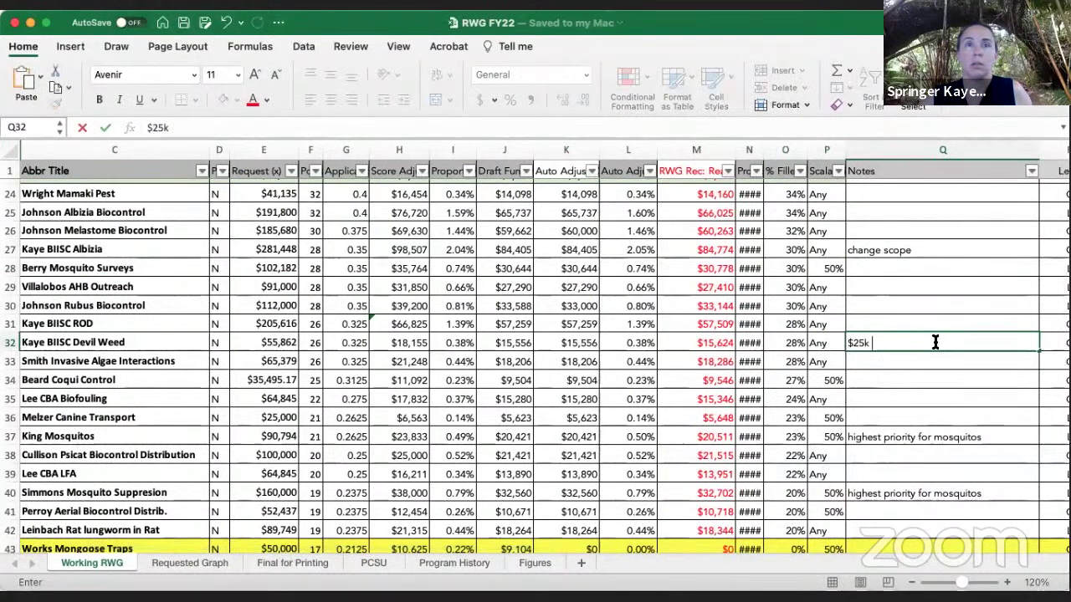
{"action": "type", "text": "to match the"}
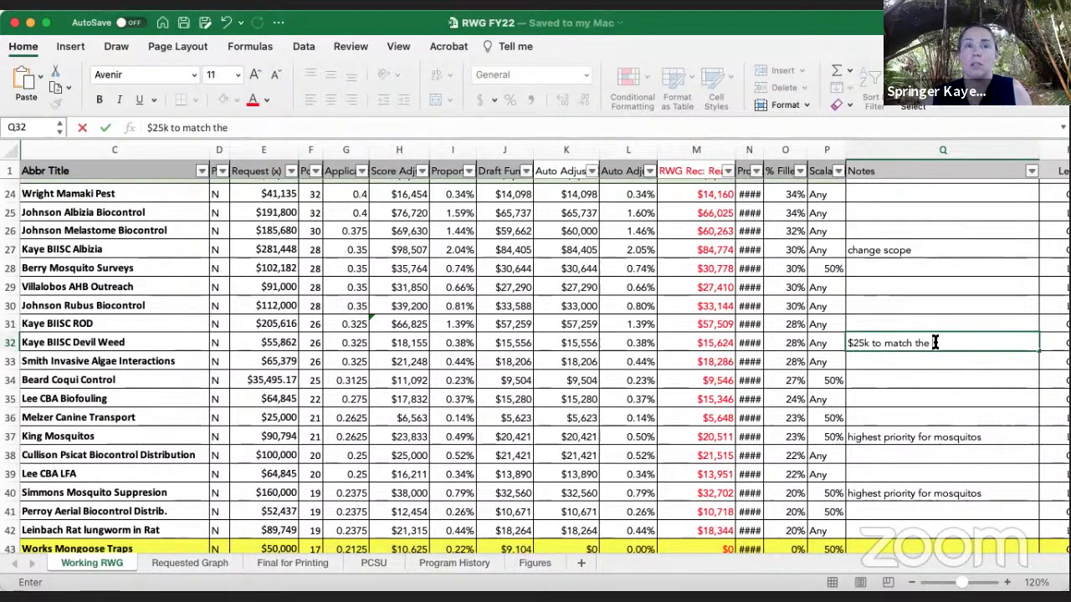
{"action": "type", "text": " county funds"}
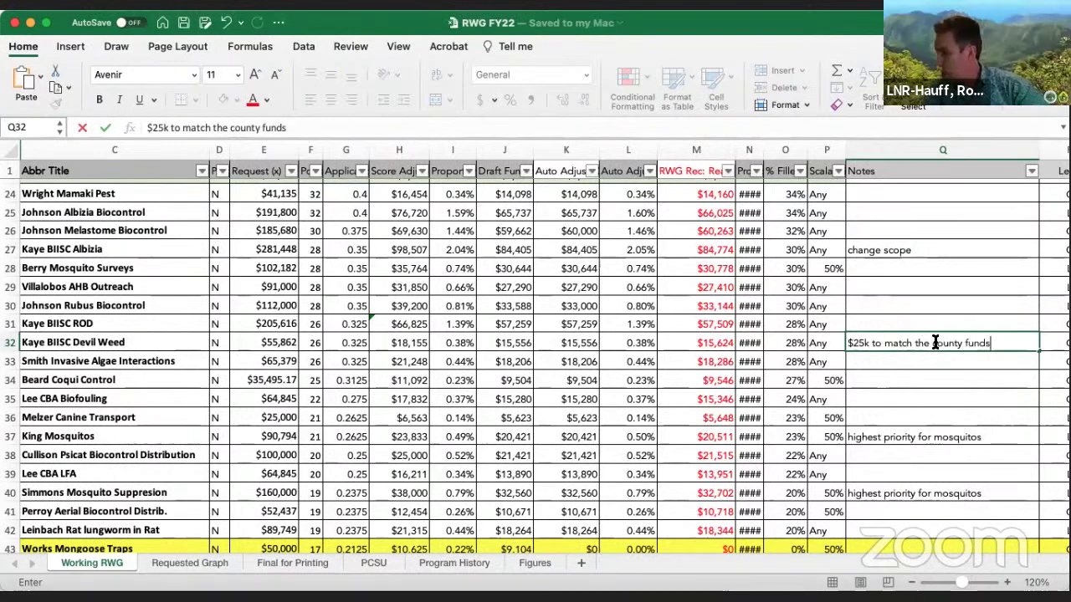
{"action": "left_click", "coordinate": [122, 378]}
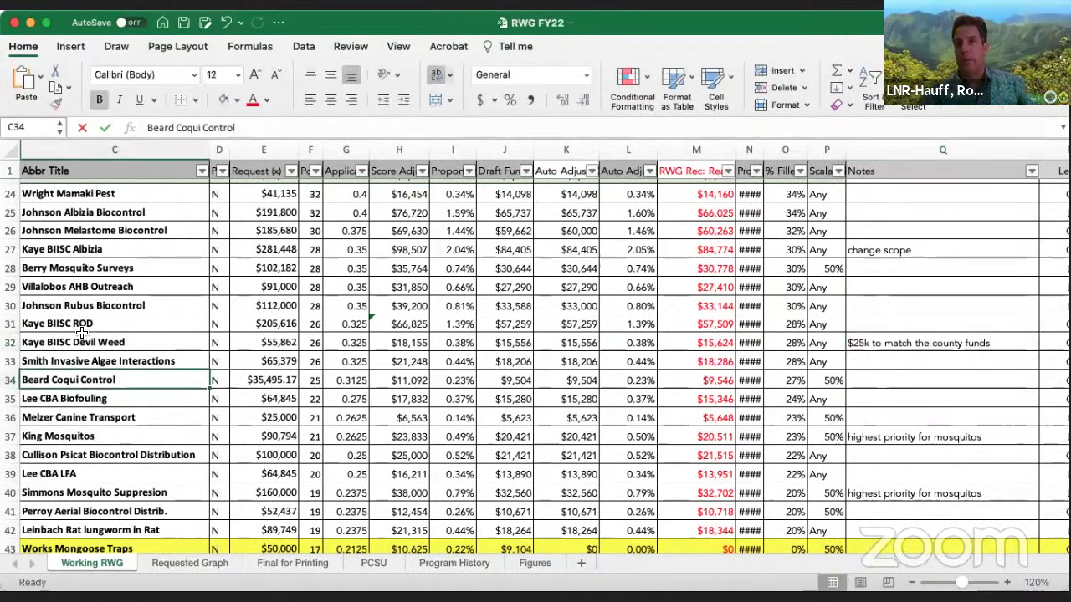
Shade the BIISC Devil Weed row light blue from its title through its note
{"action": "left_click_drag", "start_coordinate": [76, 342], "coordinate": [1033, 342]}
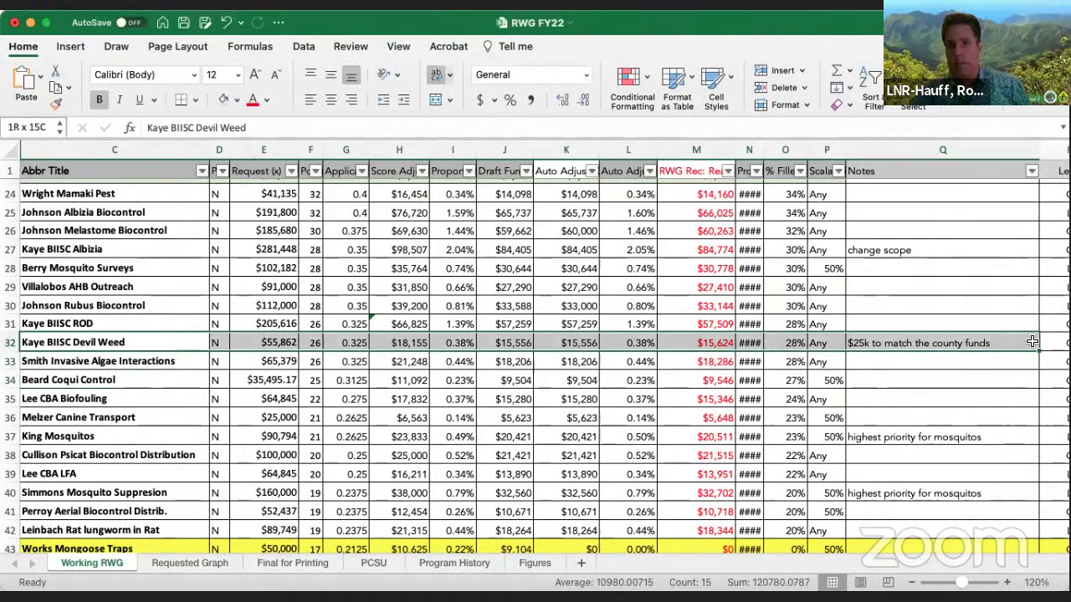
{"action": "left_click", "coordinate": [221, 99]}
{"action": "left_click", "coordinate": [310, 398]}
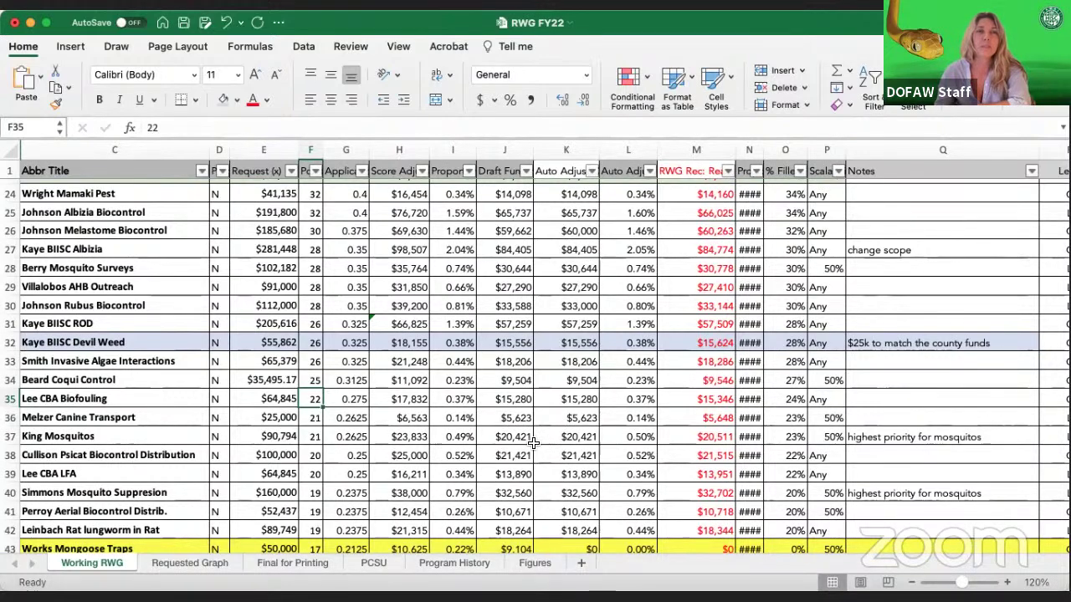
Review the requests, recommended amounts and leads of the middle and lower-ranked projects, including the Invasive Algae Interactions row
{"action": "scroll", "coordinate": [493, 410], "scroll_direction": "up", "scroll_amount": 3}
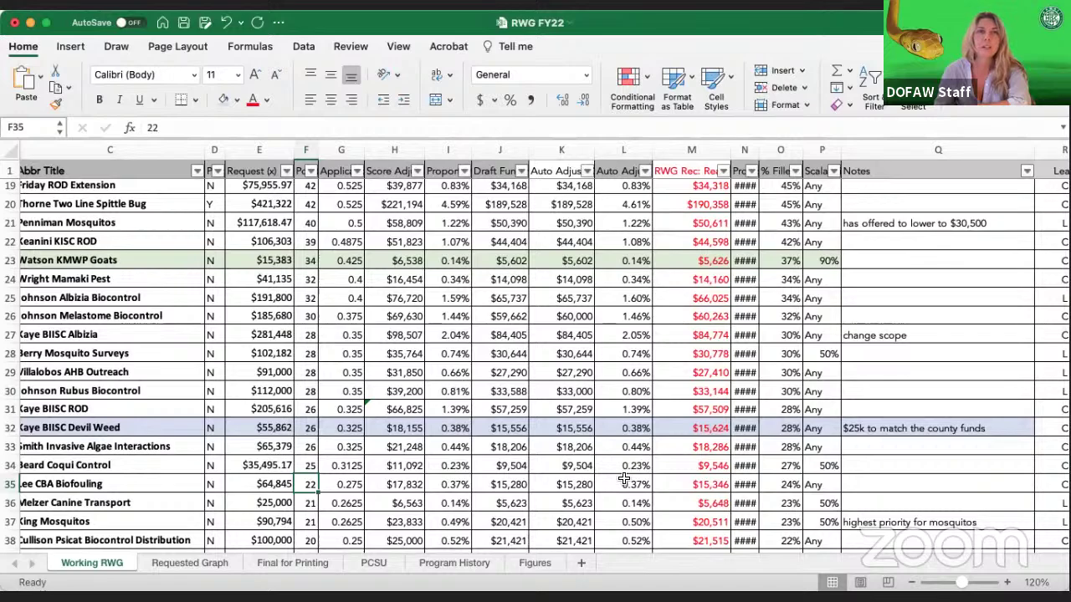
{"action": "scroll", "coordinate": [401, 419], "scroll_direction": "down", "scroll_amount": 2}
{"action": "scroll", "coordinate": [402, 418], "scroll_direction": "left", "scroll_amount": 1}
{"action": "scroll", "coordinate": [184, 356], "scroll_direction": "down", "scroll_amount": 1}
{"action": "scroll", "coordinate": [183, 355], "scroll_direction": "left", "scroll_amount": 1}
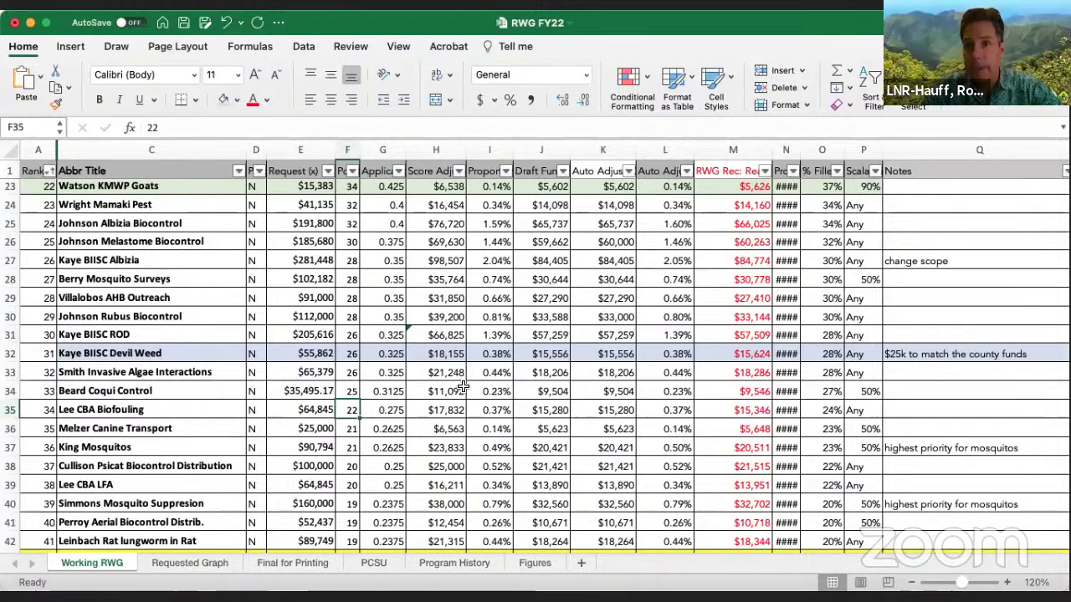
{"action": "scroll", "coordinate": [659, 449], "scroll_direction": "down", "scroll_amount": 1}
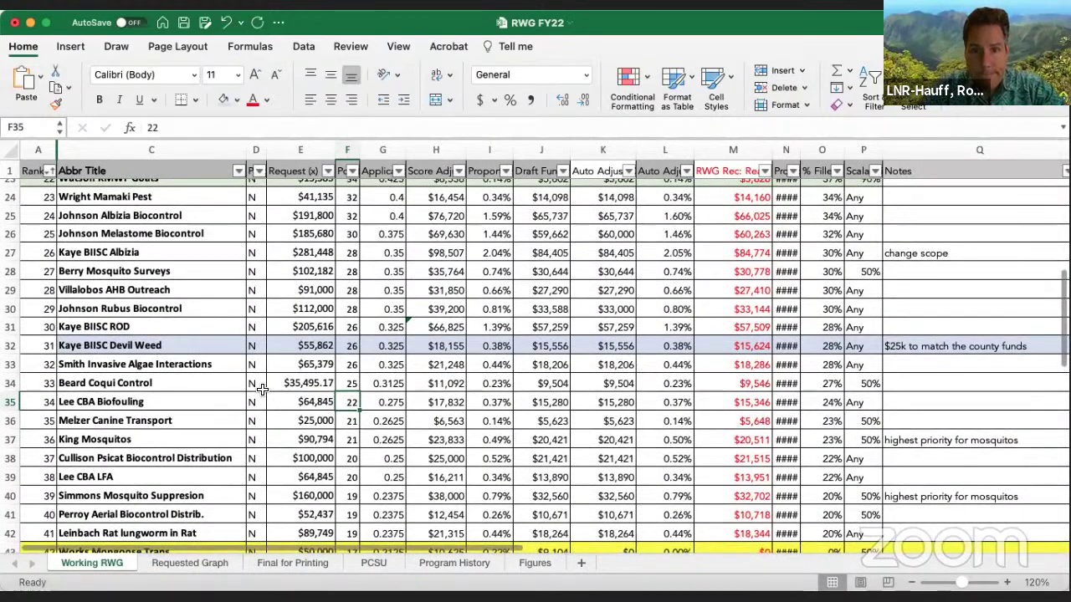
{"action": "scroll", "coordinate": [587, 403], "scroll_direction": "right", "scroll_amount": 5}
{"action": "scroll", "coordinate": [812, 401], "scroll_direction": "left", "scroll_amount": 4}
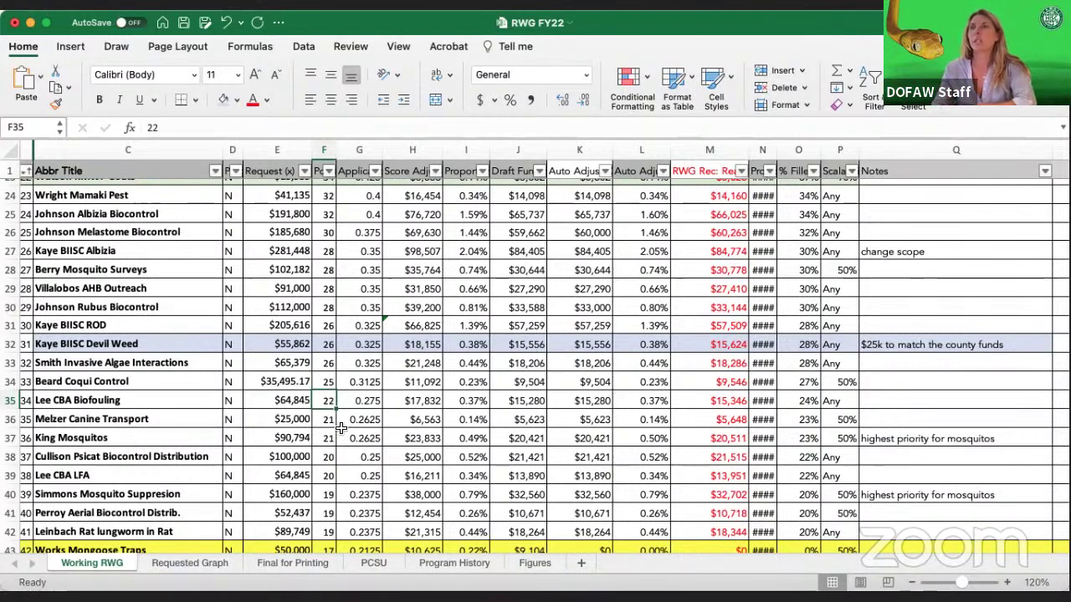
{"action": "left_click", "coordinate": [10, 362]}
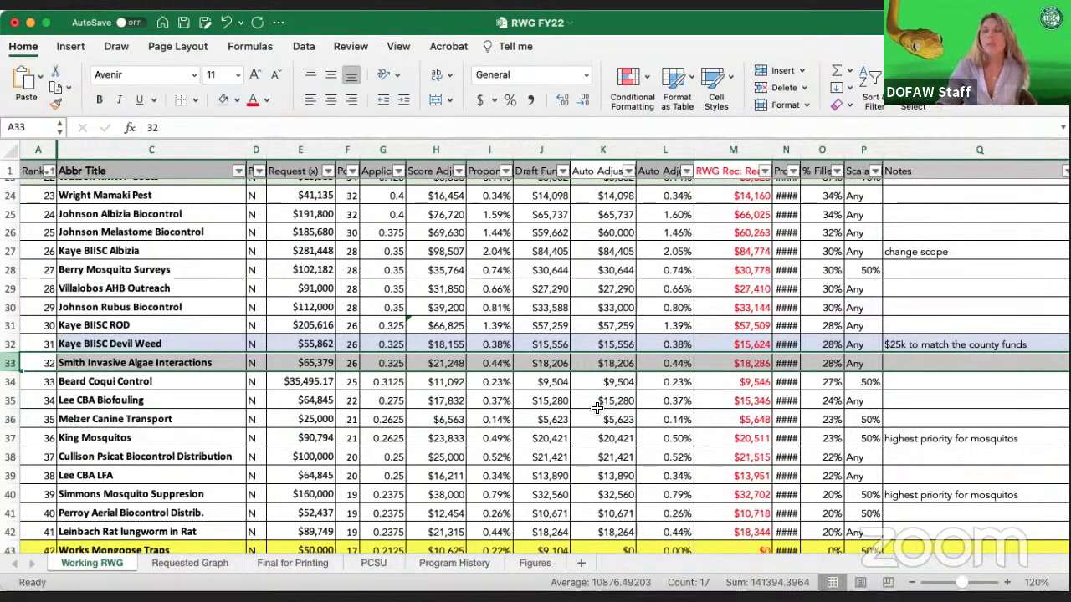
{"action": "scroll", "coordinate": [150, 397], "scroll_direction": "right", "scroll_amount": 3}
{"action": "scroll", "coordinate": [170, 403], "scroll_direction": "left", "scroll_amount": 3}
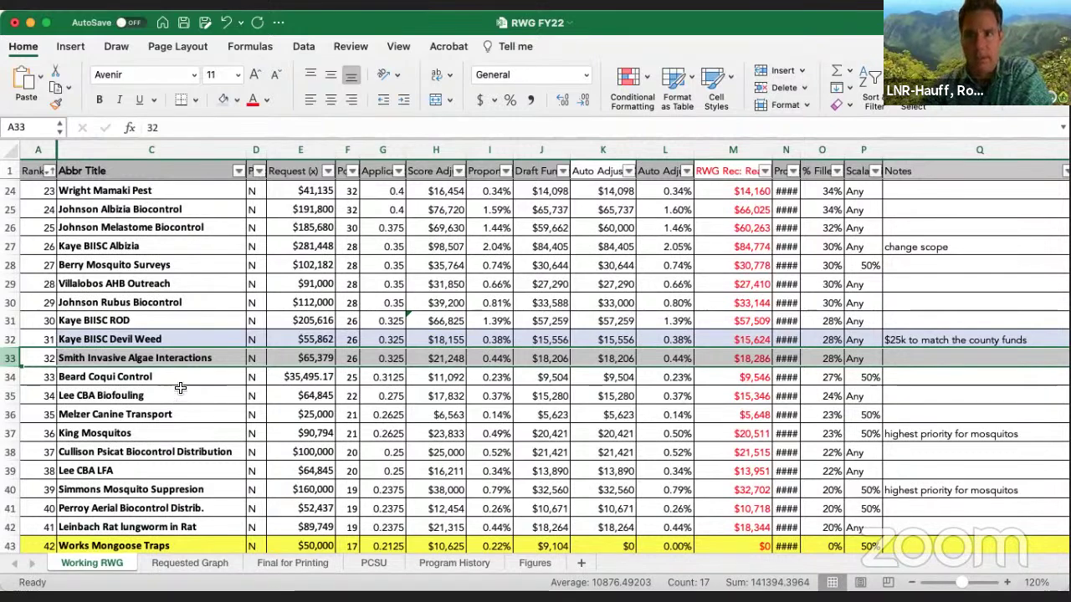
{"action": "scroll", "coordinate": [815, 462], "scroll_direction": "right", "scroll_amount": 3}
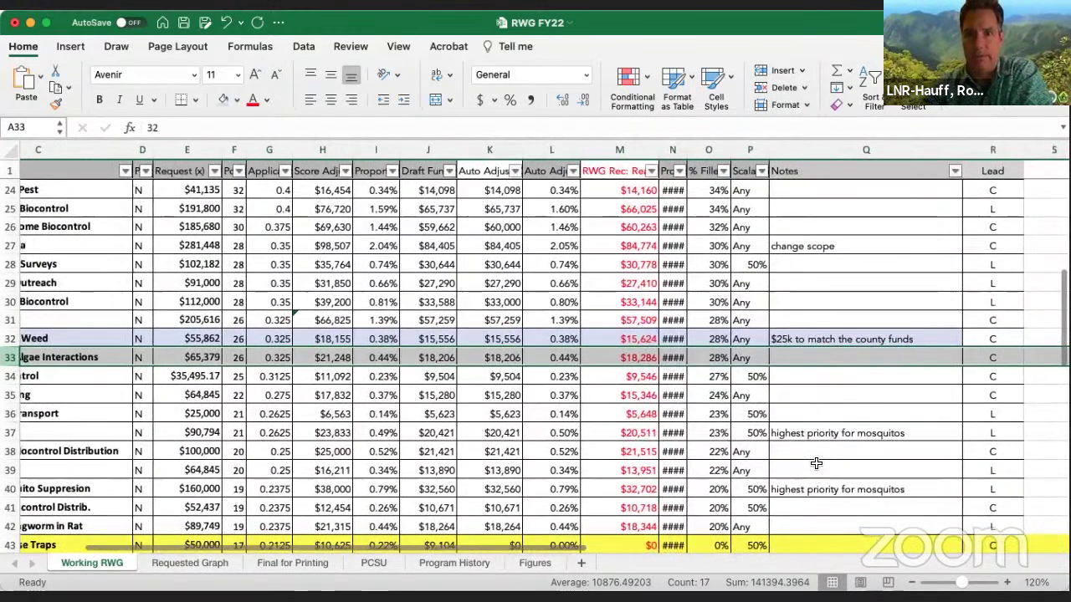
{"action": "scroll", "coordinate": [816, 462], "scroll_direction": "left", "scroll_amount": 3}
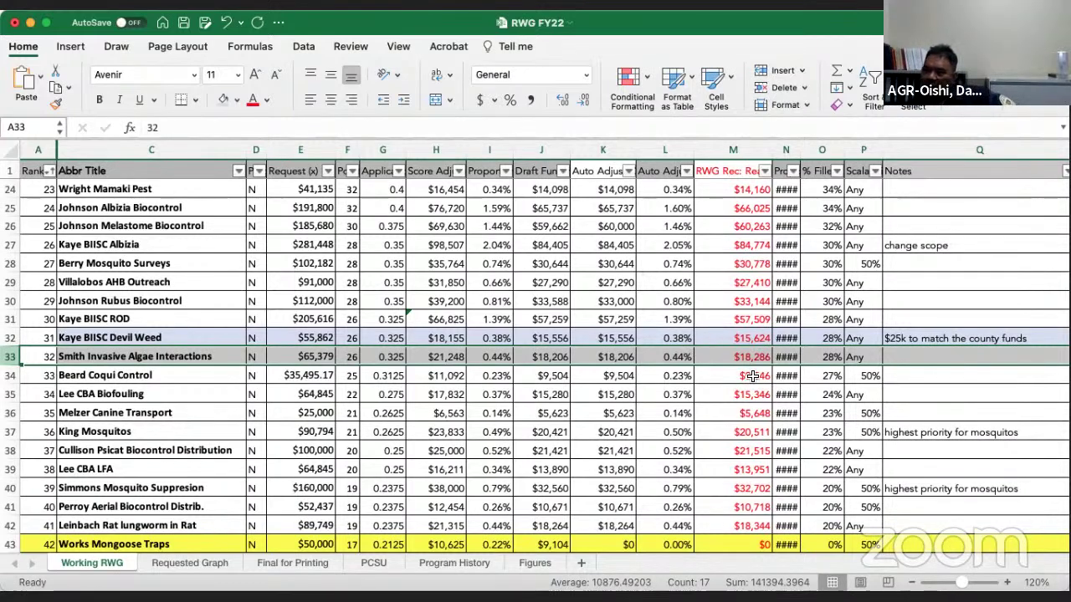
Shade the Coqui Control row light blue to match the BIISC Devil Weed row
{"action": "left_click", "coordinate": [209, 376]}
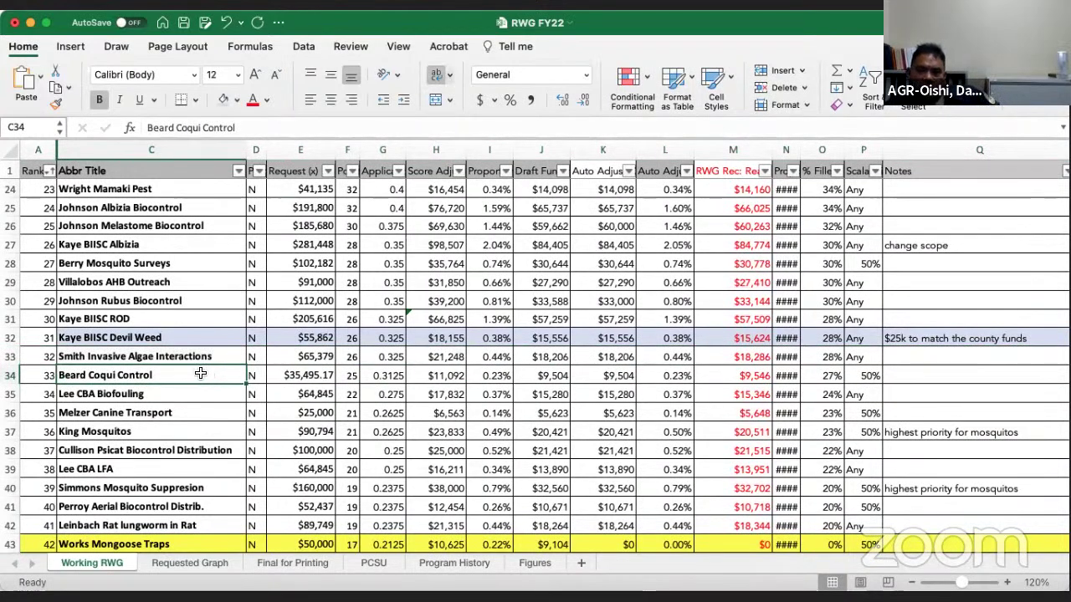
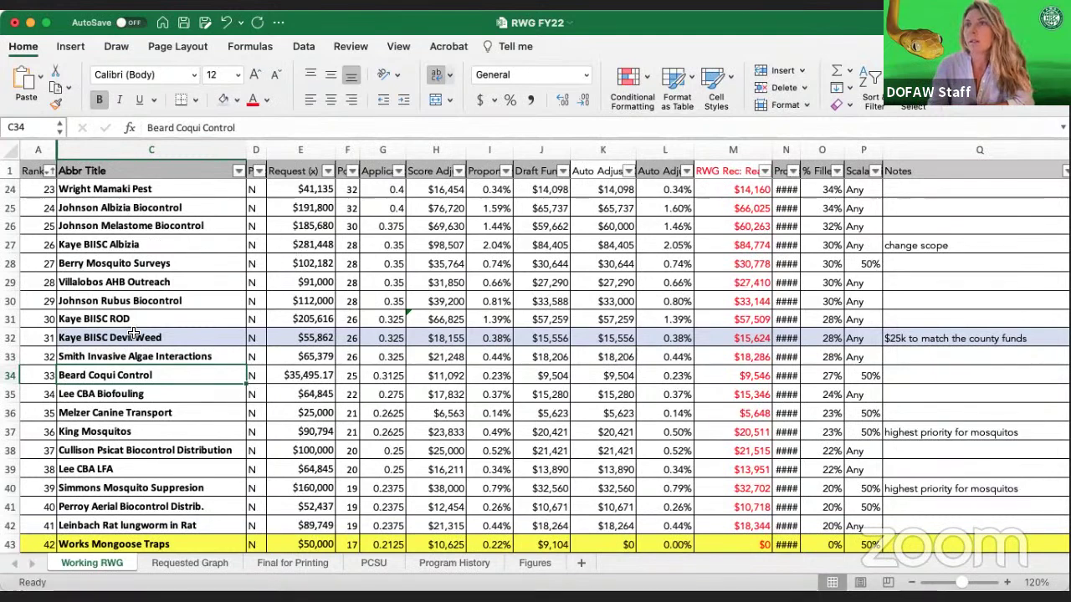
{"action": "left_click_drag", "start_coordinate": [40, 374], "coordinate": [870, 376]}
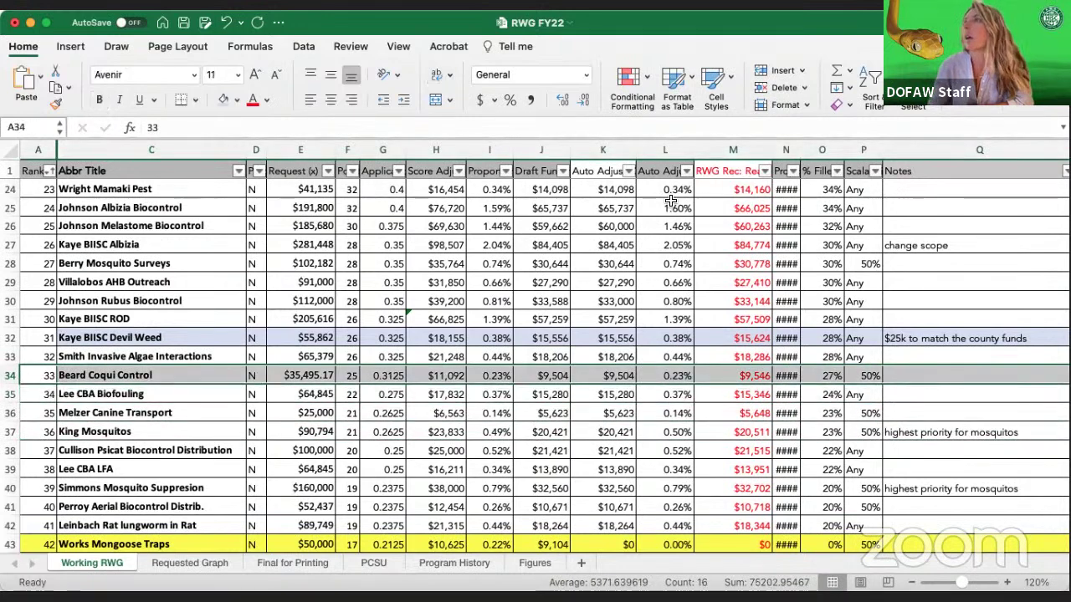
{"action": "left_click", "coordinate": [222, 100]}
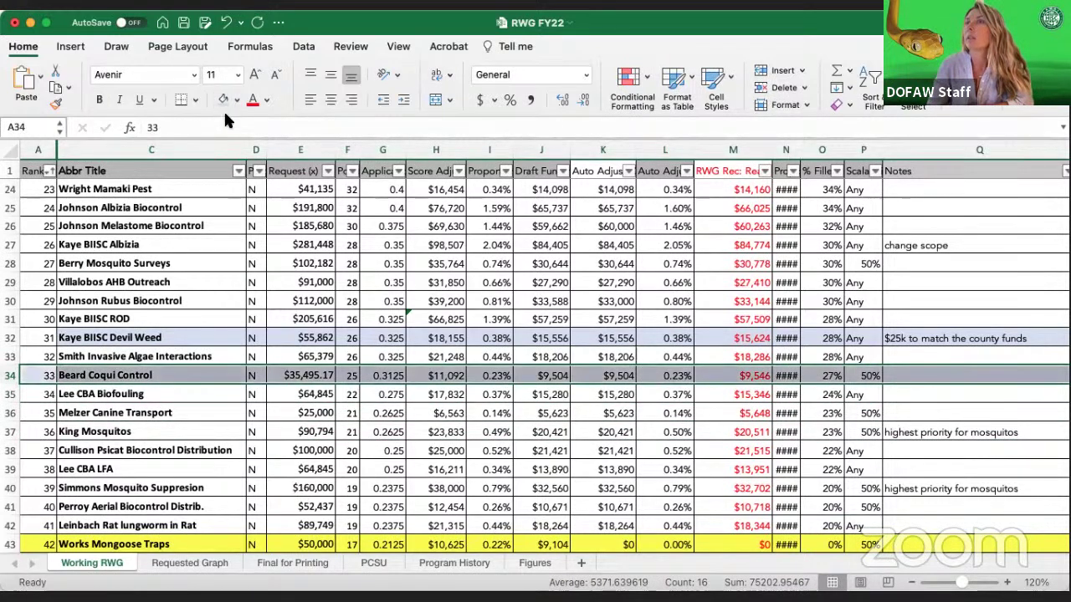
{"action": "left_click", "coordinate": [952, 378]}
{"action": "scroll", "coordinate": [943, 400], "scroll_direction": "right", "scroll_amount": 5}
{"action": "scroll", "coordinate": [943, 400], "scroll_direction": "left", "scroll_amount": 6}
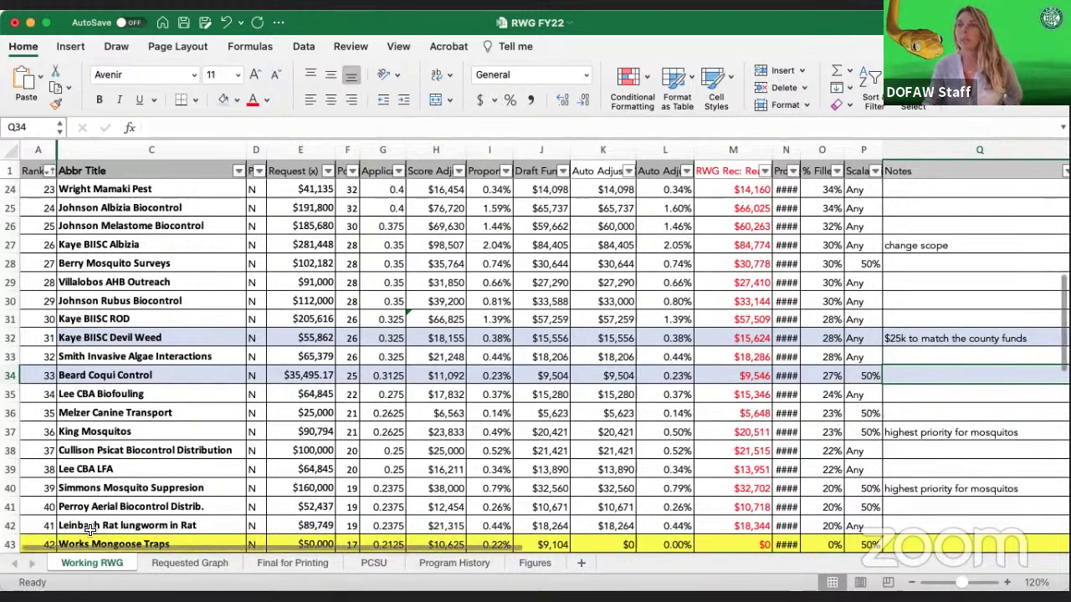
{"action": "left_click", "coordinate": [10, 469]}
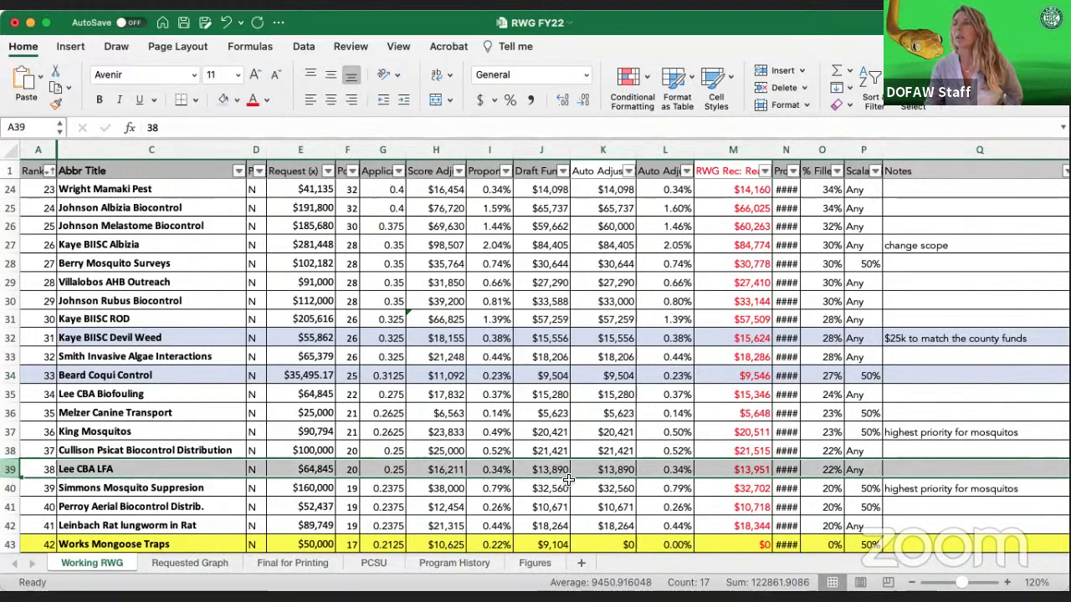
{"action": "left_click_drag", "start_coordinate": [75, 481], "coordinate": [107, 400]}
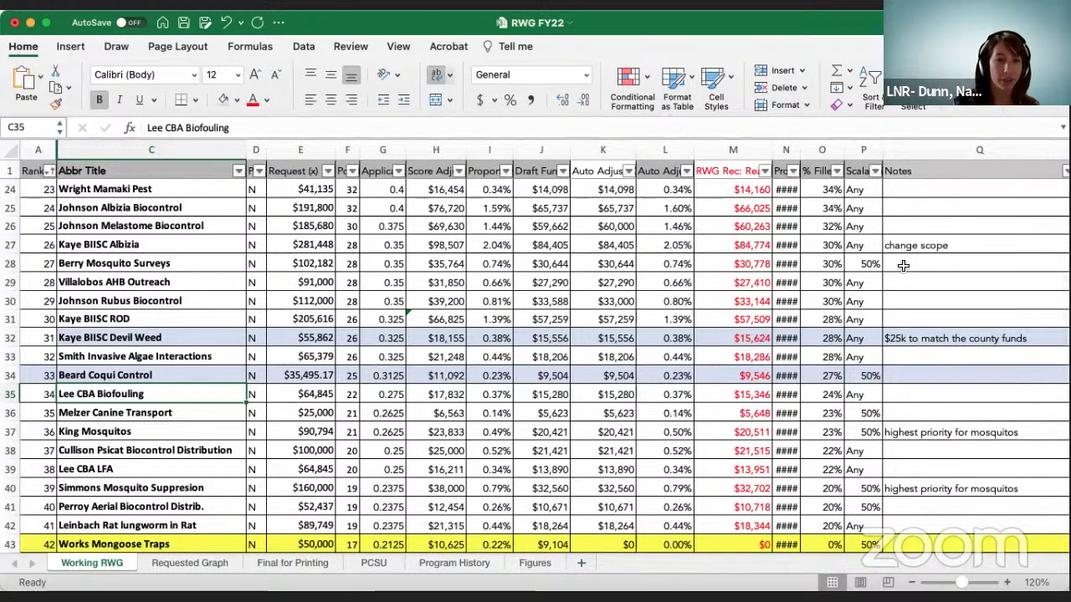
Add the note "50% of total requested - $17747.59" to the Coqui Control project
{"action": "left_click", "coordinate": [968, 376]}
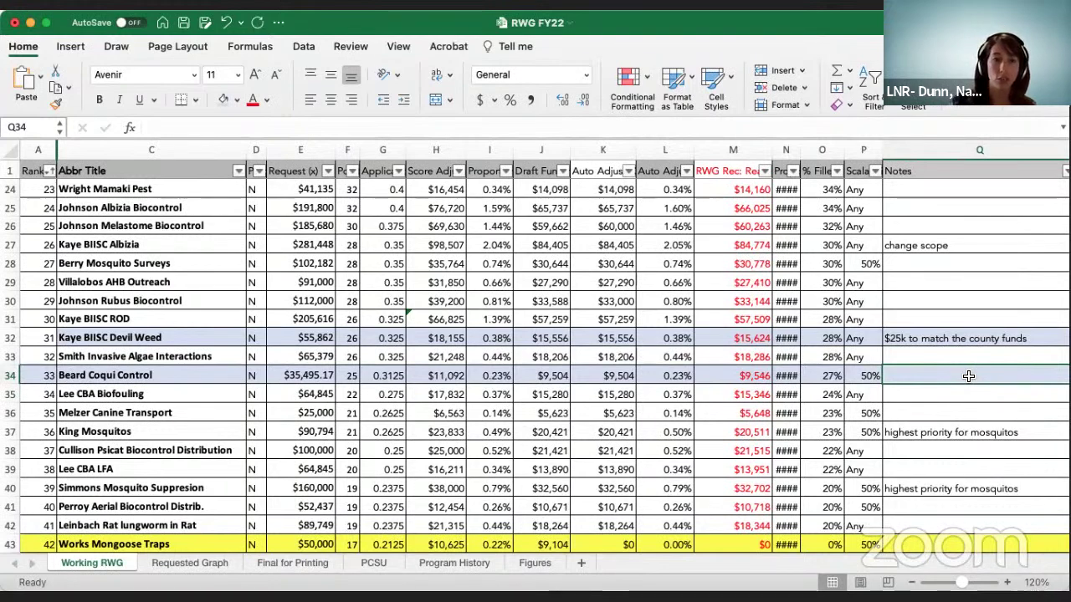
{"action": "type", "text": "50%"}
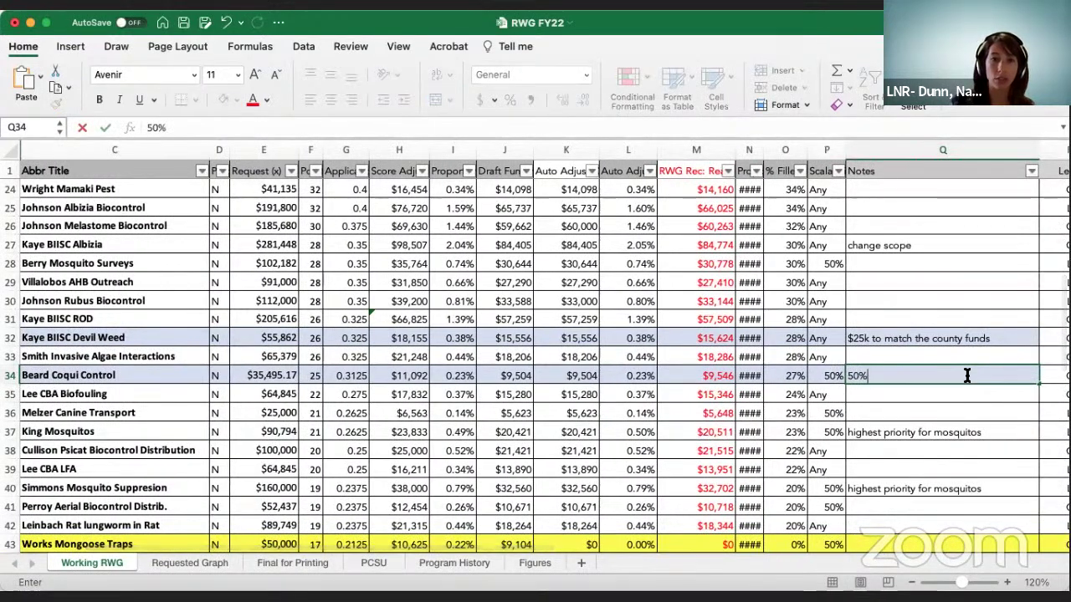
{"action": "type", "text": " of total re"}
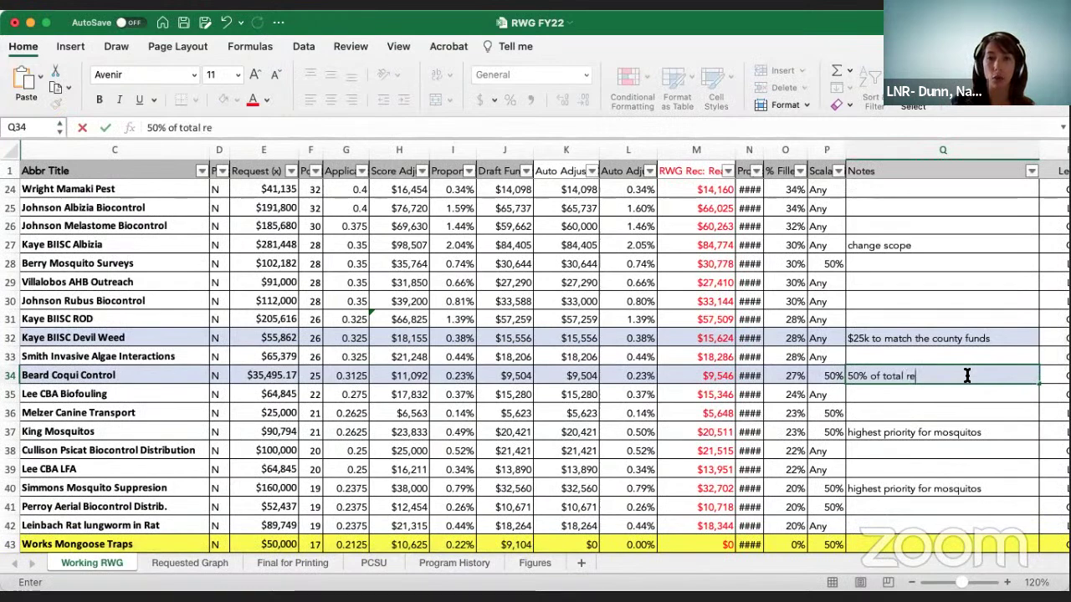
{"action": "type", "text": "quested - "}
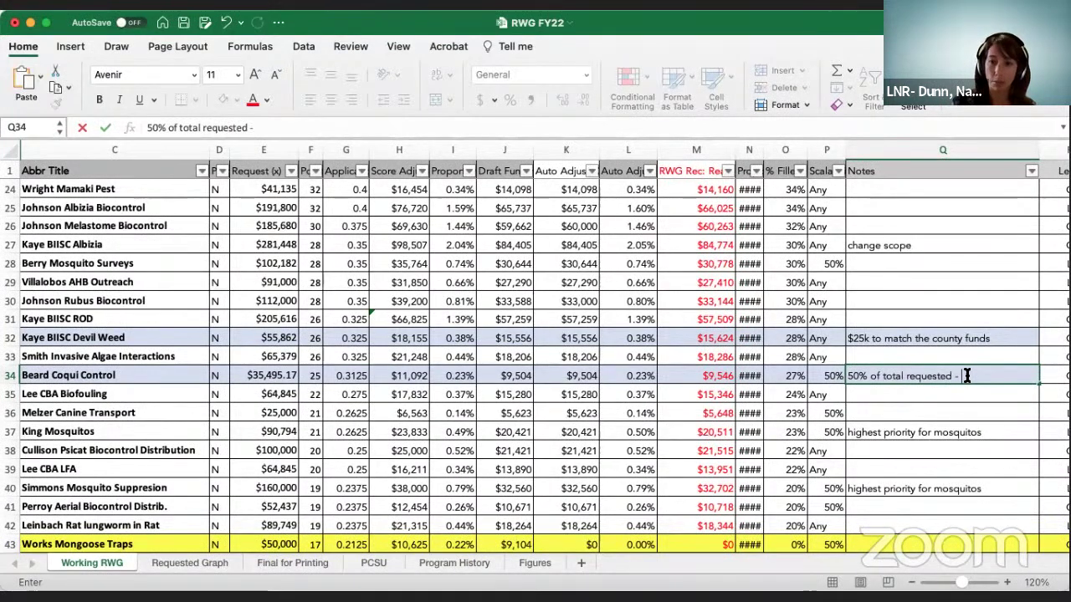
{"action": "type", "text": "$17"}
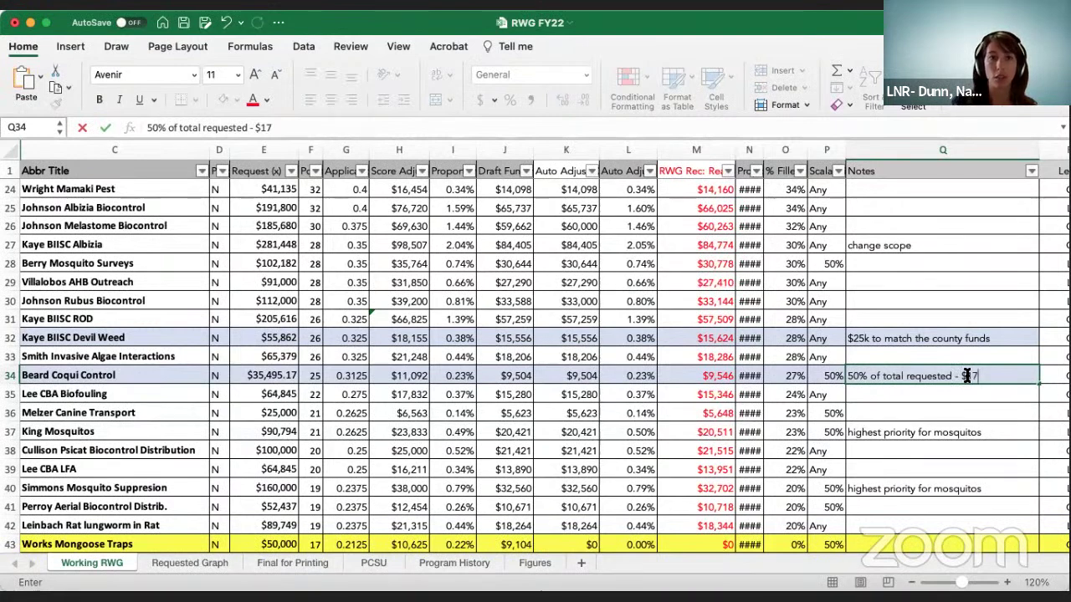
{"action": "type", "text": "74"}
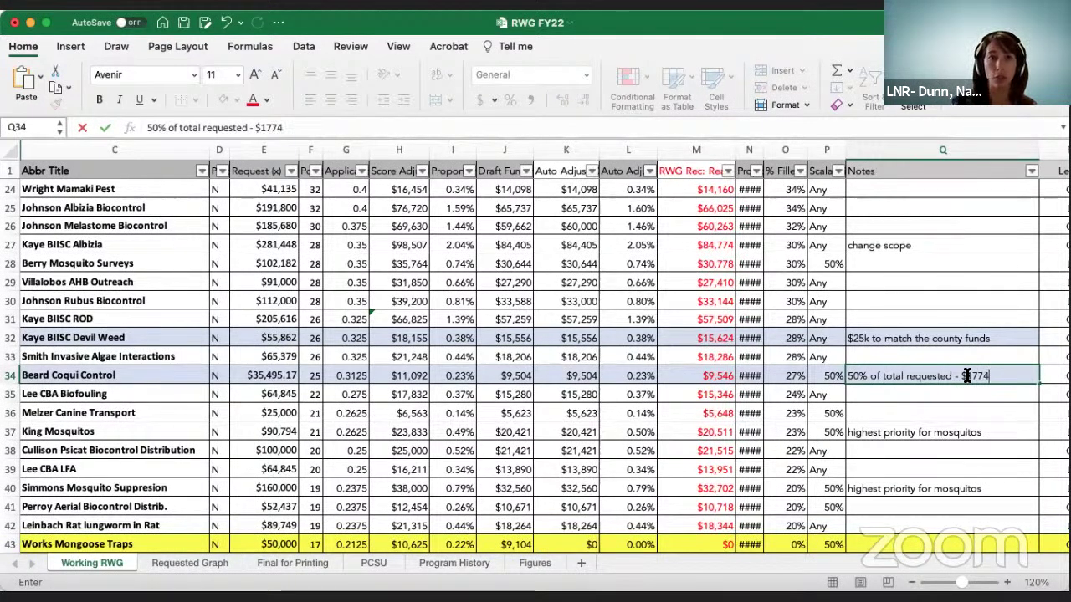
{"action": "type", "text": "7."}
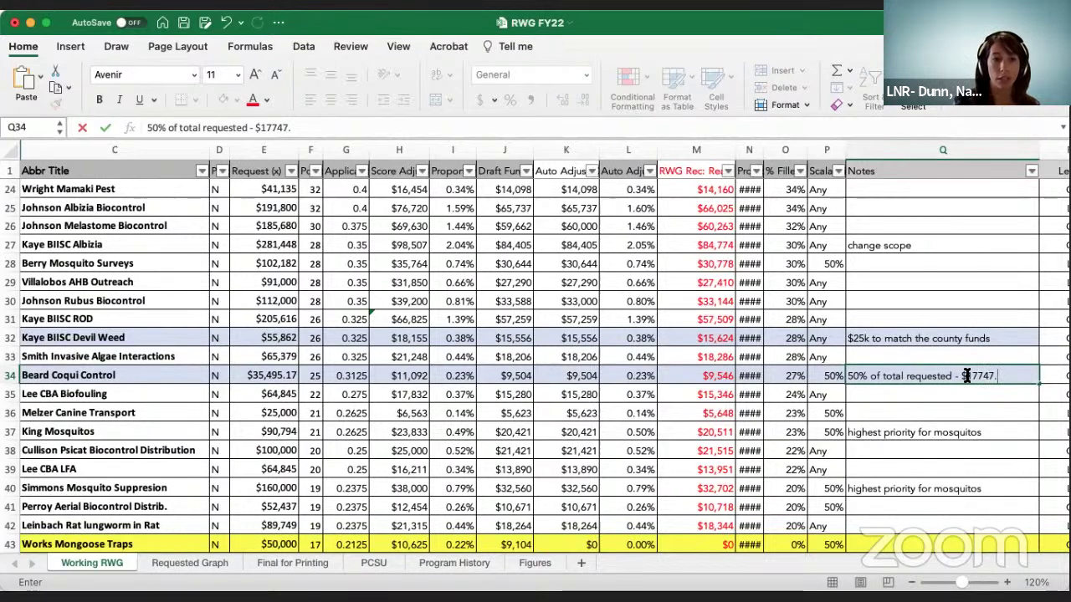
{"action": "type", "text": "59"}
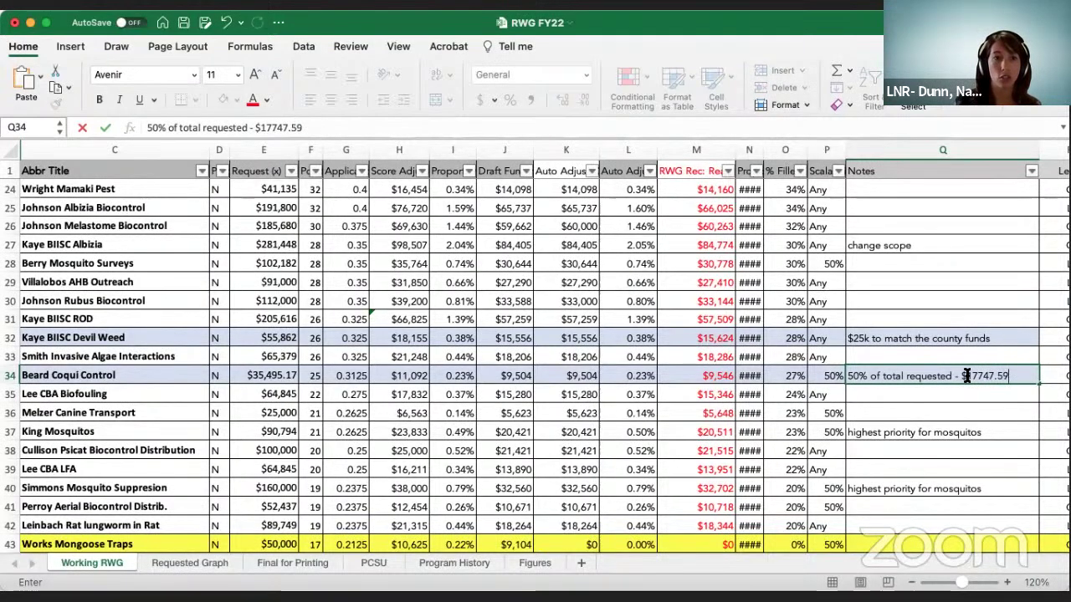
{"action": "key", "text": "Return"}
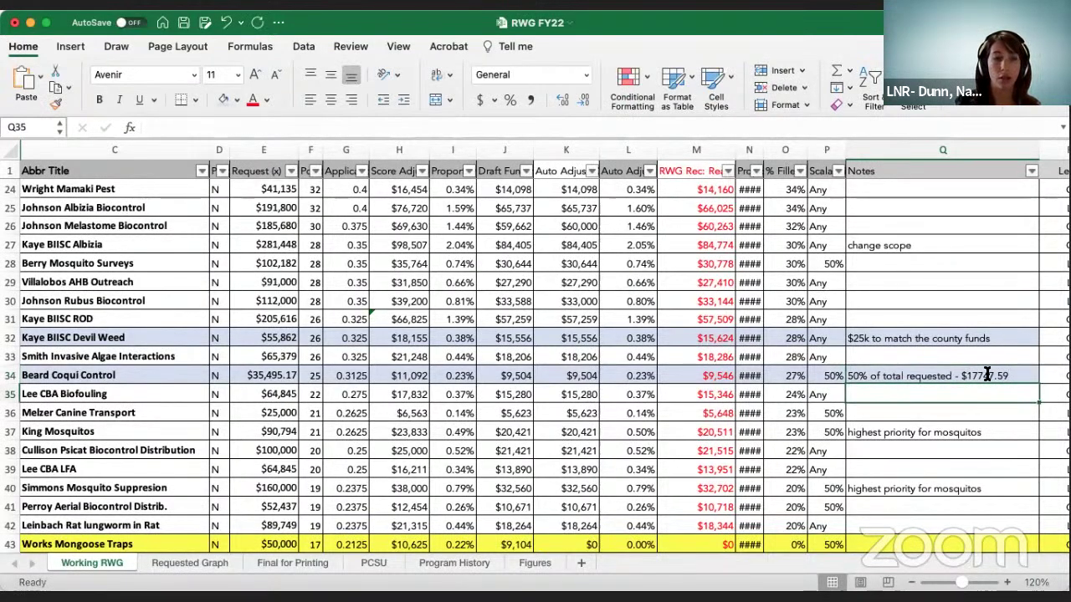
{"action": "scroll", "coordinate": [797, 416], "scroll_direction": "left", "scroll_amount": 2}
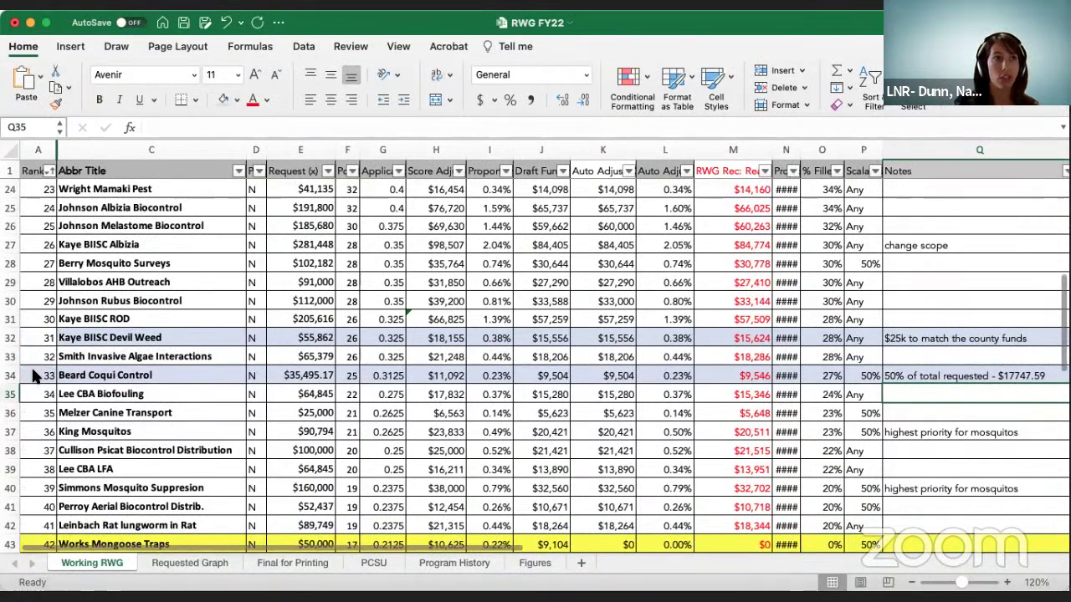
Examine the CBA Biofouling row, the Psicat Biocontrol Distribution request and the lower-ranked projects across their columns
{"action": "left_click", "coordinate": [11, 394]}
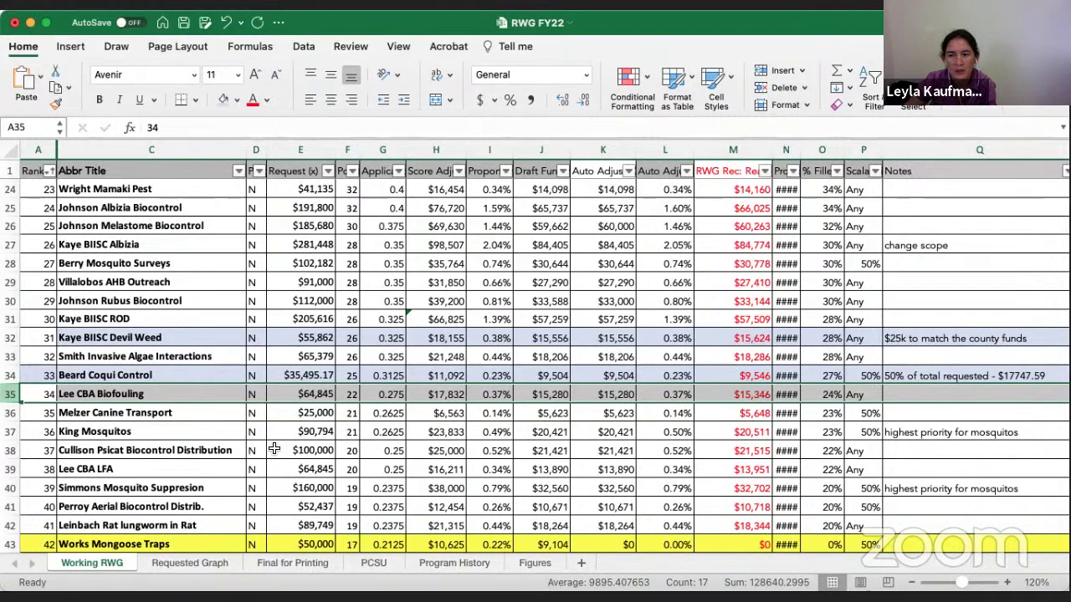
{"action": "scroll", "coordinate": [874, 489], "scroll_direction": "right", "scroll_amount": 2}
{"action": "scroll", "coordinate": [874, 489], "scroll_direction": "left", "scroll_amount": 2}
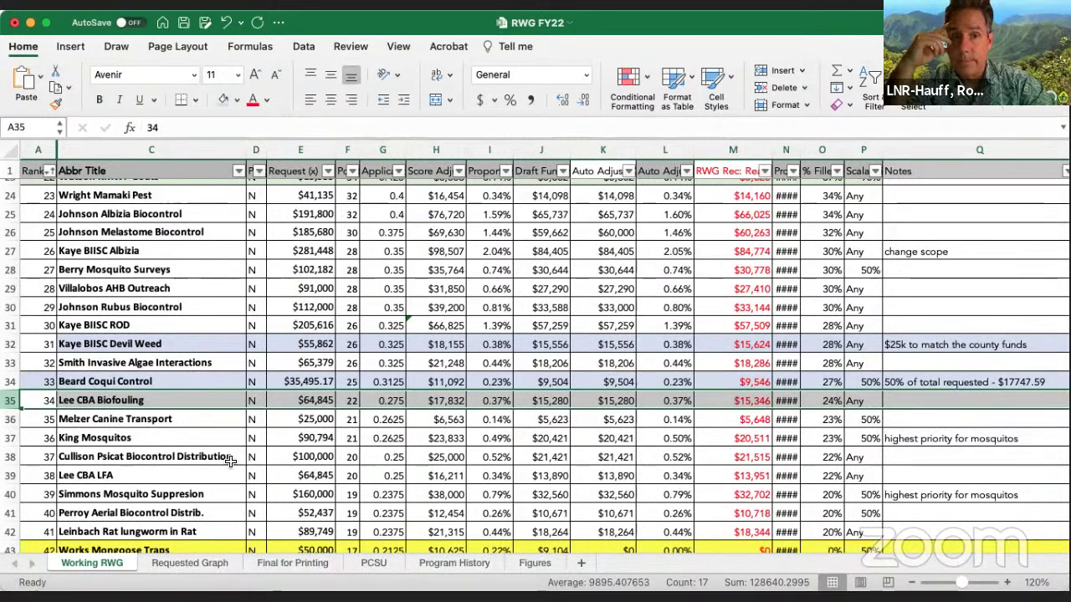
{"action": "left_click", "coordinate": [308, 457]}
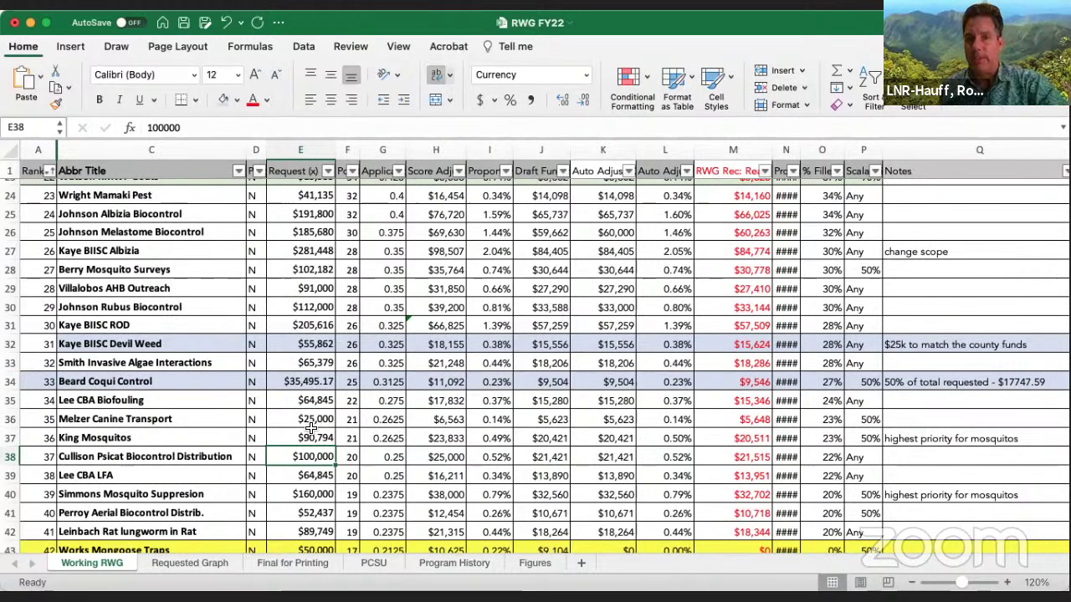
{"action": "scroll", "coordinate": [311, 428], "scroll_direction": "down", "scroll_amount": 2}
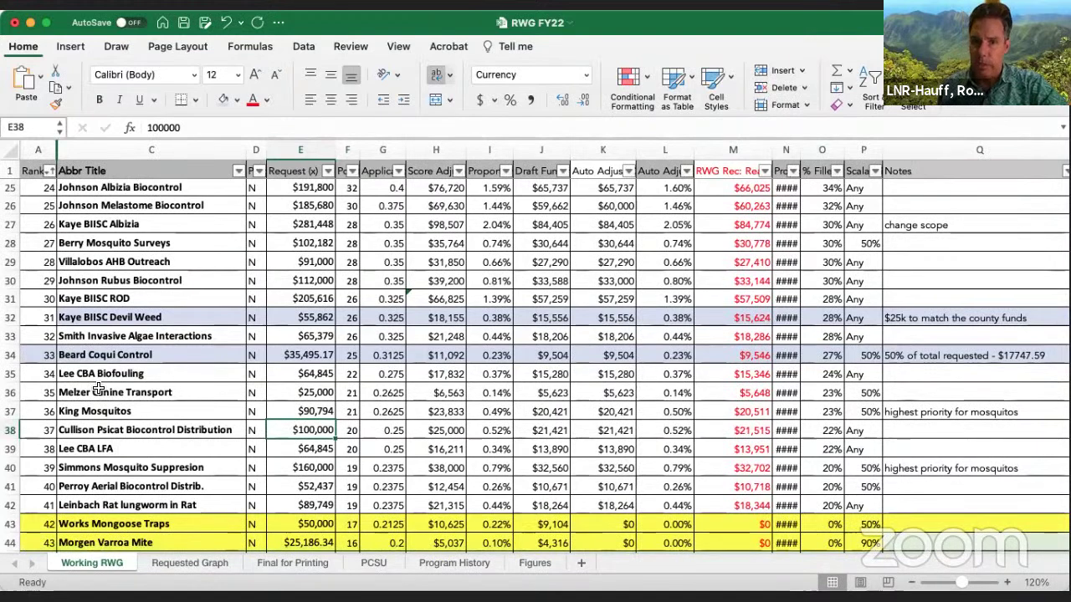
{"action": "left_click", "coordinate": [11, 373]}
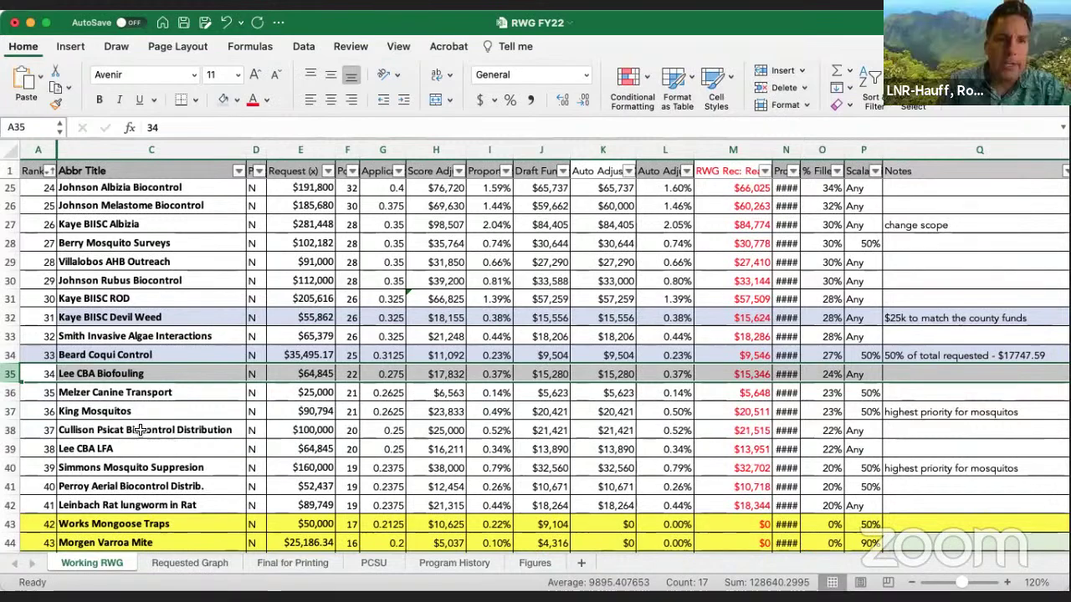
{"action": "scroll", "coordinate": [126, 414], "scroll_direction": "down", "scroll_amount": 5}
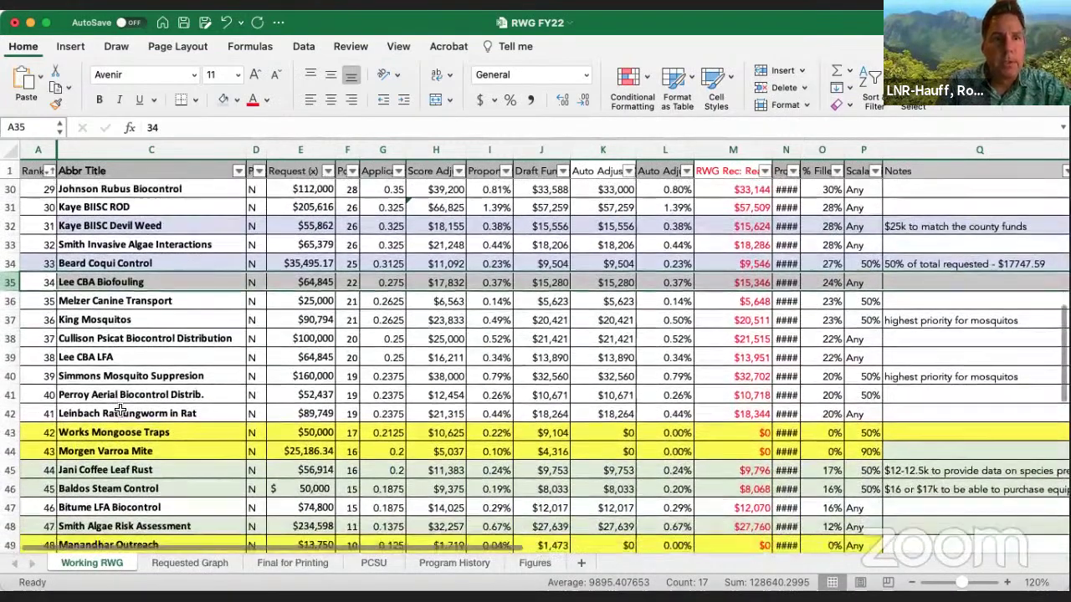
{"action": "scroll", "coordinate": [287, 374], "scroll_direction": "right", "scroll_amount": 3}
{"action": "scroll", "coordinate": [287, 374], "scroll_direction": "left", "scroll_amount": 3}
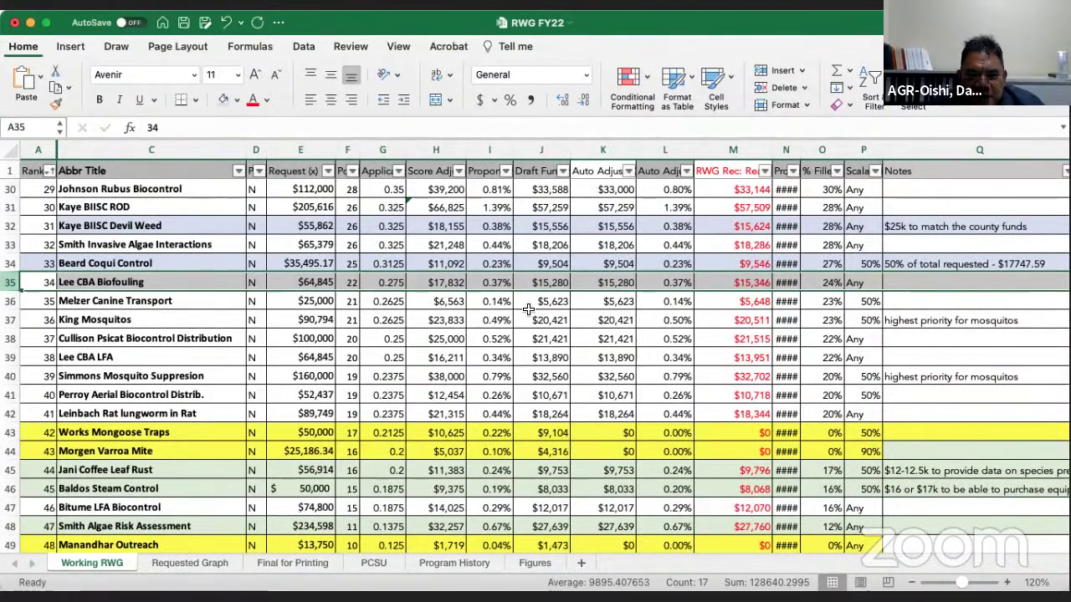
Set the auto-adjusted amount of the Canine Transport project to 0
{"action": "left_click", "coordinate": [608, 301]}
{"action": "type", "text": "0"}
{"action": "key", "text": "Return"}
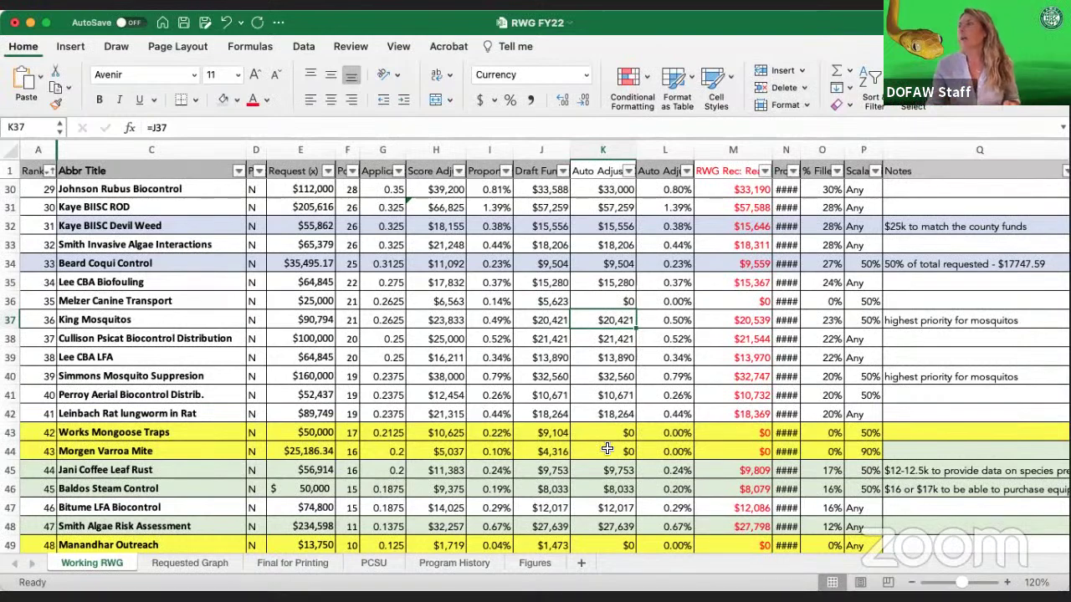
Review the Program Summaries table and inspect the formula behind the Mosquitoes program's recommended amount
{"action": "scroll", "coordinate": [502, 435], "scroll_direction": "right", "scroll_amount": 5}
{"action": "scroll", "coordinate": [581, 443], "scroll_direction": "left", "scroll_amount": 5}
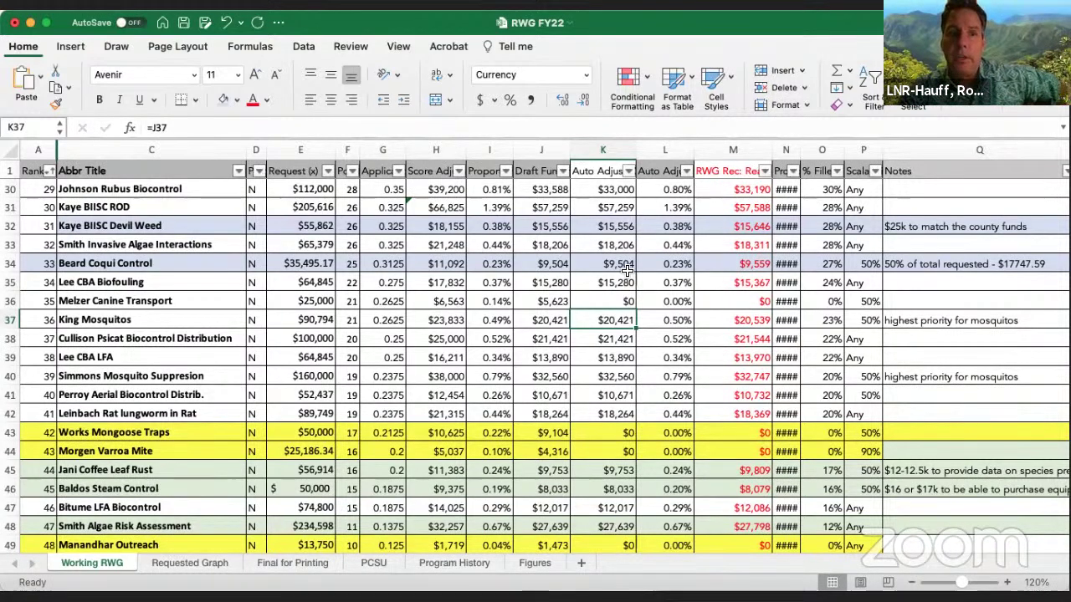
{"action": "scroll", "coordinate": [867, 297], "scroll_direction": "right", "scroll_amount": 5}
{"action": "scroll", "coordinate": [869, 293], "scroll_direction": "up", "scroll_amount": 4}
{"action": "scroll", "coordinate": [871, 301], "scroll_direction": "up", "scroll_amount": 6}
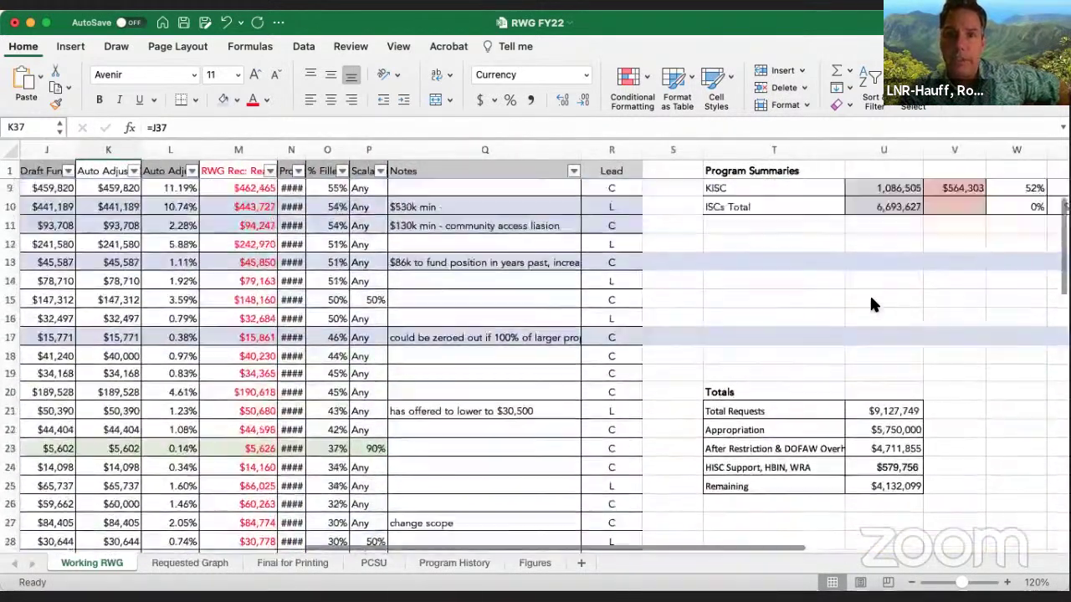
{"action": "scroll", "coordinate": [871, 299], "scroll_direction": "right", "scroll_amount": 4}
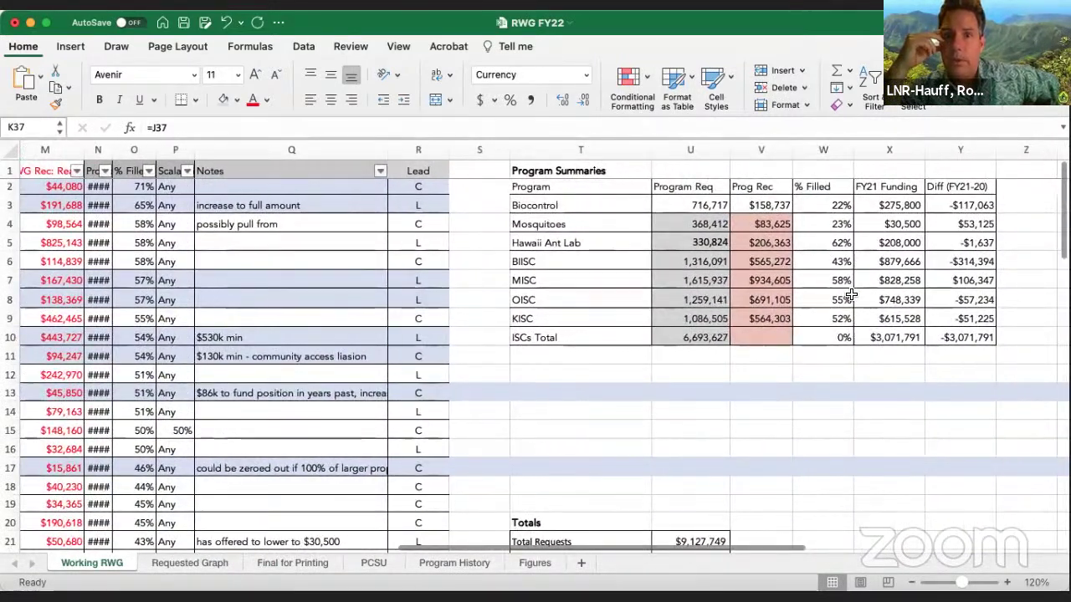
{"action": "left_click", "coordinate": [760, 225]}
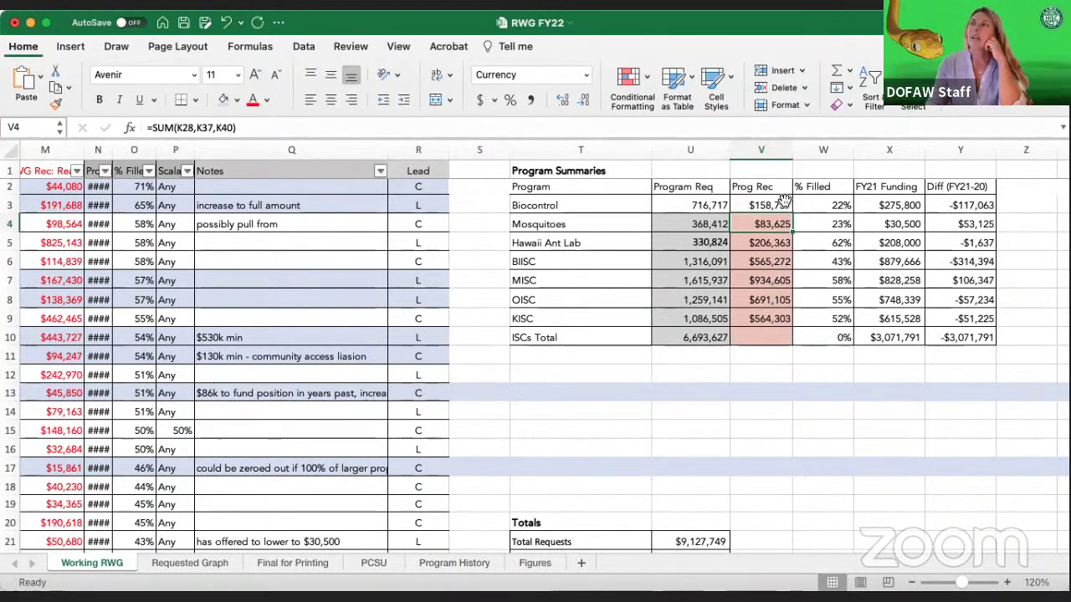
{"action": "scroll", "coordinate": [819, 303], "scroll_direction": "right", "scroll_amount": 2}
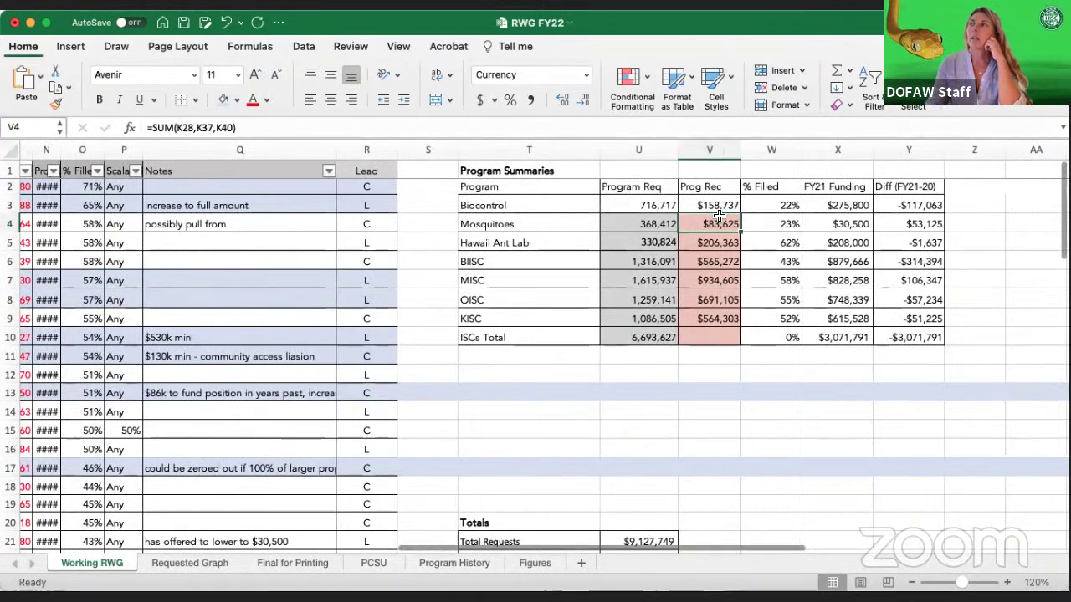
{"action": "scroll", "coordinate": [714, 234], "scroll_direction": "left", "scroll_amount": 1}
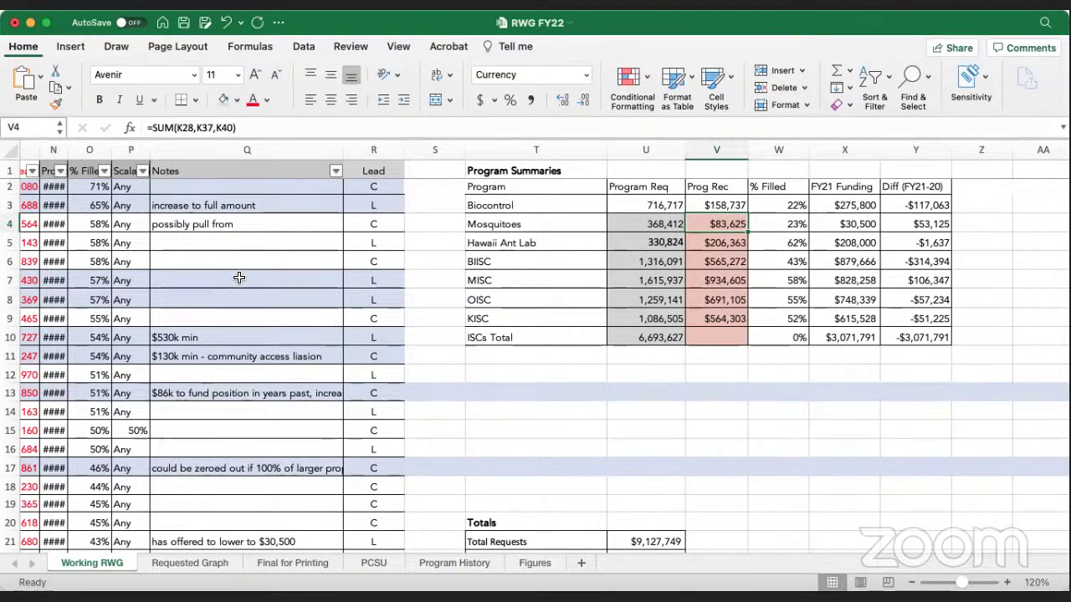
Extend the note of the Mosquitos project ranked 36 to read "highest priority for mosquitos, get to 50%"
{"action": "scroll", "coordinate": [232, 279], "scroll_direction": "left", "scroll_amount": 10}
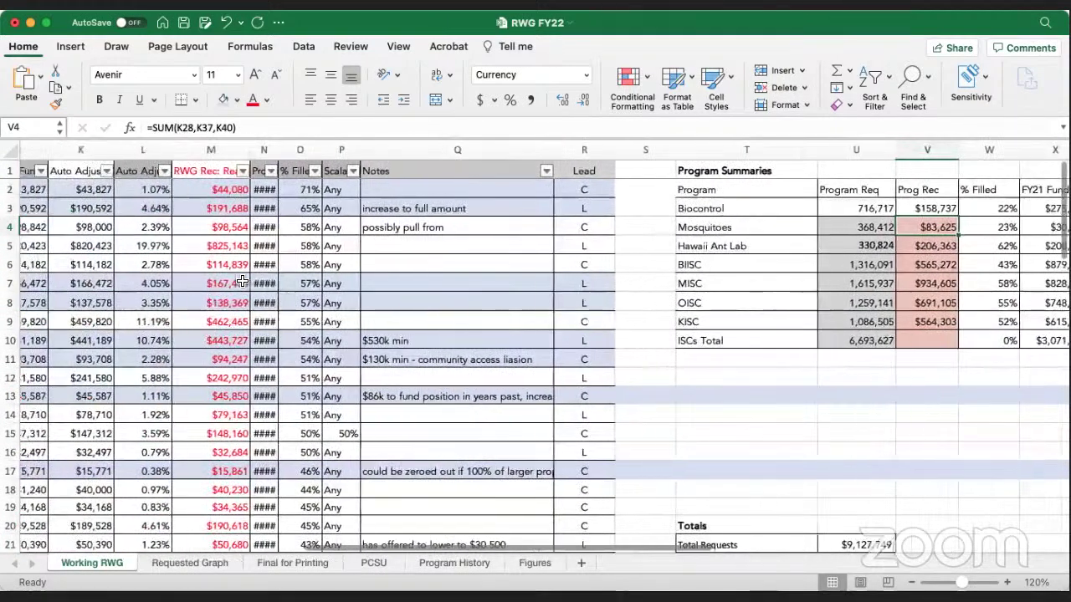
{"action": "scroll", "coordinate": [243, 282], "scroll_direction": "left", "scroll_amount": 8}
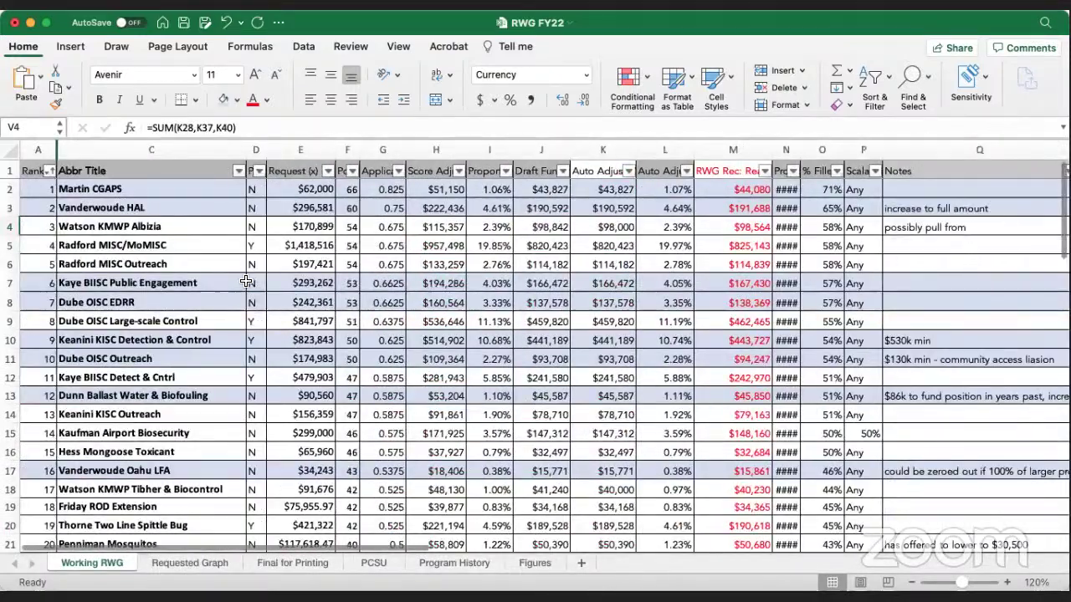
{"action": "scroll", "coordinate": [246, 282], "scroll_direction": "down", "scroll_amount": 5}
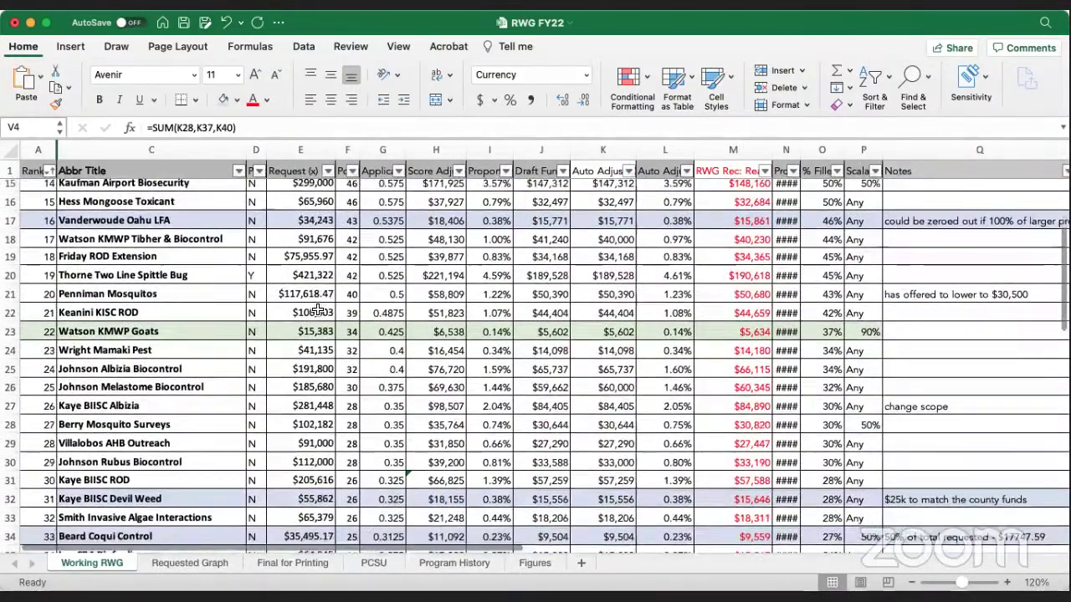
{"action": "scroll", "coordinate": [318, 309], "scroll_direction": "down", "scroll_amount": 1}
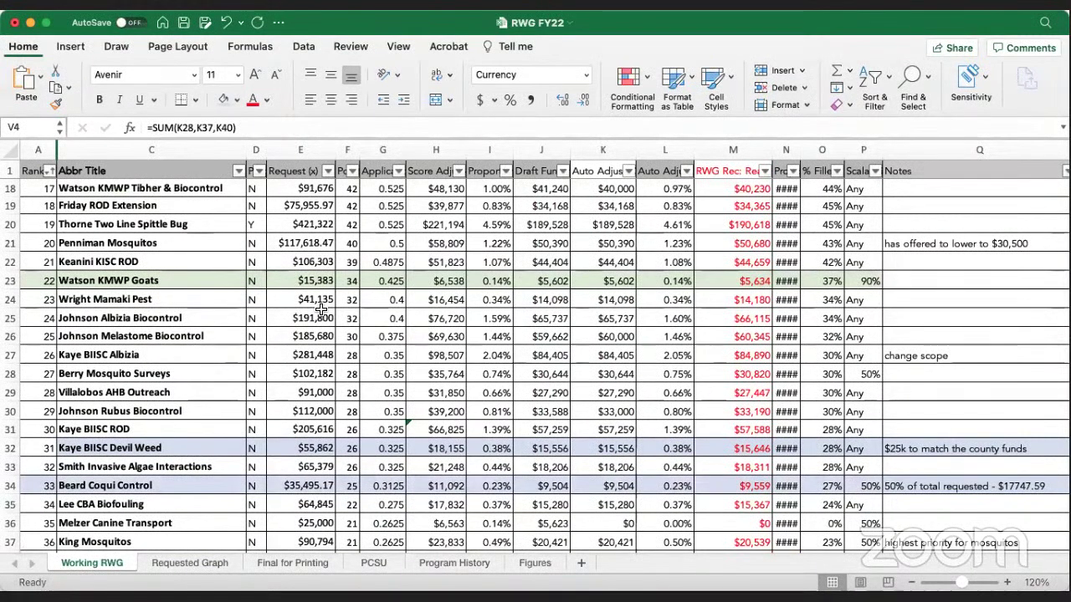
{"action": "scroll", "coordinate": [260, 436], "scroll_direction": "down", "scroll_amount": 10}
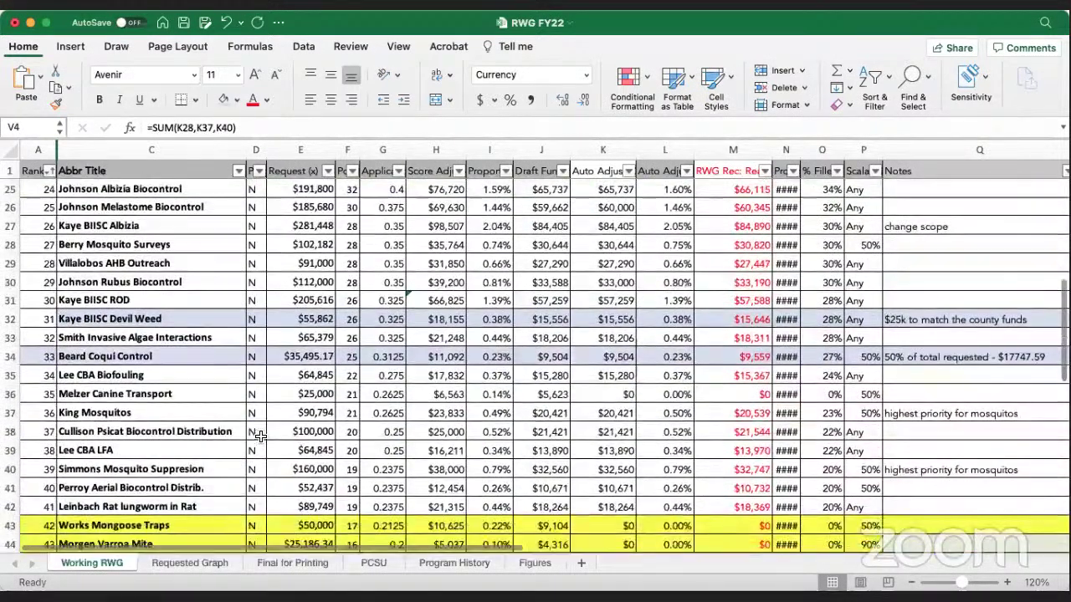
{"action": "scroll", "coordinate": [261, 436], "scroll_direction": "down", "scroll_amount": 4}
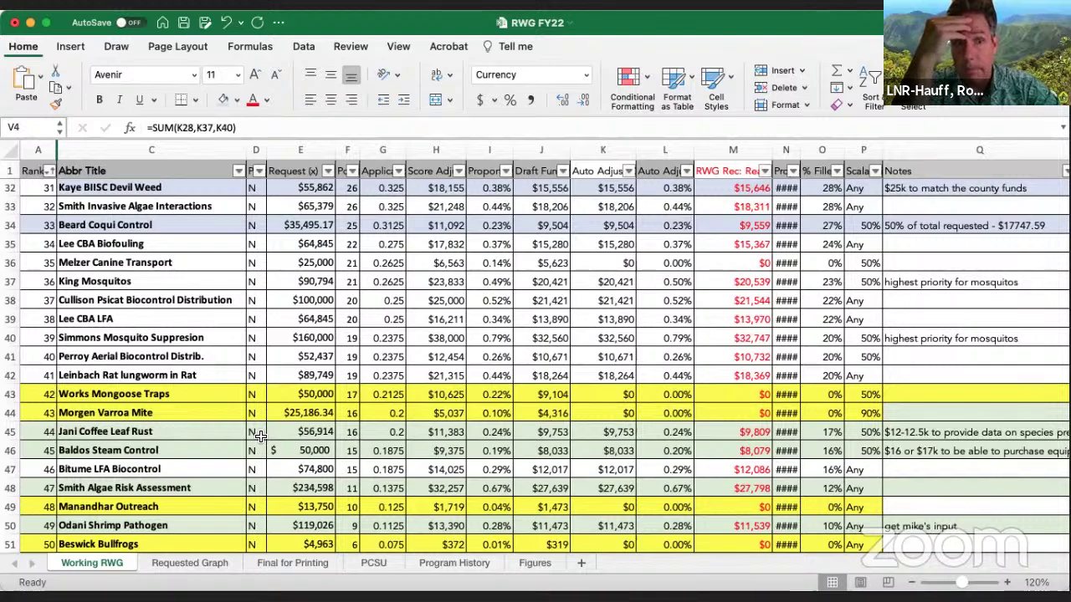
{"action": "left_click", "coordinate": [1014, 283]}
{"action": "left_click", "coordinate": [295, 125]}
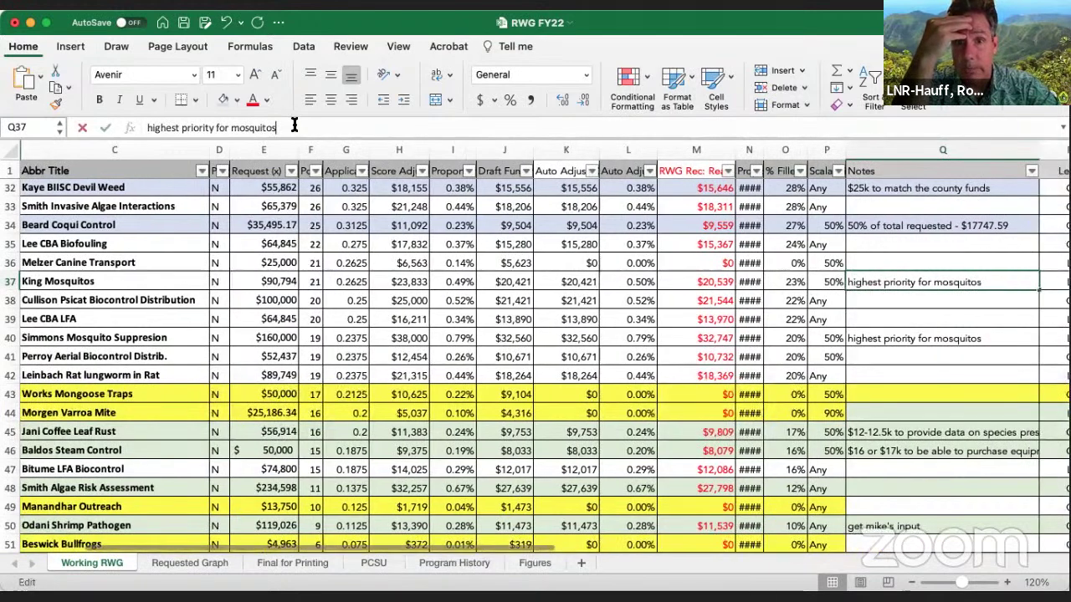
{"action": "type", "text": ", get to 505"}
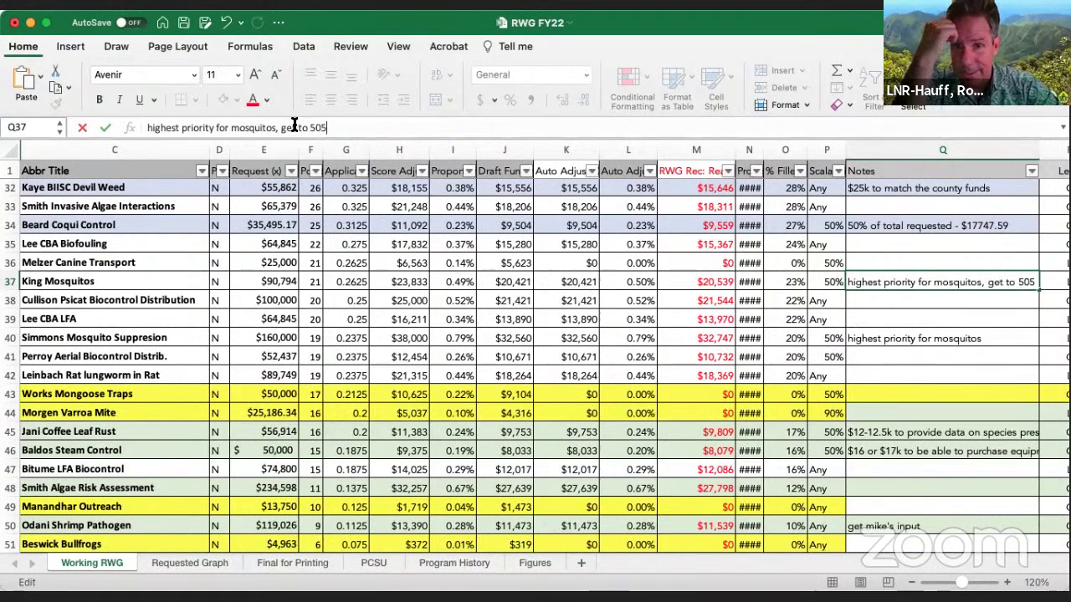
{"action": "key", "text": "BackSpace"}
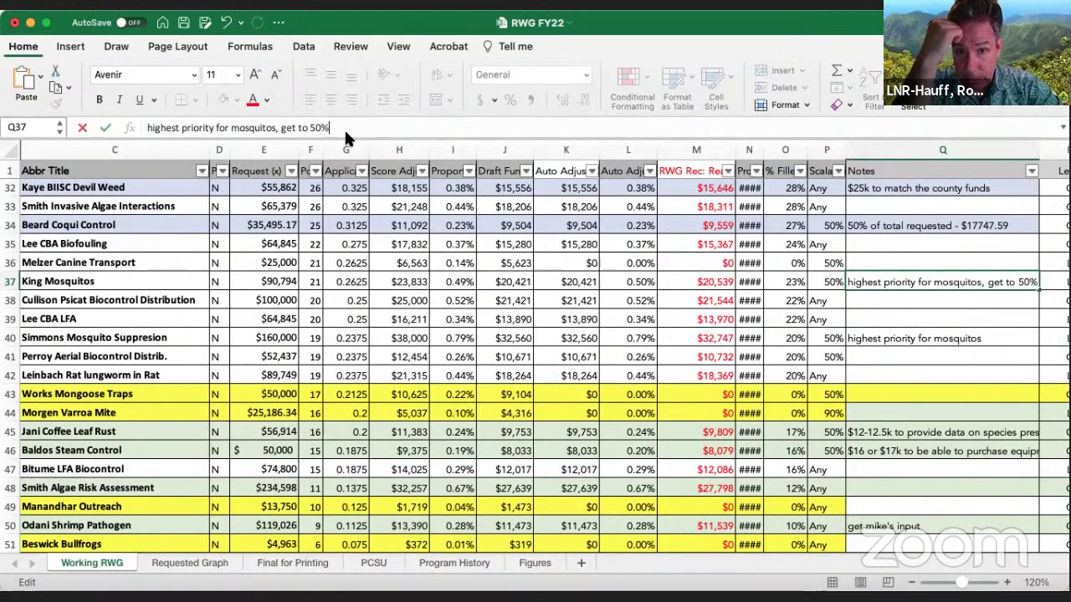
{"action": "key", "text": "Return"}
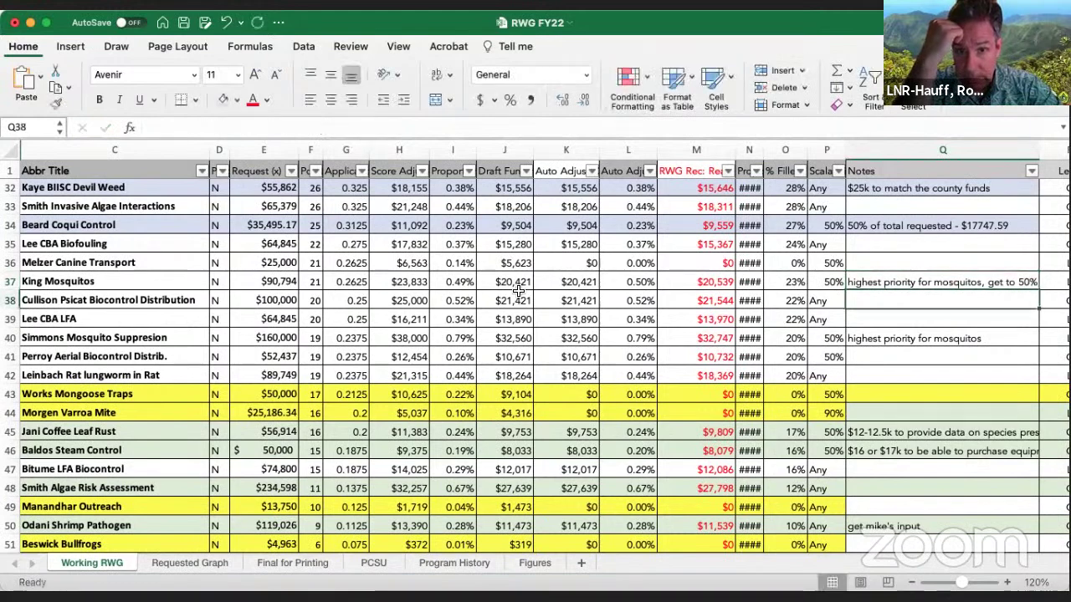
{"action": "scroll", "coordinate": [524, 290], "scroll_direction": "down", "scroll_amount": 2}
{"action": "scroll", "coordinate": [525, 291], "scroll_direction": "left", "scroll_amount": 1}
{"action": "scroll", "coordinate": [525, 290], "scroll_direction": "up", "scroll_amount": 2}
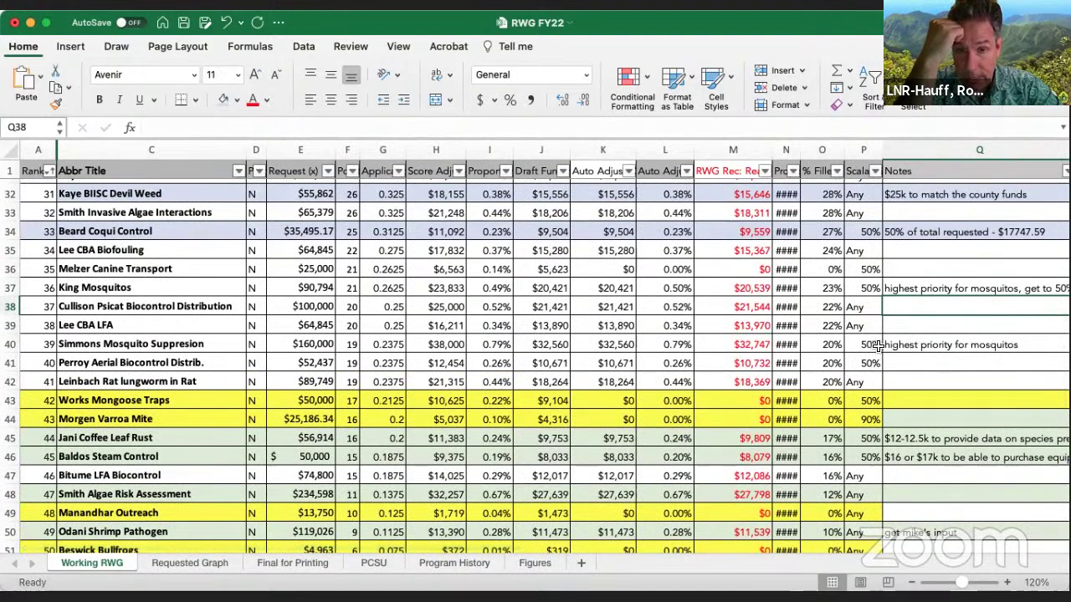
Shade the row of the Mosquitos project ranked 36 light blue from the rank through the notes
{"action": "left_click_drag", "start_coordinate": [37, 287], "coordinate": [985, 283]}
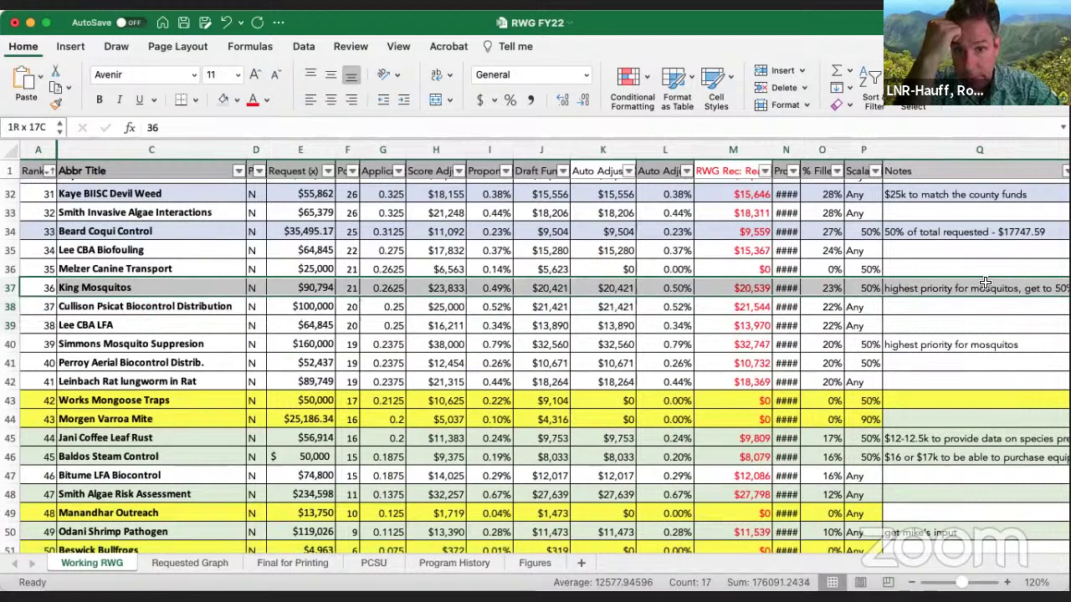
{"action": "left_click", "coordinate": [222, 100]}
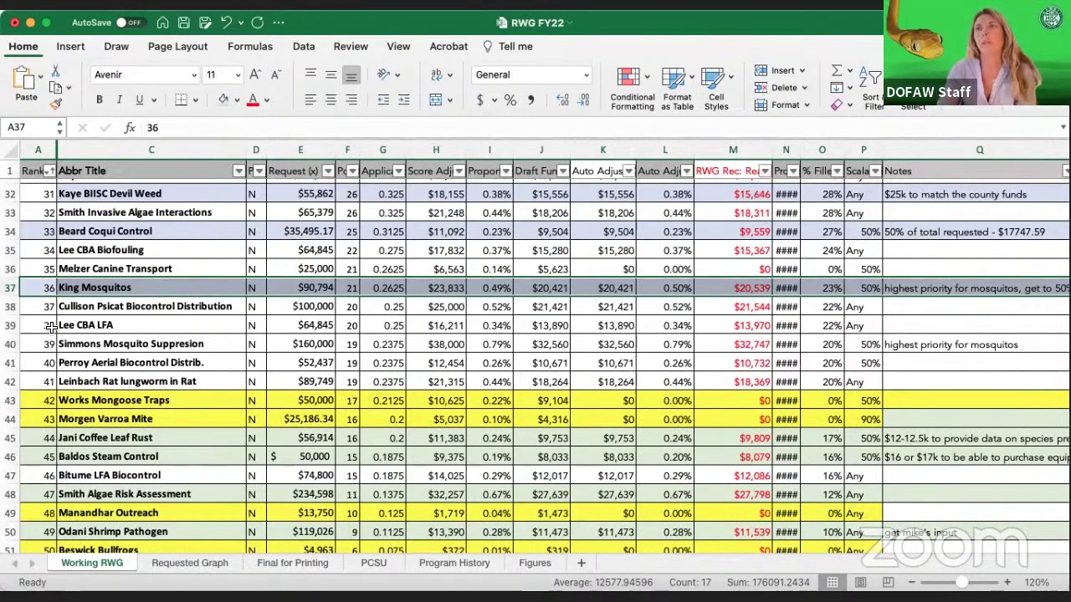
{"action": "scroll", "coordinate": [291, 350], "scroll_direction": "right", "scroll_amount": 5}
{"action": "scroll", "coordinate": [295, 350], "scroll_direction": "left", "scroll_amount": 5}
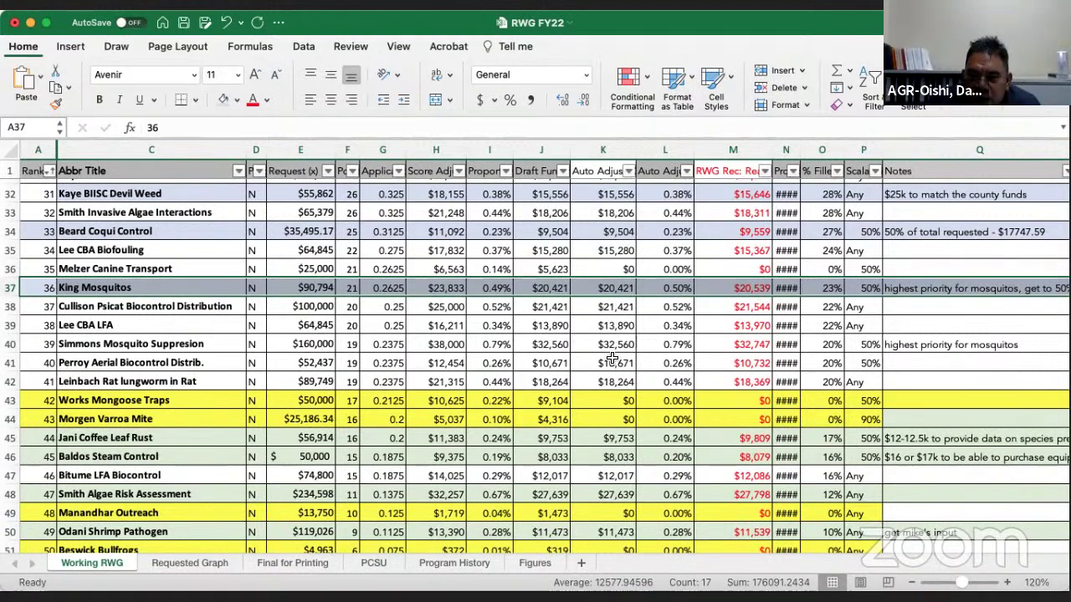
Set the auto-adjusted amount of the Psicat Biocontrol Distribution project to 0
{"action": "scroll", "coordinate": [610, 340], "scroll_direction": "up", "scroll_amount": 1}
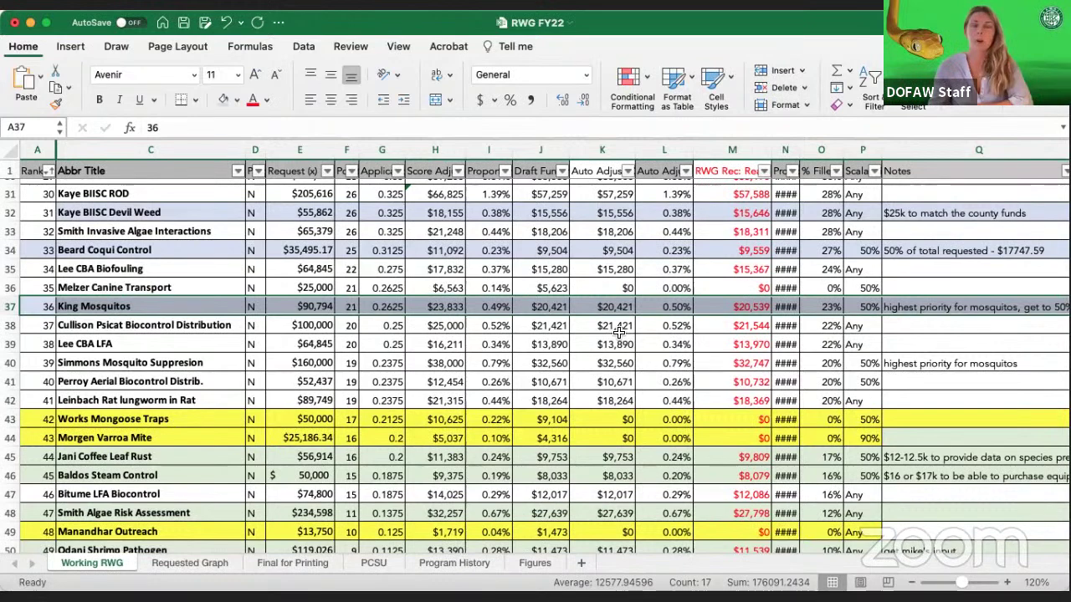
{"action": "left_click", "coordinate": [617, 327]}
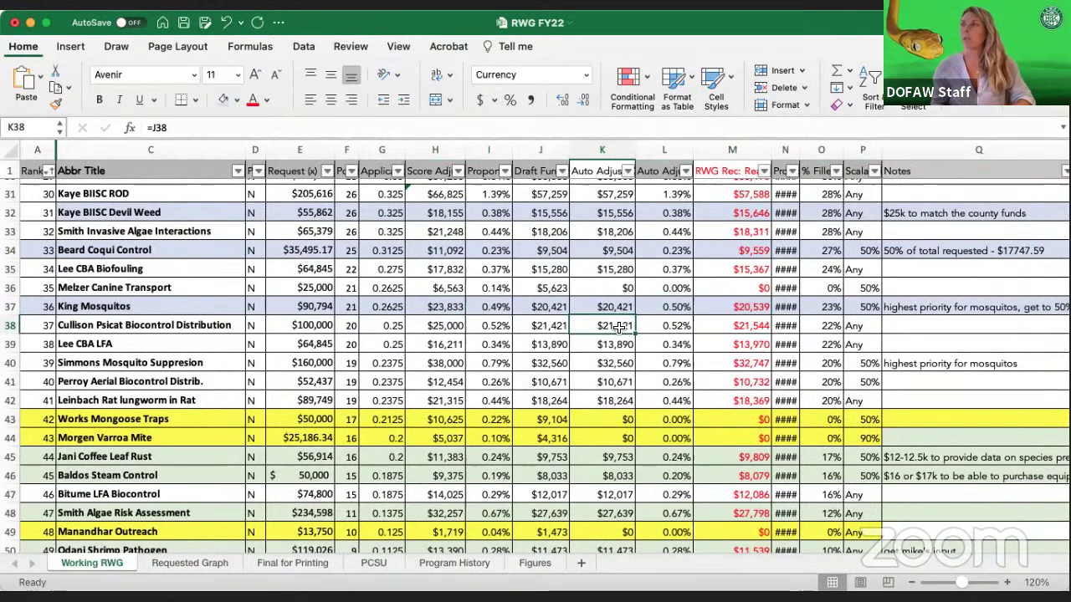
{"action": "type", "text": "0"}
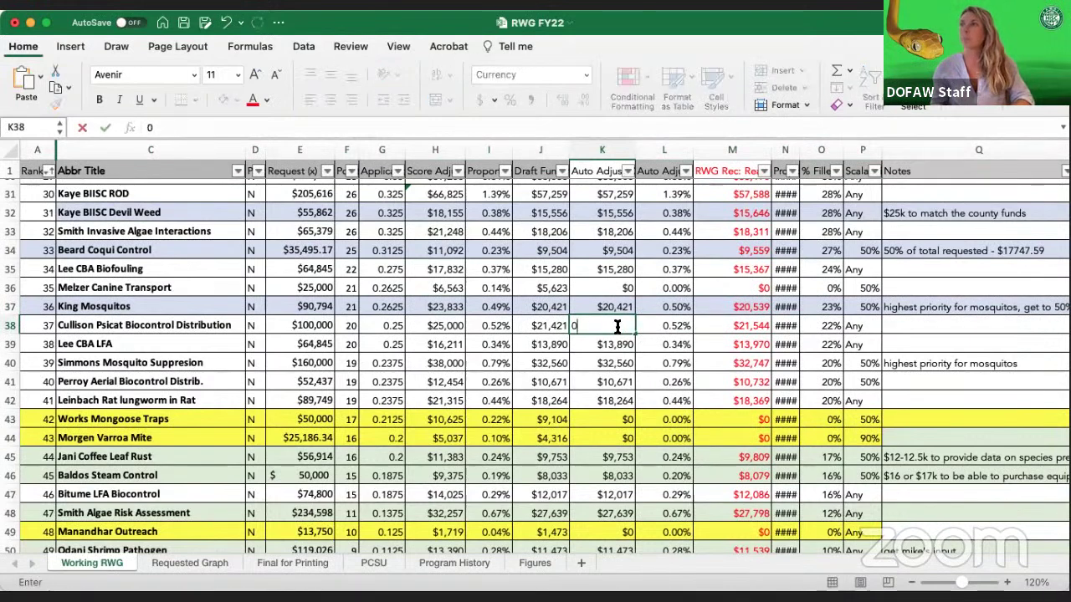
{"action": "key", "text": "Return"}
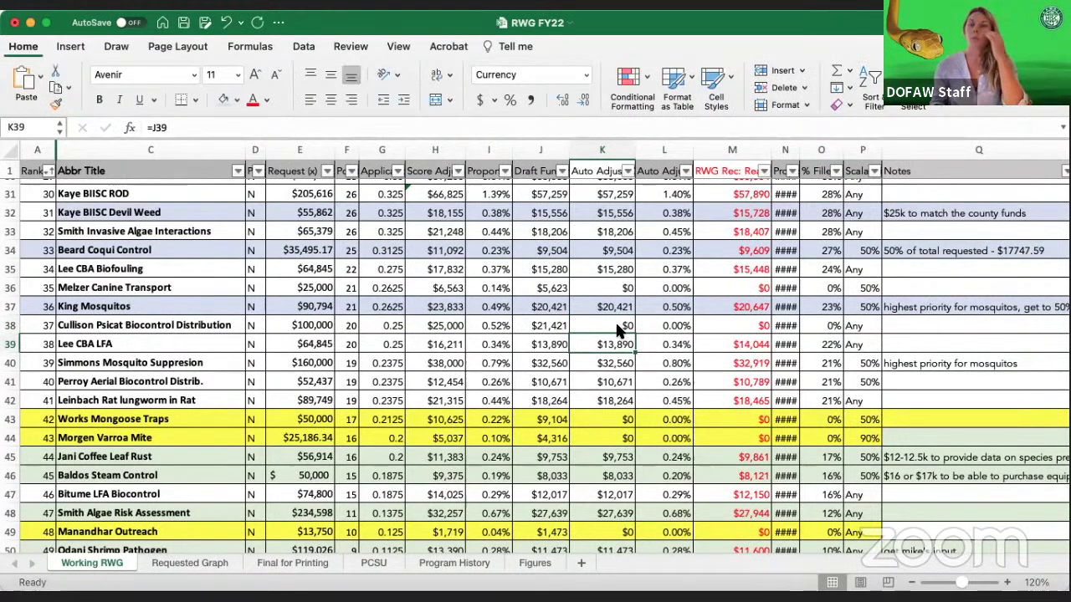
{"action": "key", "text": "Down"}
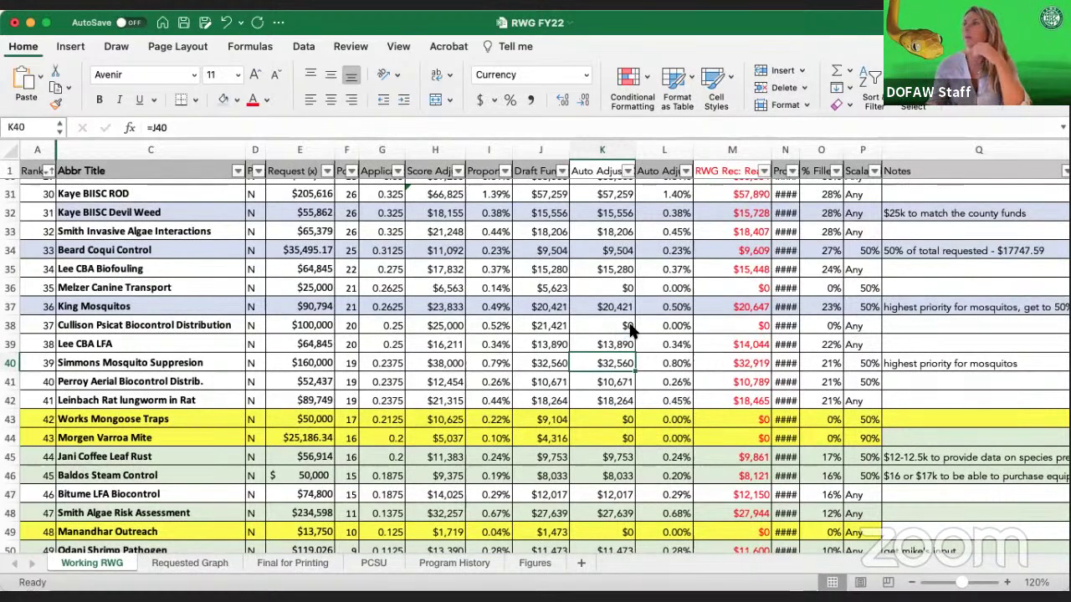
{"action": "scroll", "coordinate": [786, 409], "scroll_direction": "right", "scroll_amount": 3}
{"action": "scroll", "coordinate": [789, 409], "scroll_direction": "left", "scroll_amount": 3}
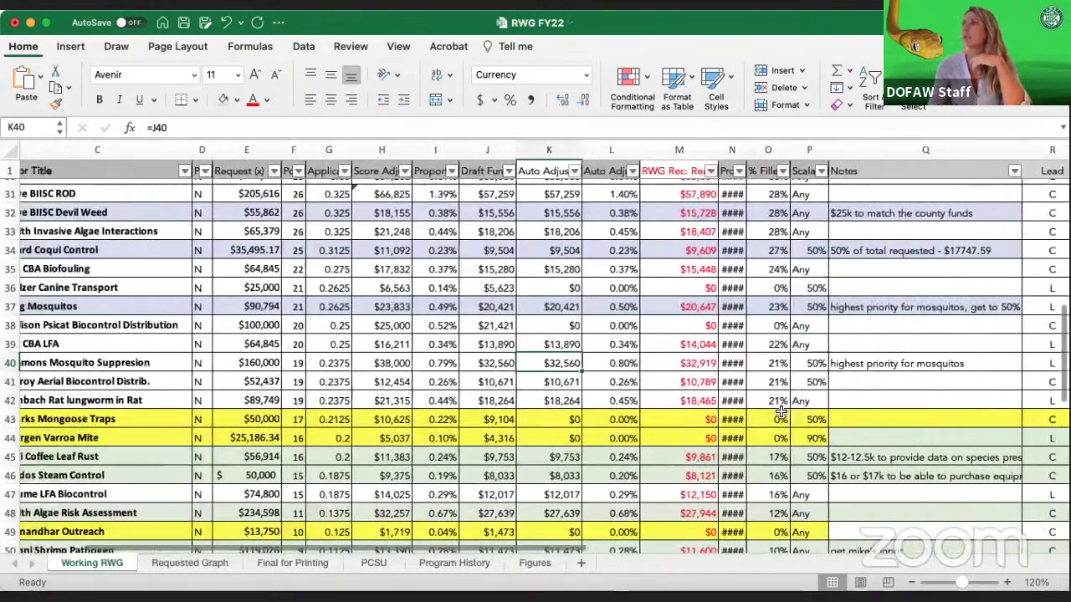
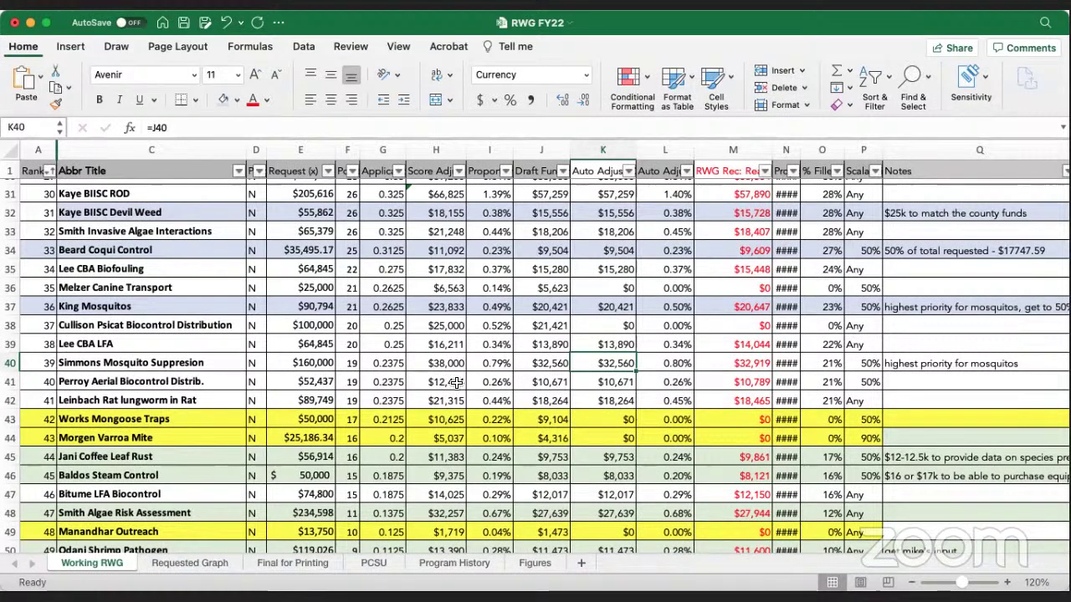
Extend the note of the Mosquito Suppresion project to read "highest priority for mosquitos, at least 45% of requested amt"
{"action": "left_click", "coordinate": [1010, 365]}
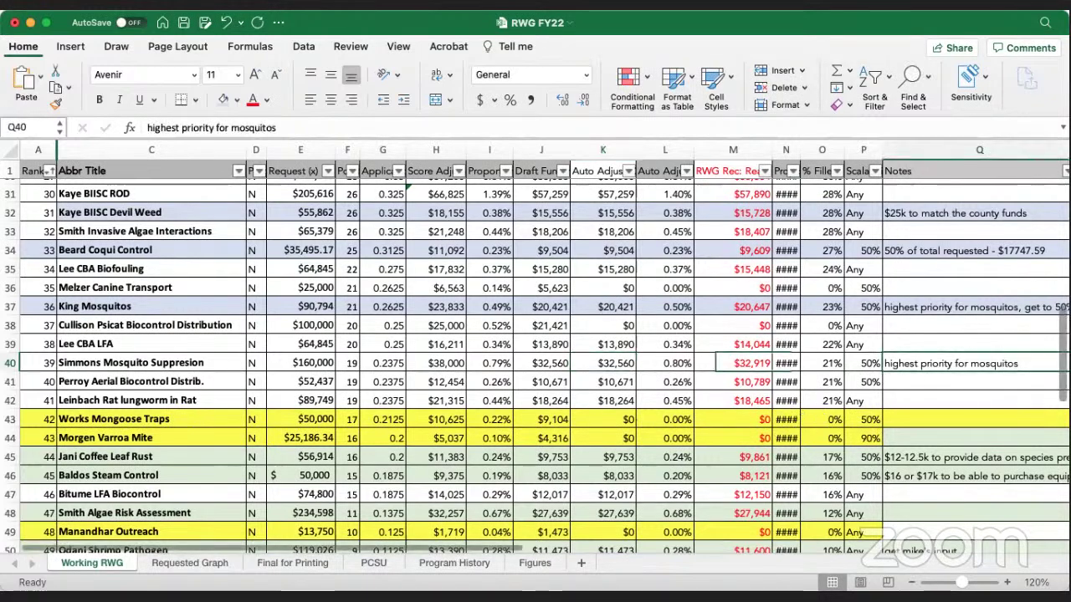
{"action": "left_click", "coordinate": [284, 127]}
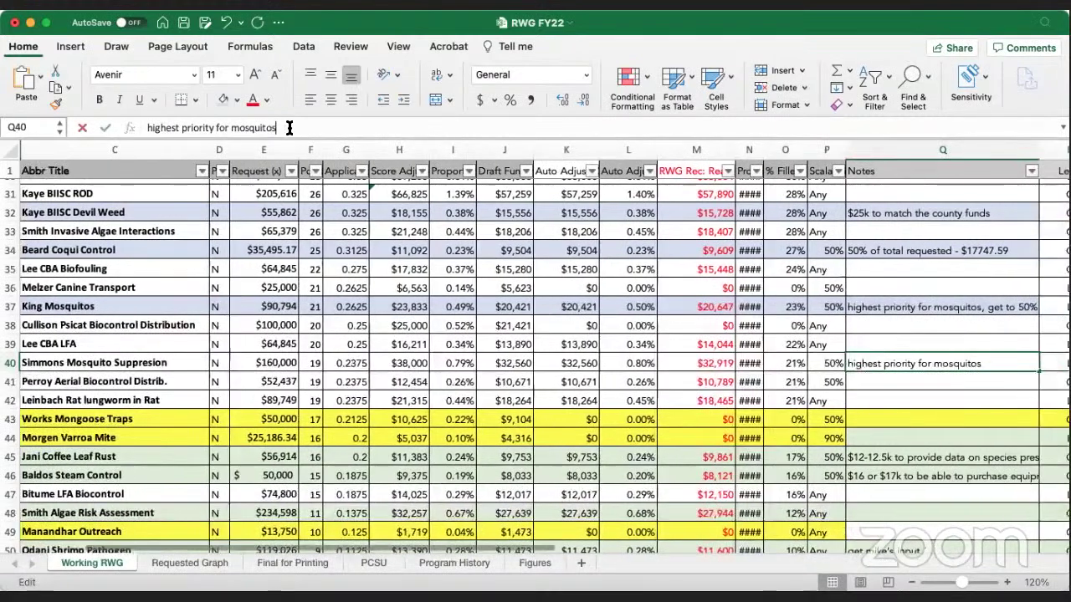
{"action": "type", "text": ", at least 45% of reque"}
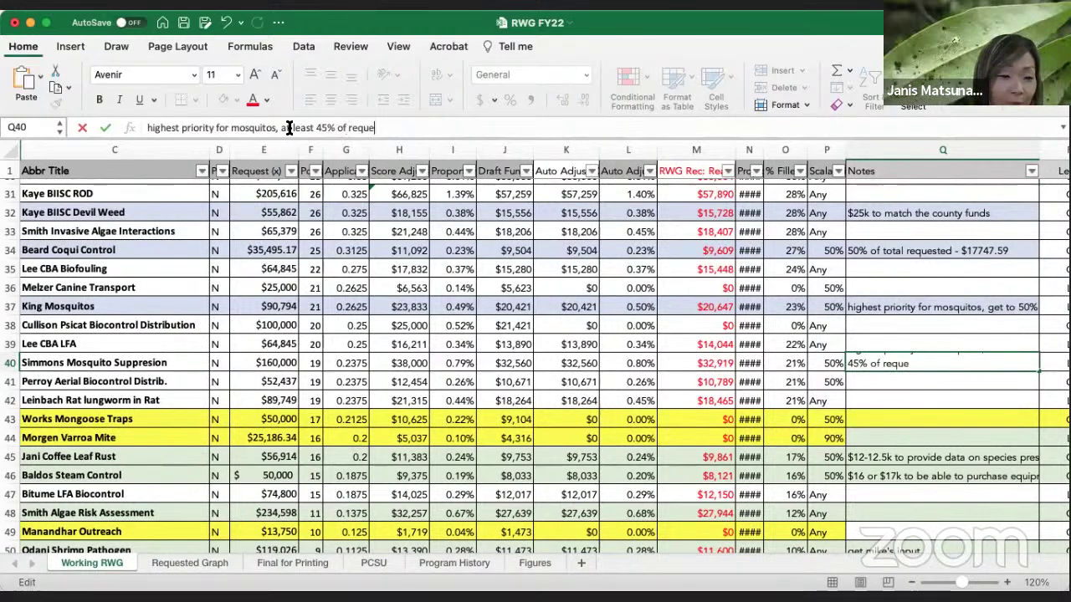
{"action": "type", "text": "sted amt"}
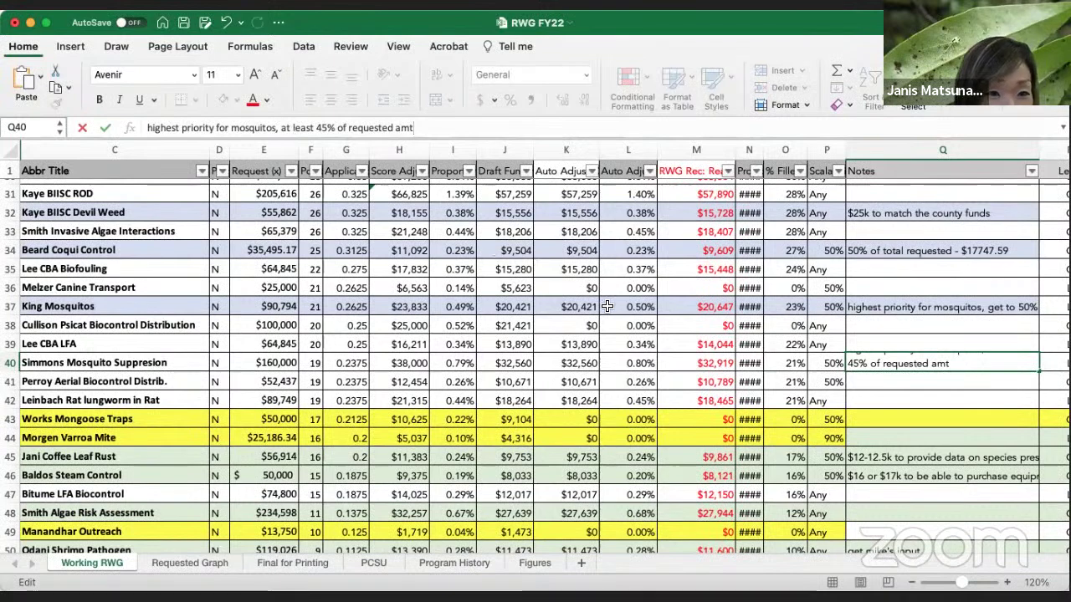
{"action": "left_click", "coordinate": [946, 388]}
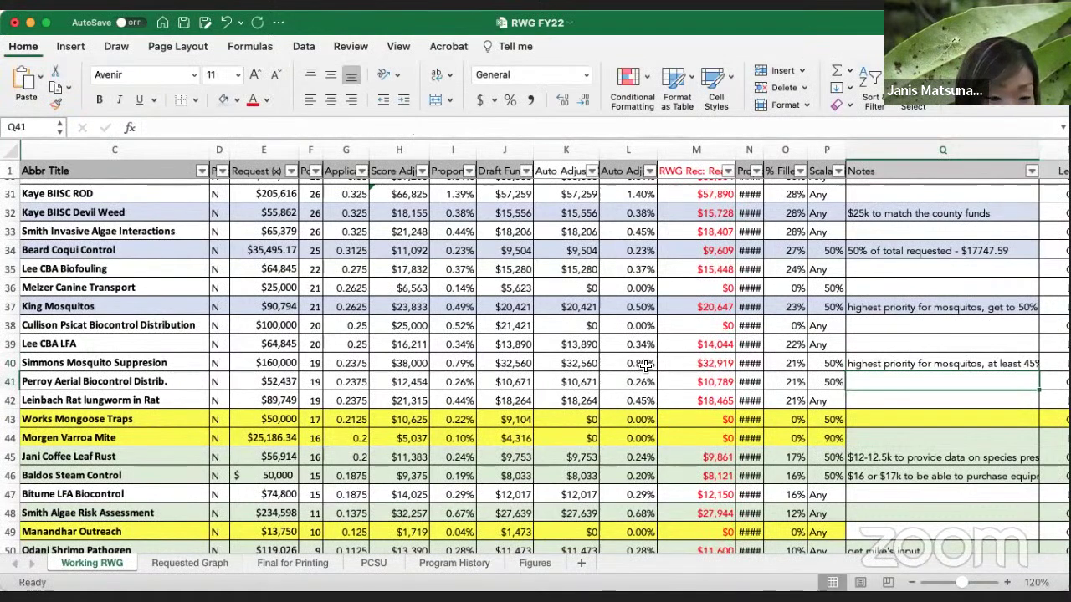
Shade the Mosquito Suppresion project's row light blue from the title through the notes
{"action": "left_click", "coordinate": [878, 363]}
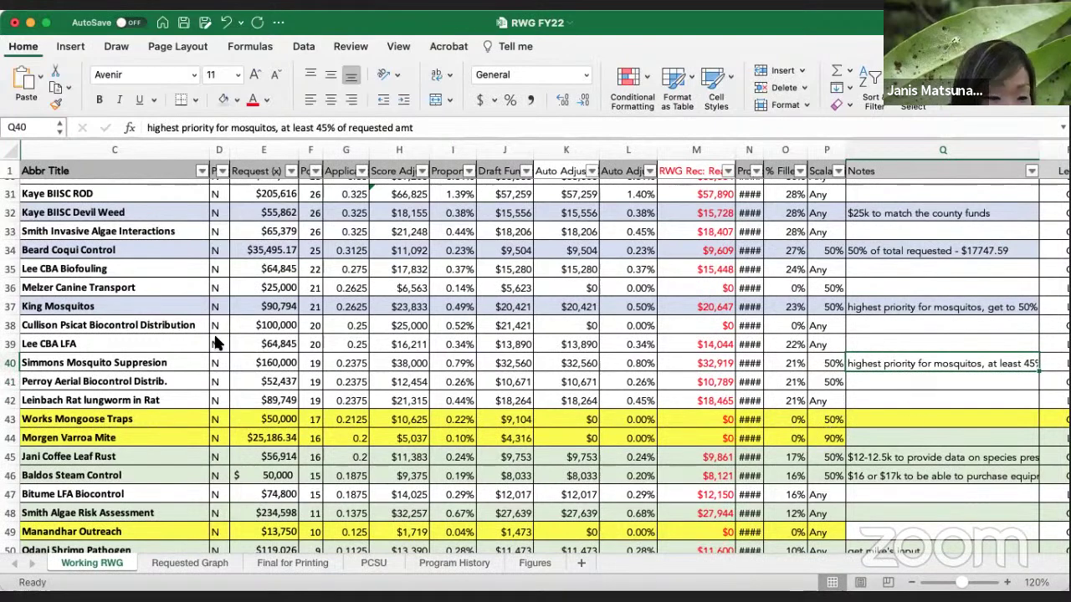
{"action": "left_click_drag", "start_coordinate": [46, 361], "coordinate": [902, 352]}
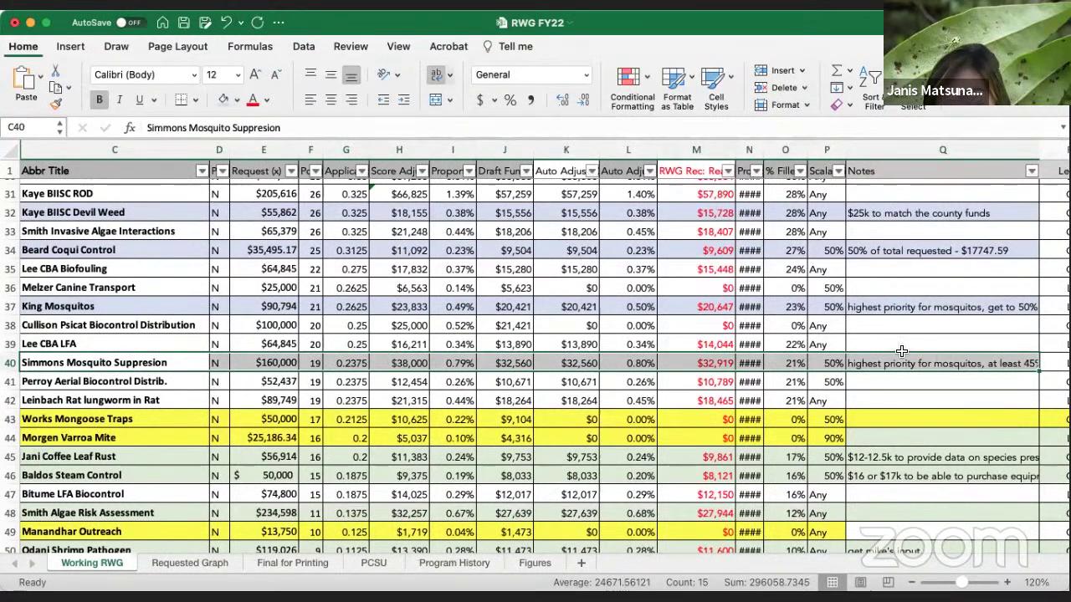
{"action": "left_click", "coordinate": [223, 99]}
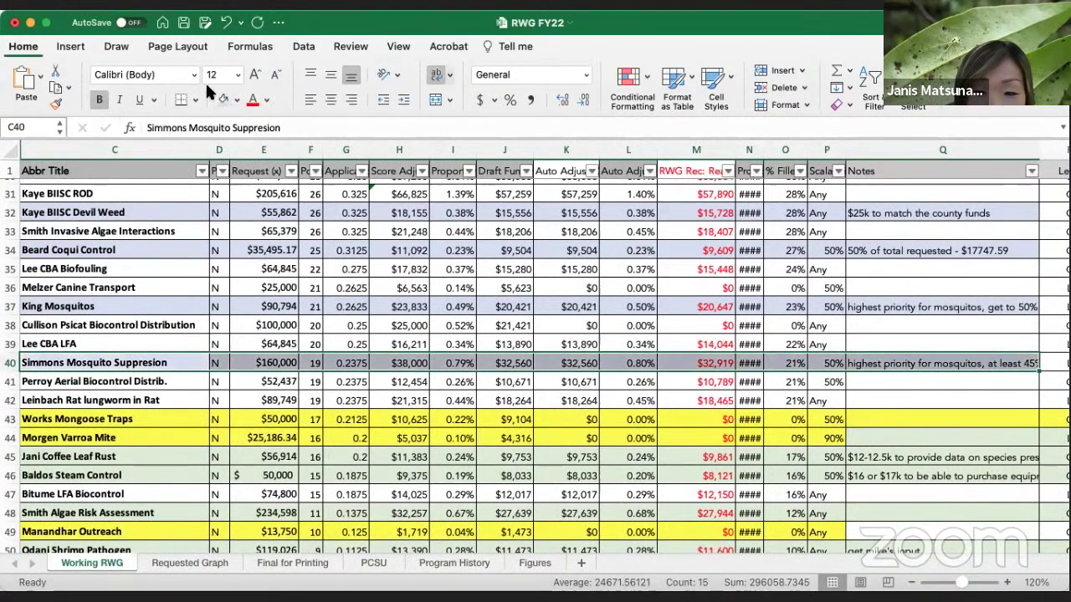
{"action": "left_click", "coordinate": [942, 384]}
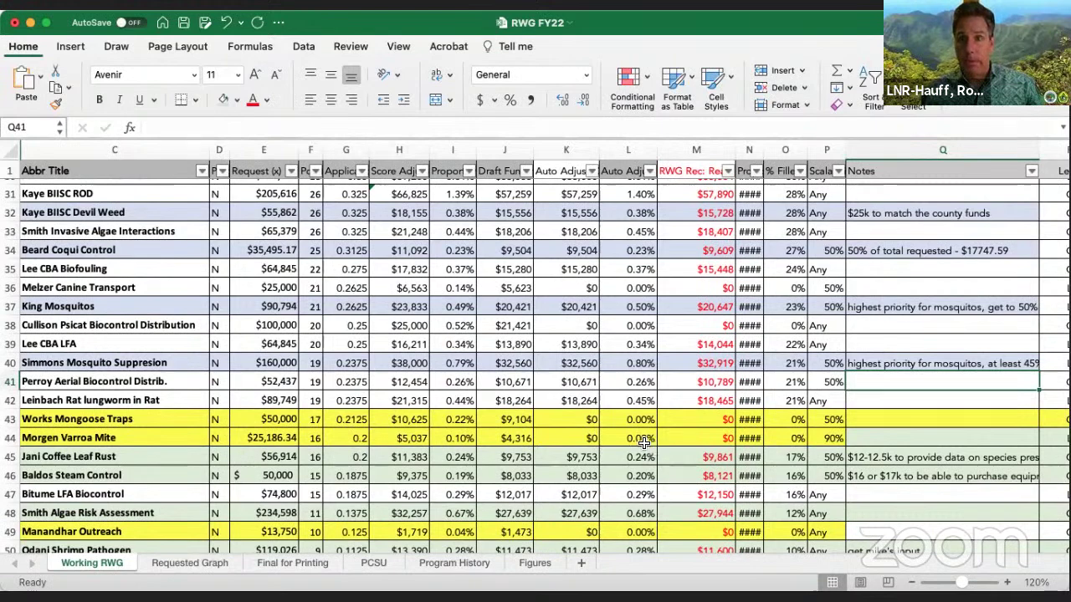
Inspect the formulas behind the Mosquito Suppresion project's auto-adjusted and recommended amounts
{"action": "left_click", "coordinate": [562, 361]}
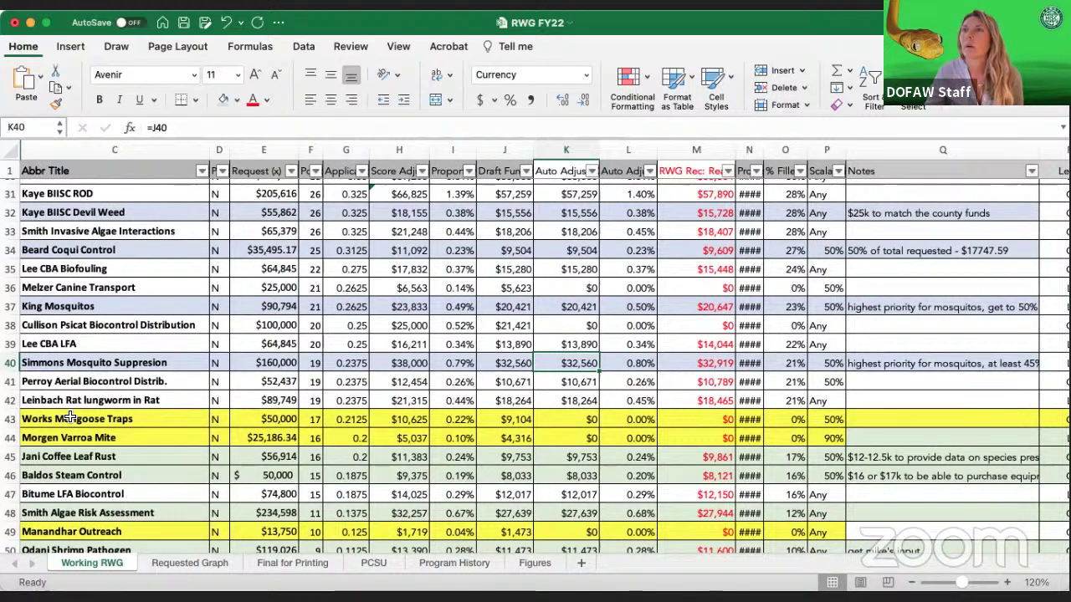
{"action": "scroll", "coordinate": [73, 419], "scroll_direction": "down", "scroll_amount": 1}
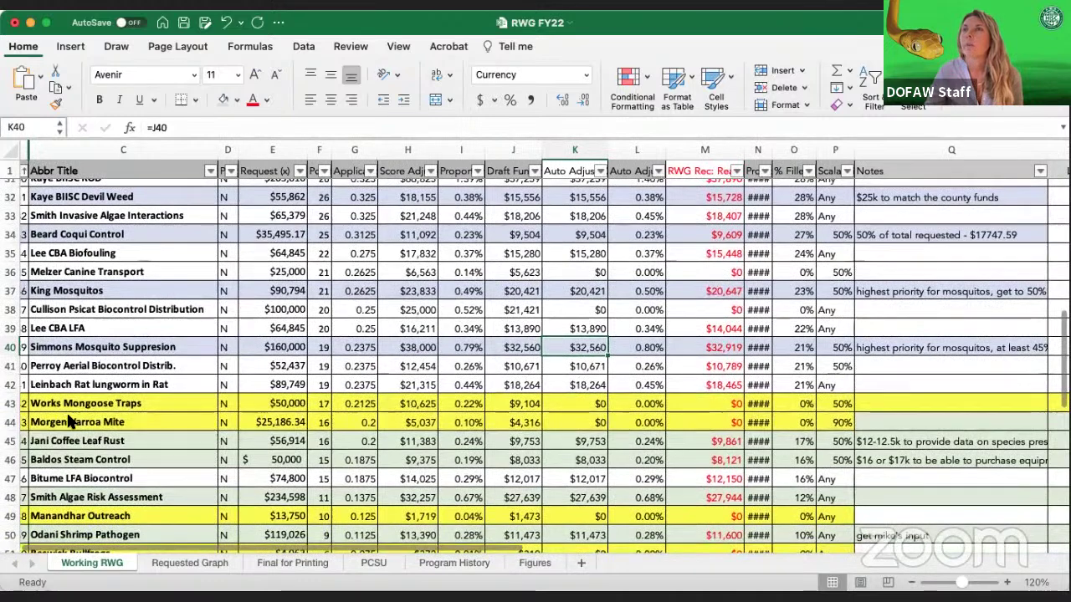
{"action": "scroll", "coordinate": [75, 404], "scroll_direction": "left", "scroll_amount": 2}
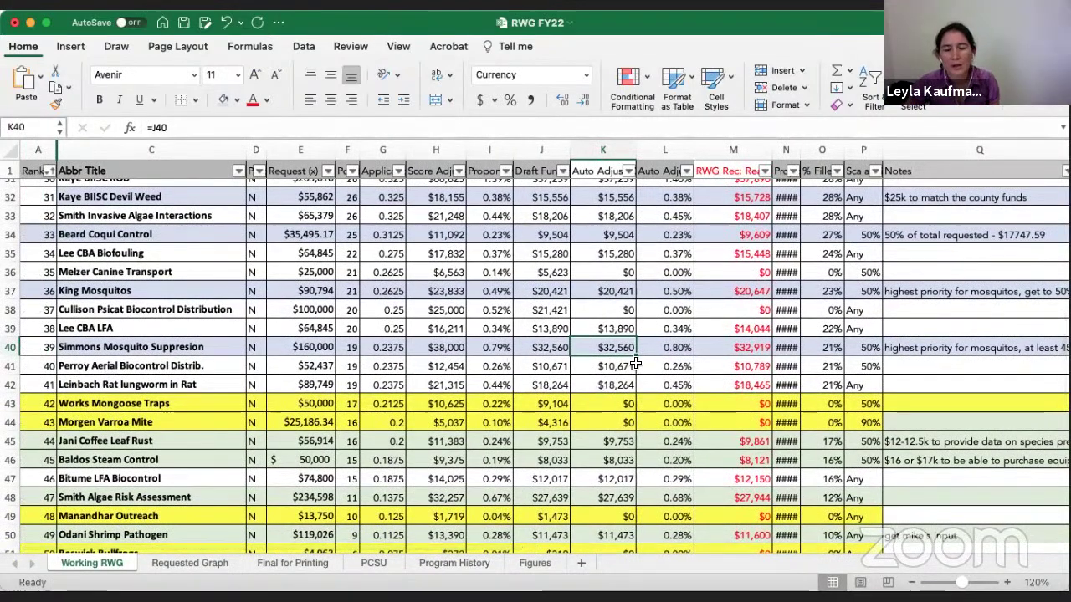
{"action": "left_click", "coordinate": [724, 355]}
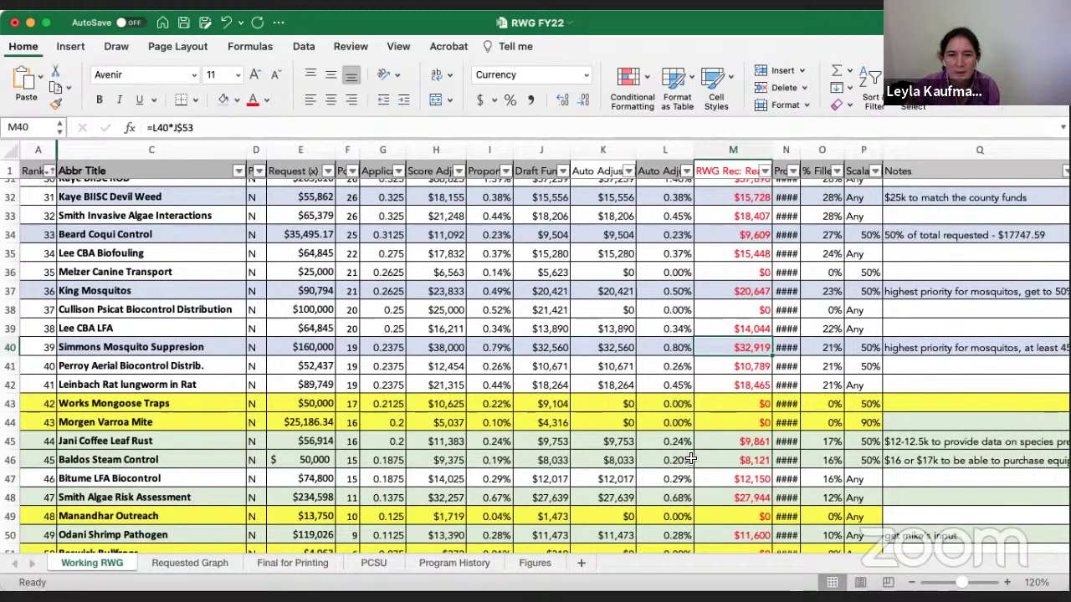
Set the auto-adjusted amount of the Aerial Biocontrol Distrib. project to 0
{"action": "scroll", "coordinate": [690, 459], "scroll_direction": "down", "scroll_amount": 1}
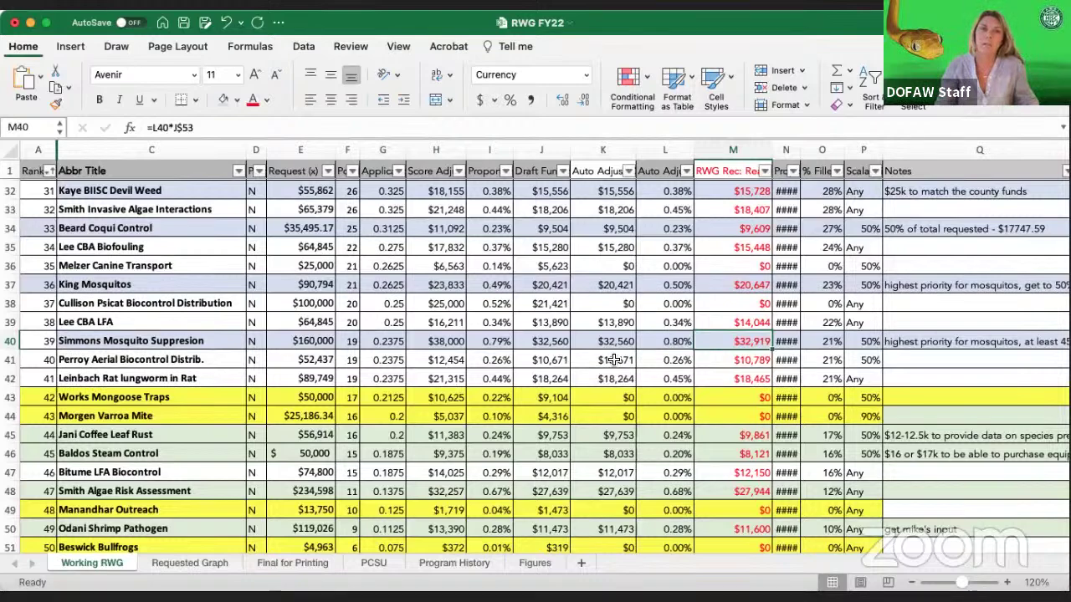
{"action": "left_click", "coordinate": [613, 359]}
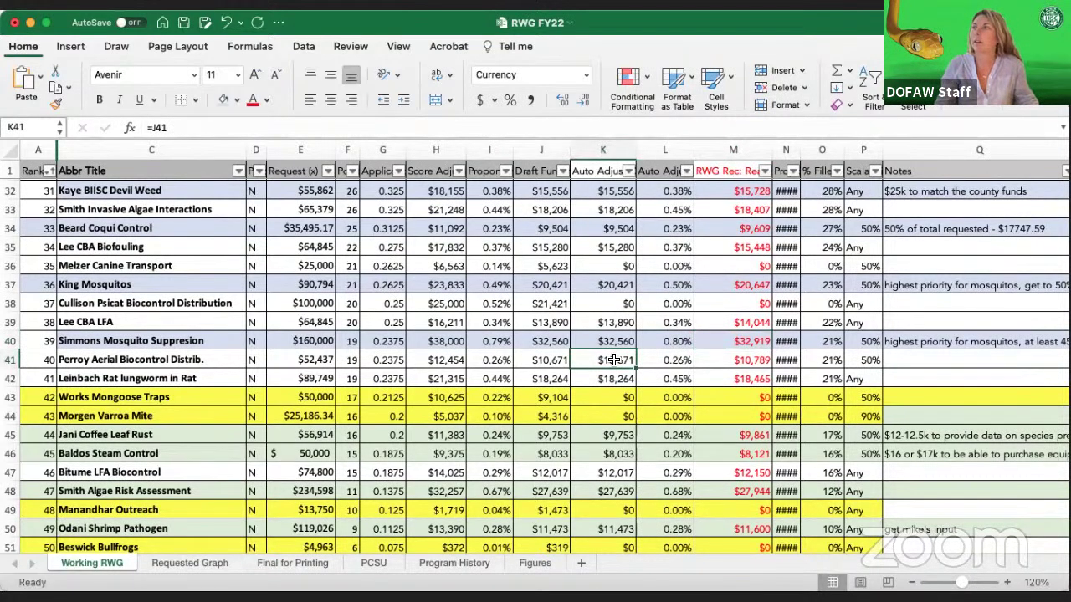
{"action": "type", "text": "0"}
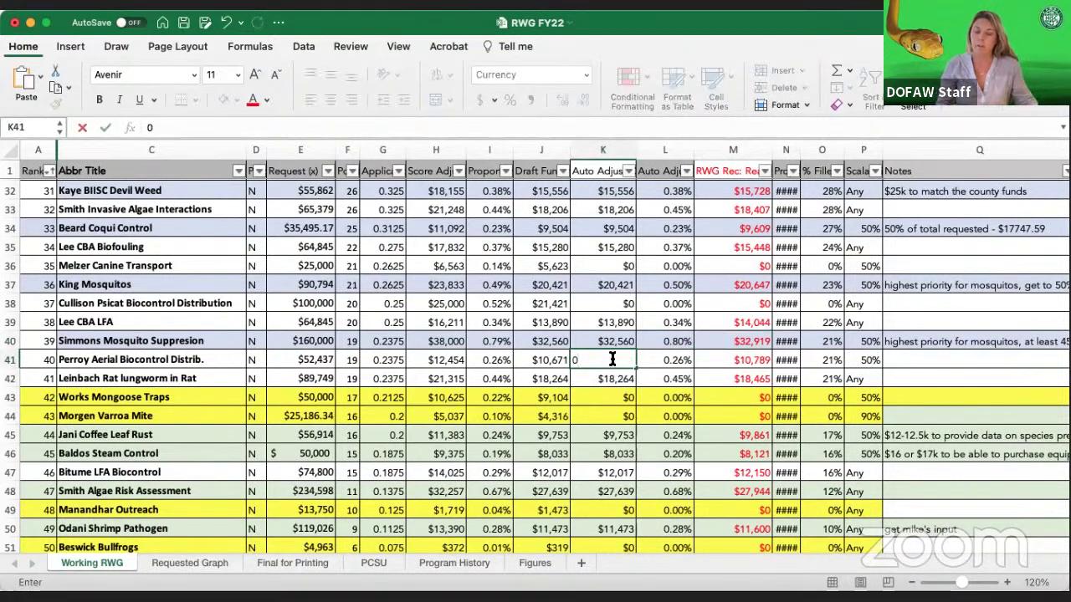
{"action": "key", "text": "Return"}
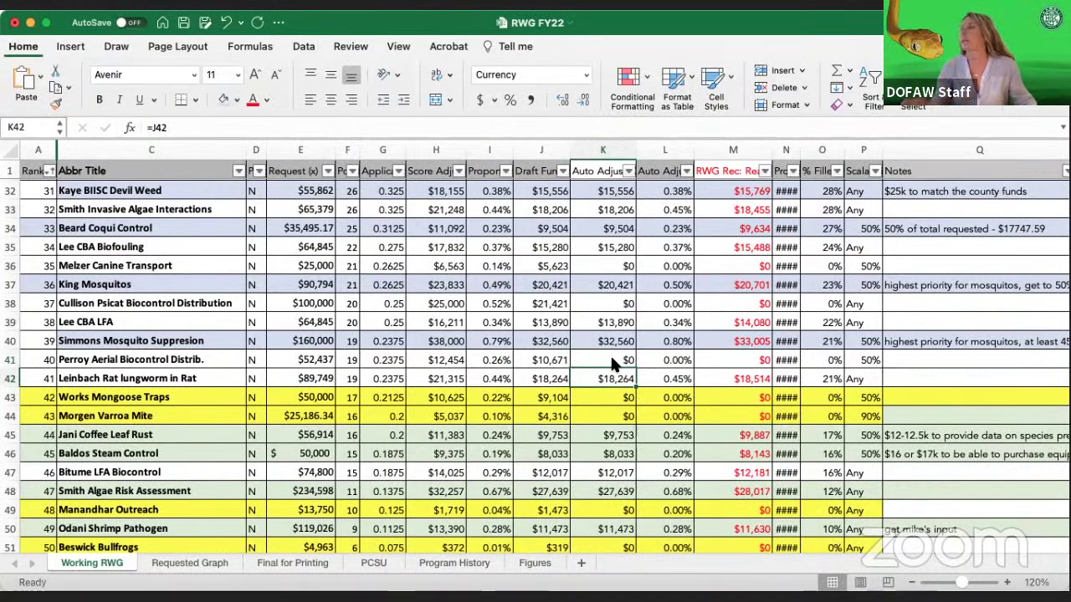
Examine the Rat lungworm project's row and the totals and over/under formula below the ranked projects
{"action": "scroll", "coordinate": [751, 431], "scroll_direction": "left", "scroll_amount": 5}
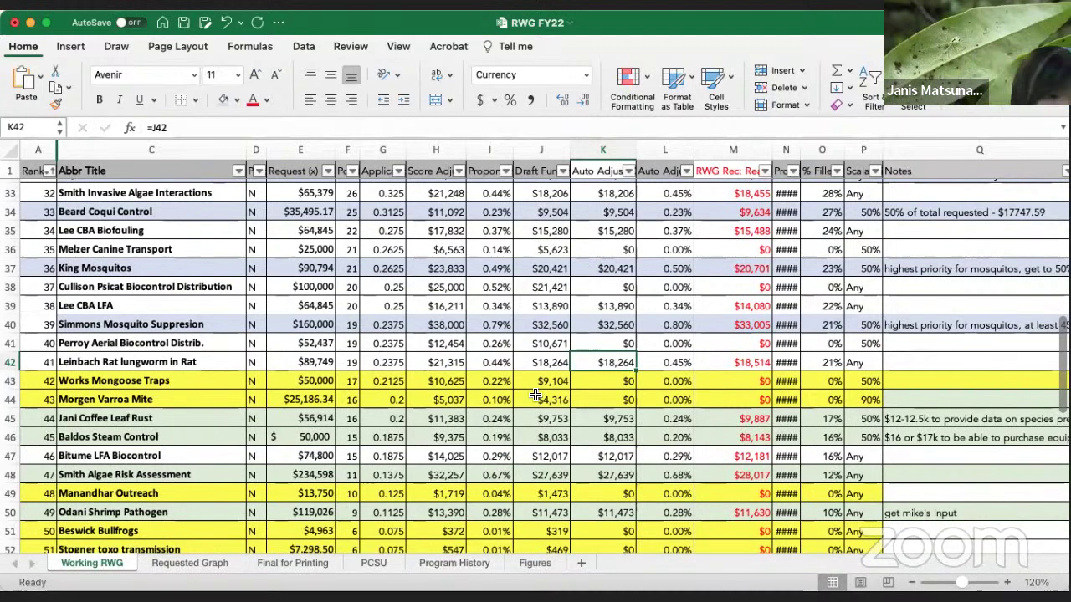
{"action": "left_click", "coordinate": [14, 361]}
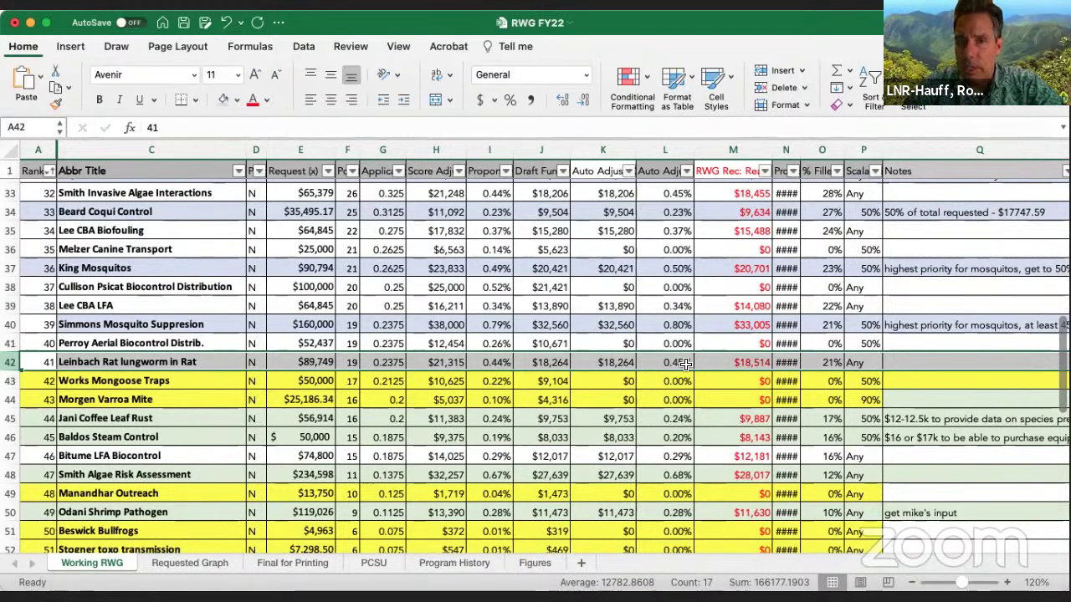
{"action": "scroll", "coordinate": [581, 466], "scroll_direction": "down", "scroll_amount": 5}
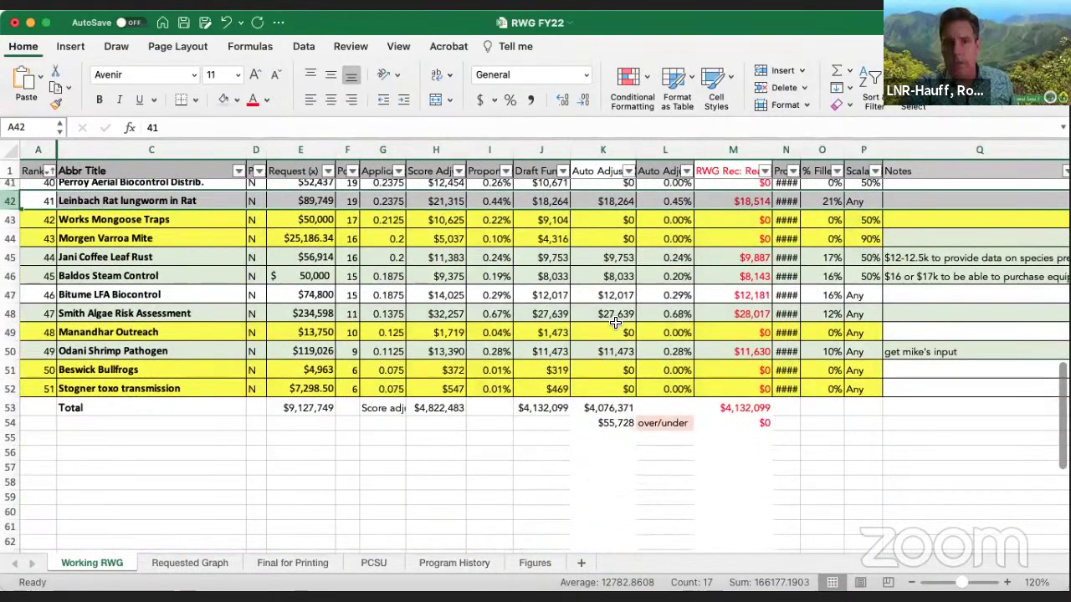
{"action": "scroll", "coordinate": [615, 323], "scroll_direction": "up", "scroll_amount": 5}
{"action": "scroll", "coordinate": [608, 369], "scroll_direction": "down", "scroll_amount": 8}
{"action": "scroll", "coordinate": [608, 369], "scroll_direction": "down", "scroll_amount": 1}
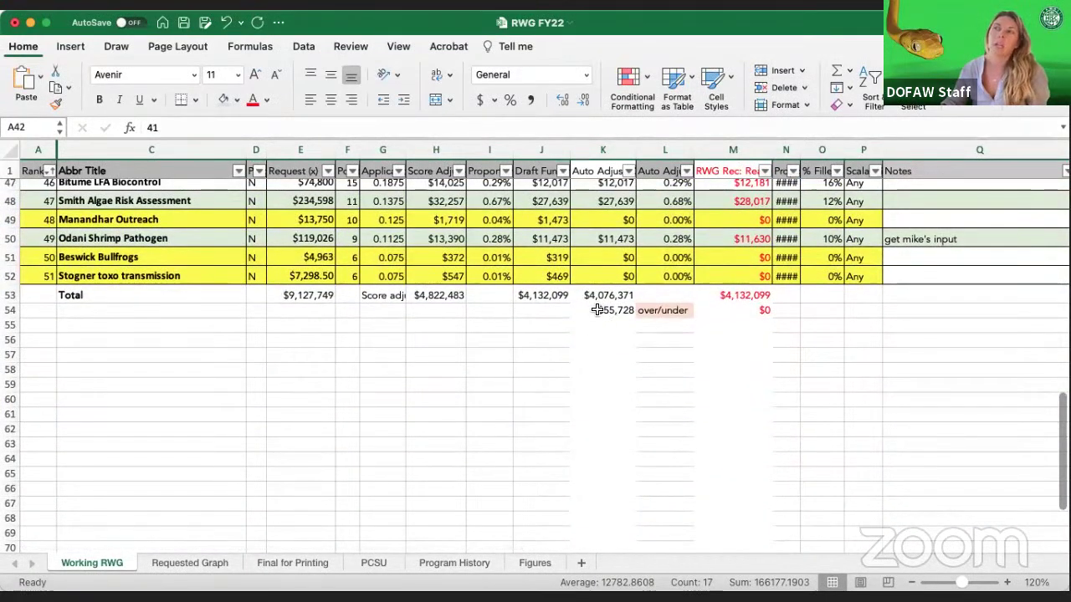
{"action": "left_click", "coordinate": [603, 311]}
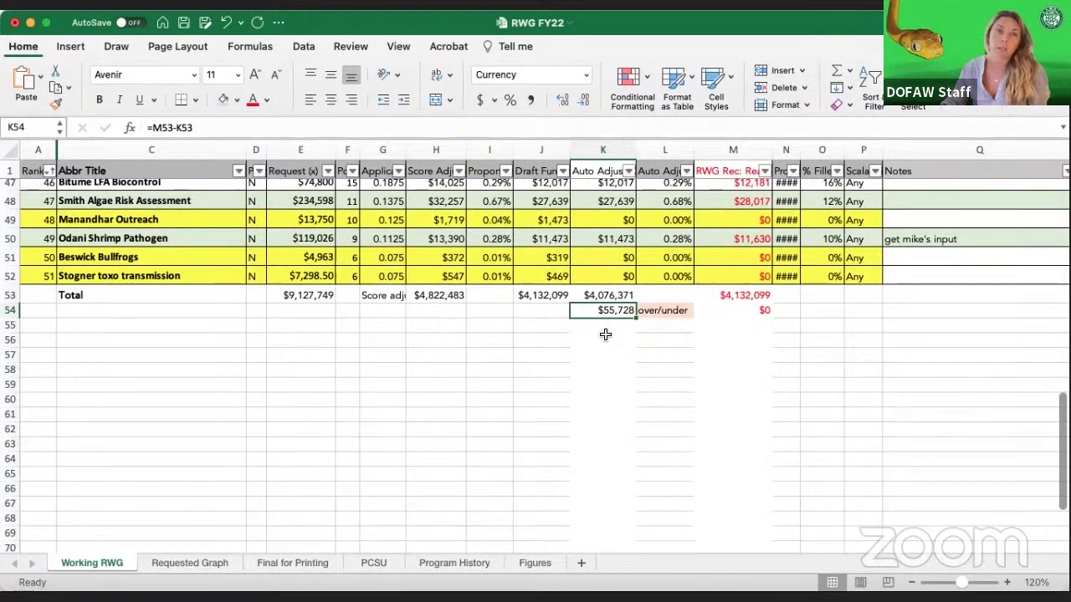
{"action": "left_click", "coordinate": [610, 418]}
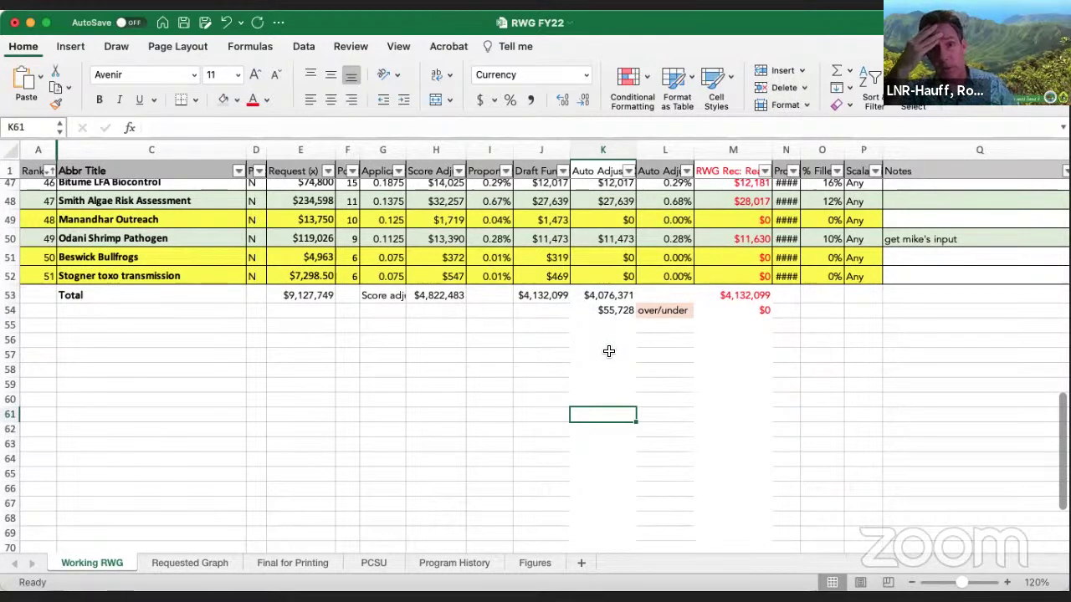
{"action": "scroll", "coordinate": [608, 351], "scroll_direction": "up", "scroll_amount": 5}
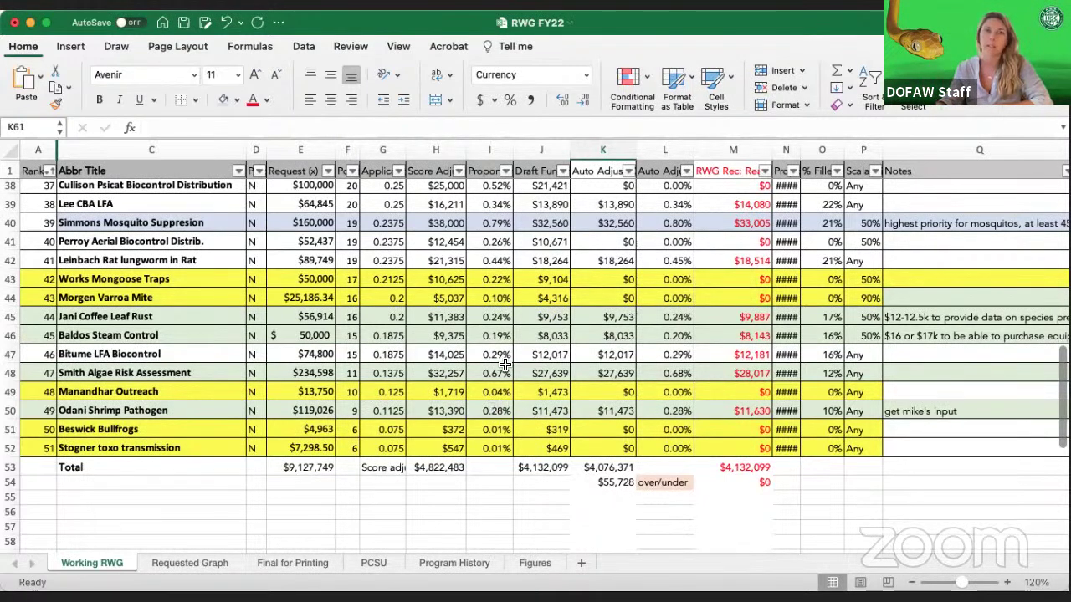
{"action": "scroll", "coordinate": [931, 441], "scroll_direction": "right", "scroll_amount": 3}
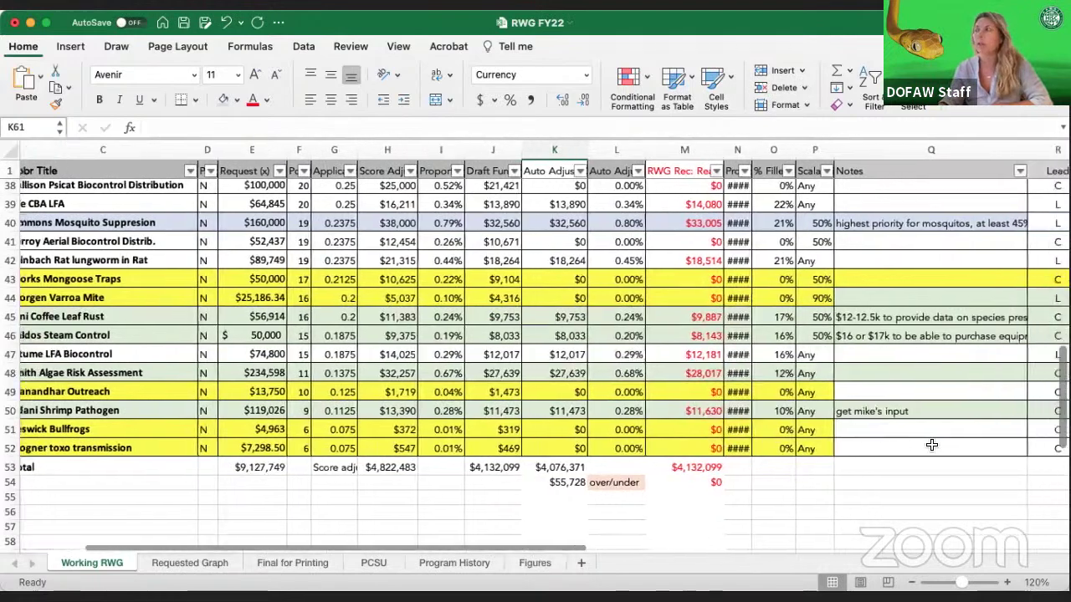
Set the auto-adjusted amount of the LFA Biocontrol project ranked 46 to 0
{"action": "scroll", "coordinate": [931, 440], "scroll_direction": "left", "scroll_amount": 3}
{"action": "scroll", "coordinate": [916, 439], "scroll_direction": "down", "scroll_amount": 1}
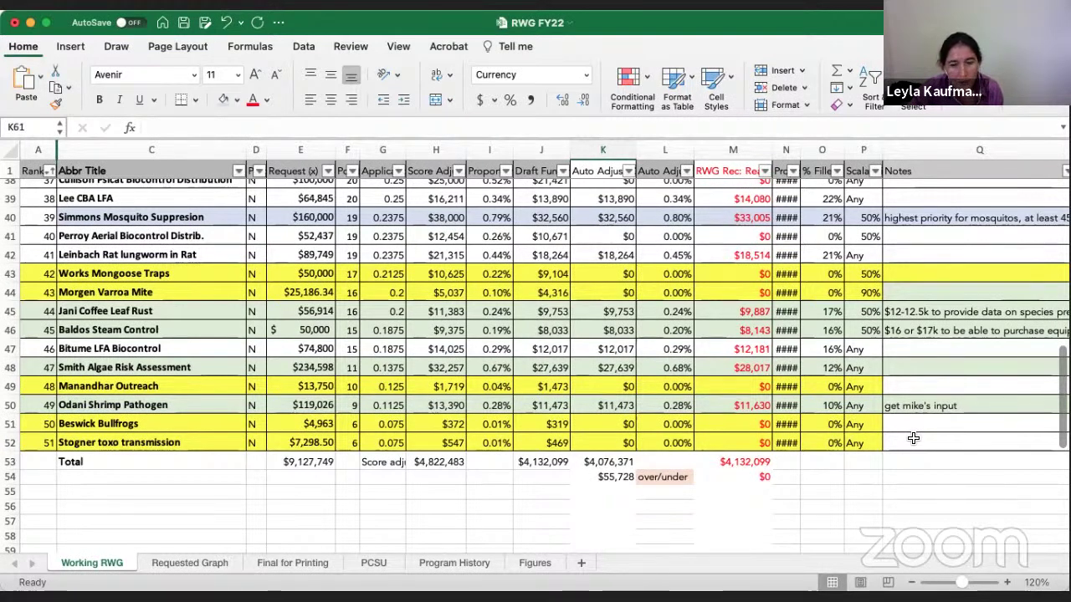
{"action": "left_click", "coordinate": [13, 350]}
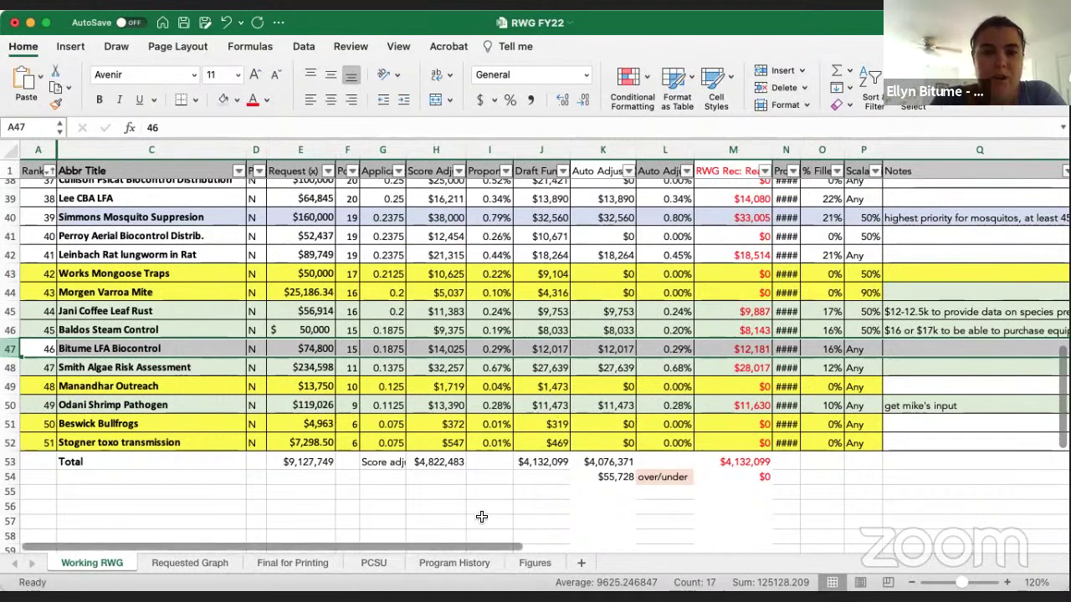
{"action": "left_click", "coordinate": [605, 521]}
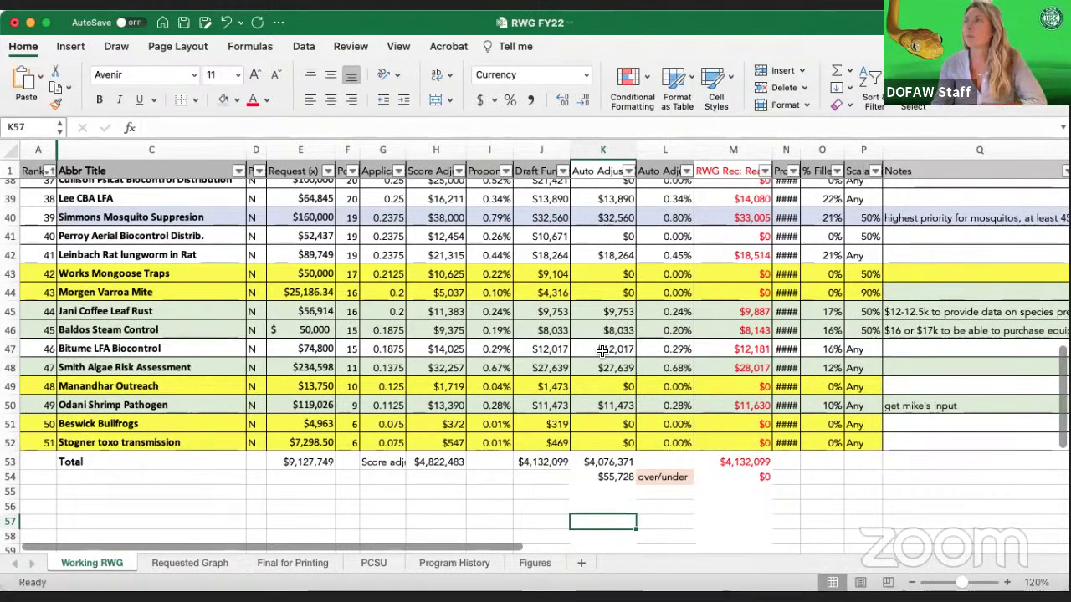
{"action": "left_click", "coordinate": [601, 351]}
{"action": "type", "text": "0"}
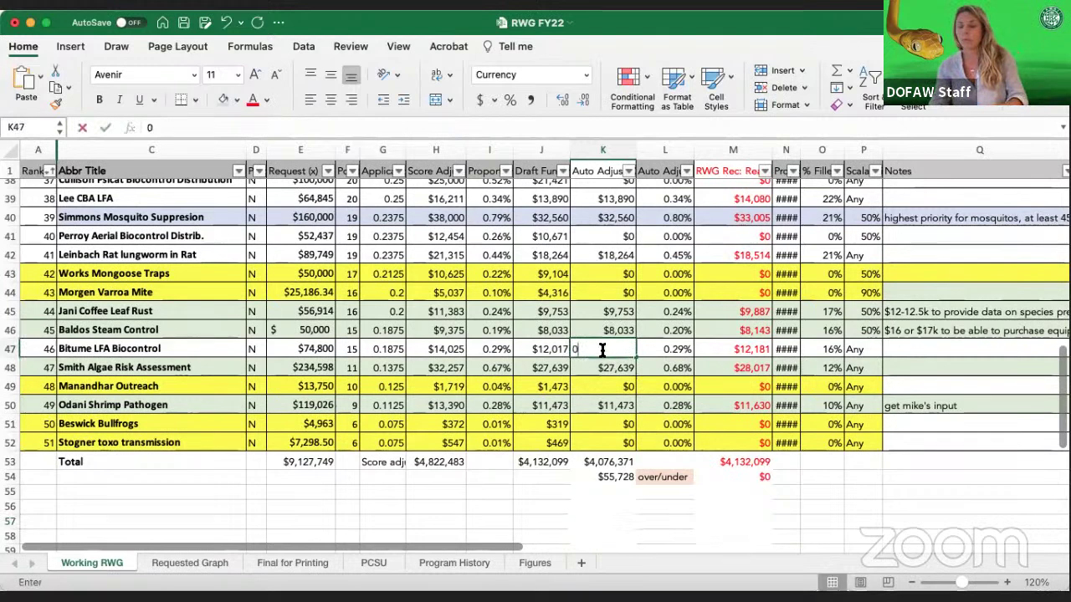
{"action": "key", "text": "Return"}
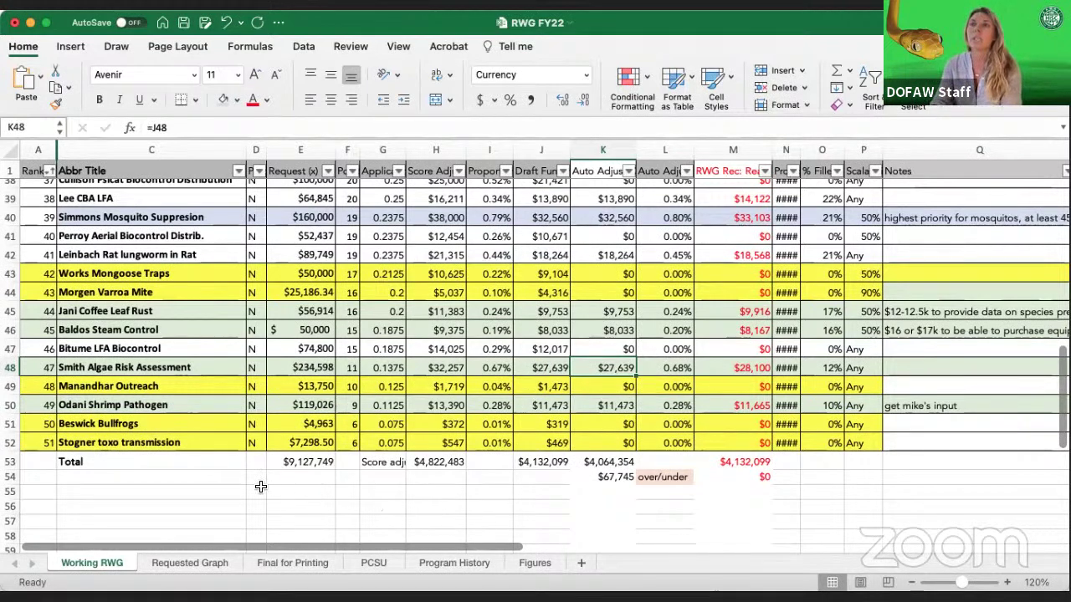
Remove the green shading from the Shrimp Pathogen project's row and clear its note
{"action": "scroll", "coordinate": [345, 496], "scroll_direction": "down", "scroll_amount": 1}
{"action": "left_click", "coordinate": [126, 387]}
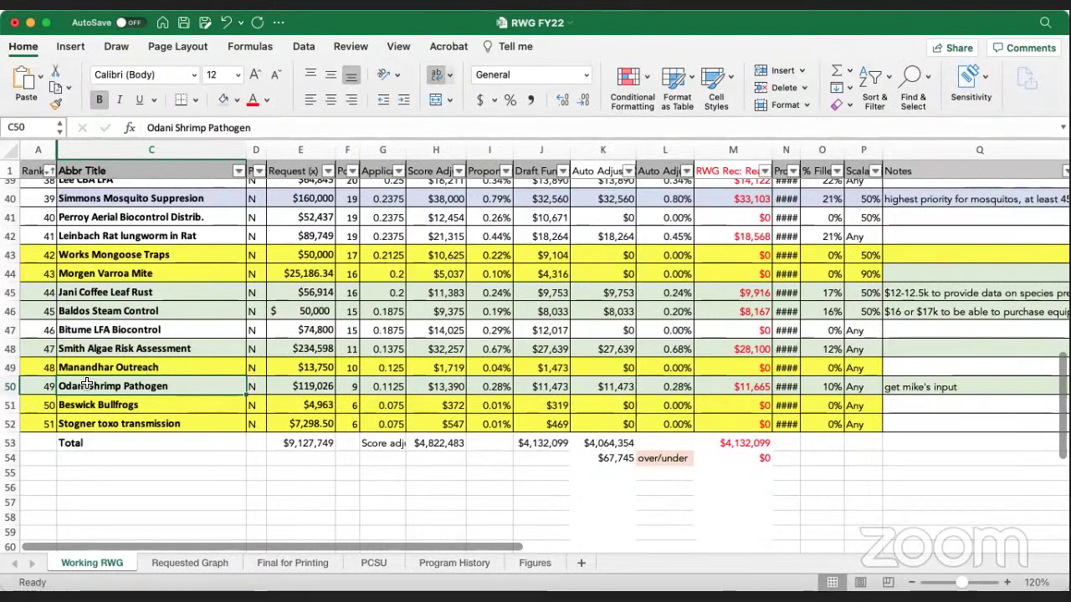
{"action": "left_click", "coordinate": [42, 384]}
{"action": "left_click_drag", "start_coordinate": [42, 385], "coordinate": [940, 391]}
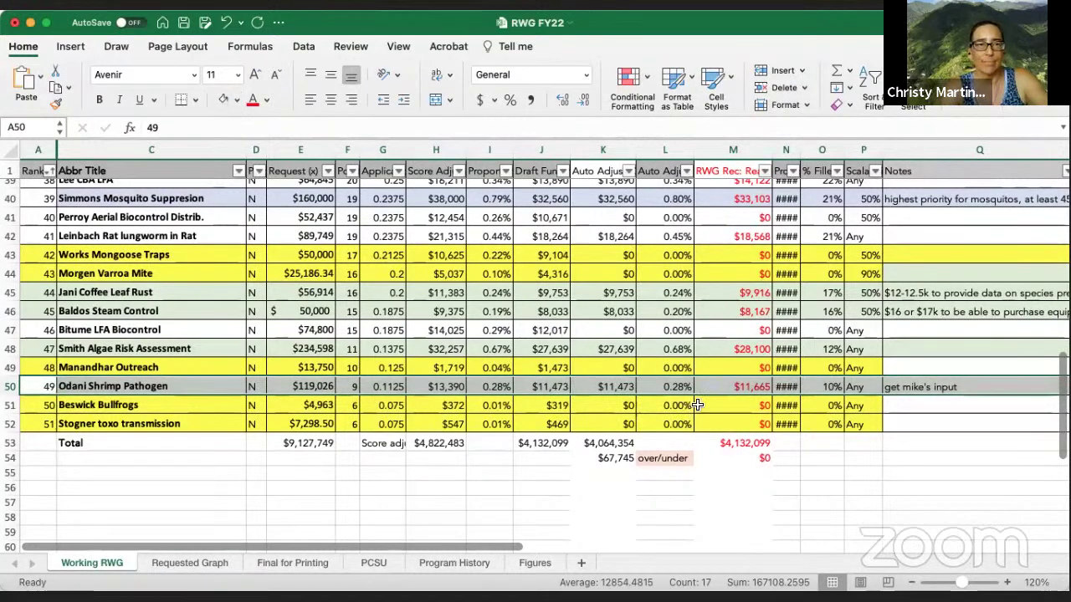
{"action": "left_click", "coordinate": [955, 427]}
{"action": "left_click", "coordinate": [933, 390]}
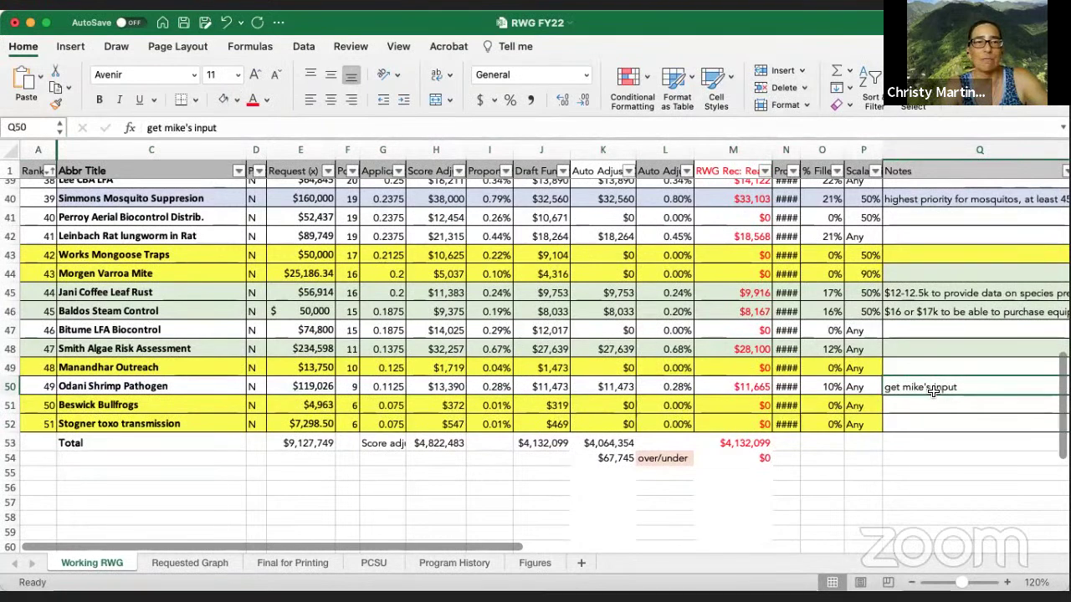
{"action": "key", "text": "Delete"}
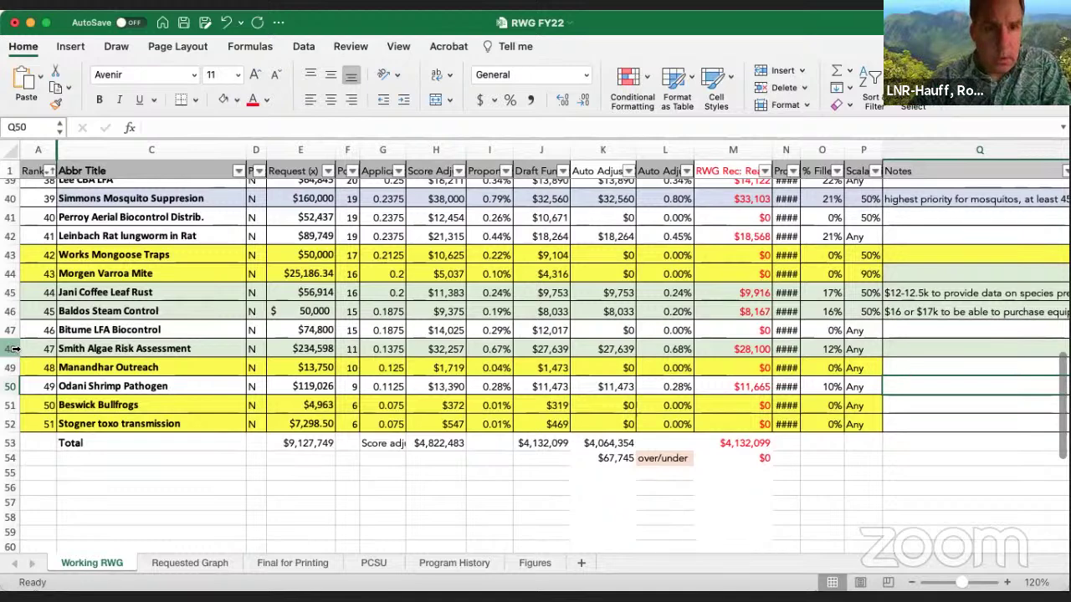
Remove the green shading from the Algae Risk Assessment project's row
{"action": "left_click", "coordinate": [12, 349]}
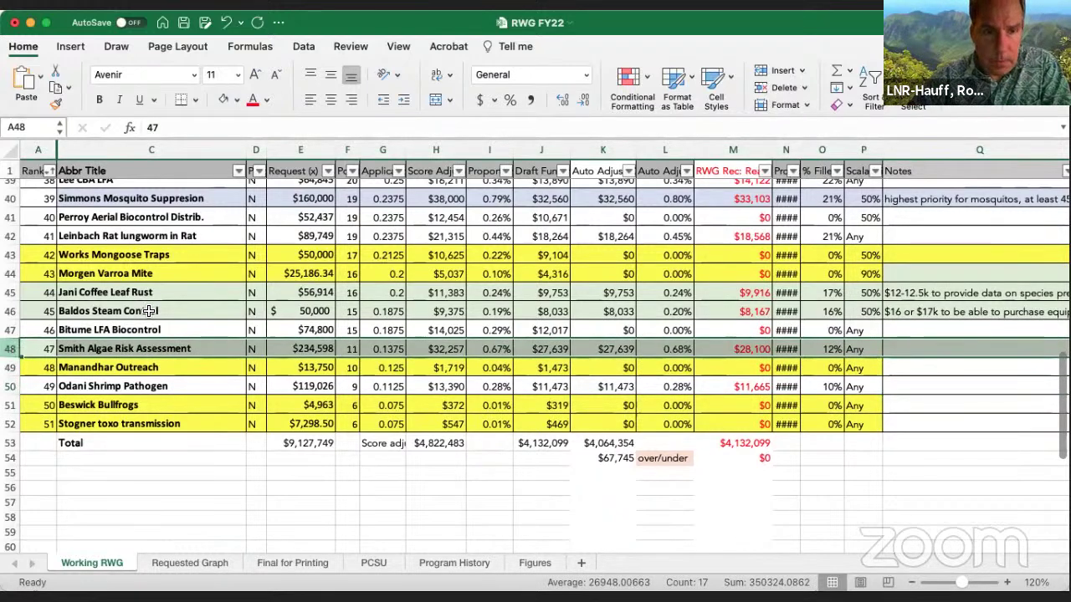
{"action": "left_click", "coordinate": [224, 100]}
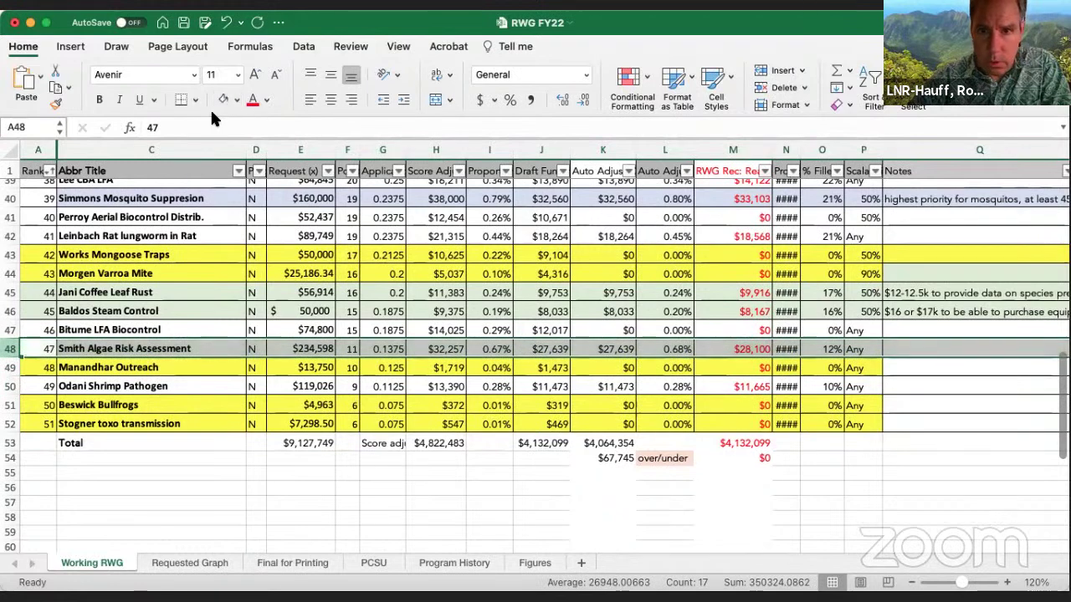
{"action": "left_click", "coordinate": [566, 515]}
{"action": "left_click", "coordinate": [611, 348]}
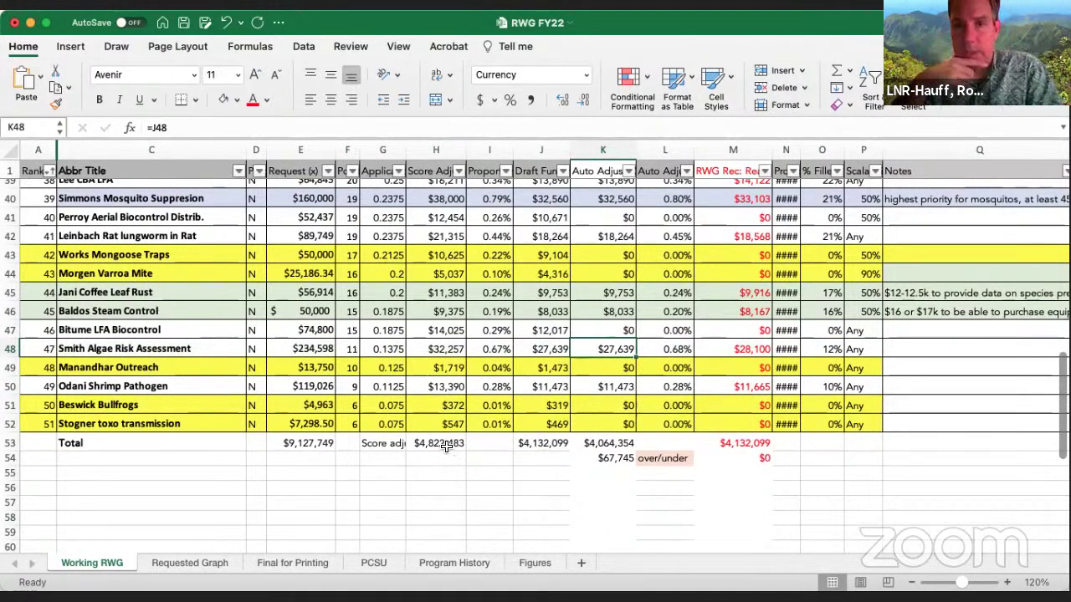
Set the auto-adjusted amount of the Steam Control project to 0
{"action": "left_click", "coordinate": [34, 311]}
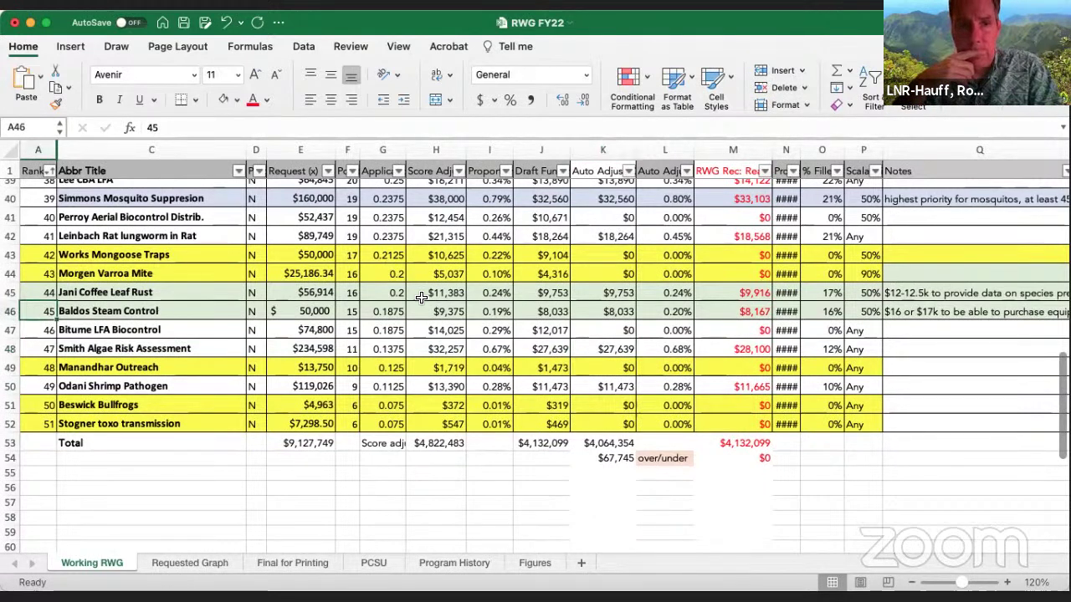
{"action": "left_click", "coordinate": [595, 311]}
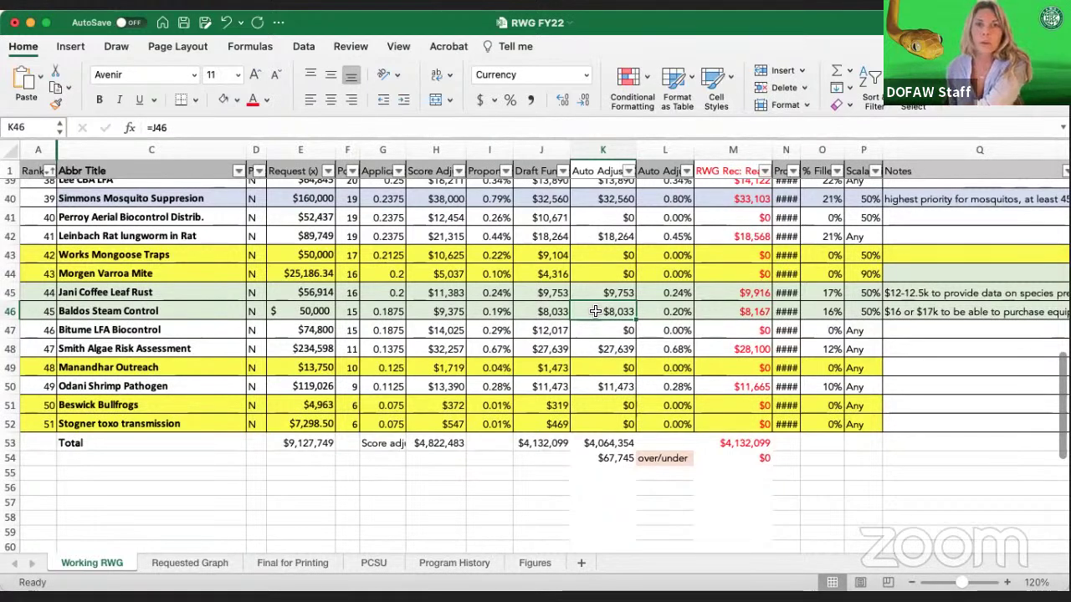
{"action": "type", "text": "0"}
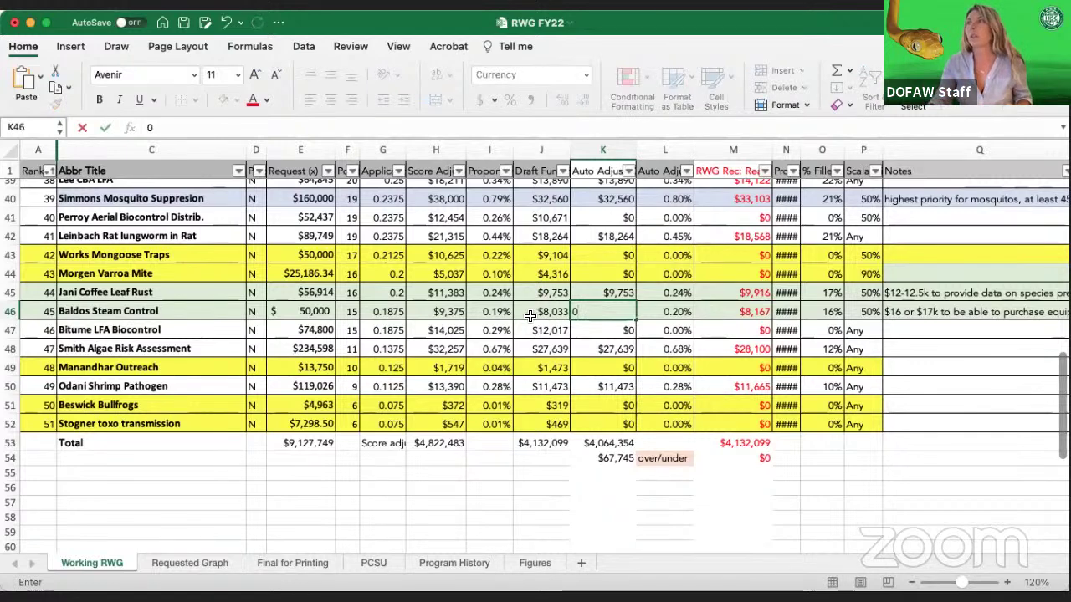
{"action": "left_click", "coordinate": [202, 328]}
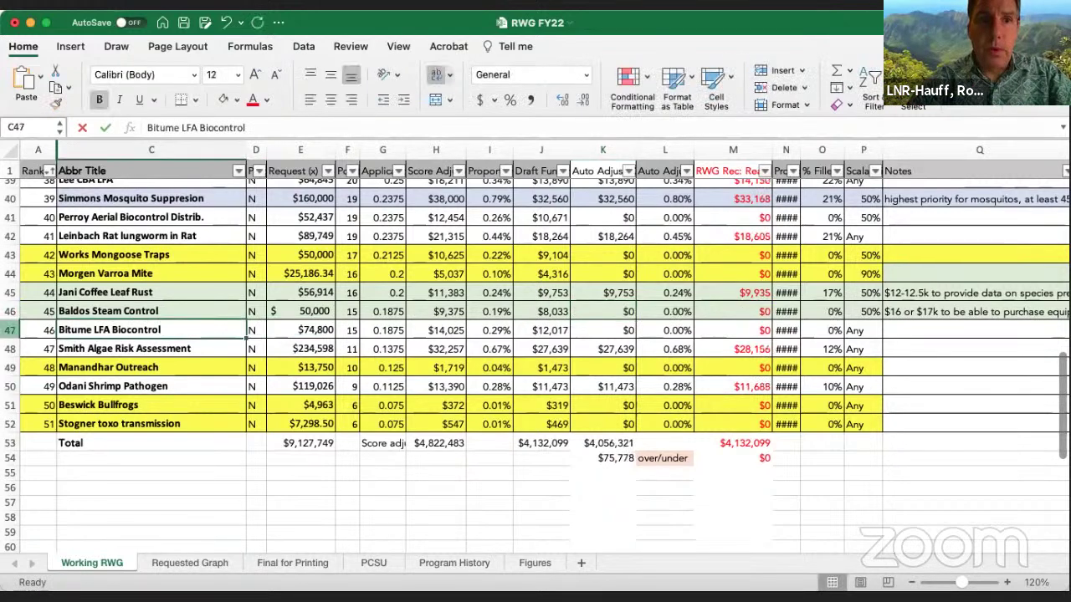
Remove the green shading from the entire Steam Control project row and check its funding note
{"action": "left_click_drag", "start_coordinate": [37, 311], "coordinate": [757, 316]}
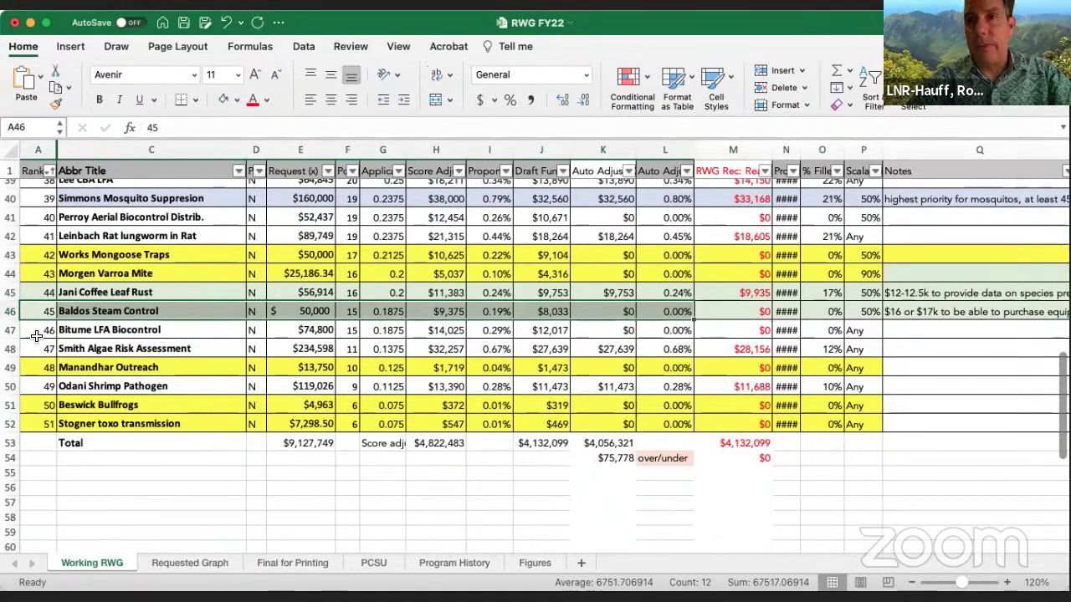
{"action": "left_click", "coordinate": [11, 312]}
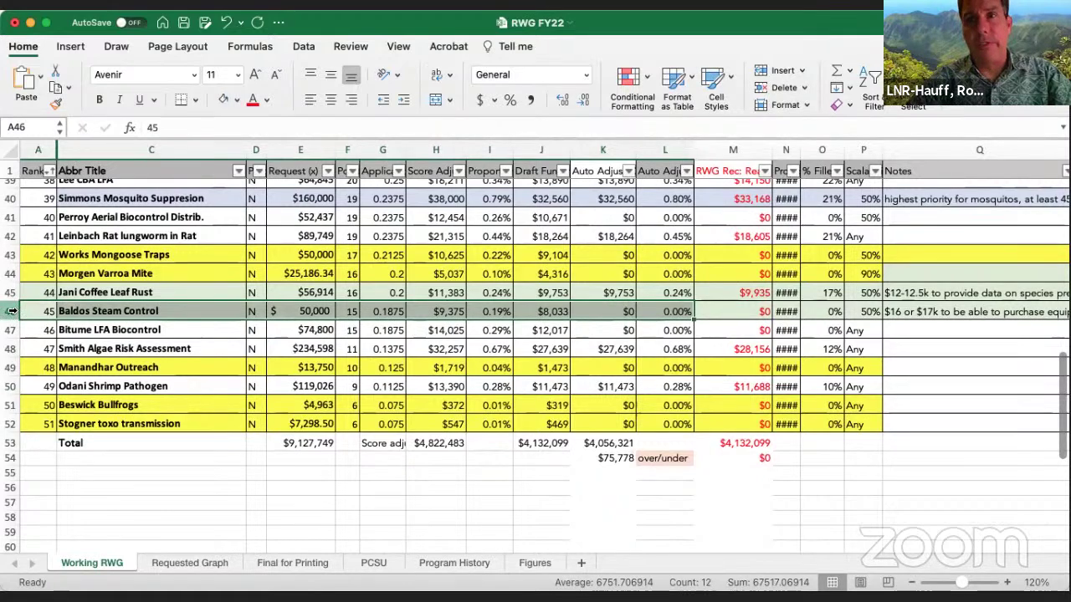
{"action": "left_click", "coordinate": [222, 98]}
{"action": "left_click", "coordinate": [991, 368]}
{"action": "left_click", "coordinate": [978, 311]}
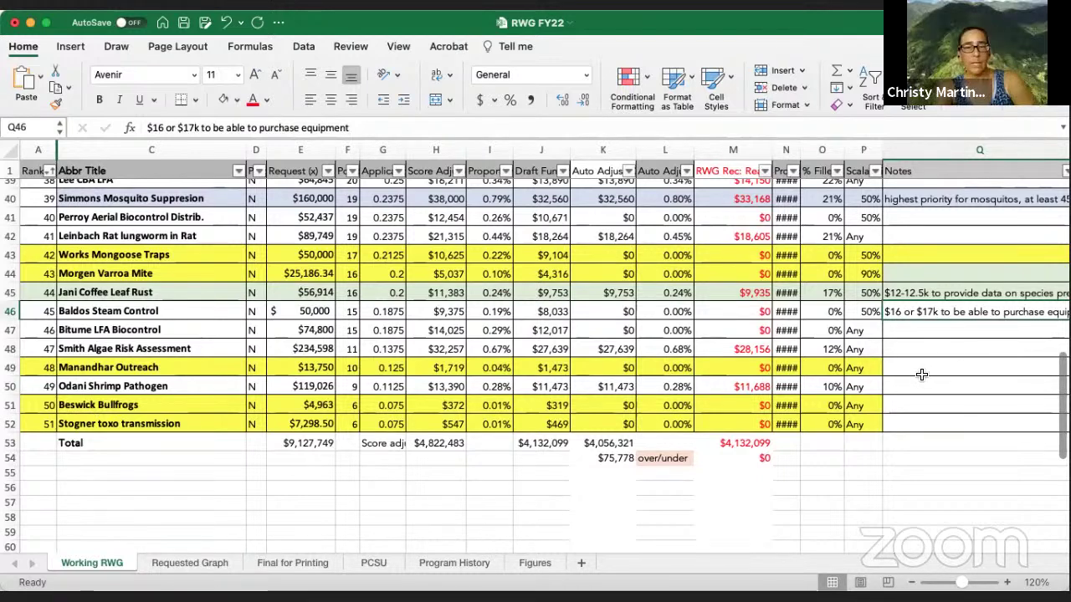
Check the Coffee Leaf Rust project's funding note and set its auto-adjusted amount to 0
{"action": "scroll", "coordinate": [929, 371], "scroll_direction": "right", "scroll_amount": 5}
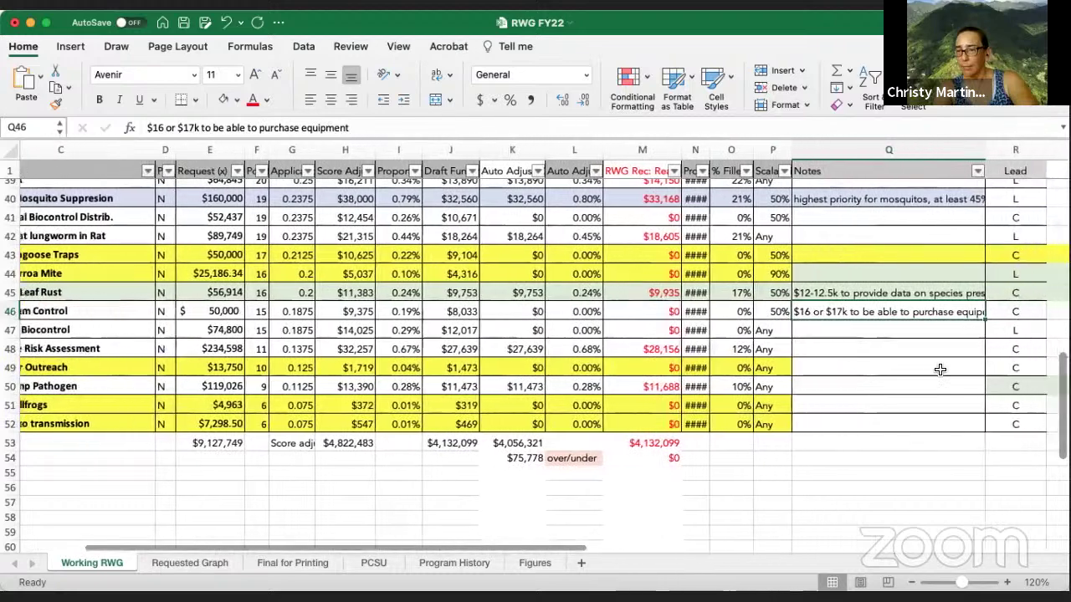
{"action": "left_click", "coordinate": [854, 293]}
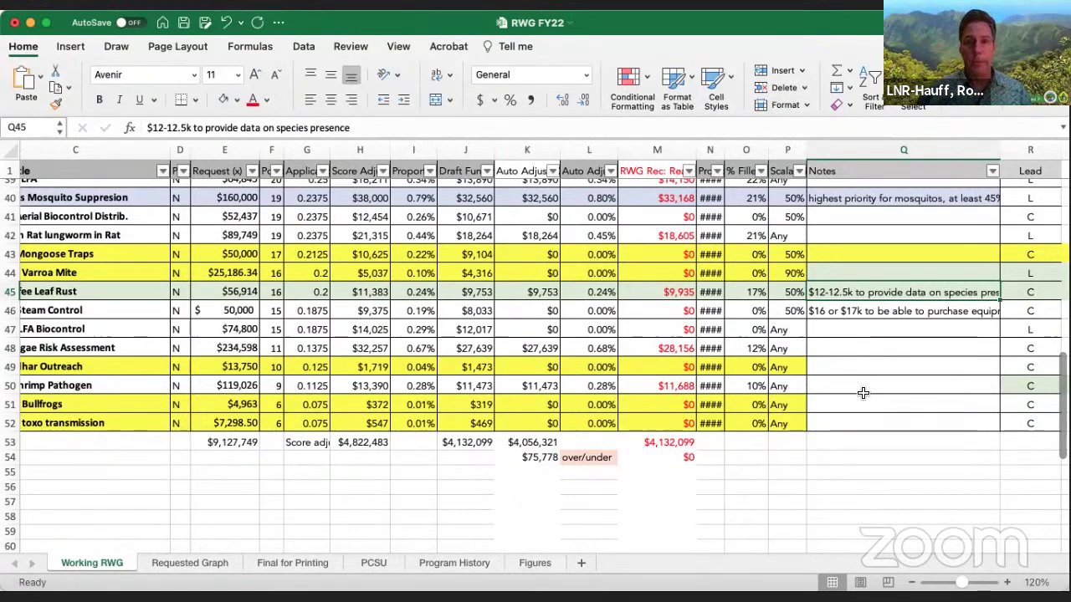
{"action": "scroll", "coordinate": [864, 393], "scroll_direction": "left", "scroll_amount": 3}
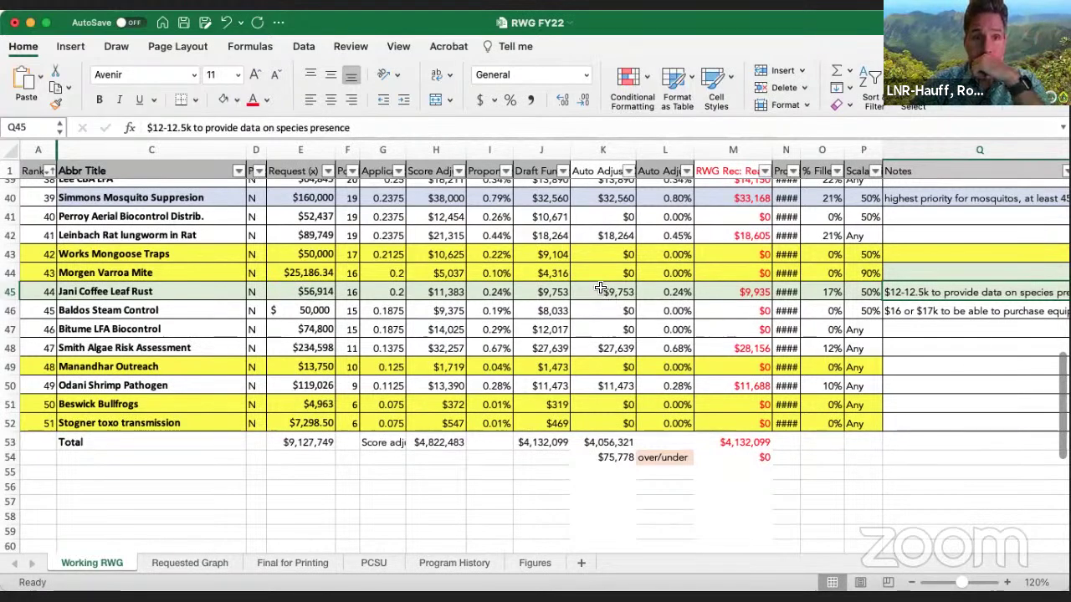
{"action": "left_click", "coordinate": [604, 290]}
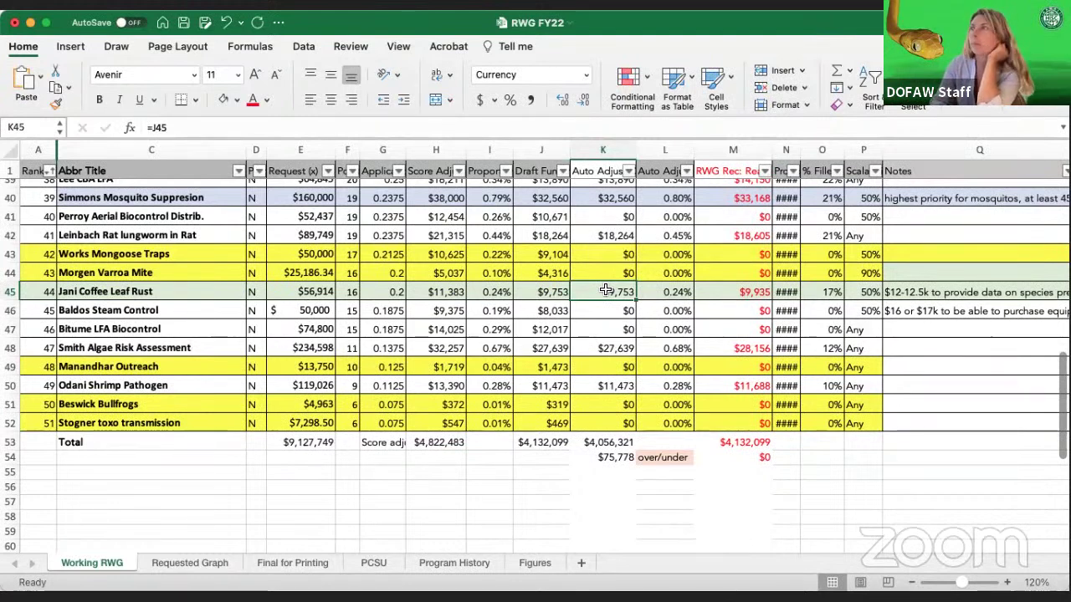
{"action": "type", "text": "0"}
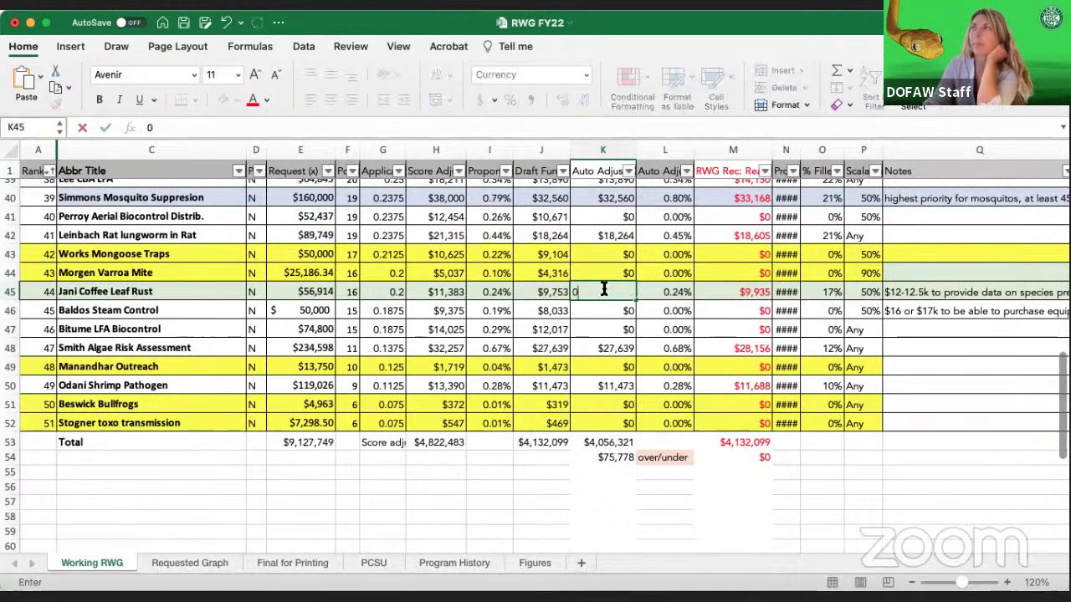
{"action": "left_click", "coordinate": [123, 291]}
Remove the green shading from the entire Coffee Leaf Rust project row
{"action": "left_click", "coordinate": [11, 291]}
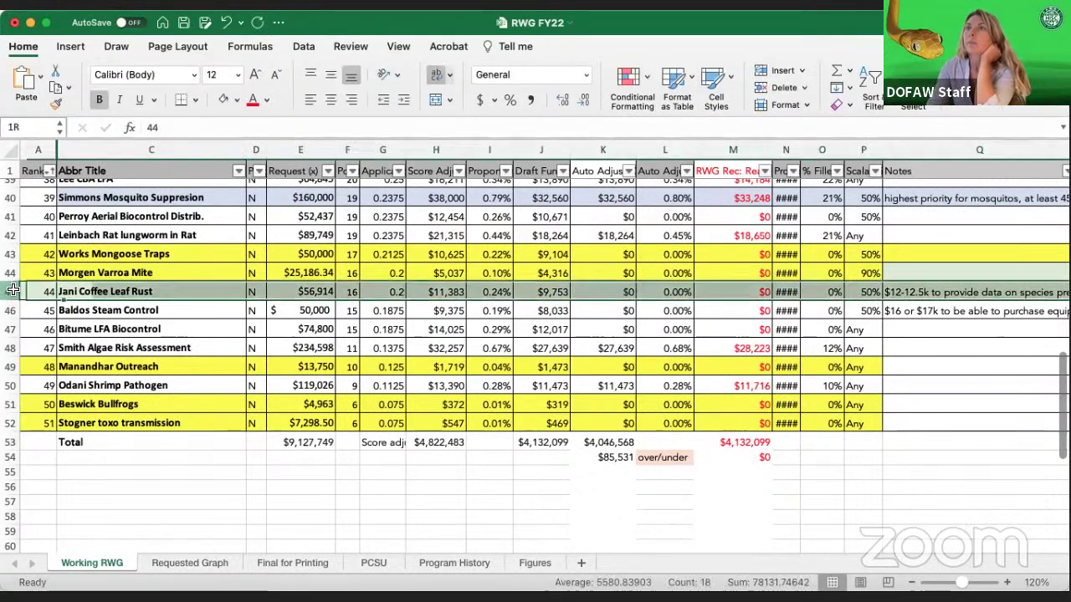
{"action": "left_click", "coordinate": [223, 99]}
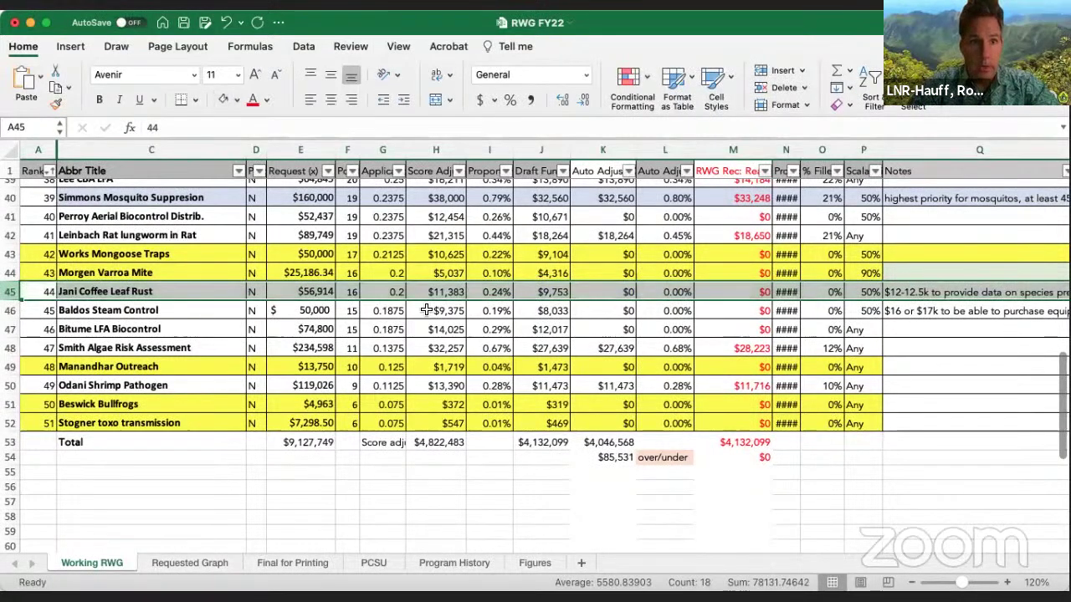
{"action": "left_click", "coordinate": [606, 325]}
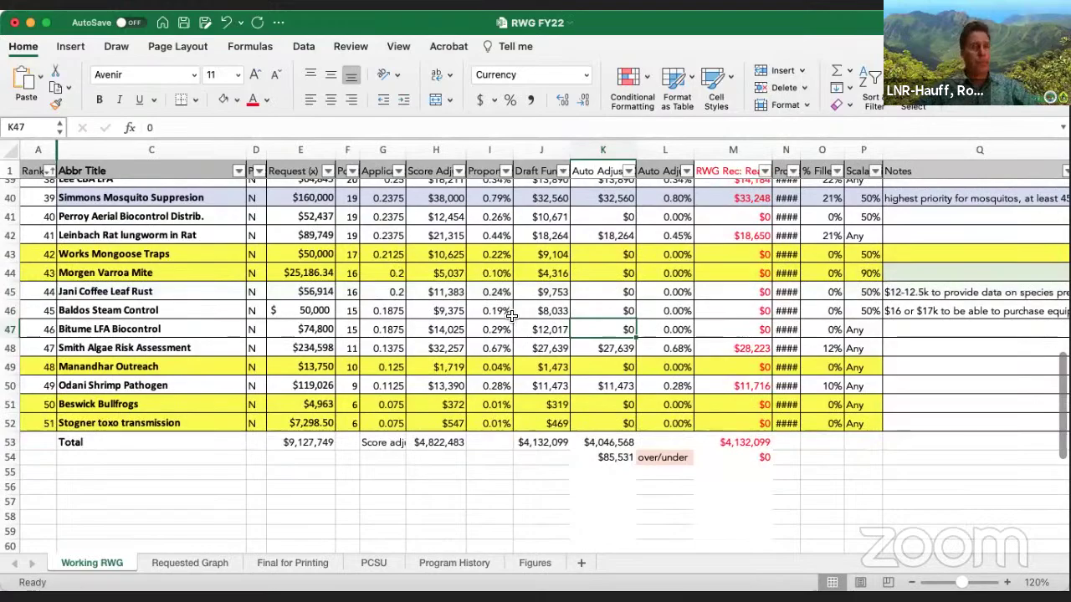
Examine the auto-adjusted amounts and notes across all ranked projects, along with the over/under balance below them
{"action": "scroll", "coordinate": [512, 314], "scroll_direction": "up", "scroll_amount": 5}
{"action": "scroll", "coordinate": [514, 318], "scroll_direction": "up", "scroll_amount": 2}
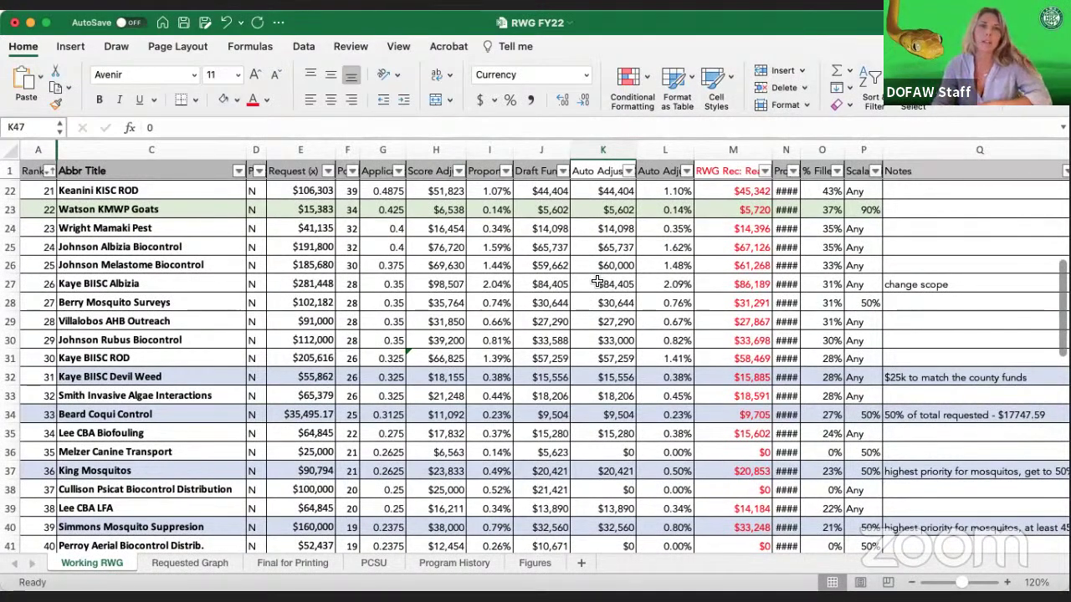
{"action": "scroll", "coordinate": [599, 281], "scroll_direction": "down", "scroll_amount": 8}
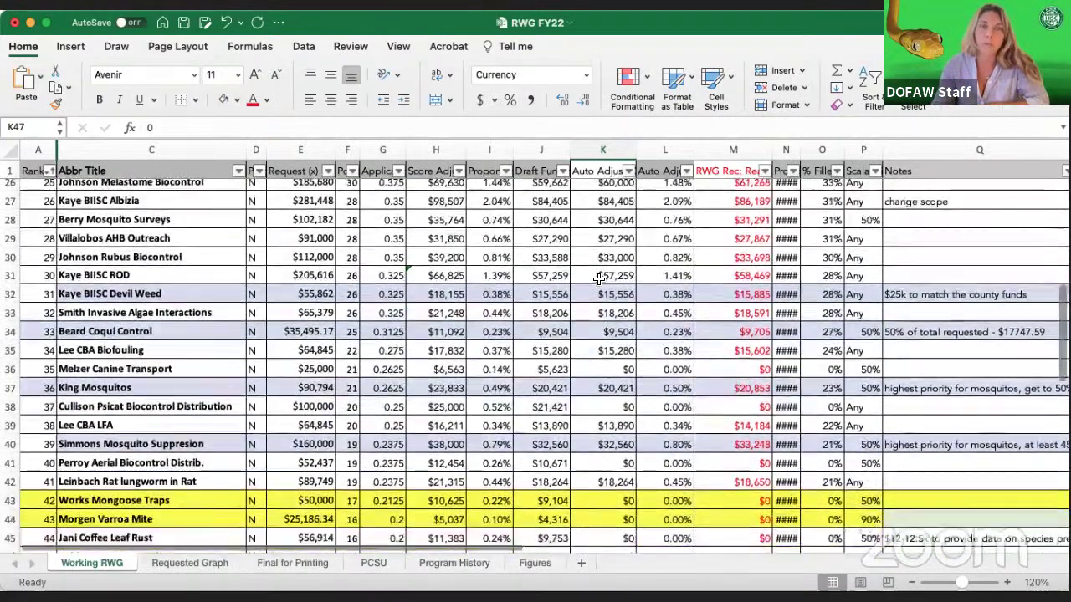
{"action": "scroll", "coordinate": [599, 281], "scroll_direction": "down", "scroll_amount": 2}
{"action": "scroll", "coordinate": [599, 281], "scroll_direction": "up", "scroll_amount": 1}
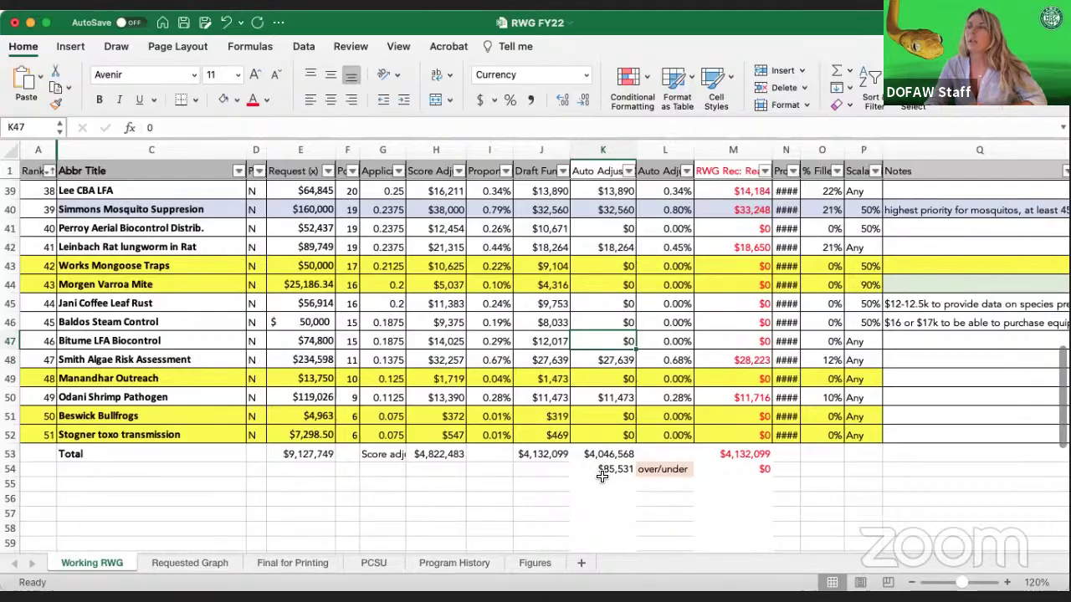
{"action": "scroll", "coordinate": [602, 360], "scroll_direction": "up", "scroll_amount": 5}
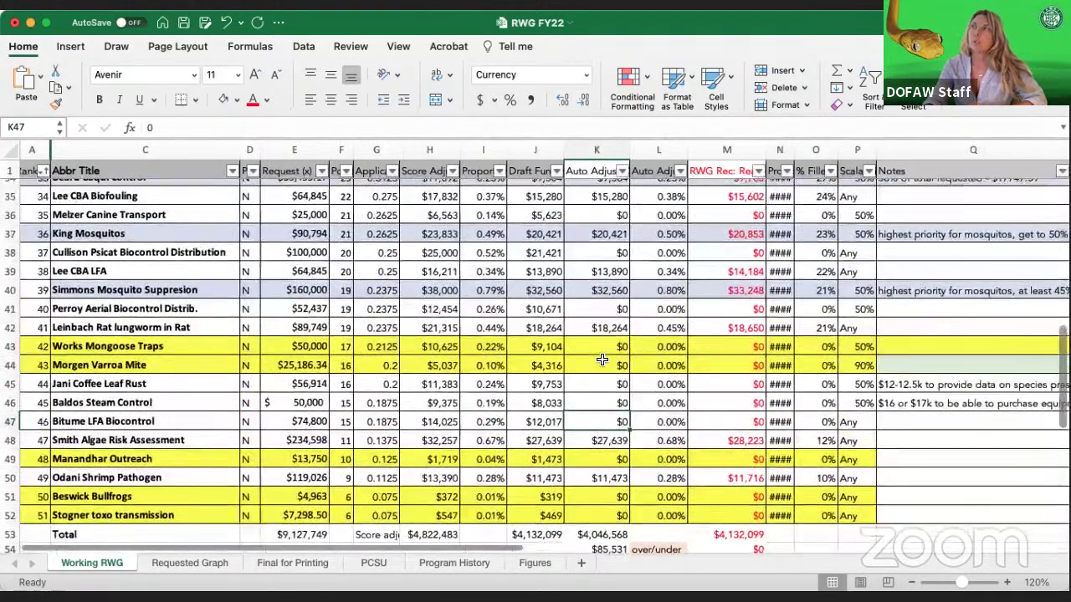
{"action": "scroll", "coordinate": [602, 360], "scroll_direction": "up", "scroll_amount": 10}
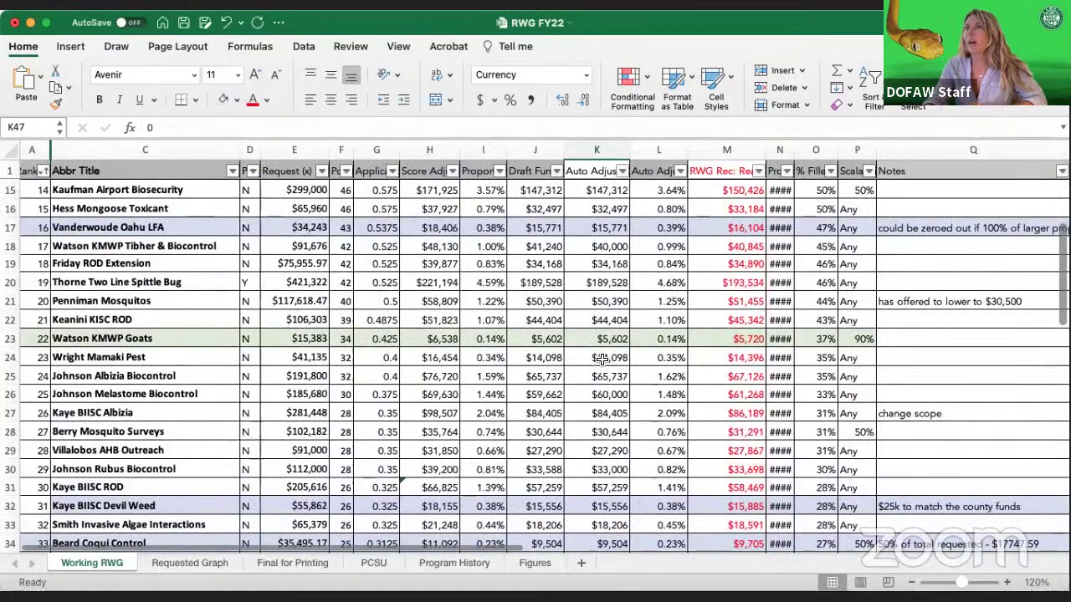
{"action": "scroll", "coordinate": [601, 360], "scroll_direction": "up", "scroll_amount": 2}
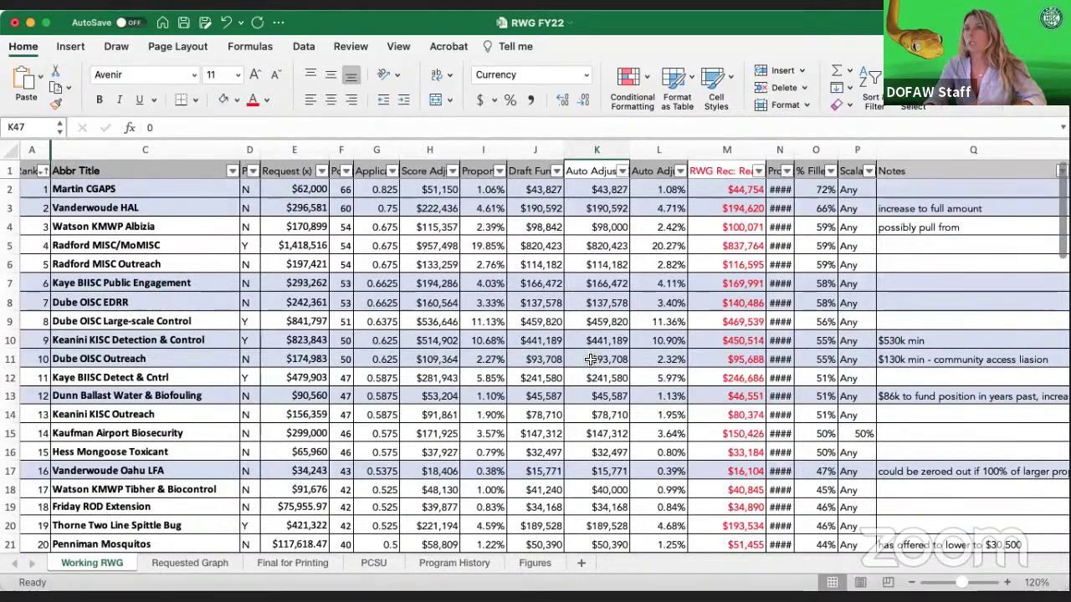
{"action": "scroll", "coordinate": [589, 359], "scroll_direction": "down", "scroll_amount": 10}
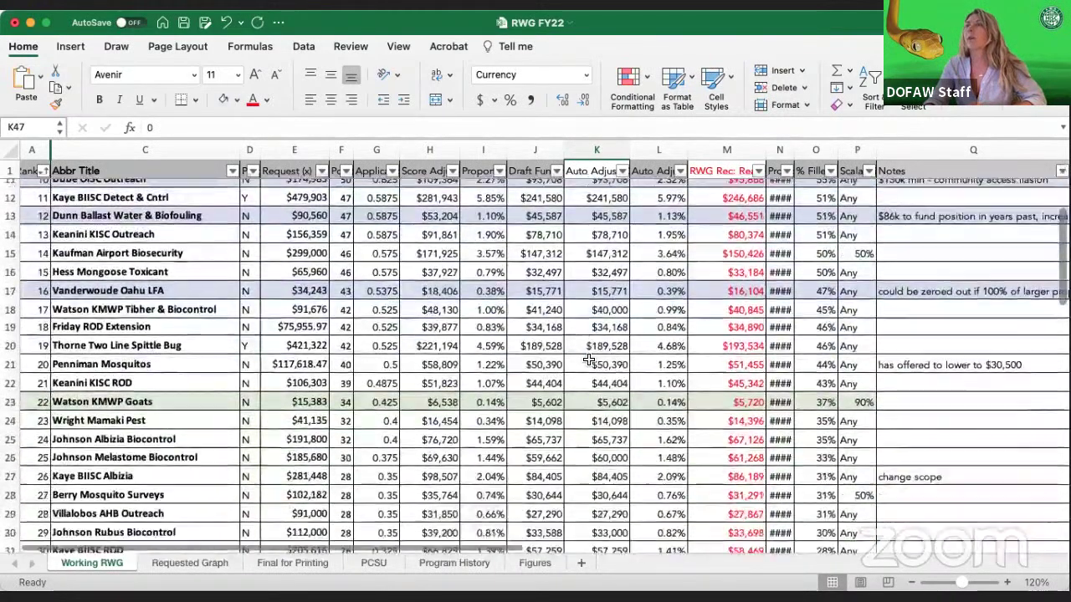
{"action": "scroll", "coordinate": [589, 359], "scroll_direction": "down", "scroll_amount": 2}
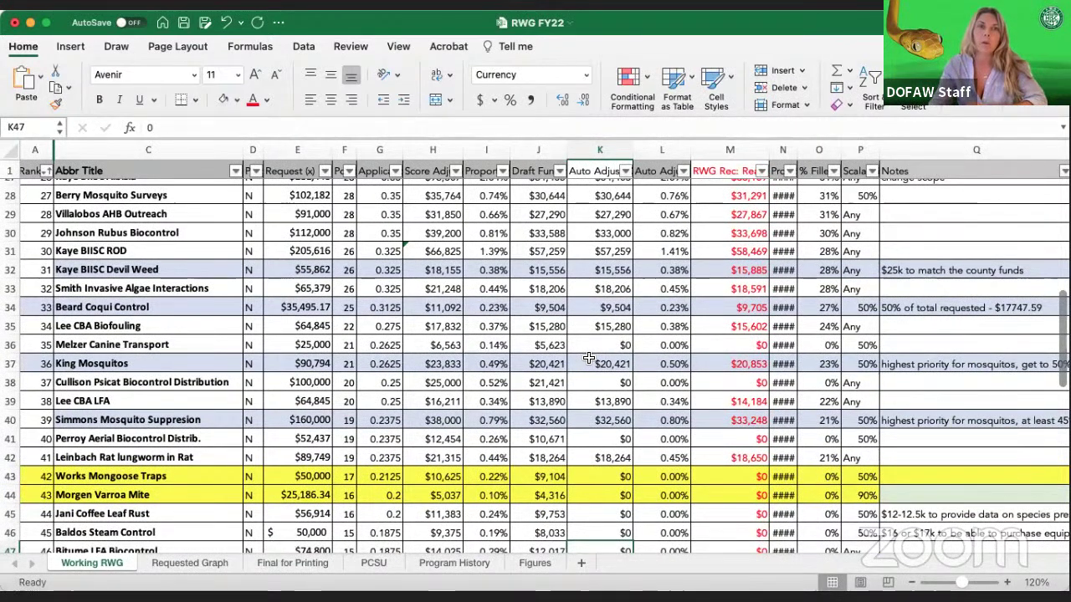
Review the auto-adjusted amounts and notes from the over/under balance up to the mid-ranked projects at 100% zoom
{"action": "scroll", "coordinate": [588, 360], "scroll_direction": "down", "scroll_amount": 5}
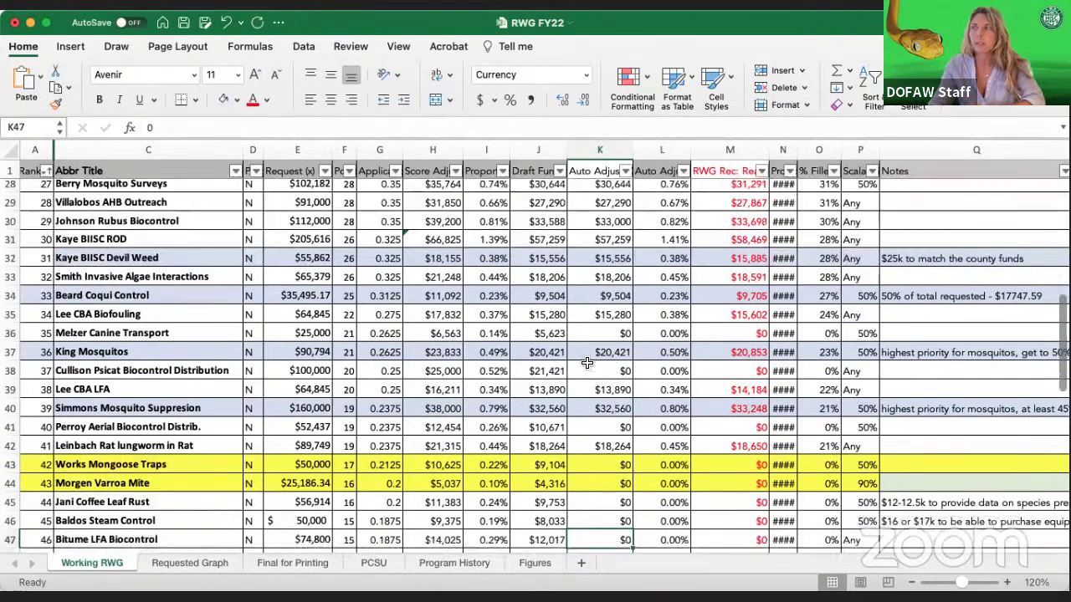
{"action": "scroll", "coordinate": [587, 361], "scroll_direction": "down", "scroll_amount": 5}
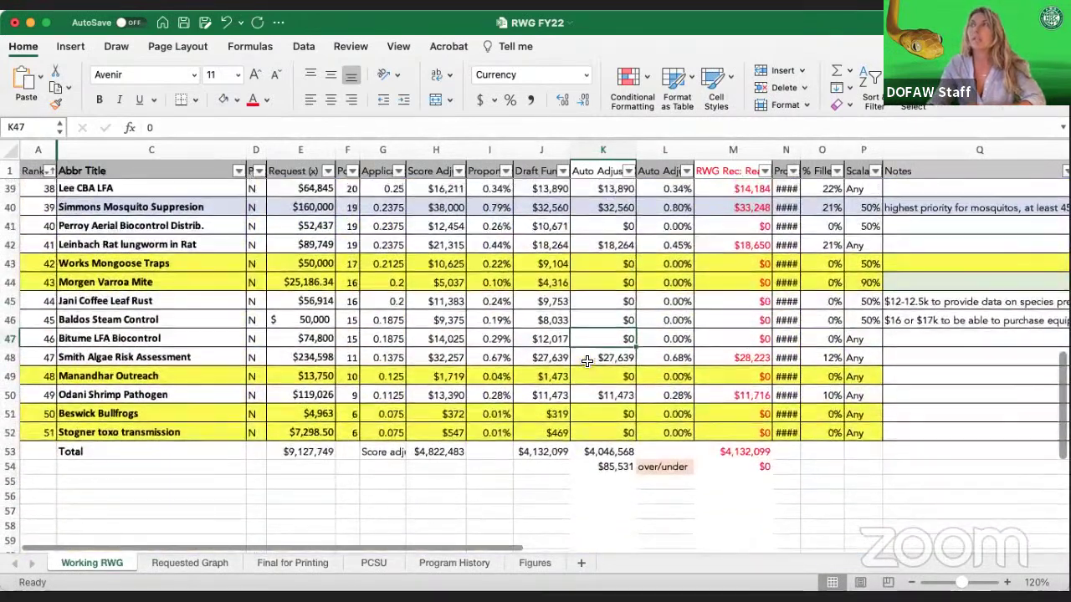
{"action": "scroll", "coordinate": [525, 335], "scroll_direction": "left", "scroll_amount": 1}
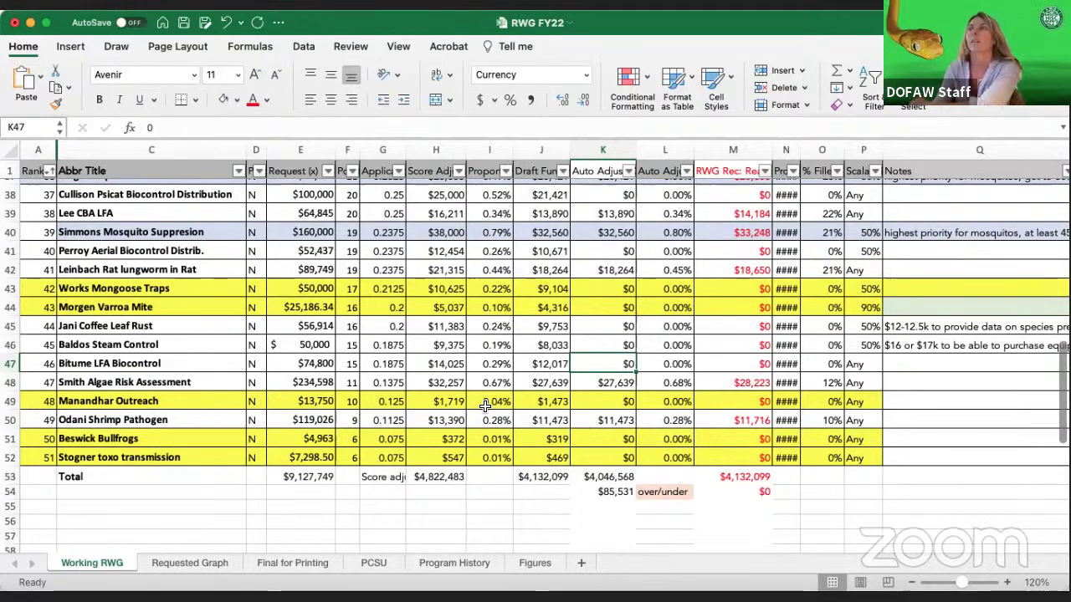
{"action": "scroll", "coordinate": [490, 409], "scroll_direction": "up", "scroll_amount": 3}
{"action": "scroll", "coordinate": [489, 409], "scroll_direction": "up", "scroll_amount": 1}
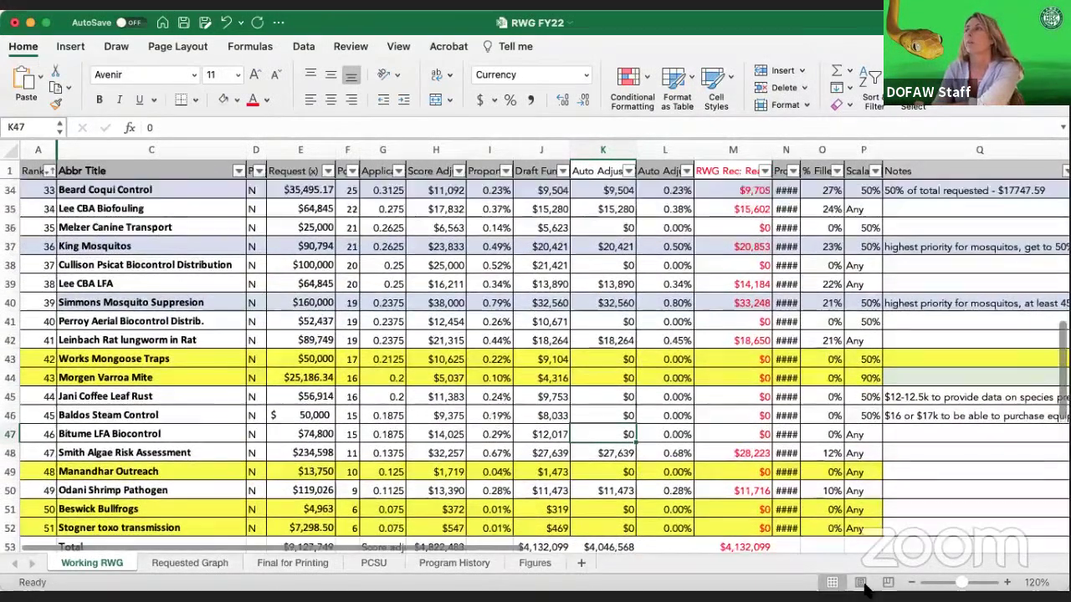
{"action": "left_click_drag", "start_coordinate": [958, 583], "coordinate": [953, 583]}
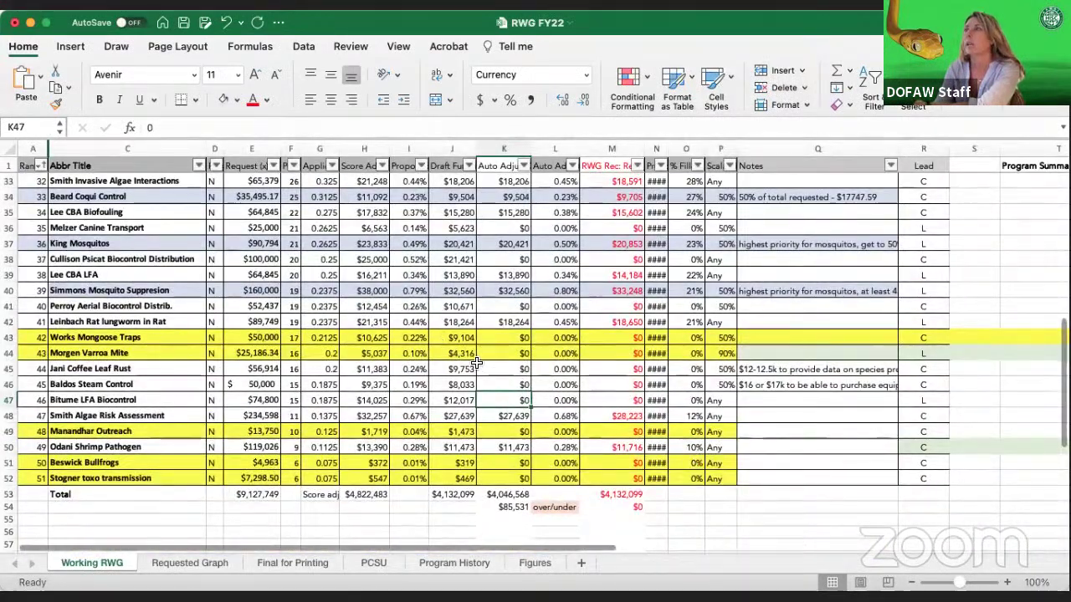
{"action": "scroll", "coordinate": [590, 394], "scroll_direction": "up", "scroll_amount": 3}
{"action": "scroll", "coordinate": [591, 395], "scroll_direction": "up", "scroll_amount": 7}
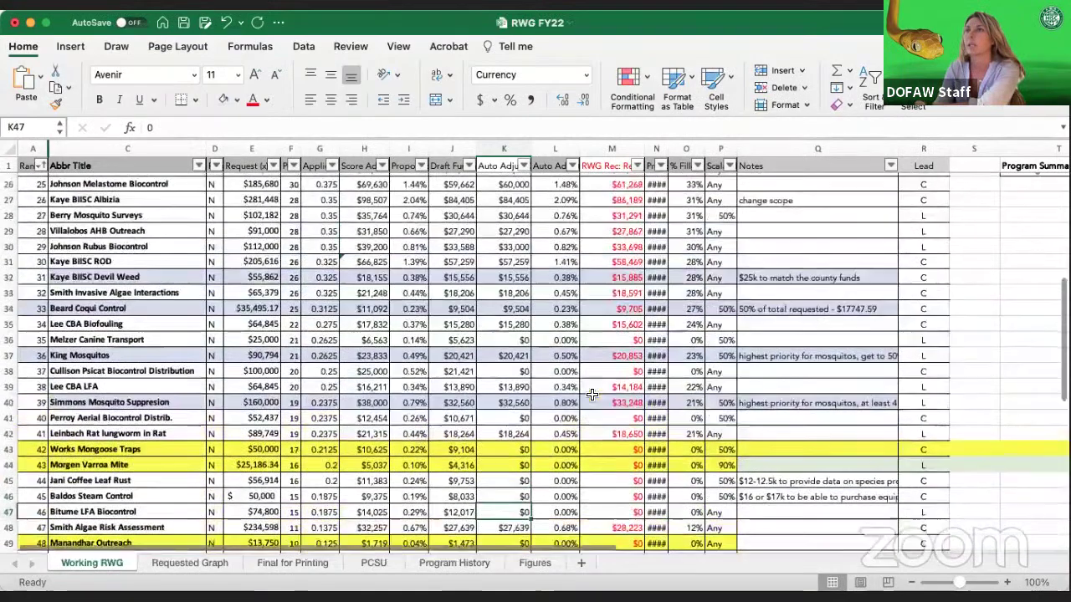
{"action": "scroll", "coordinate": [590, 395], "scroll_direction": "up", "scroll_amount": 3}
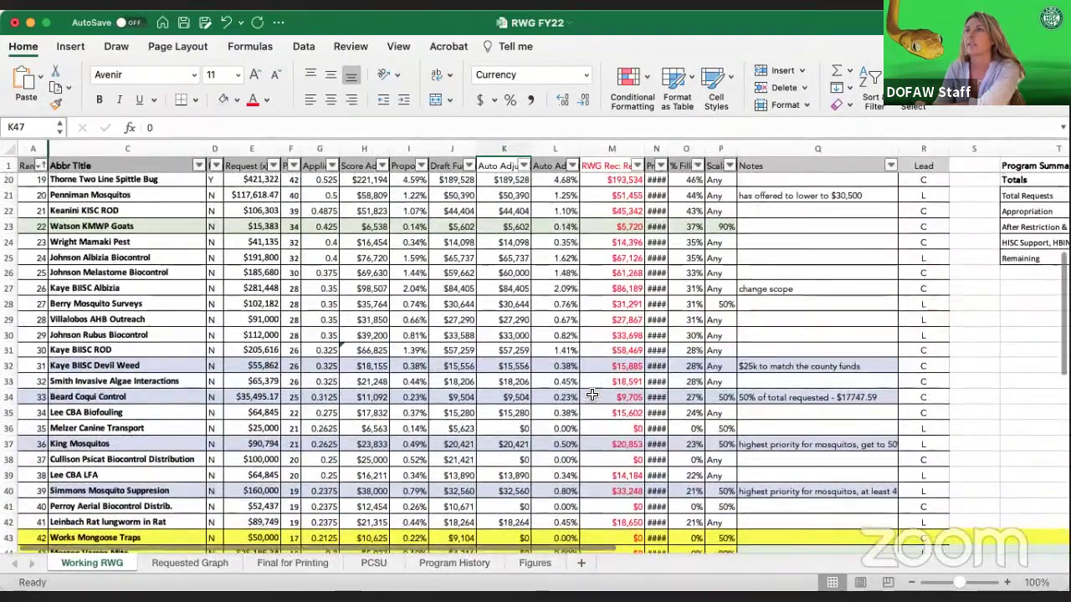
{"action": "scroll", "coordinate": [593, 394], "scroll_direction": "up", "scroll_amount": 1}
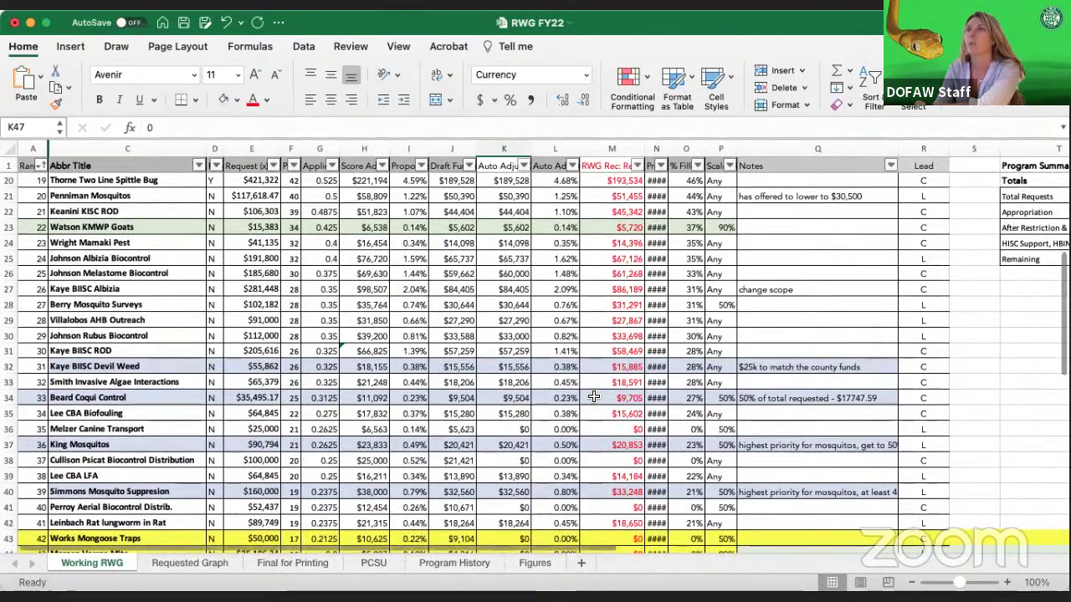
{"action": "scroll", "coordinate": [593, 394], "scroll_direction": "up", "scroll_amount": 1}
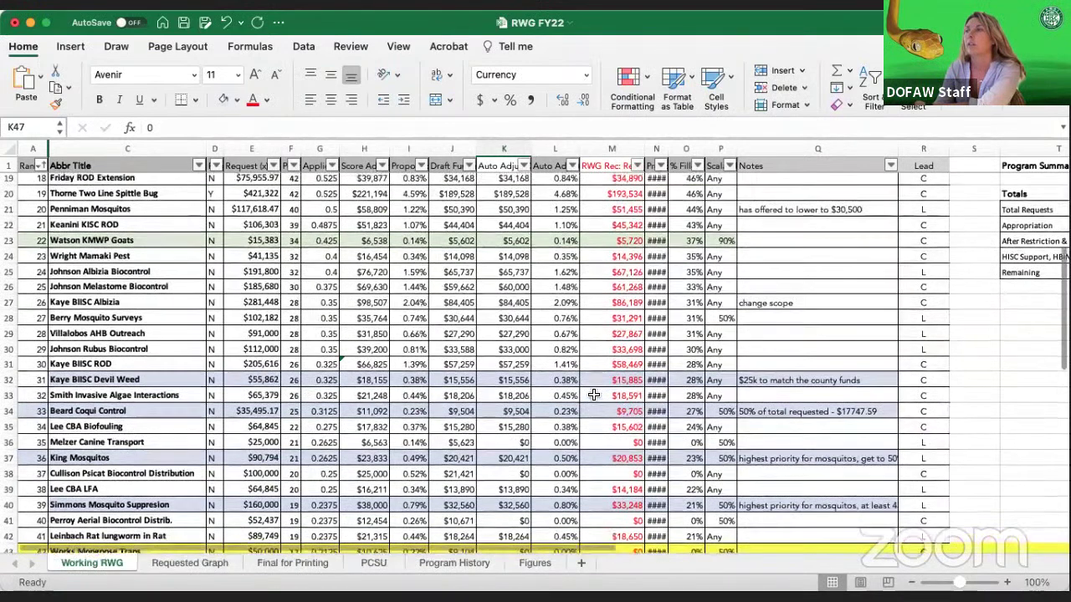
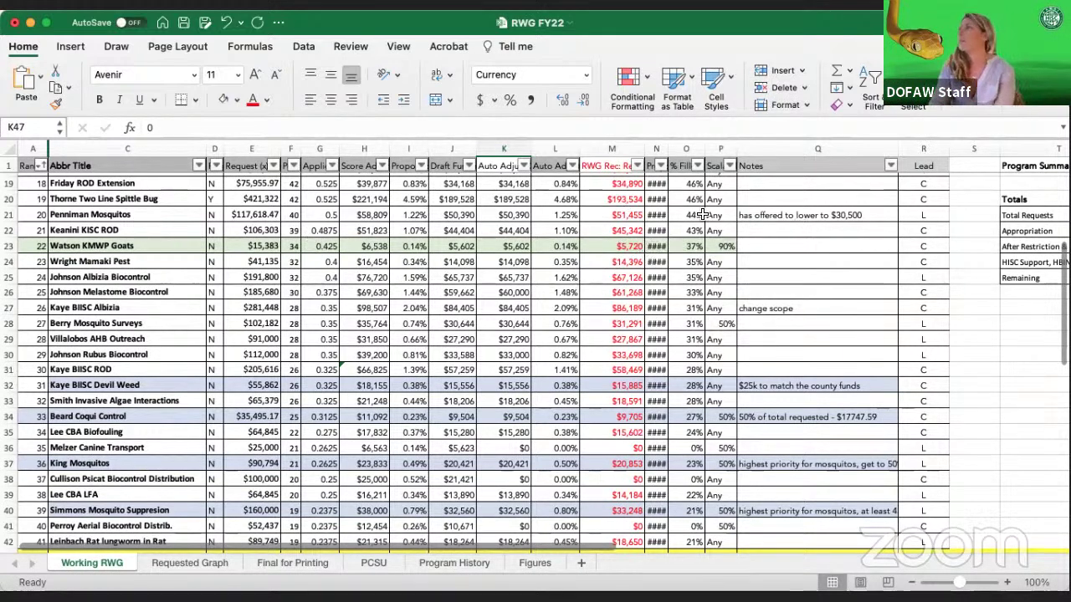
Set the auto-adjusted amount of the rank 20 Mosquitos project to 30500, matching the lowered offer in its note
{"action": "left_click", "coordinate": [516, 215]}
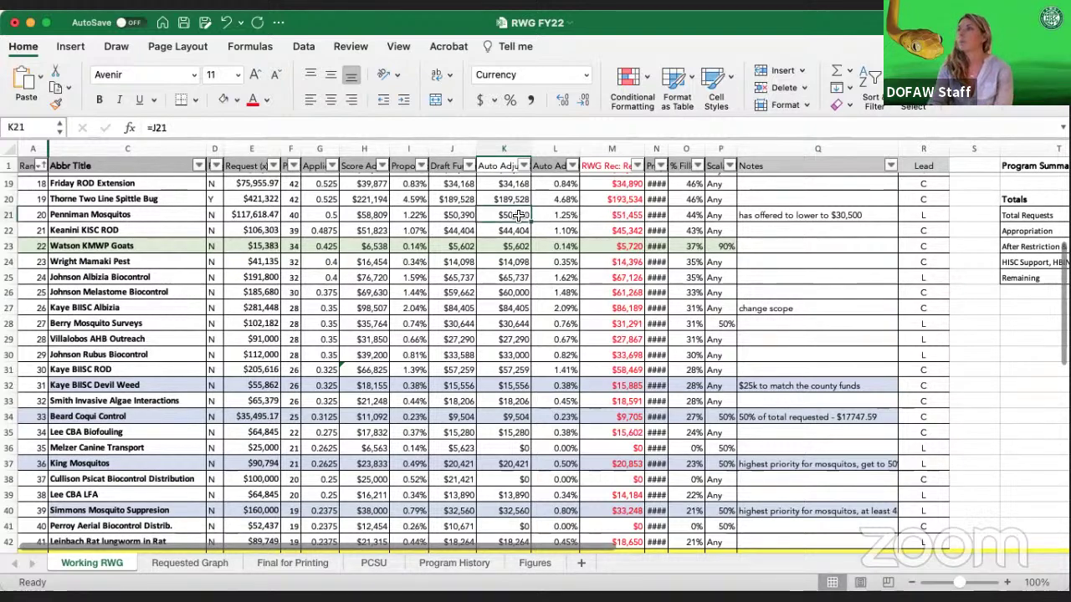
{"action": "type", "text": "30500"}
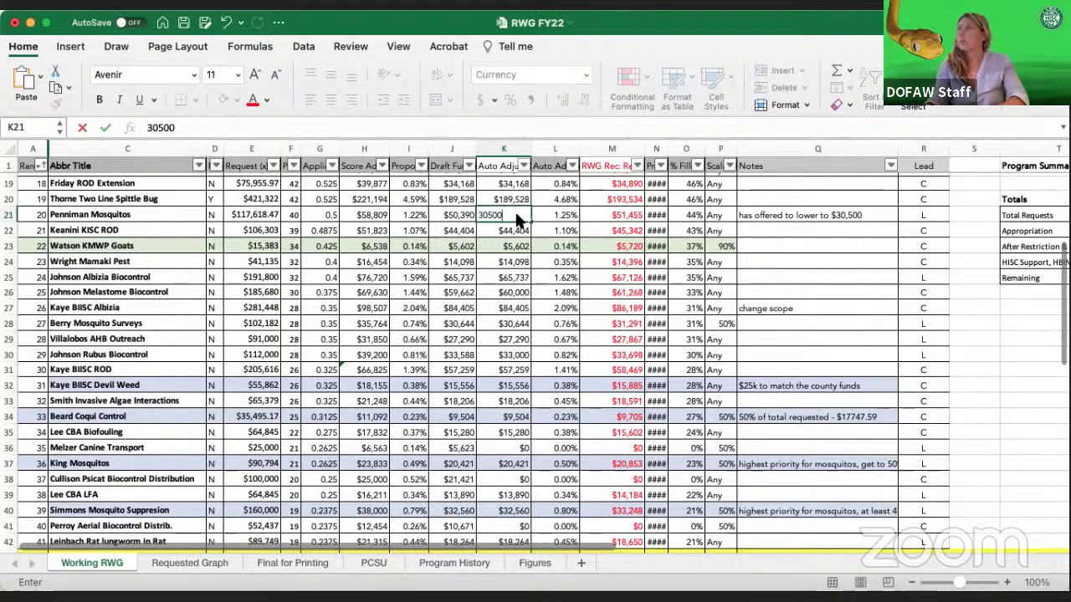
{"action": "key", "text": "Return"}
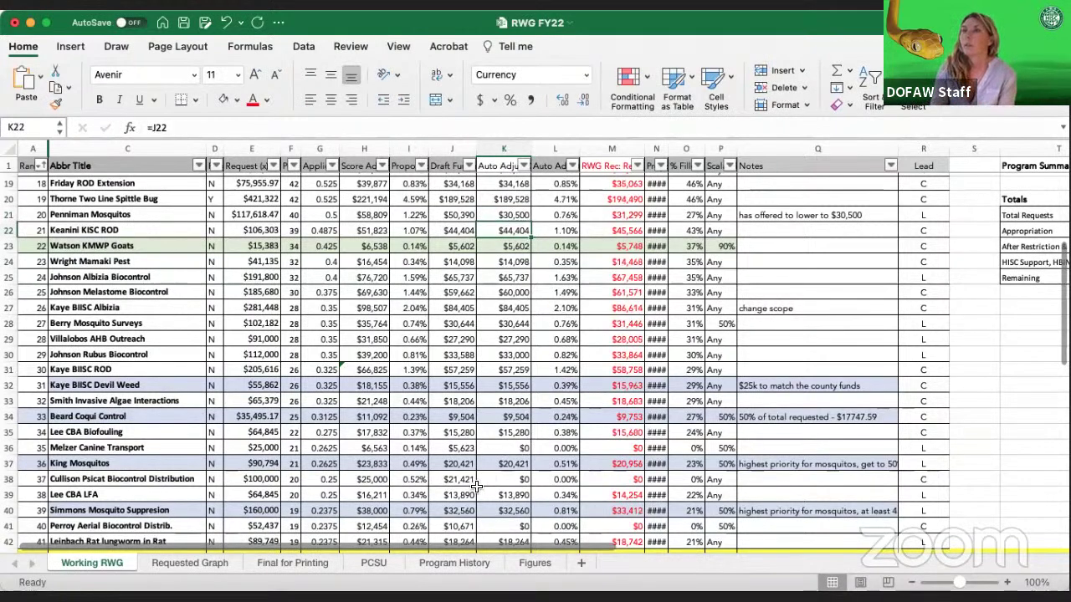
Check the auto-adjusted amounts of the CBA LFA, CBA Biofouling and Rat lungworm projects
{"action": "scroll", "coordinate": [473, 460], "scroll_direction": "down", "scroll_amount": 2}
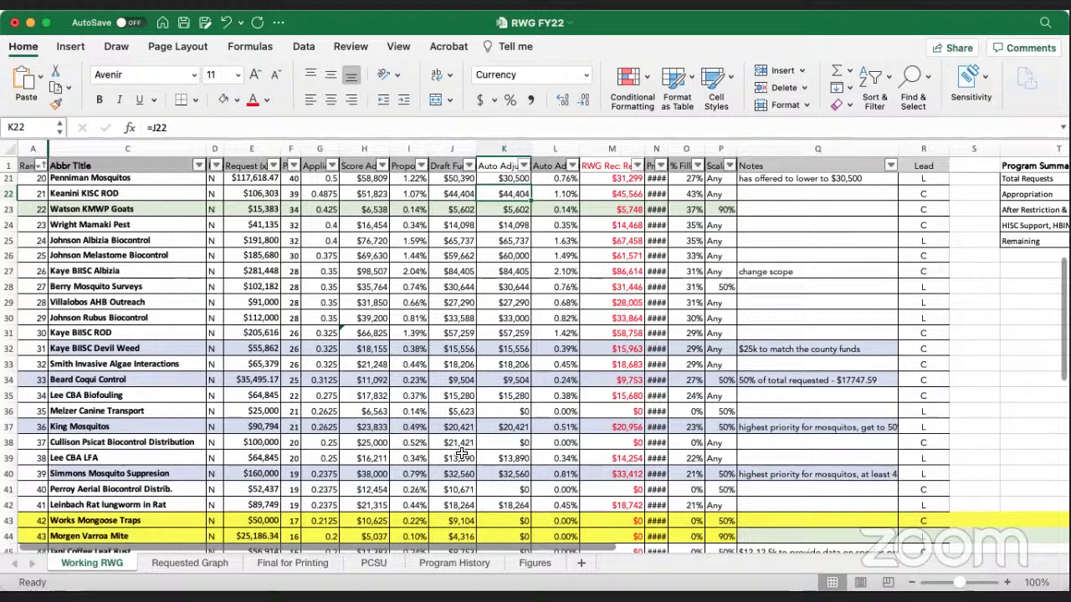
{"action": "left_click", "coordinate": [505, 457]}
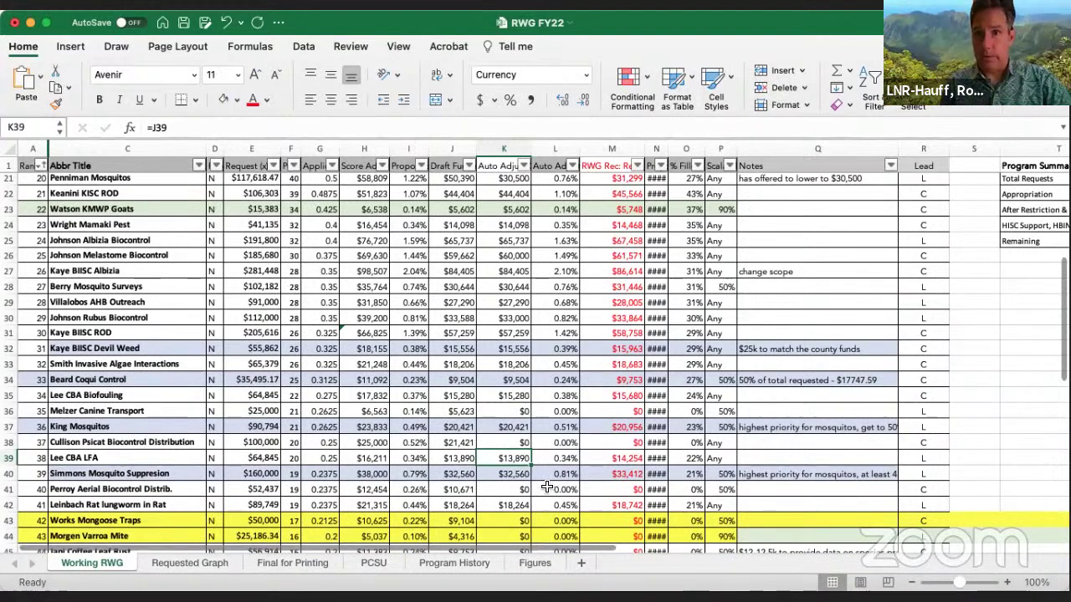
{"action": "left_click", "coordinate": [519, 395]}
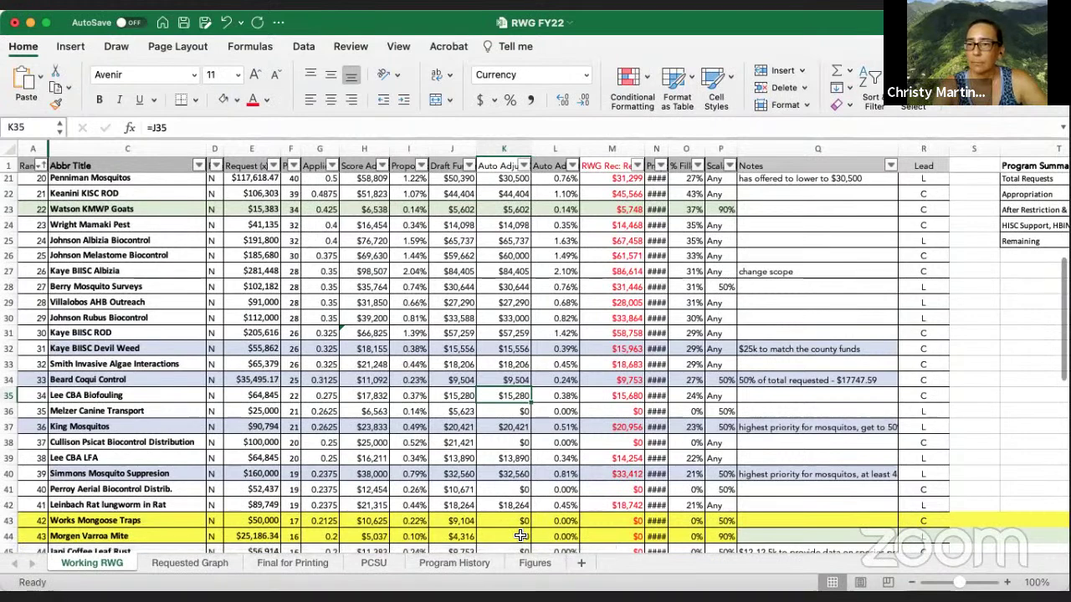
{"action": "left_click", "coordinate": [554, 494]}
{"action": "left_click", "coordinate": [506, 502]}
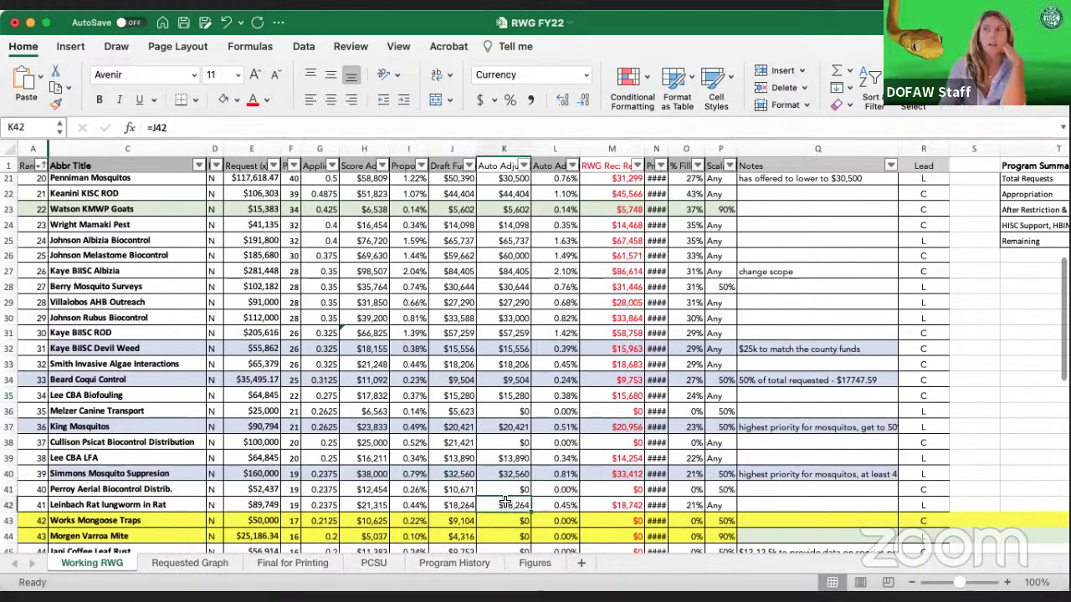
{"action": "left_click", "coordinate": [512, 459]}
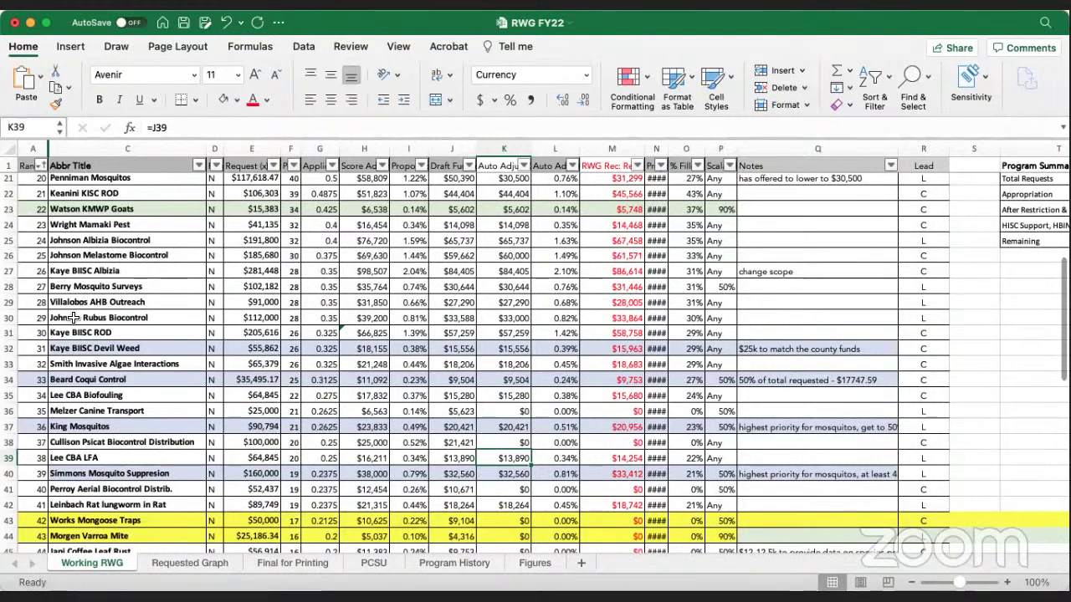
Set the Rubus Biocontrol project's auto-adjusted amount to 25000
{"action": "left_click", "coordinate": [517, 320]}
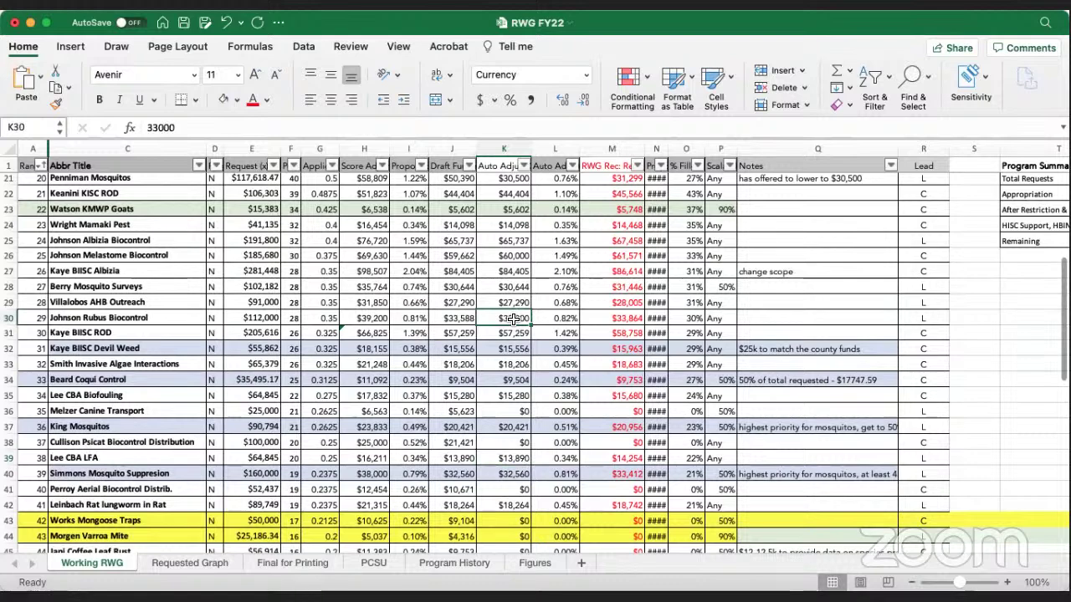
{"action": "type", "text": "29000"}
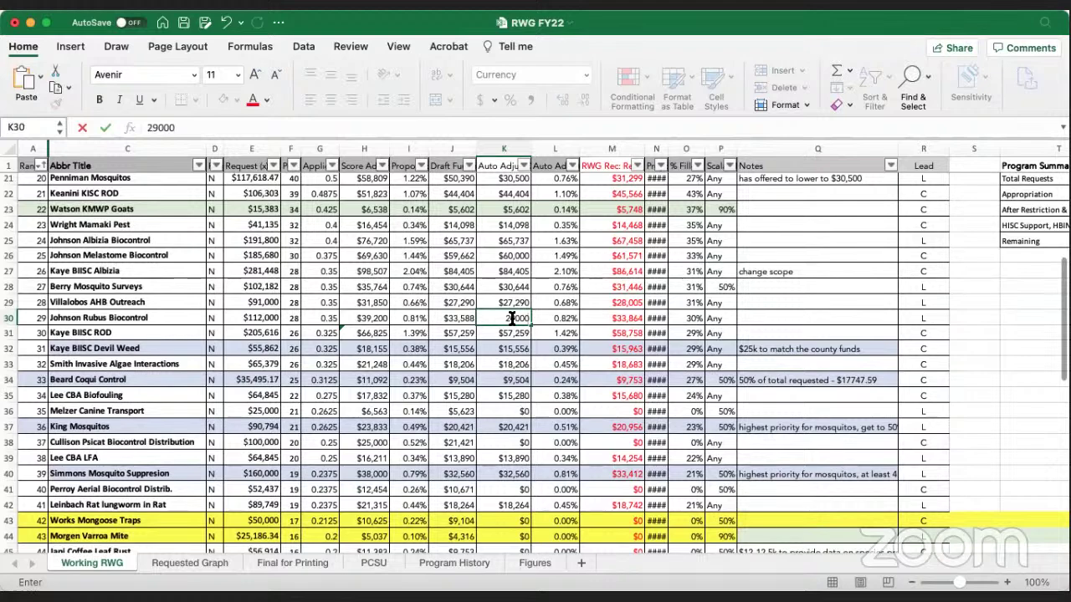
{"action": "key", "text": "BackSpace"}
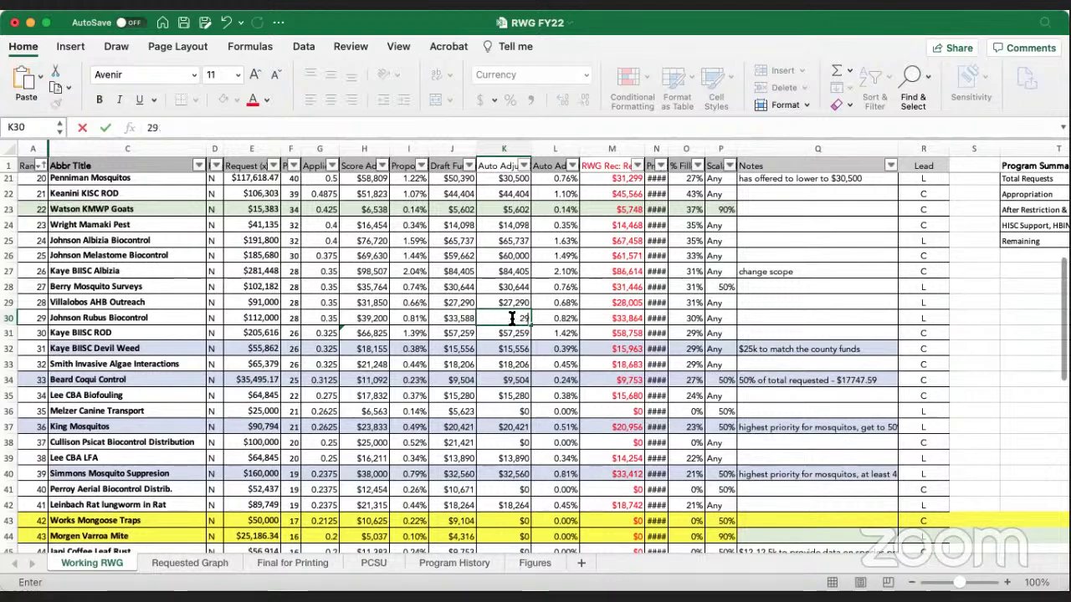
{"action": "key", "text": "BackSpace"}
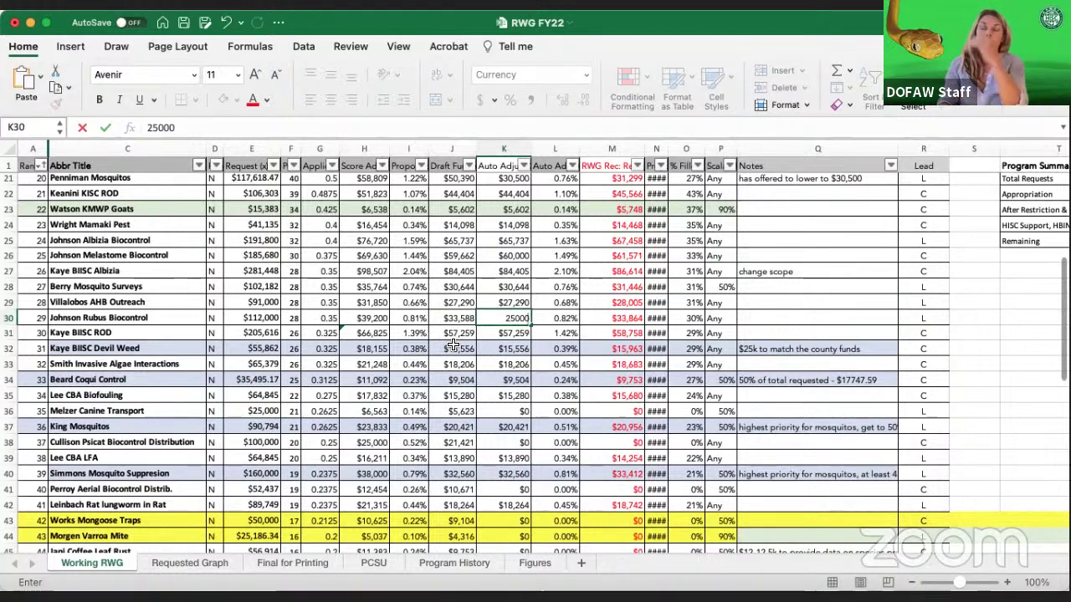
{"action": "key", "text": "Return"}
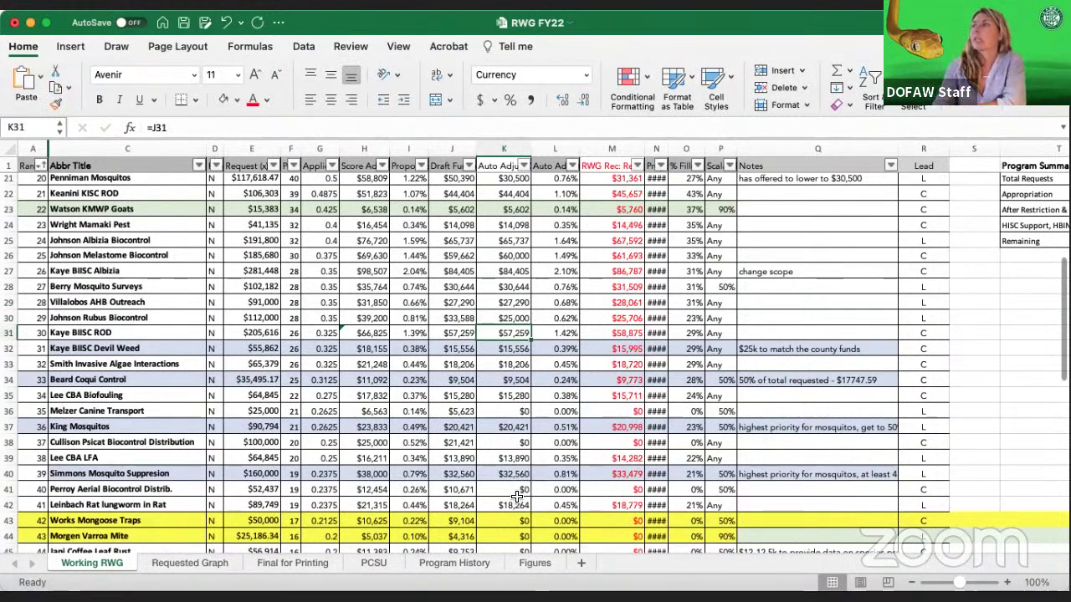
Check the over/under balance below the projects and set the Rat lungworm project's auto-adjusted amount to 18000
{"action": "scroll", "coordinate": [496, 470], "scroll_direction": "down", "scroll_amount": 5}
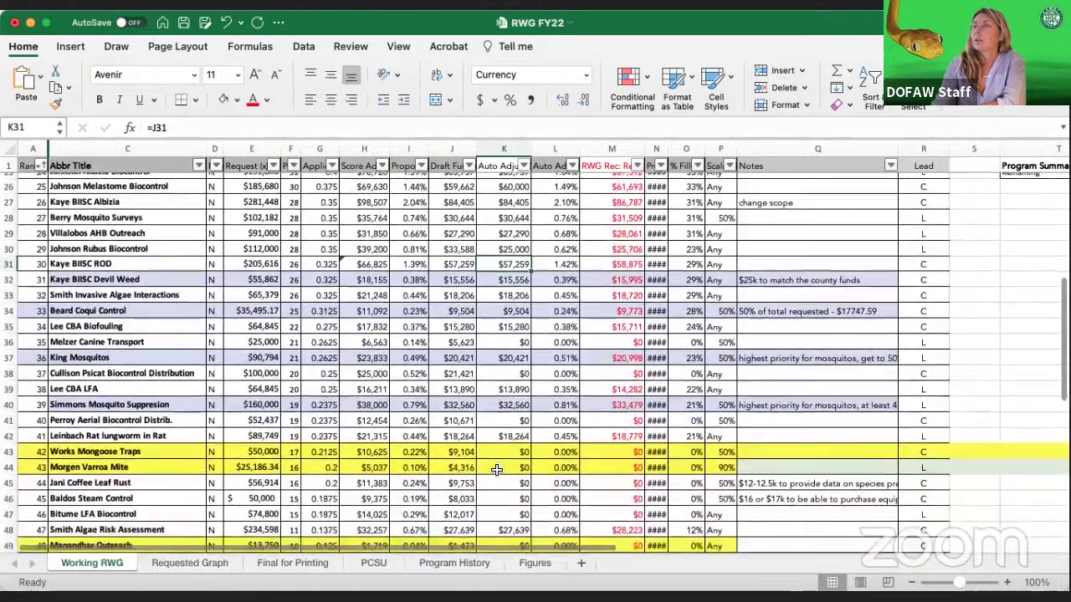
{"action": "left_click", "coordinate": [506, 436]}
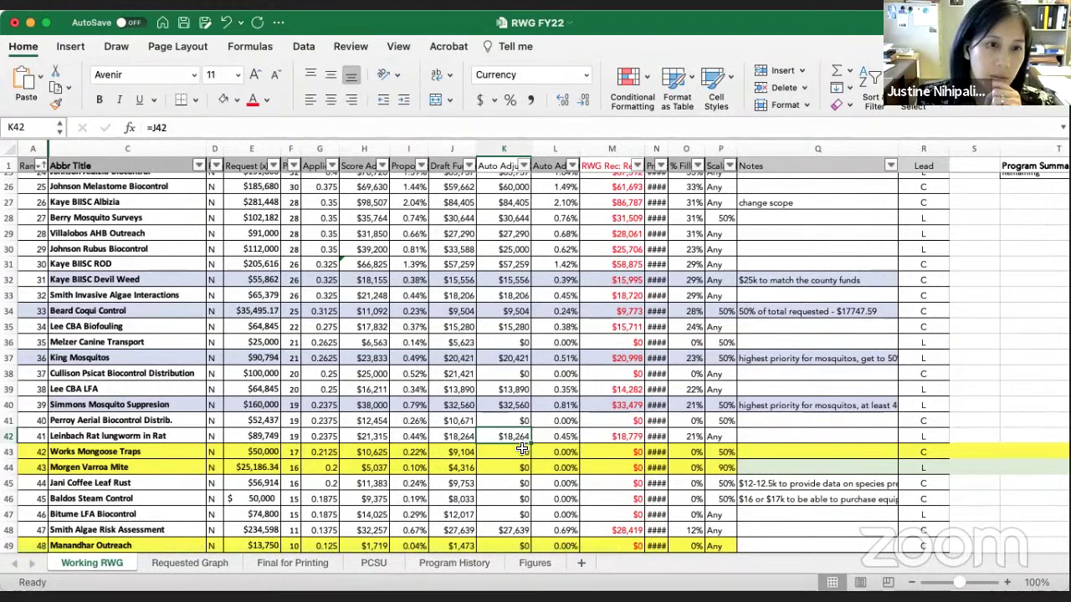
{"action": "scroll", "coordinate": [517, 449], "scroll_direction": "down", "scroll_amount": 5}
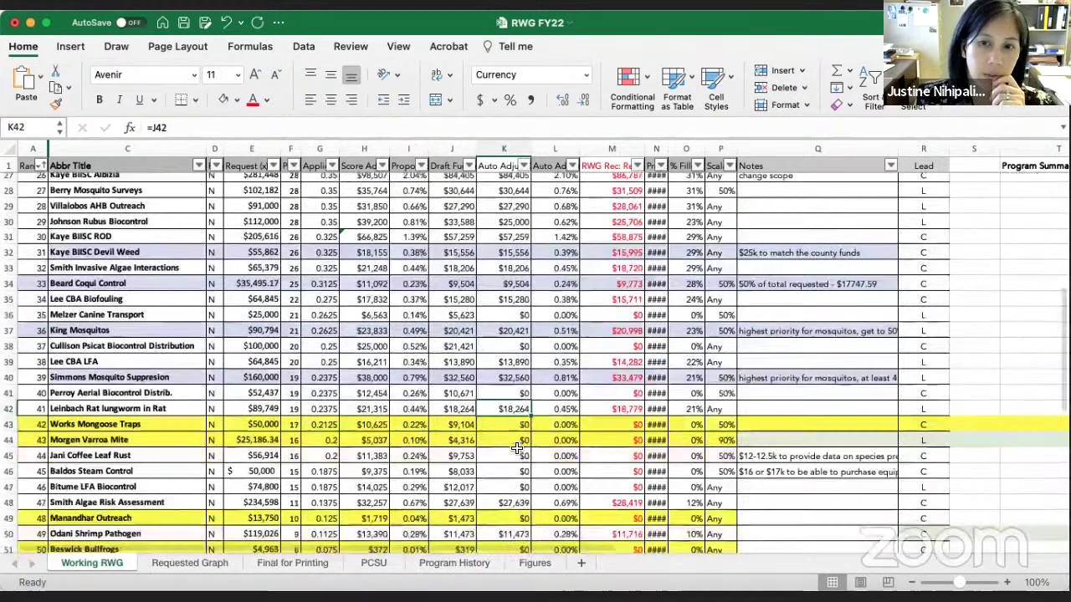
{"action": "scroll", "coordinate": [516, 448], "scroll_direction": "up", "scroll_amount": 1}
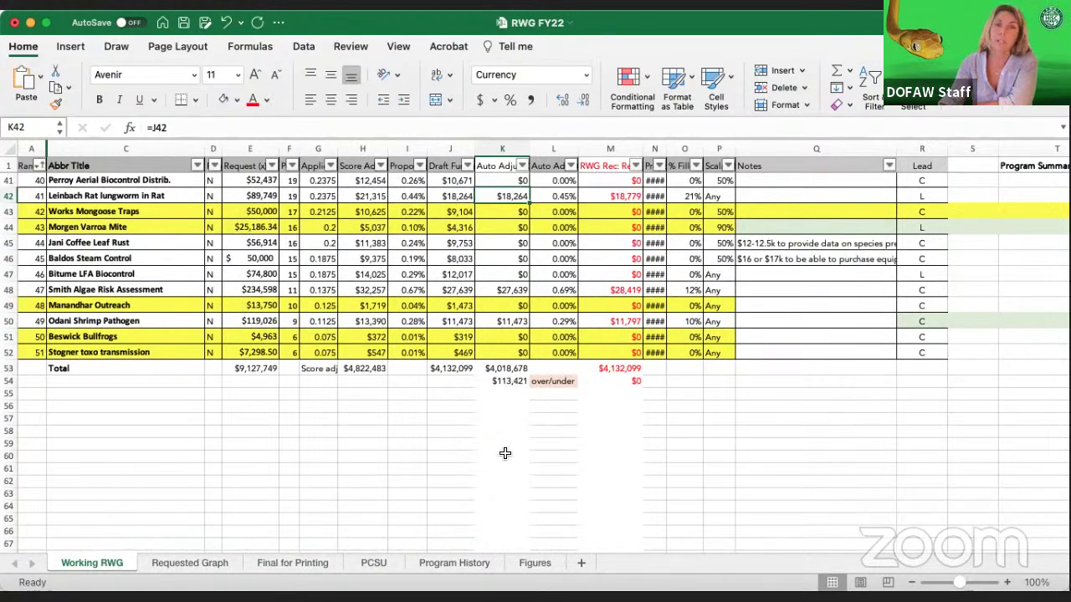
{"action": "scroll", "coordinate": [506, 453], "scroll_direction": "up", "scroll_amount": 4}
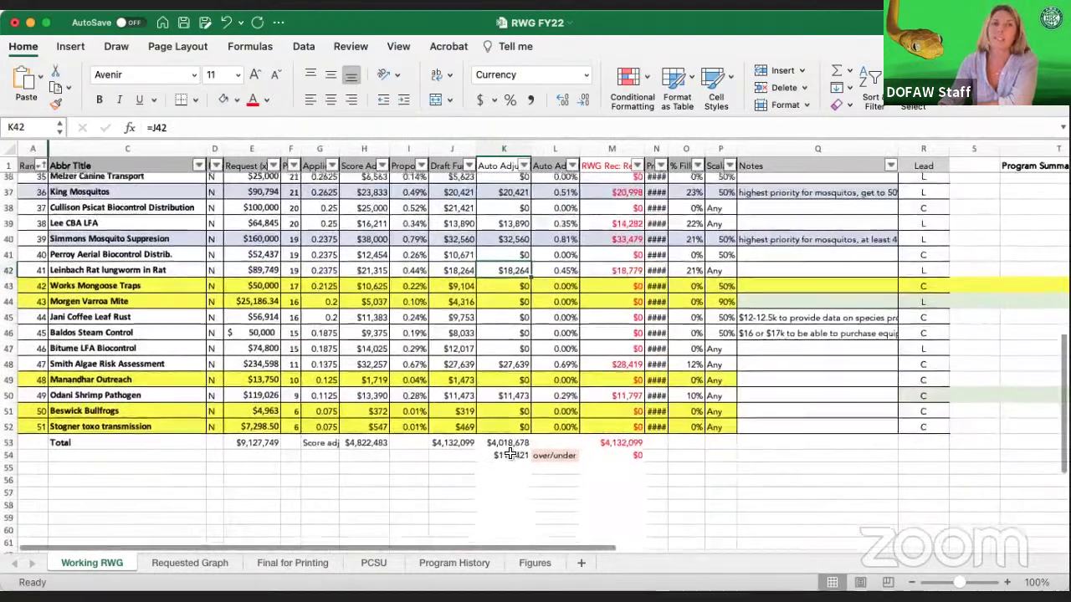
{"action": "scroll", "coordinate": [516, 410], "scroll_direction": "up", "scroll_amount": 5}
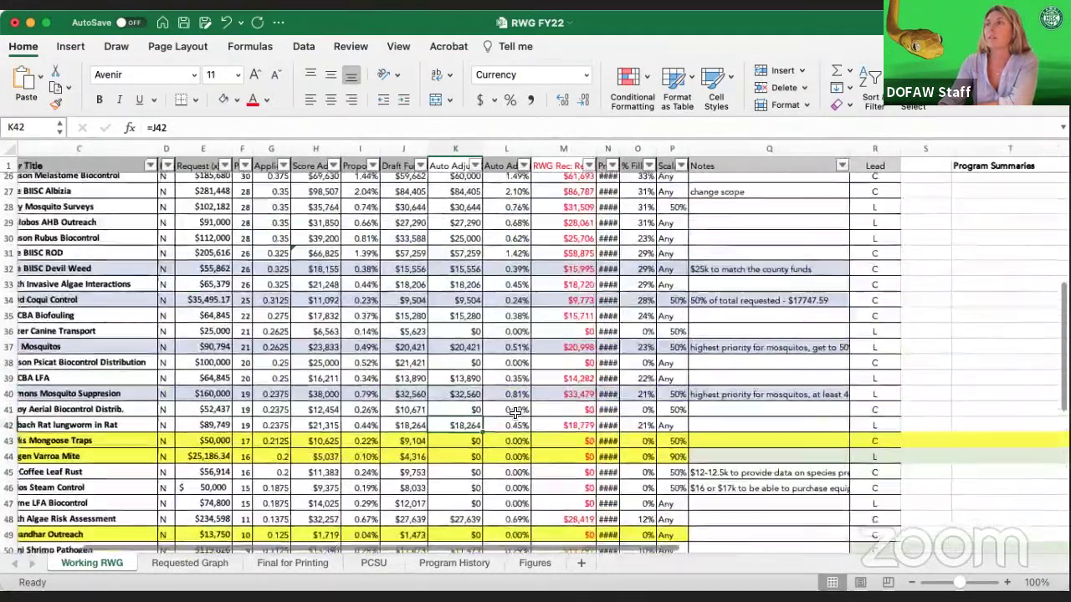
{"action": "scroll", "coordinate": [514, 413], "scroll_direction": "left", "scroll_amount": 1}
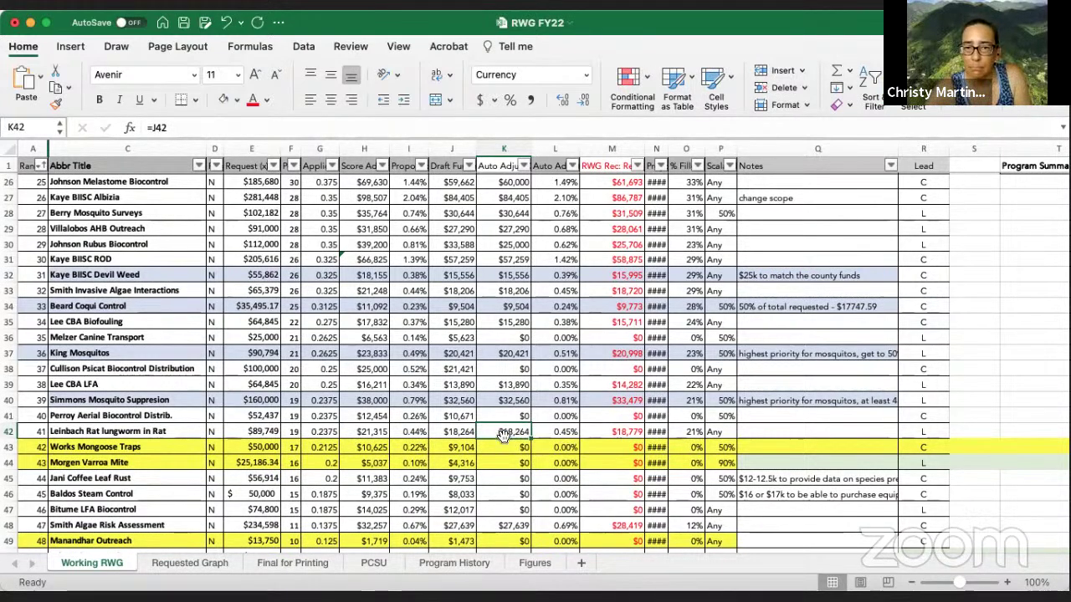
{"action": "type", "text": "18000"}
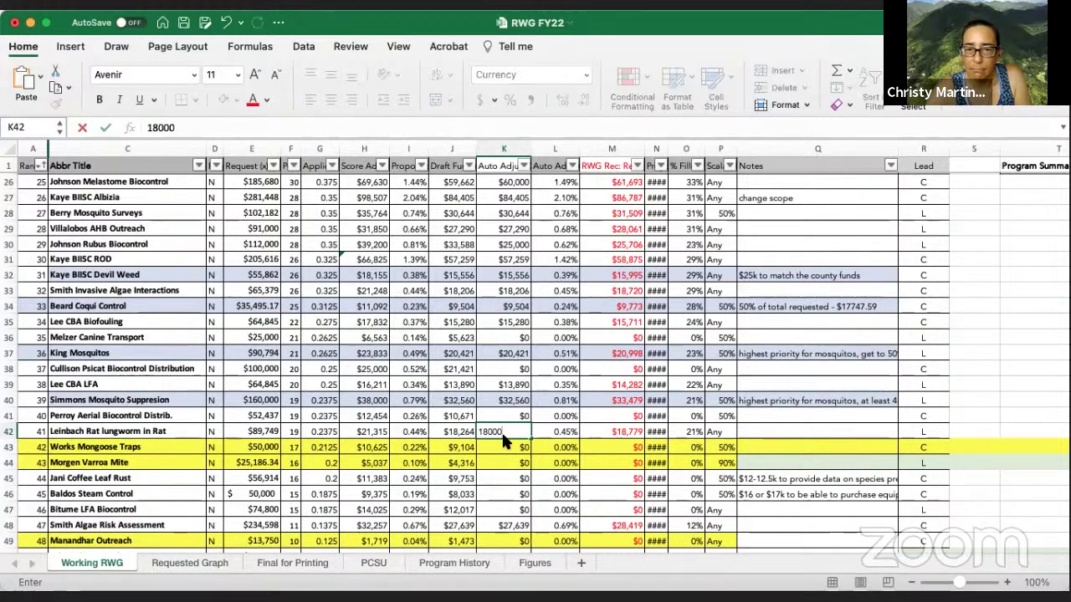
{"action": "key", "text": "Return"}
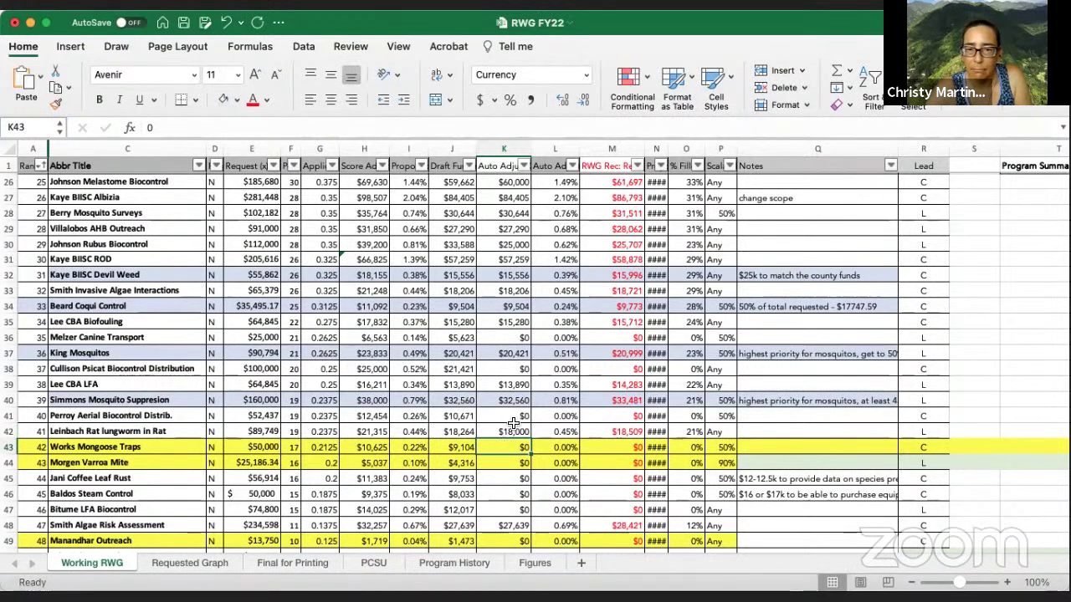
Read the full funding notes of the rank 39 Mosquito Suppression project and the rank 36 Mosquitos project
{"action": "left_click", "coordinate": [495, 400]}
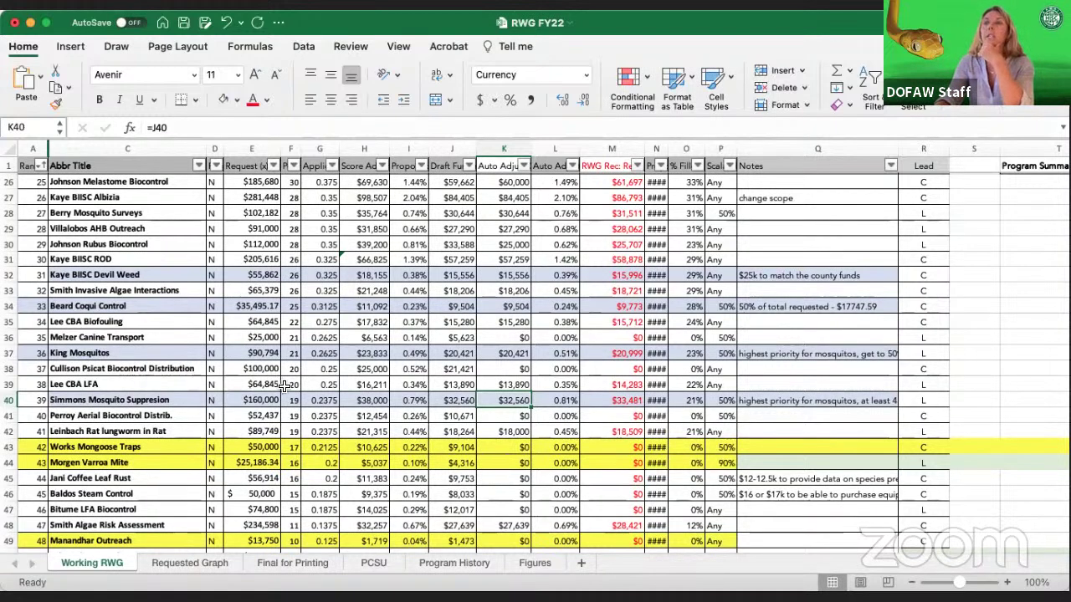
{"action": "left_click", "coordinate": [849, 401]}
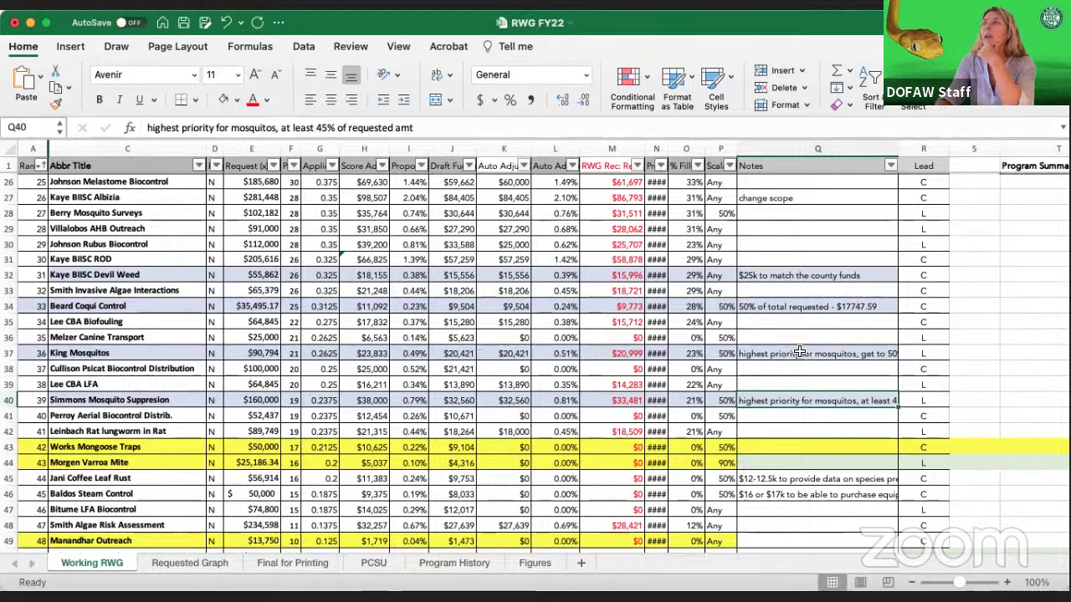
{"action": "left_click", "coordinate": [833, 355]}
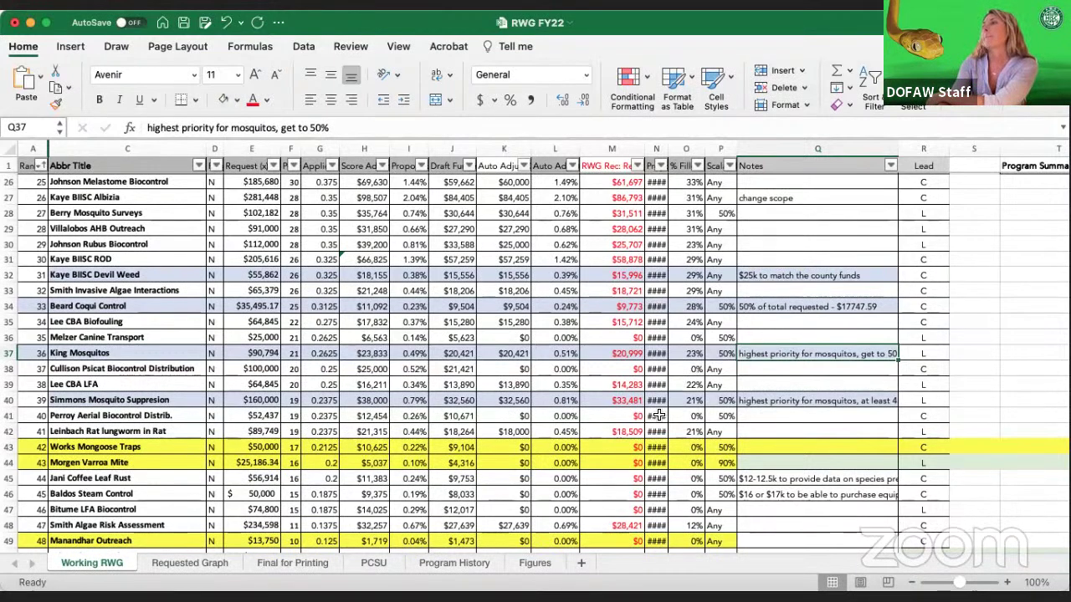
Check the rank 39 Mosquito Suppression amount and the funding notes of the rank 36 Mosquitos and rank 33 Coqui Control projects
{"action": "left_click", "coordinate": [510, 402]}
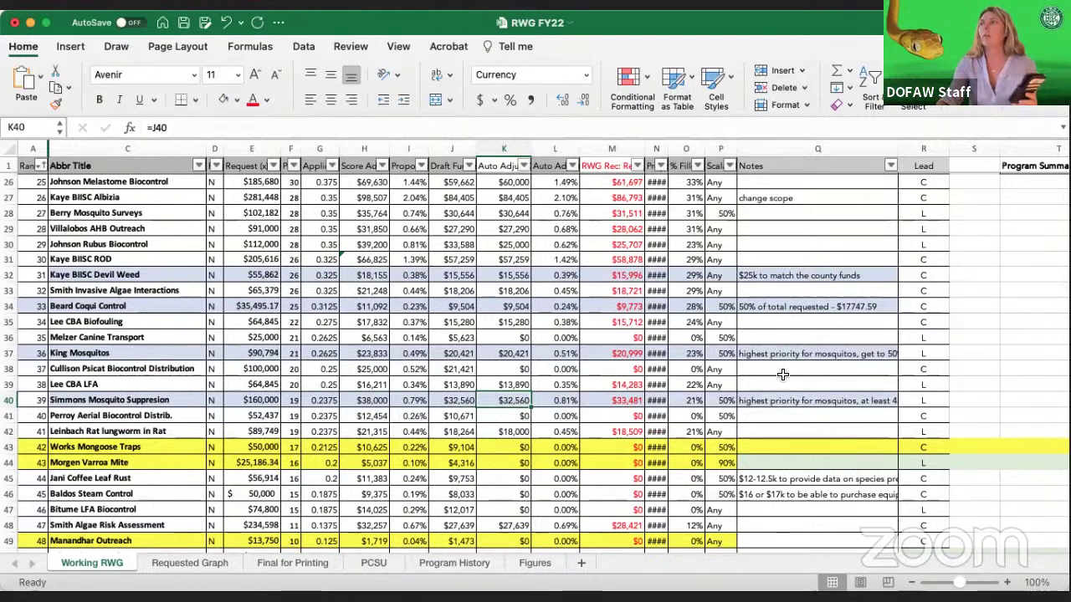
{"action": "left_click", "coordinate": [815, 352]}
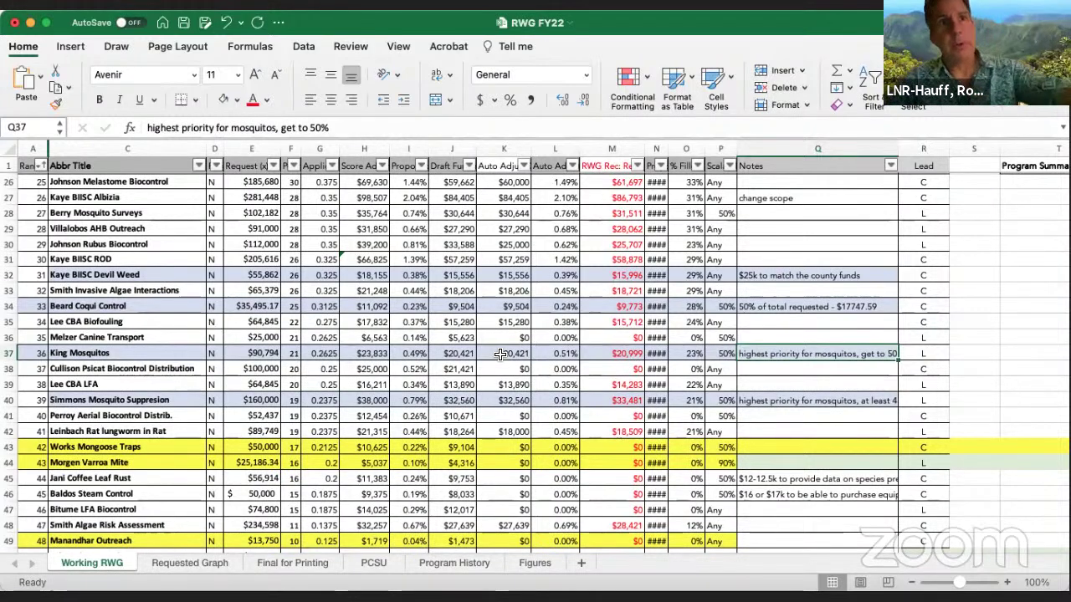
{"action": "left_click", "coordinate": [800, 308]}
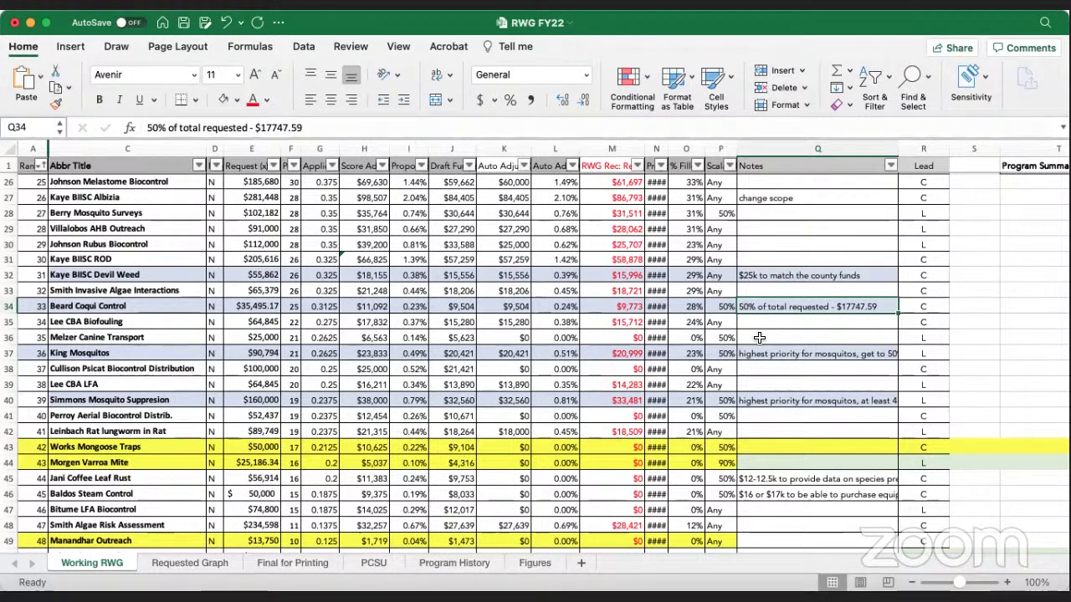
Change the percentage in the rank 39 Mosquito Suppression note so it reads "at least 50% of requested amt"
{"action": "left_click", "coordinate": [845, 403]}
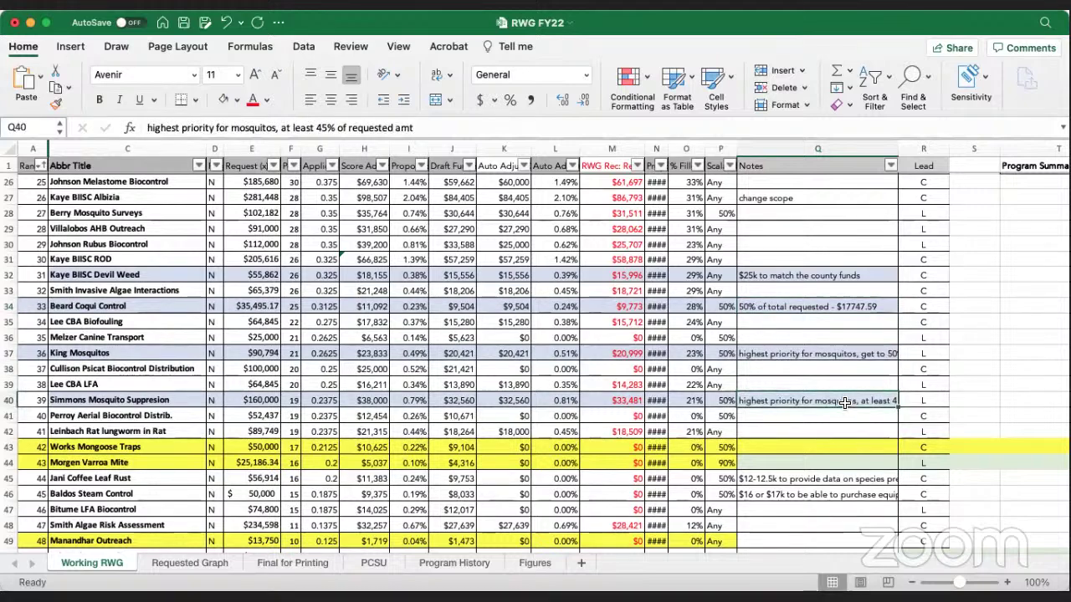
{"action": "left_click", "coordinate": [328, 128]}
{"action": "key", "text": "BackSpace"}
{"action": "key", "text": "BackSpace"}
{"action": "type", "text": "50"}
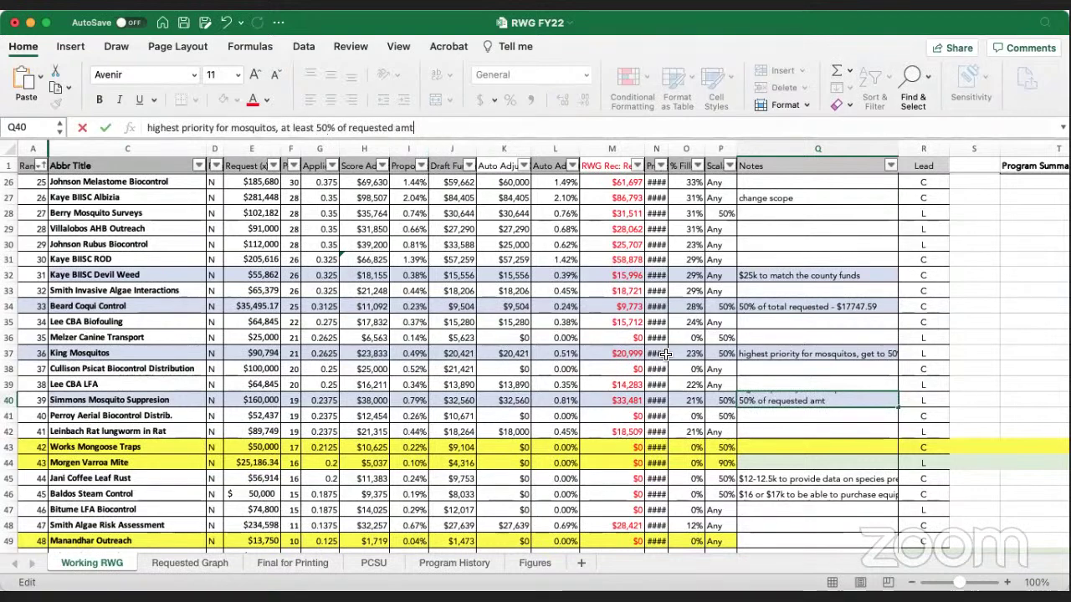
{"action": "left_click", "coordinate": [824, 427]}
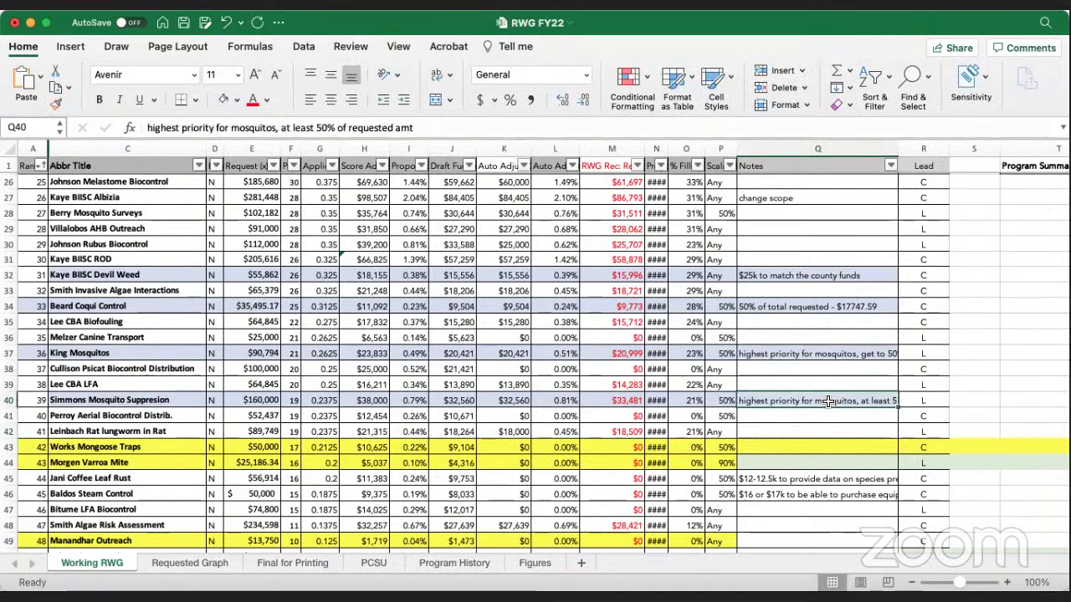
Set the rank 39 Mosquito Suppression project's auto-adjusted amount to 80,000 and clear the row's fill highlighting
{"action": "left_click", "coordinate": [821, 357]}
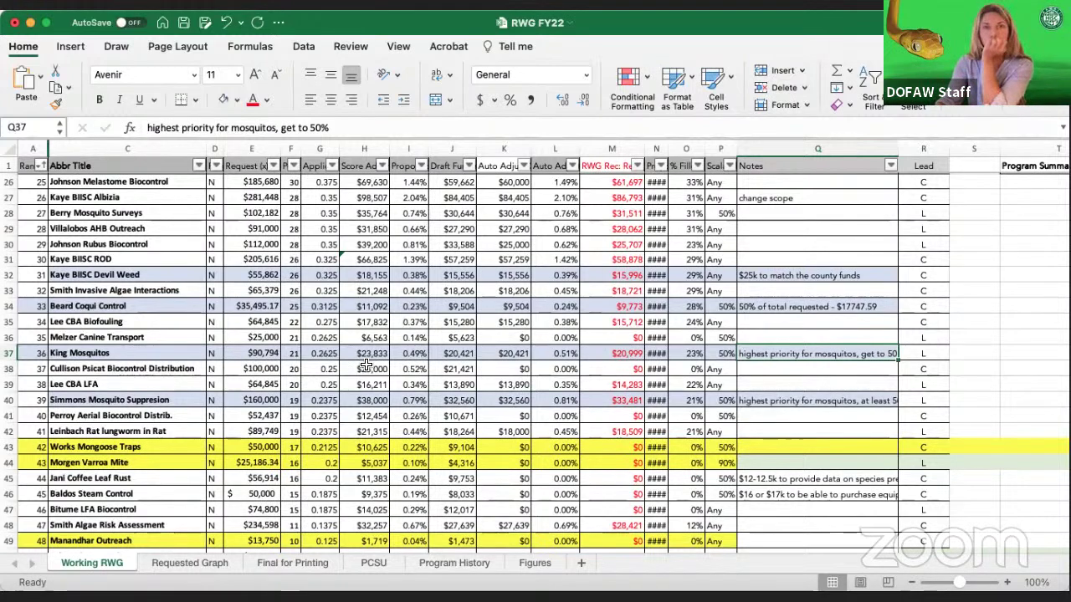
{"action": "left_click", "coordinate": [513, 402]}
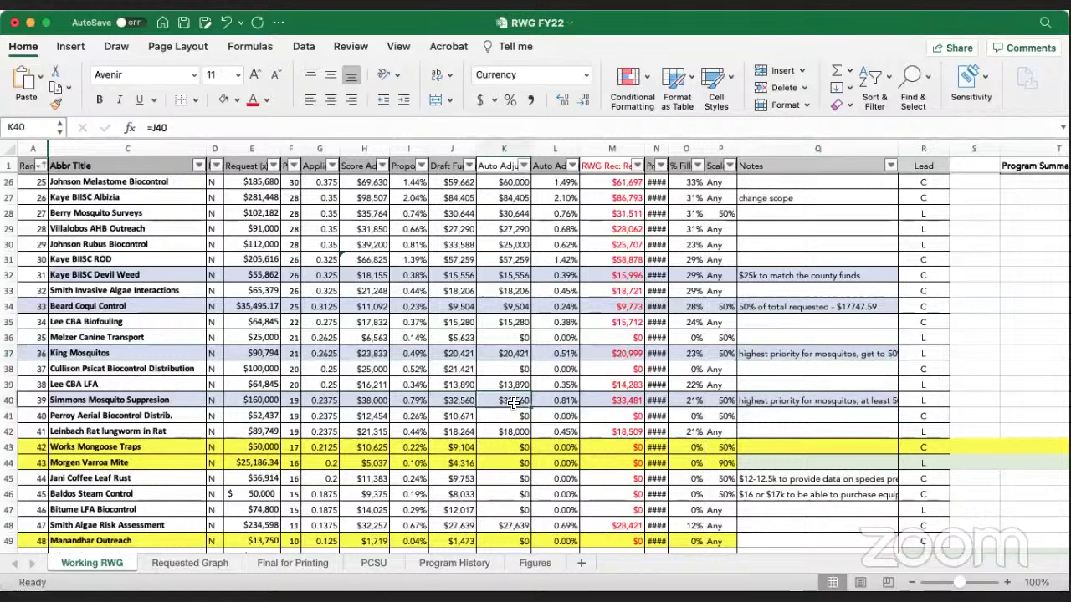
{"action": "type", "text": "7"}
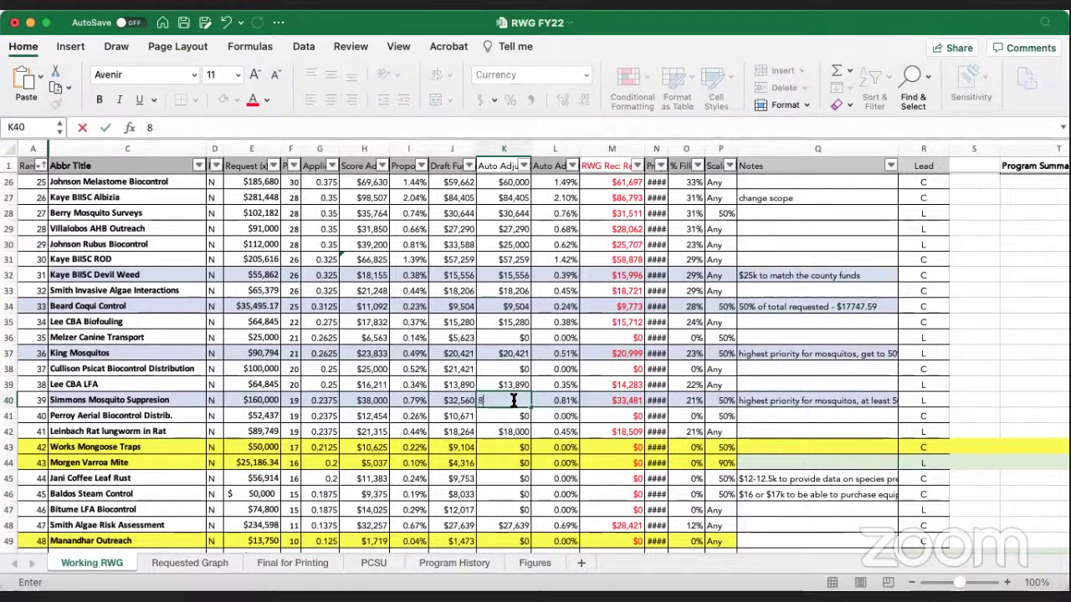
{"action": "type", "text": "0,00"}
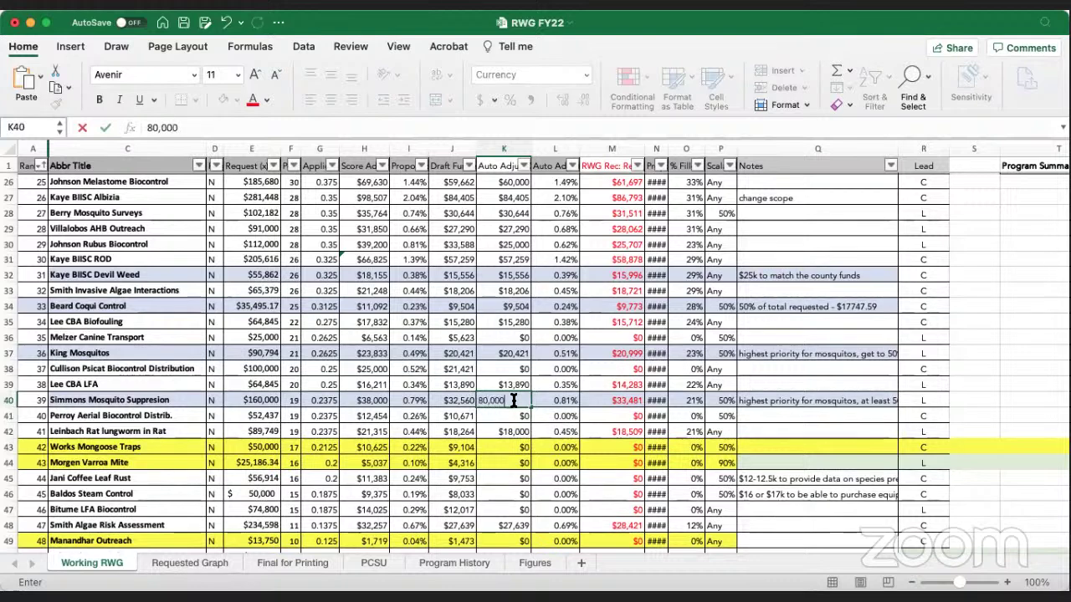
{"action": "key", "text": "Return"}
{"action": "left_click_drag", "start_coordinate": [26, 400], "coordinate": [890, 400]}
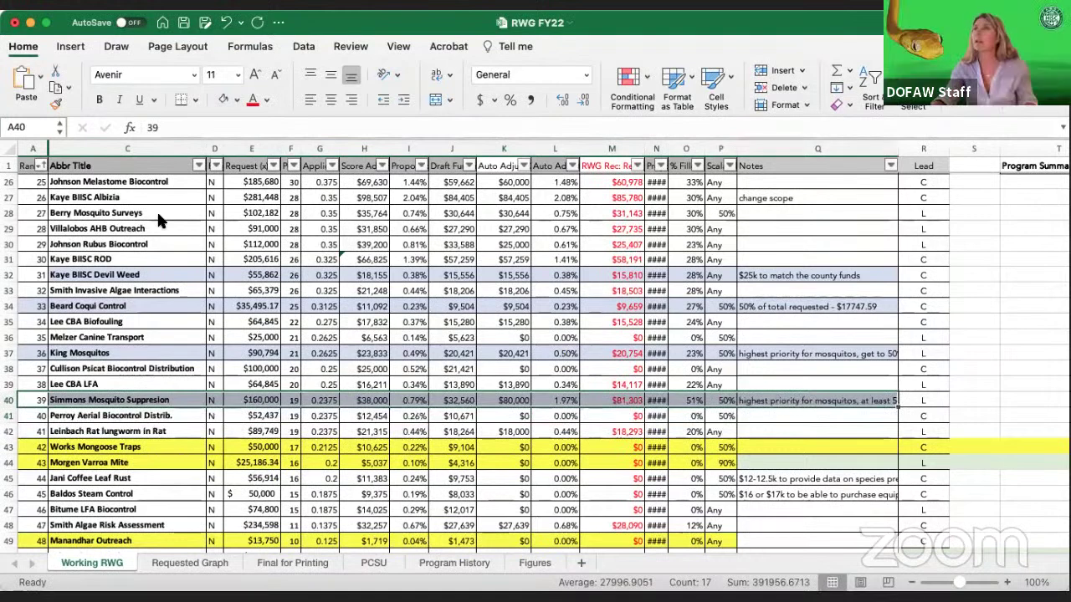
{"action": "left_click", "coordinate": [222, 99]}
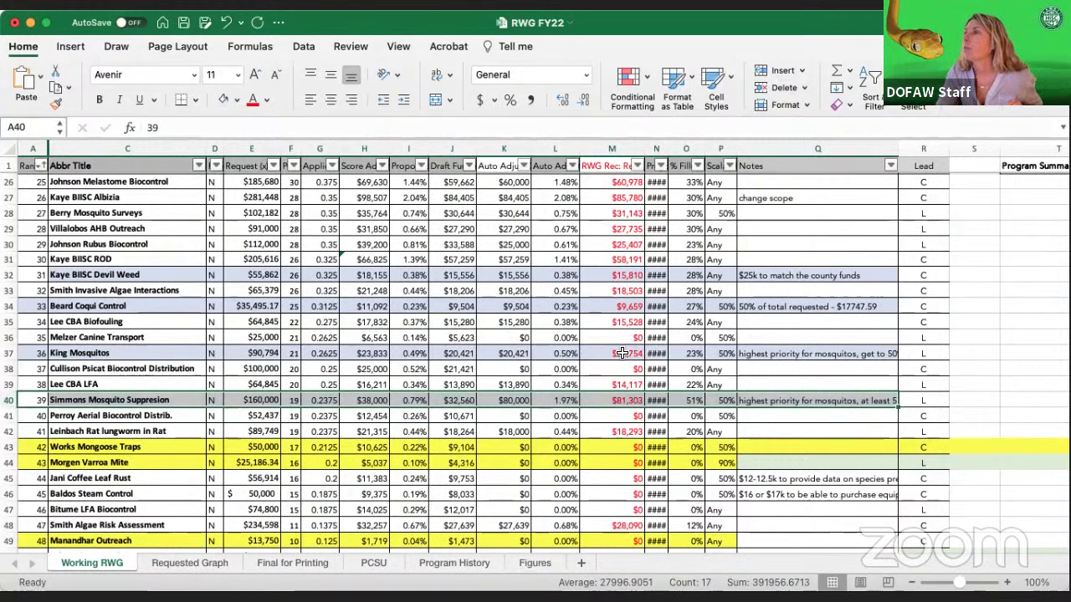
Set the rank 36 Mosquitos project's auto-adjusted amount to 45397
{"action": "left_click", "coordinate": [506, 353]}
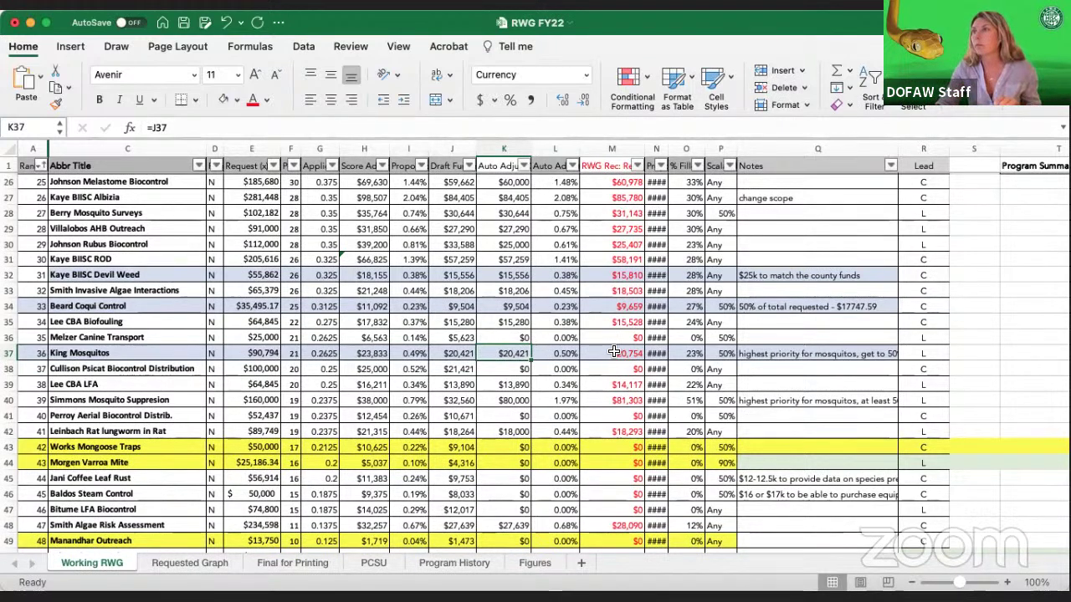
{"action": "type", "text": "45"}
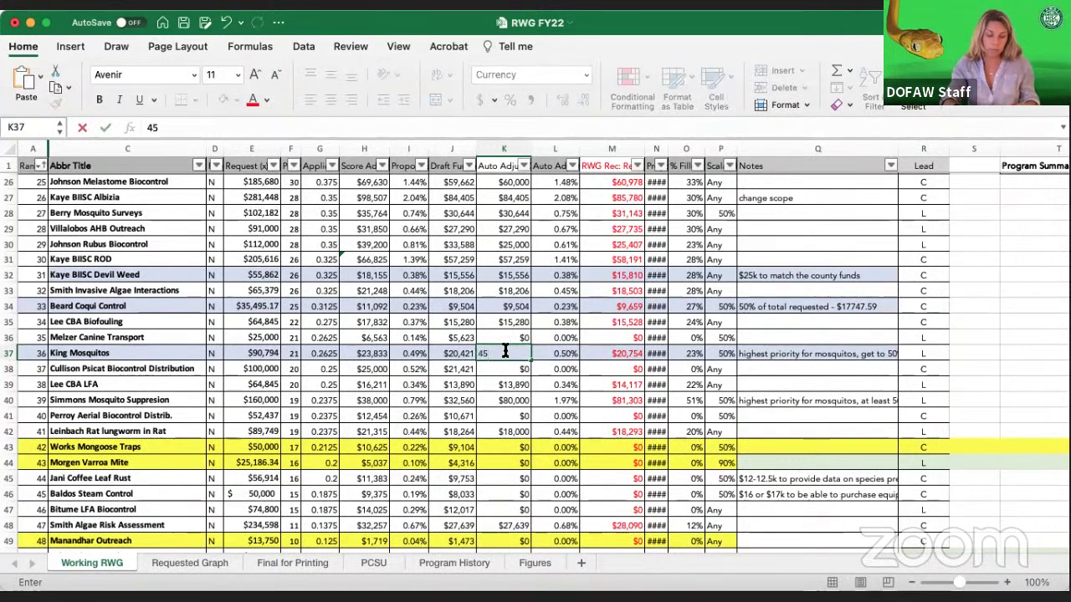
{"action": "type", "text": ",397"}
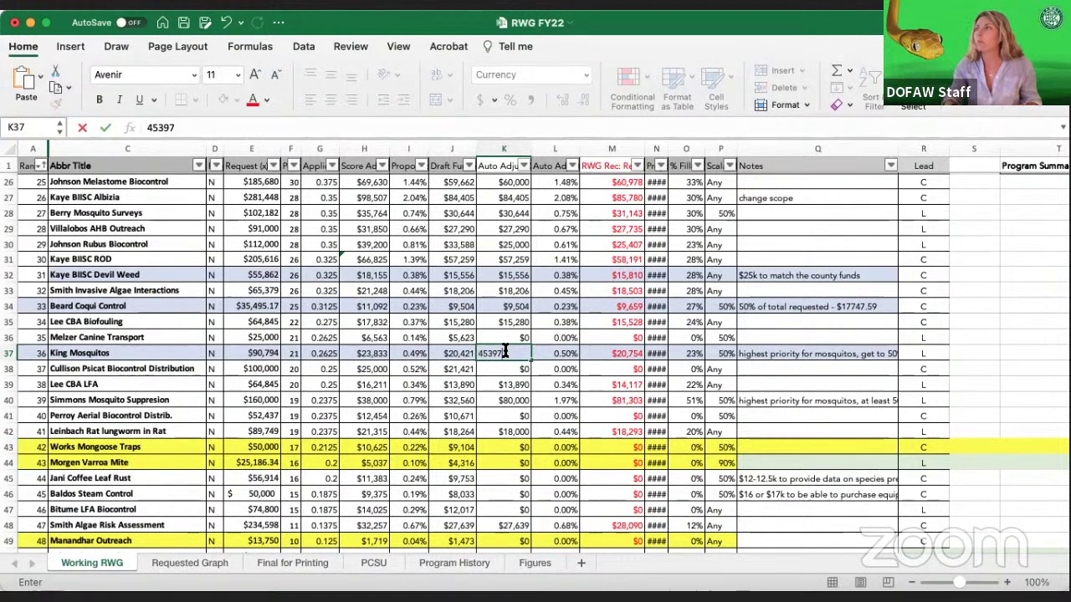
{"action": "key", "text": "Return"}
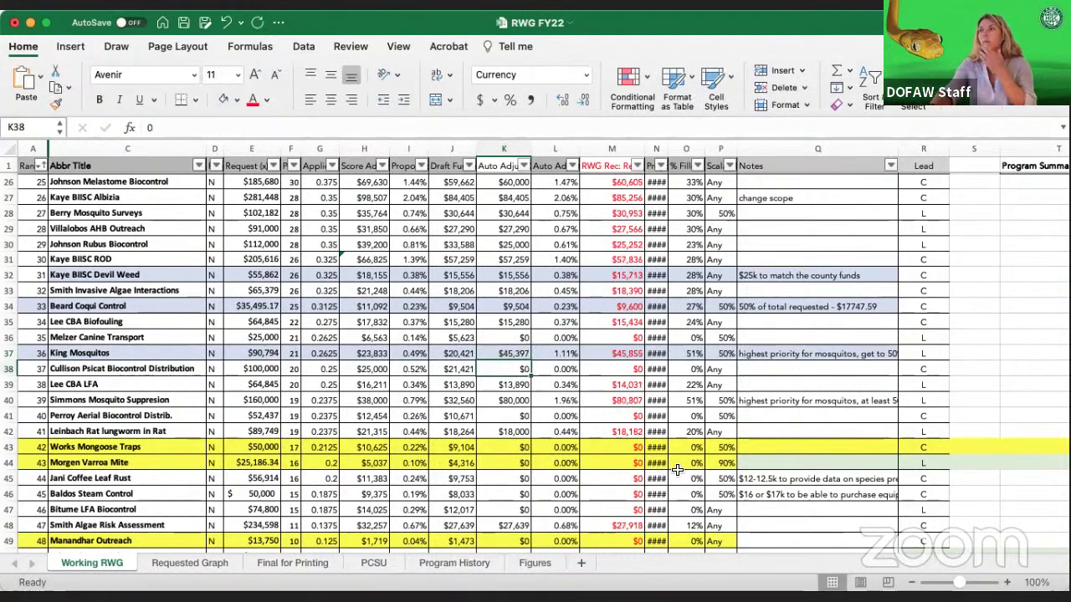
Check the over/under balance below the projects and clear the fill highlighting from the rank 36 Mosquitos row
{"action": "scroll", "coordinate": [613, 524], "scroll_direction": "down", "scroll_amount": 5}
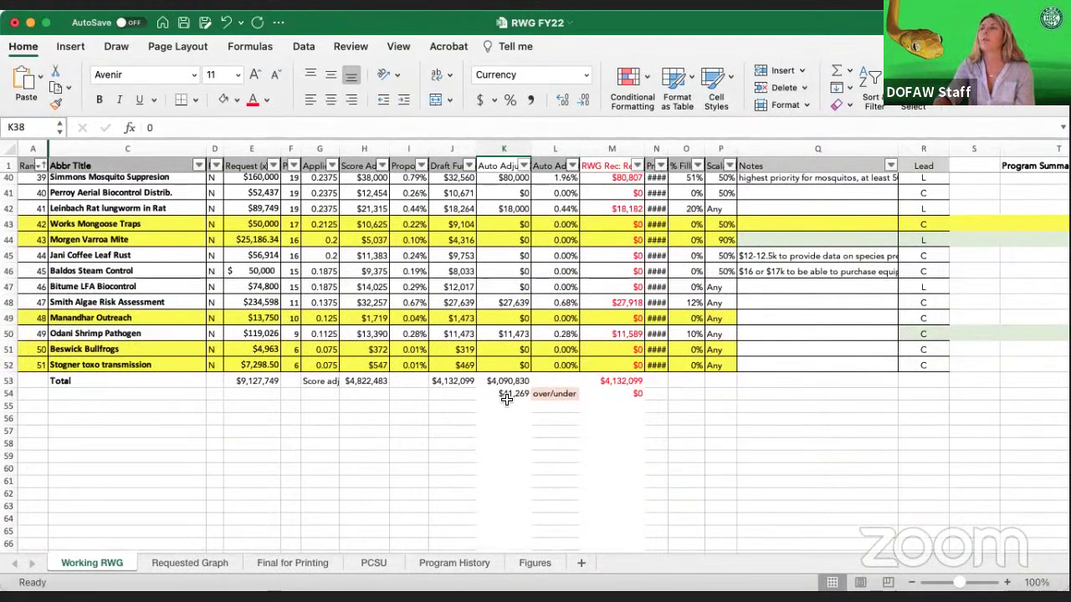
{"action": "scroll", "coordinate": [535, 393], "scroll_direction": "up", "scroll_amount": 5}
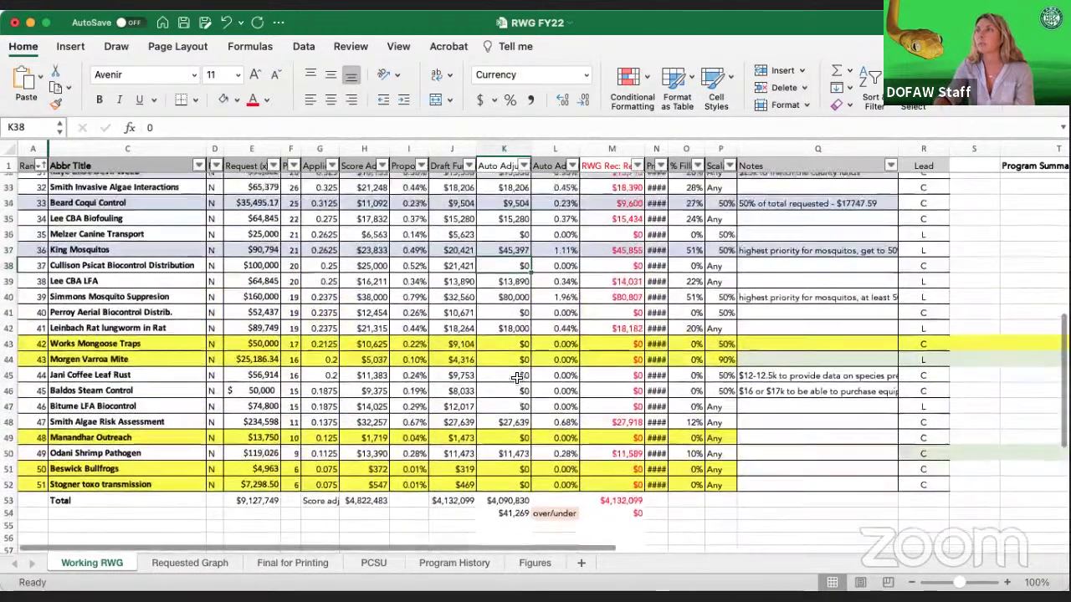
{"action": "scroll", "coordinate": [502, 373], "scroll_direction": "up", "scroll_amount": 2}
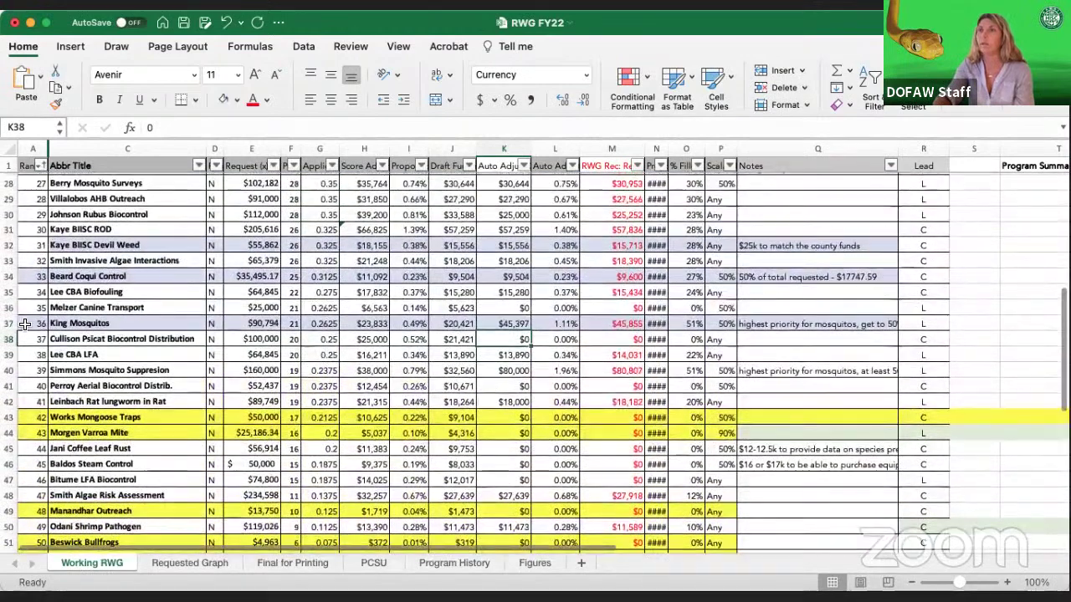
{"action": "left_click_drag", "start_coordinate": [34, 325], "coordinate": [781, 314]}
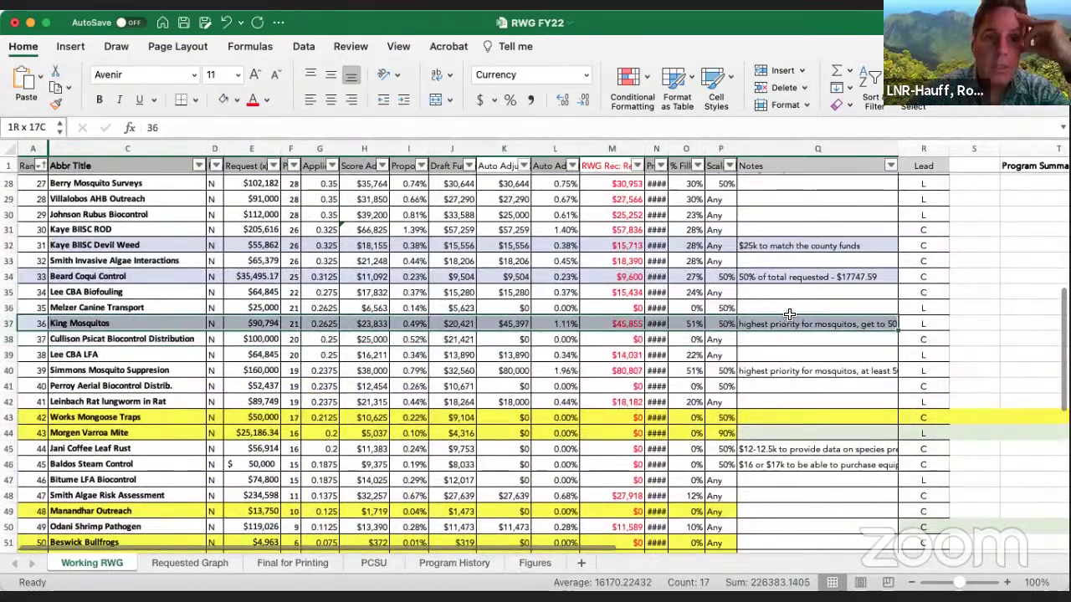
{"action": "scroll", "coordinate": [781, 314], "scroll_direction": "down", "scroll_amount": 1}
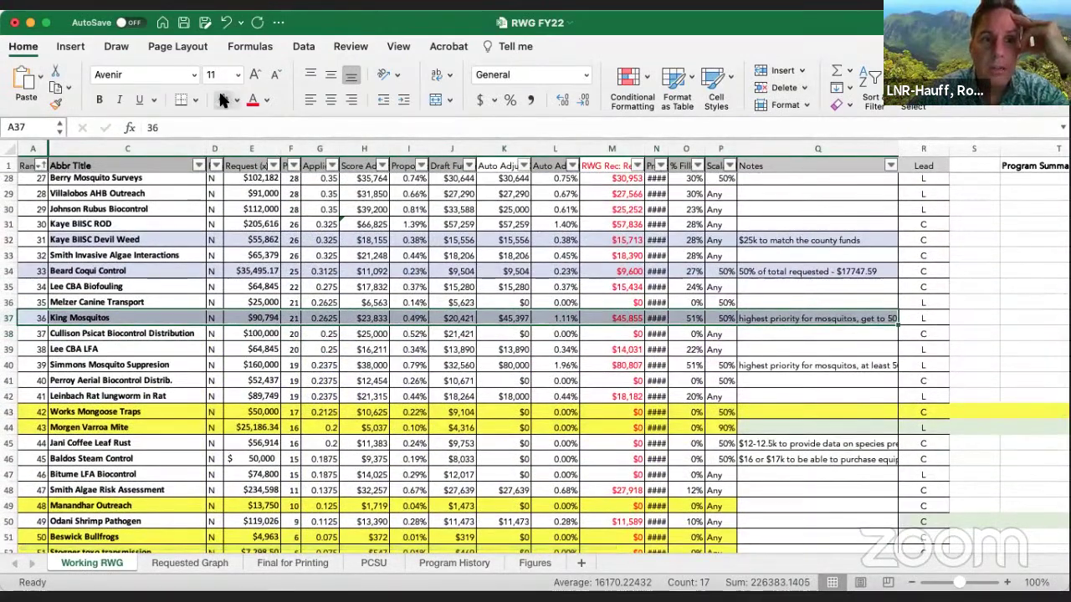
Check the auto-adjusted amount of the rank 3 KMWP Albizia project
{"action": "scroll", "coordinate": [443, 296], "scroll_direction": "up", "scroll_amount": 9}
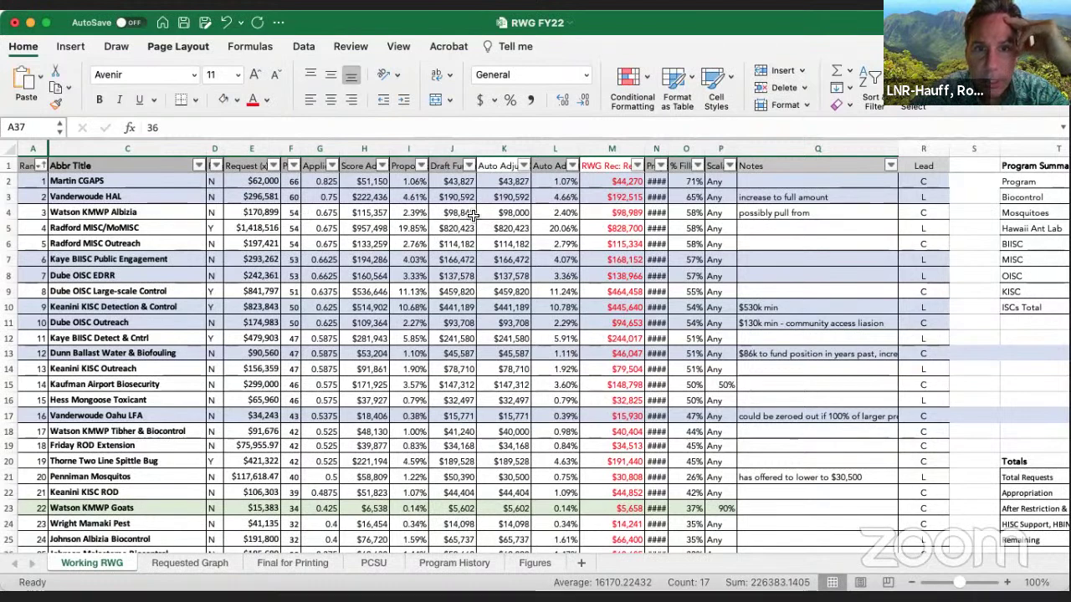
{"action": "left_click", "coordinate": [521, 216]}
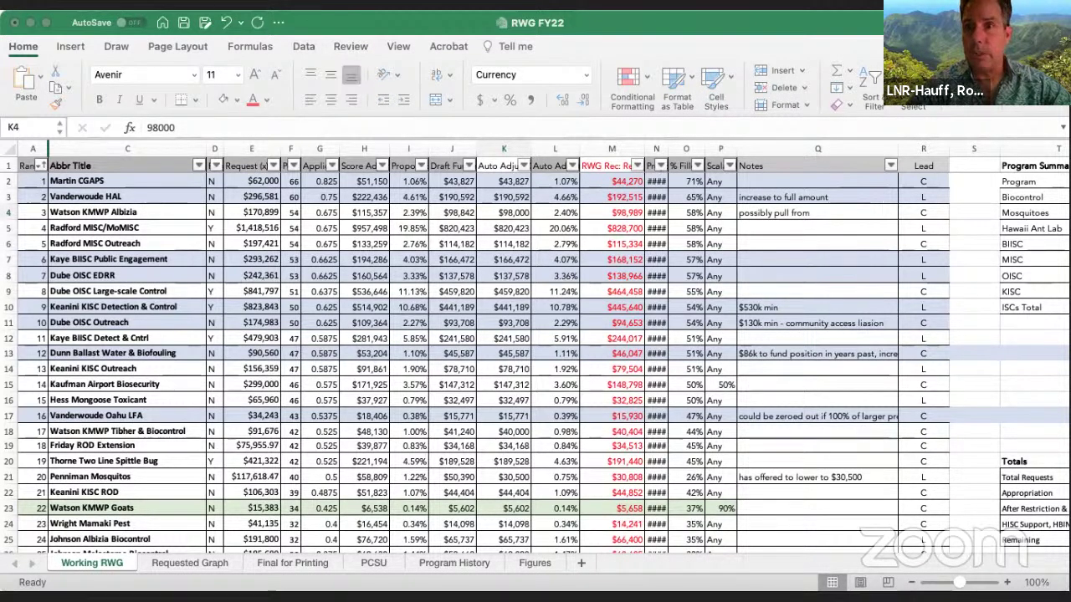
{"action": "key", "text": "super+Tab"}
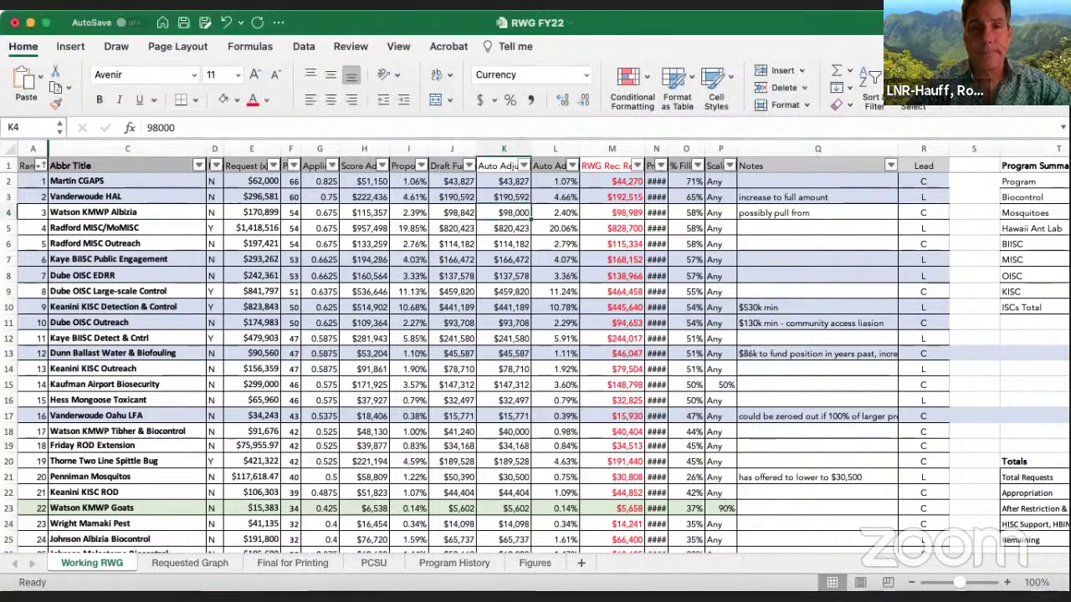
{"action": "key", "text": "super+Tab"}
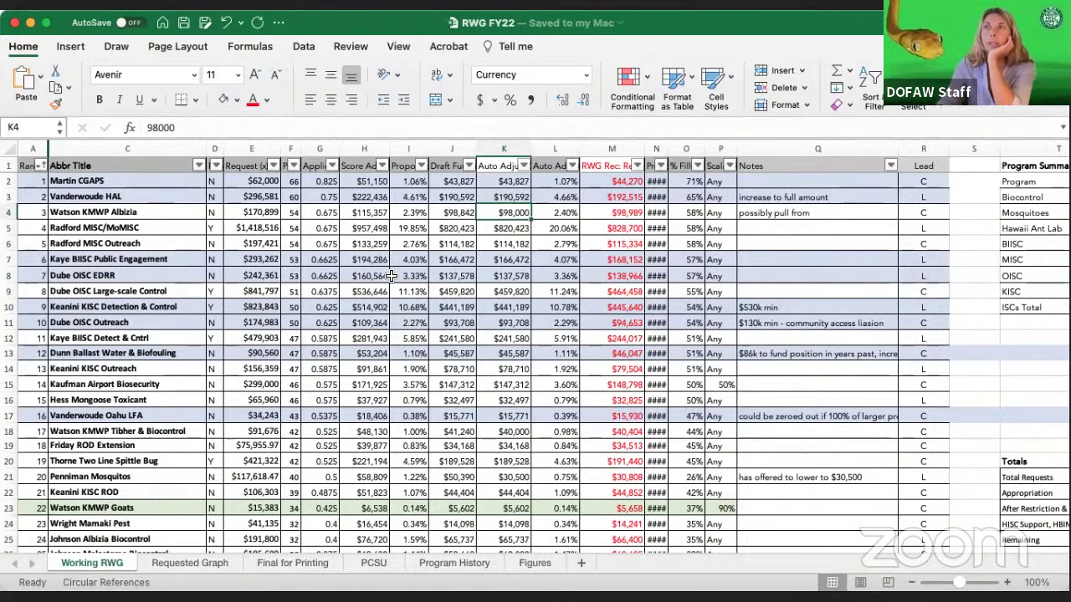
Set the rank 3 KMWP Albizia project's auto-adjusted amount to 68000
{"action": "left_click", "coordinate": [547, 305]}
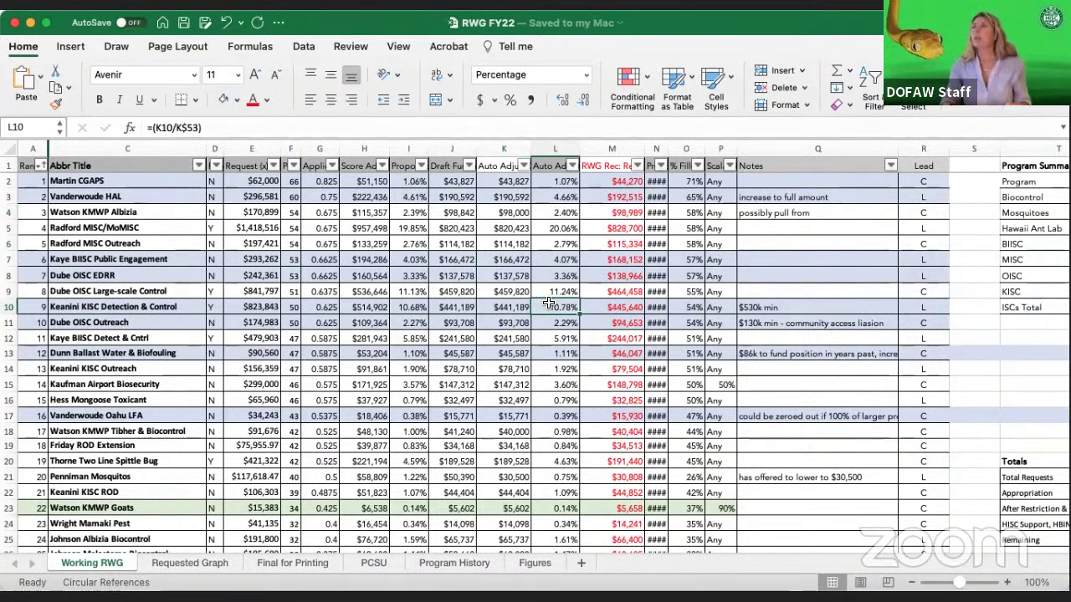
{"action": "key", "text": "Left"}
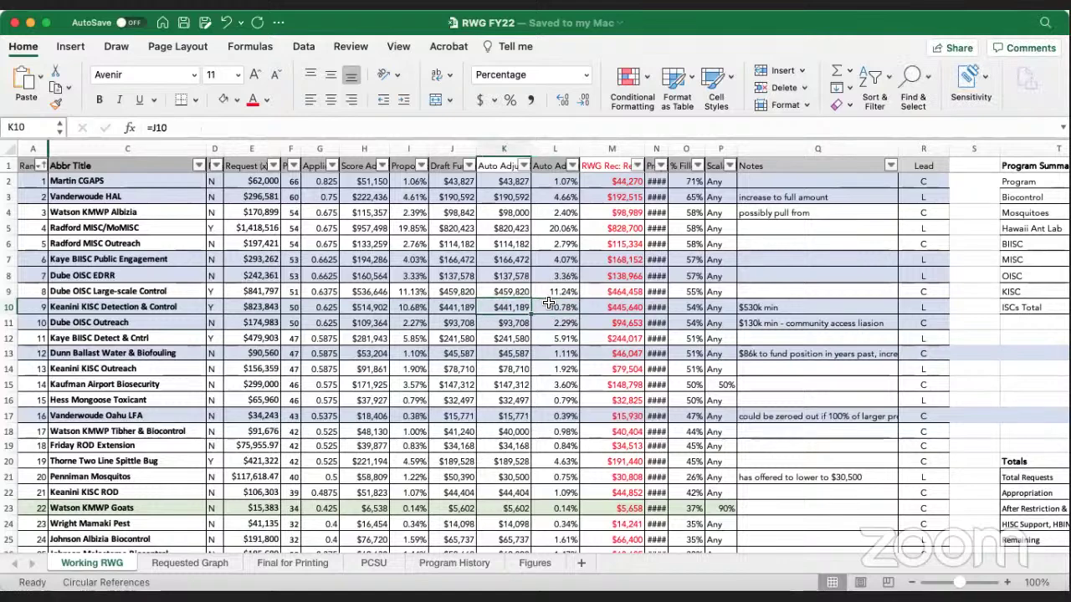
{"action": "key", "text": "Up"}
{"action": "key", "text": "Up"}
{"action": "key", "text": "Up"}
{"action": "key", "text": "Up"}
{"action": "key", "text": "Up"}
{"action": "key", "text": "Up"}
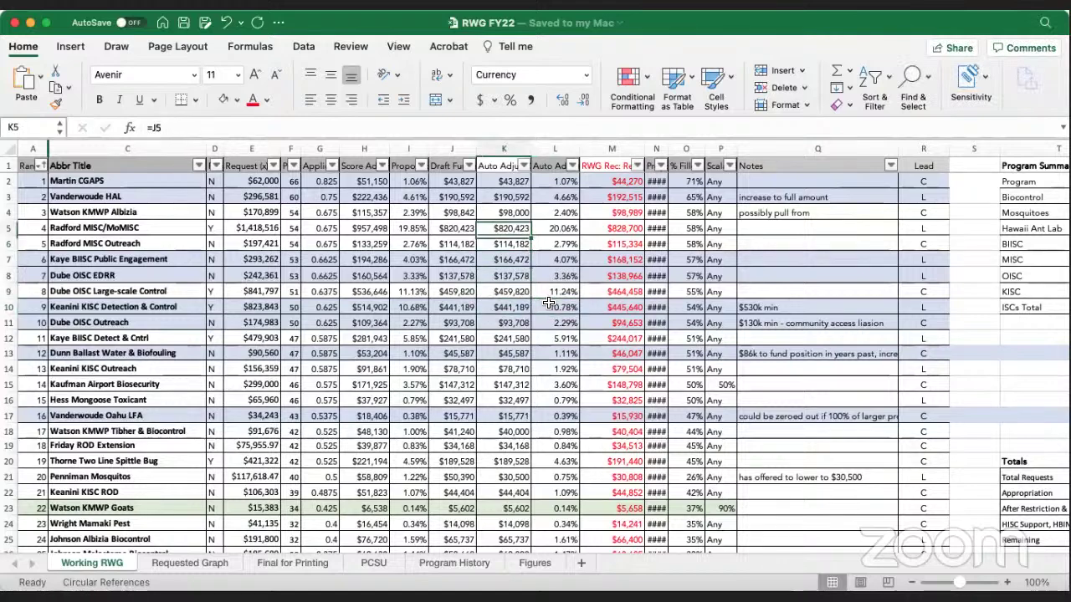
{"action": "type", "text": "68000"}
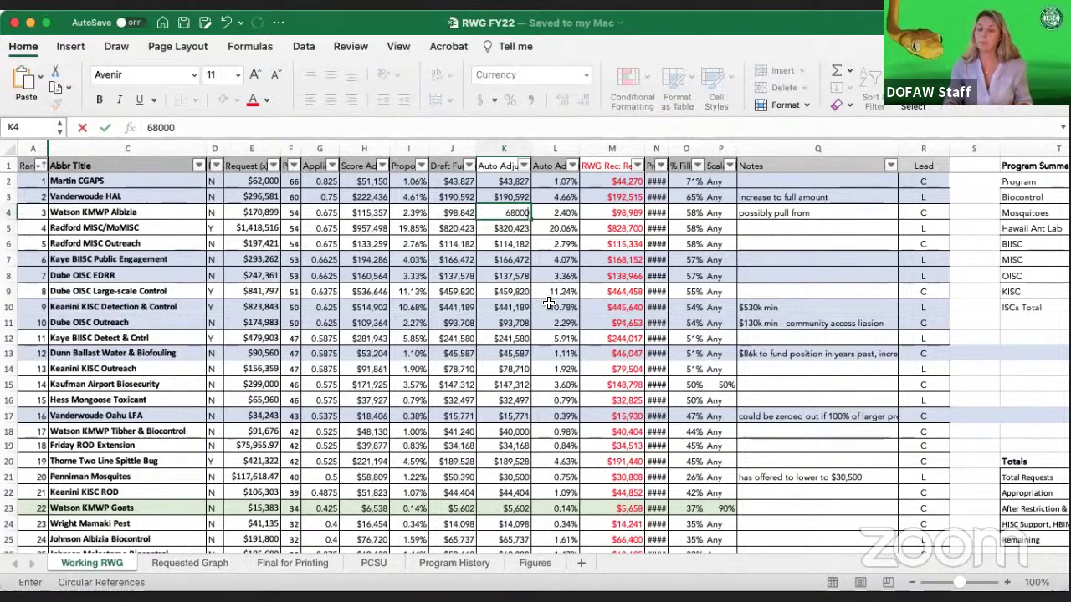
{"action": "key", "text": "Return"}
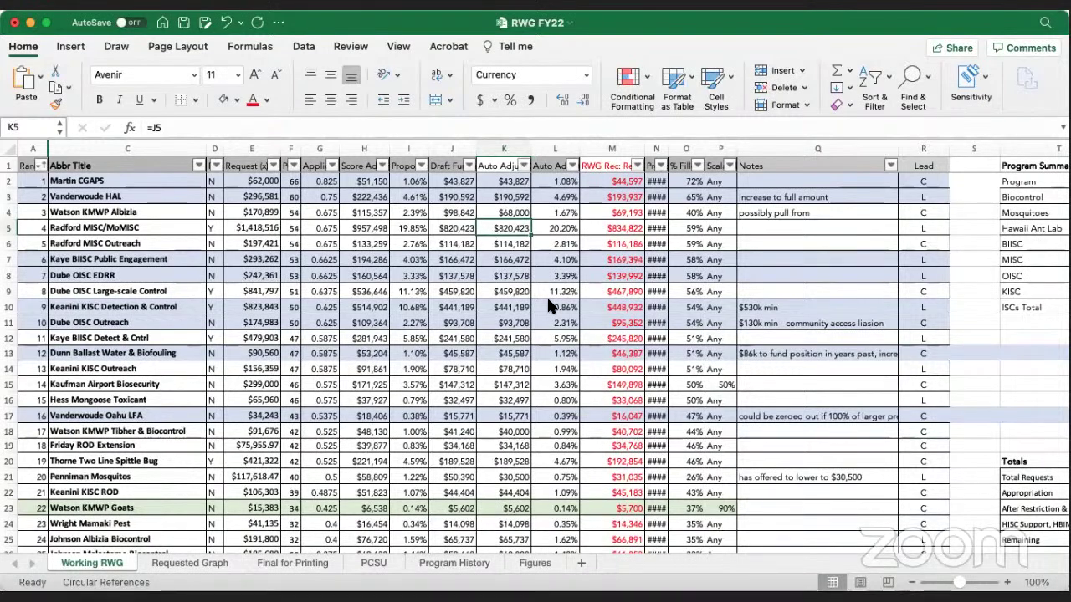
{"action": "key", "text": "super+z"}
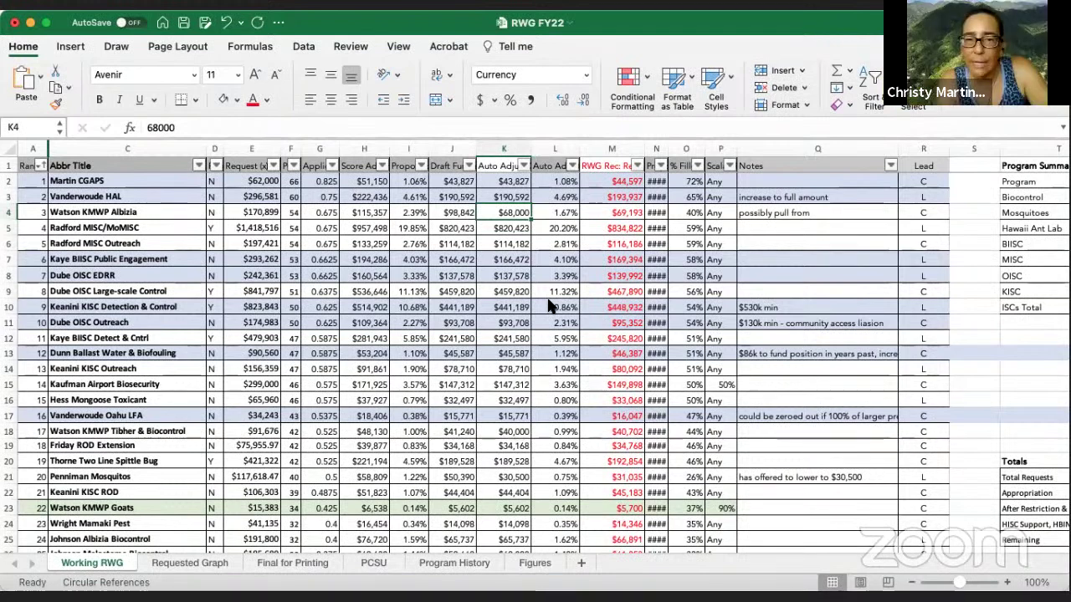
Set the rank 1 CGAPS project's auto-adjusted amount to 38000 and clear the row's fill highlighting
{"action": "left_click", "coordinate": [504, 179]}
{"action": "type", "text": "38,"}
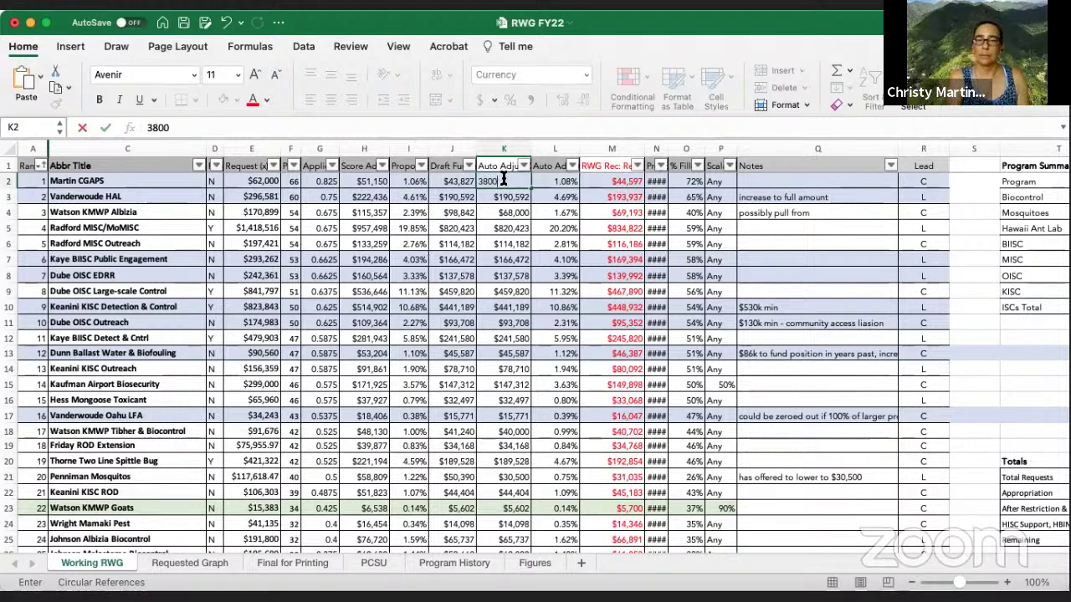
{"action": "type", "text": "000"}
{"action": "left_click", "coordinate": [506, 243]}
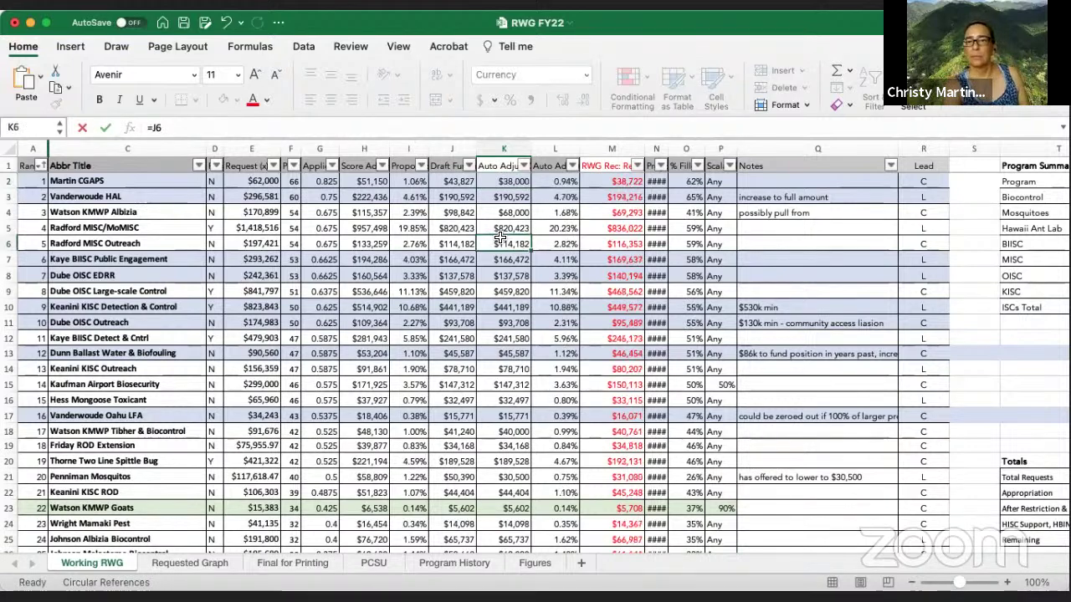
{"action": "left_click_drag", "start_coordinate": [37, 181], "coordinate": [910, 181]}
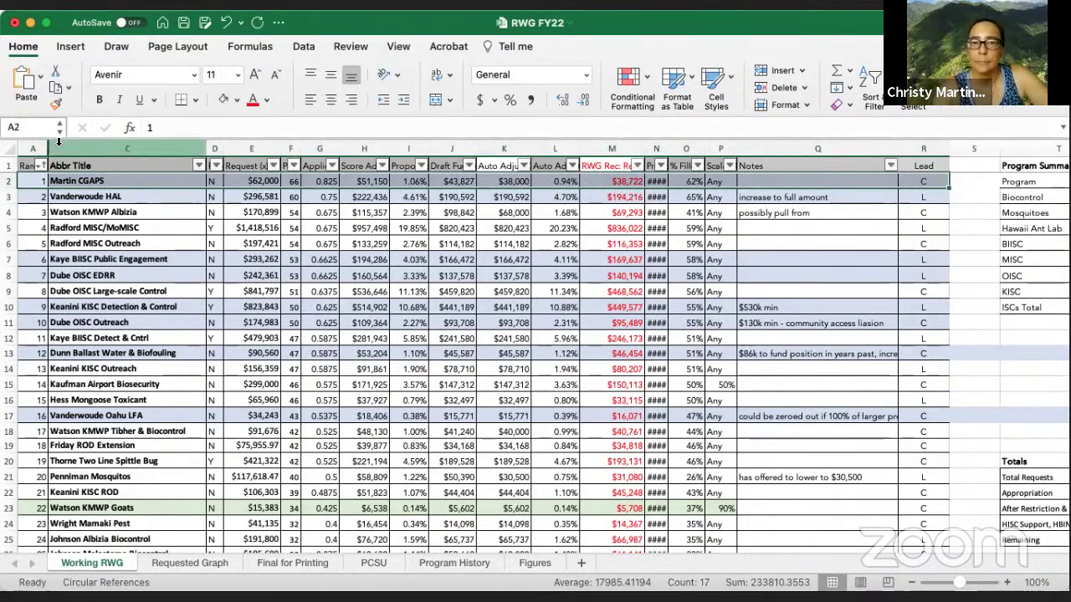
{"action": "left_click", "coordinate": [222, 100]}
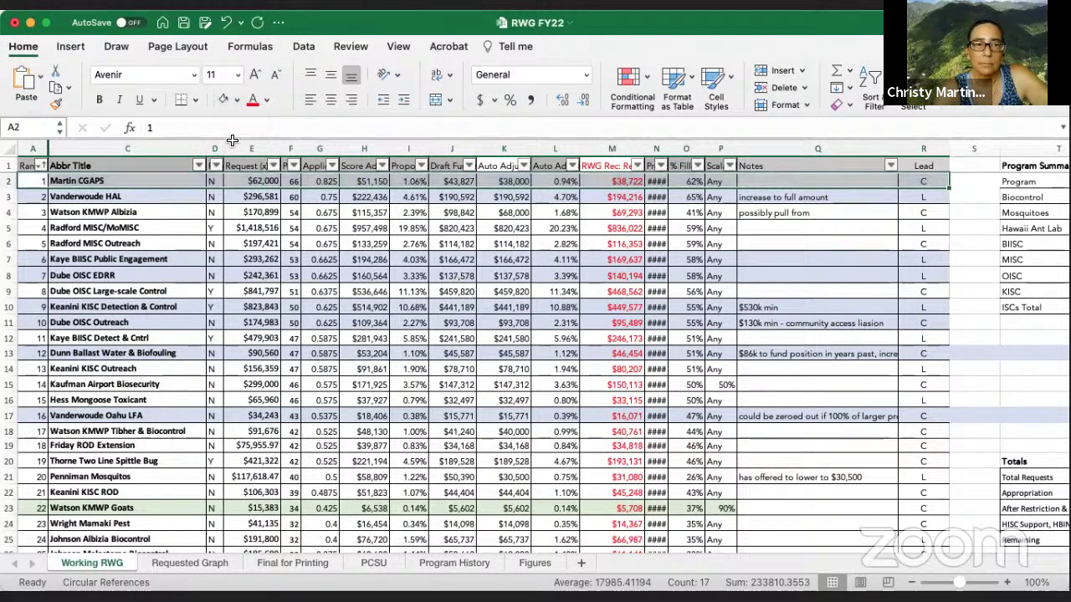
{"action": "left_click", "coordinate": [255, 212]}
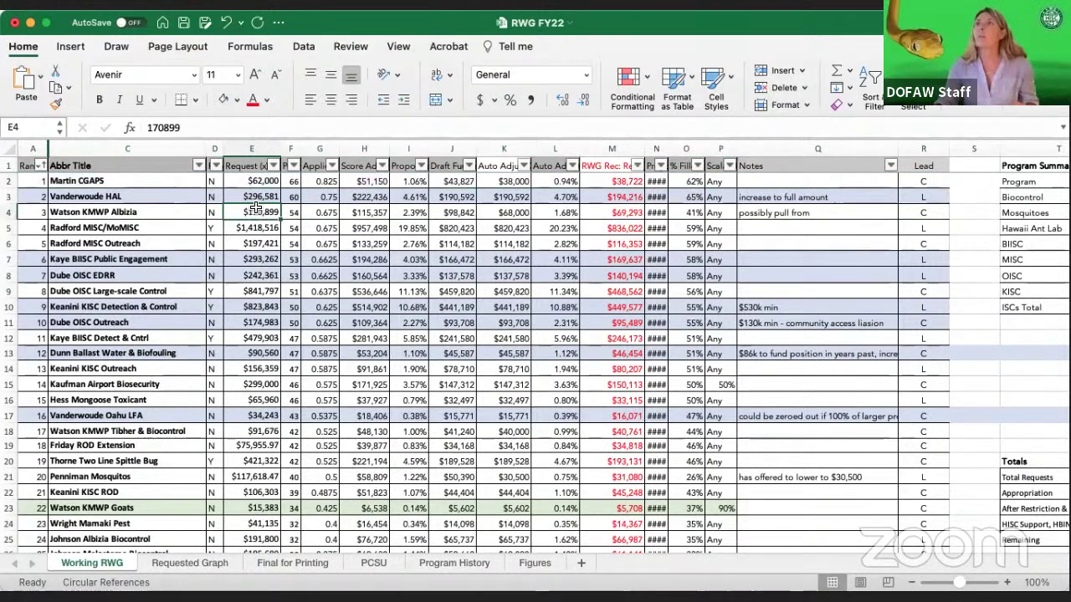
{"action": "left_click", "coordinate": [262, 203]}
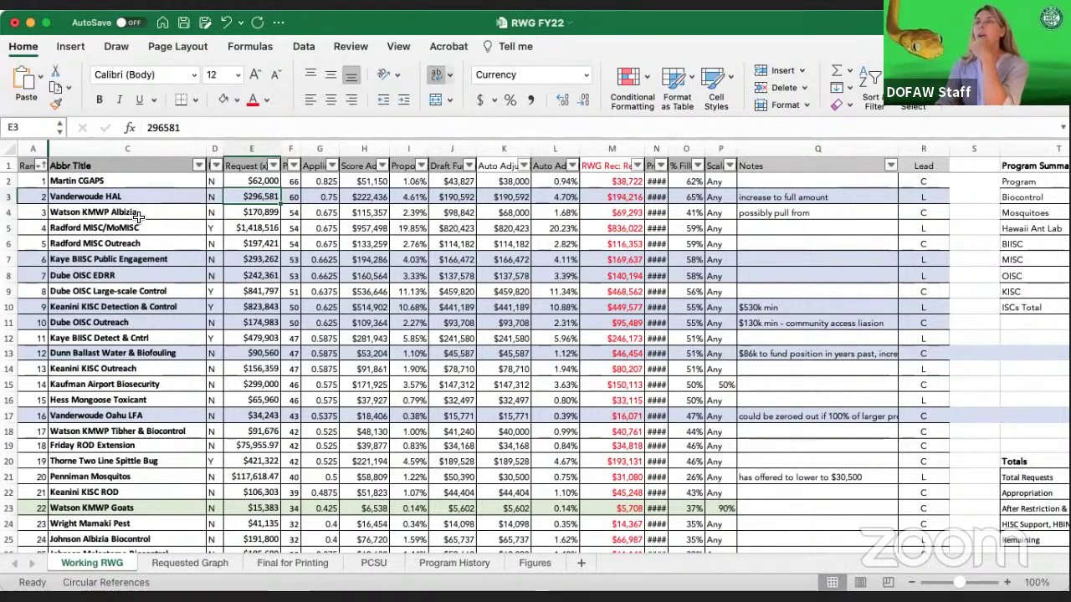
{"action": "left_click", "coordinate": [164, 228]}
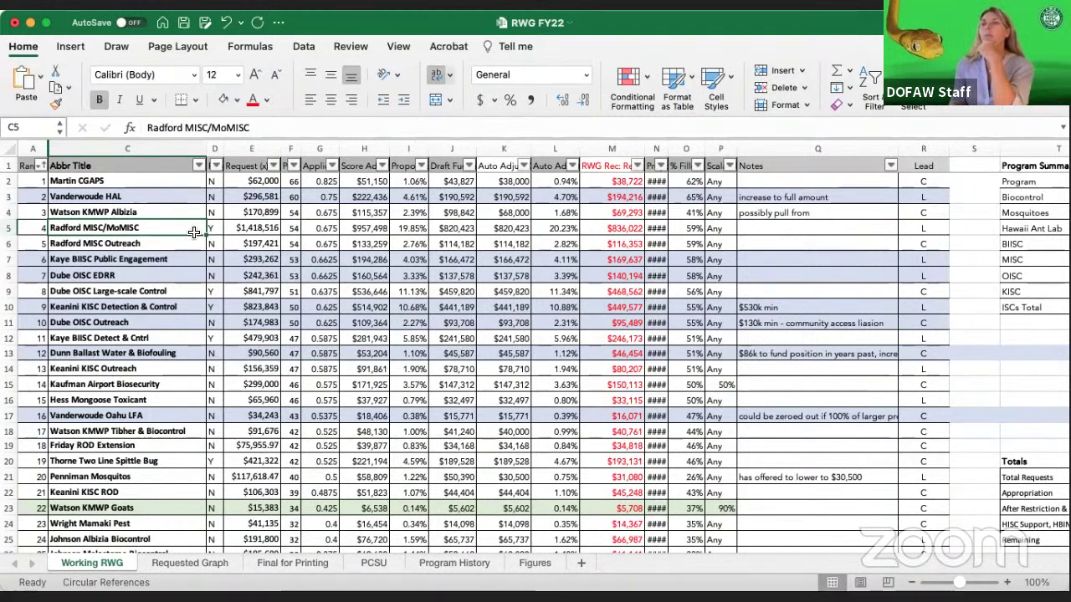
{"action": "key", "text": "Down"}
{"action": "key", "text": "Down"}
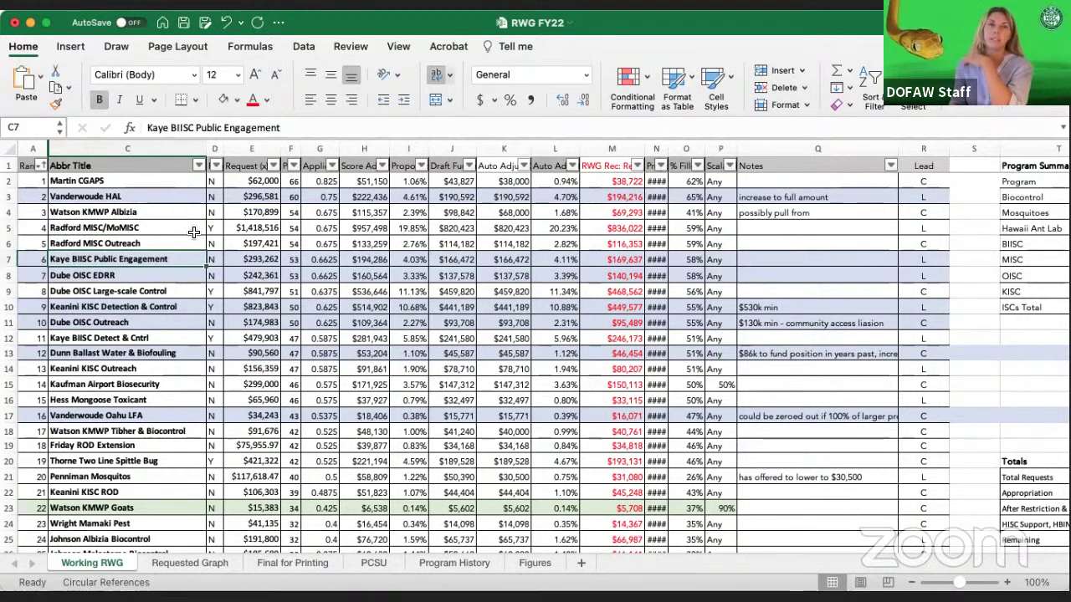
{"action": "key", "text": "Down"}
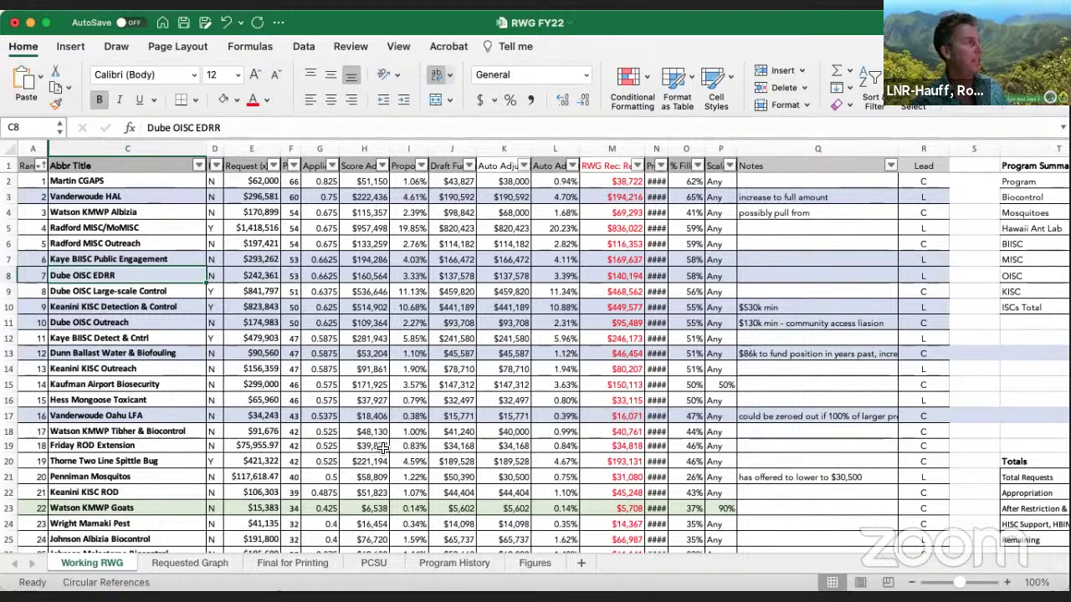
Set the rank 18 ROD Extension project's auto-adjusted amount to 30000
{"action": "left_click", "coordinate": [511, 447]}
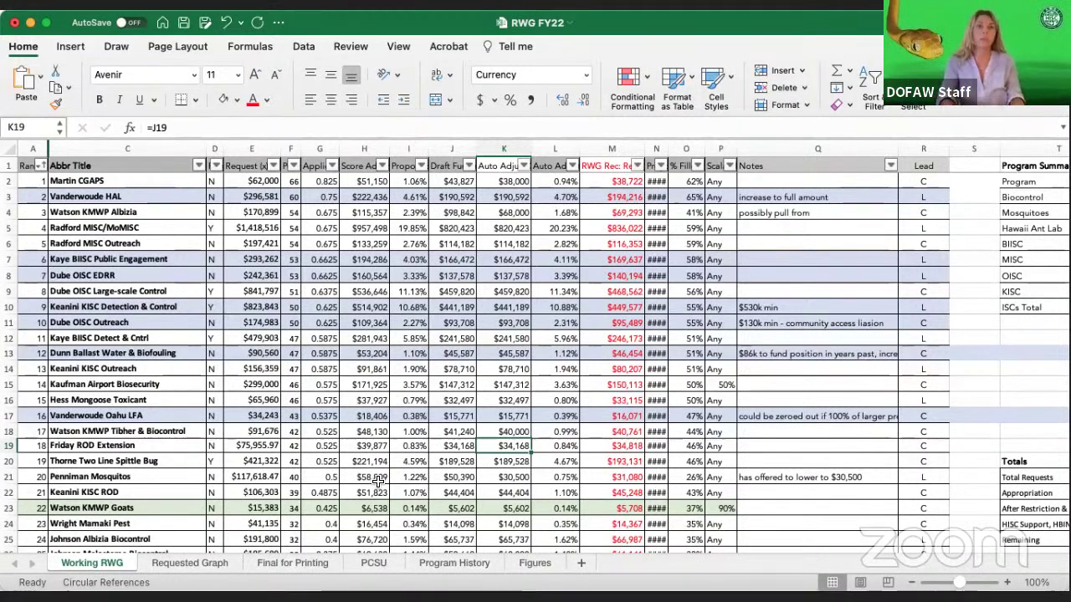
{"action": "type", "text": "30000"}
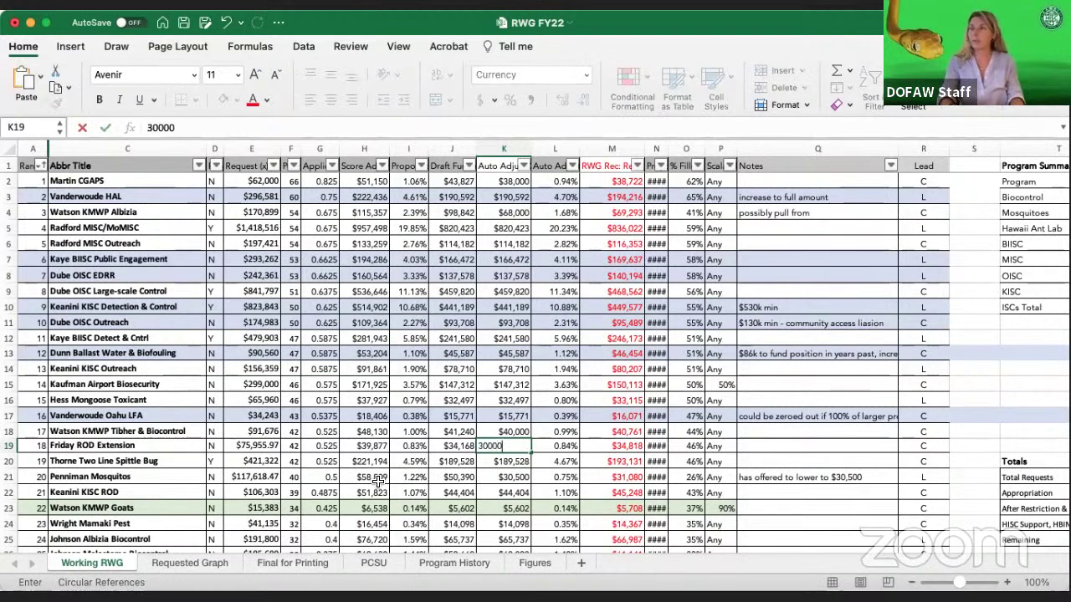
{"action": "key", "text": "Return"}
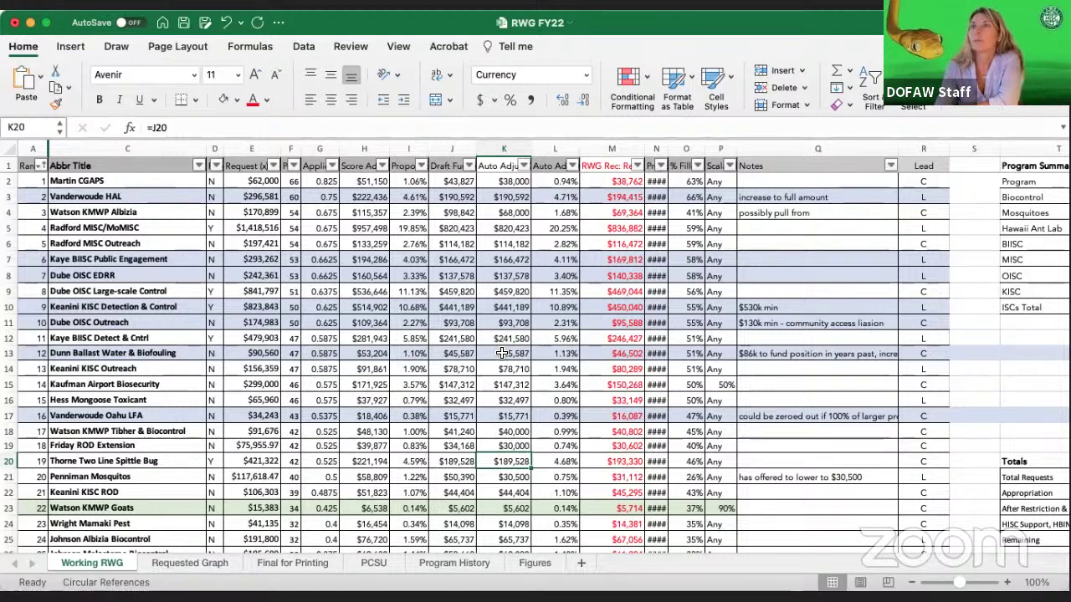
Clear the fill highlighting from the rank 22 KMWP Goats row
{"action": "scroll", "coordinate": [494, 470], "scroll_direction": "down", "scroll_amount": 4}
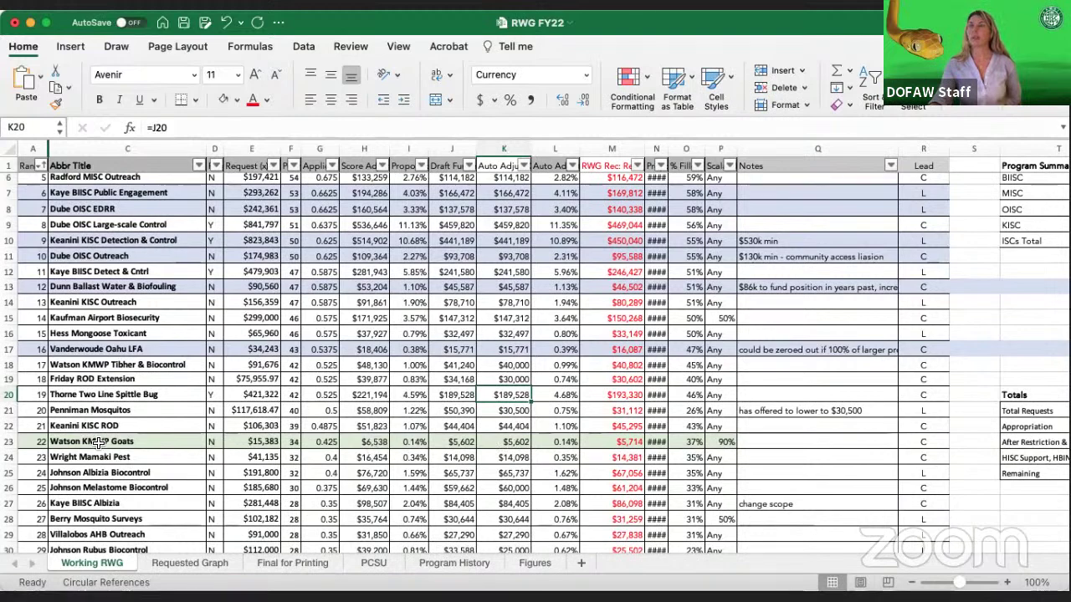
{"action": "left_click_drag", "start_coordinate": [29, 439], "coordinate": [782, 442]}
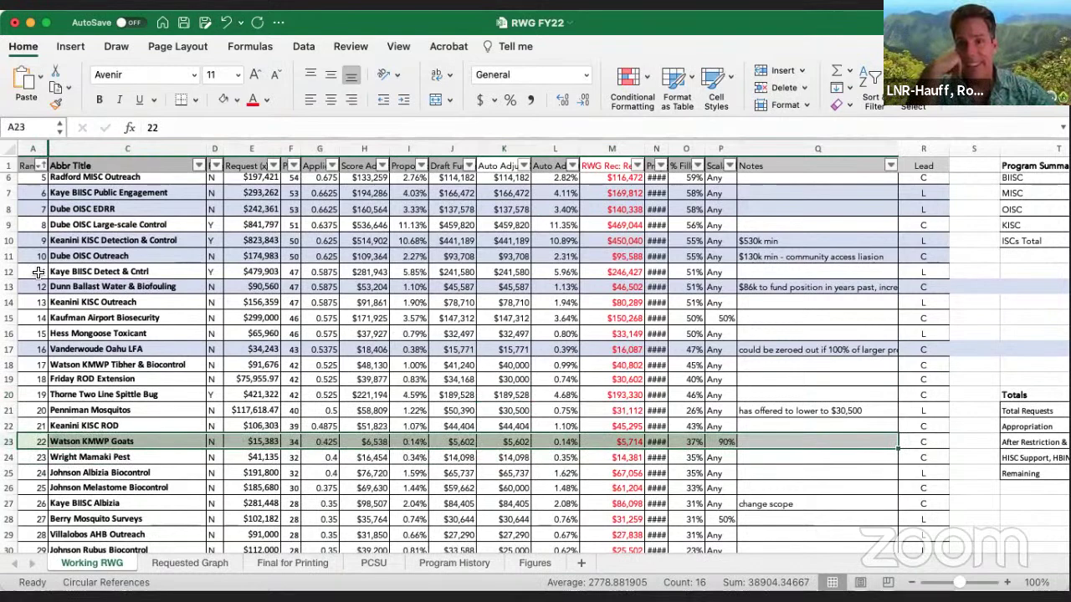
{"action": "left_click", "coordinate": [220, 99]}
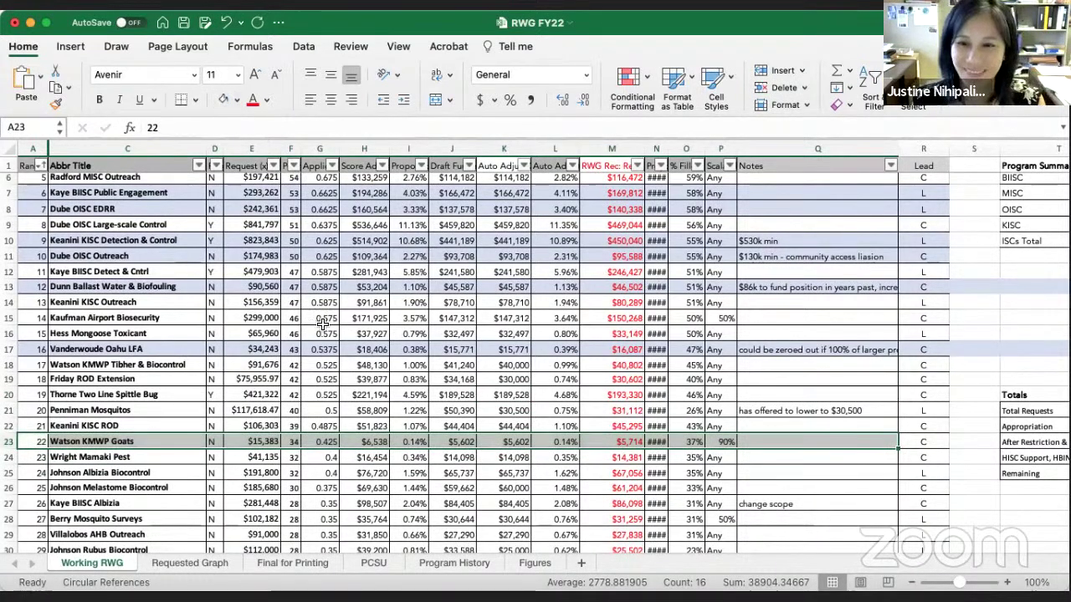
{"action": "left_click", "coordinate": [519, 441]}
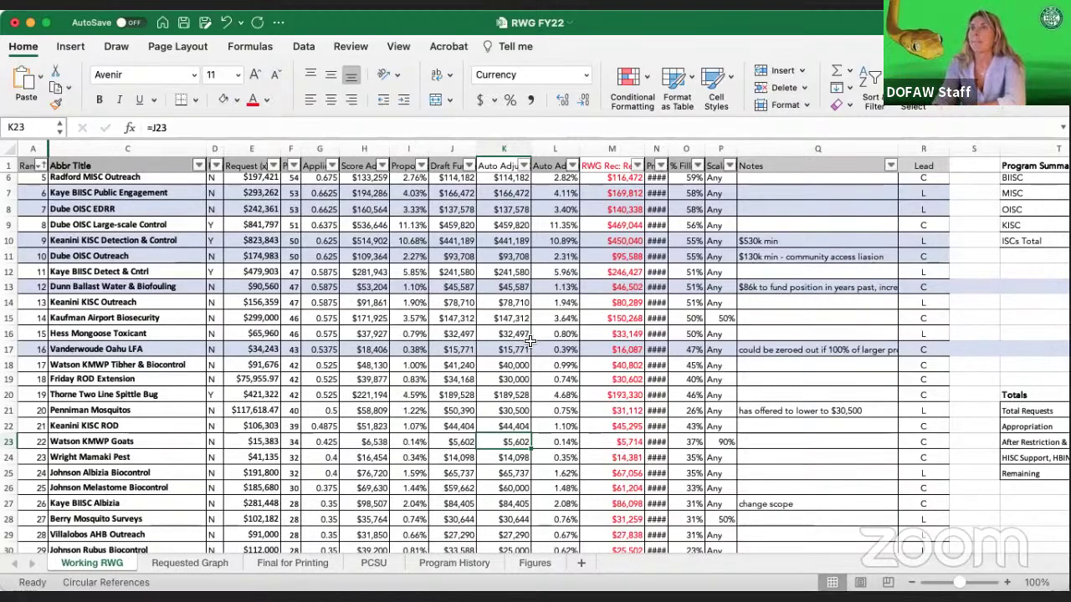
Check the auto-adjusted total and the over/under balance below the ranked projects
{"action": "scroll", "coordinate": [525, 338], "scroll_direction": "up", "scroll_amount": 4}
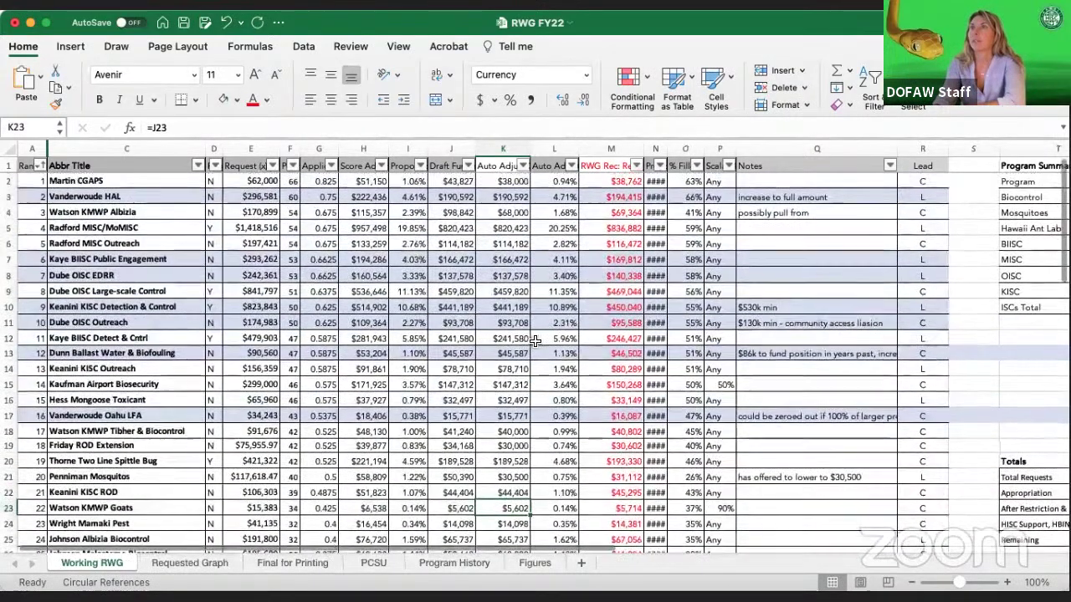
{"action": "scroll", "coordinate": [535, 340], "scroll_direction": "down", "scroll_amount": 12}
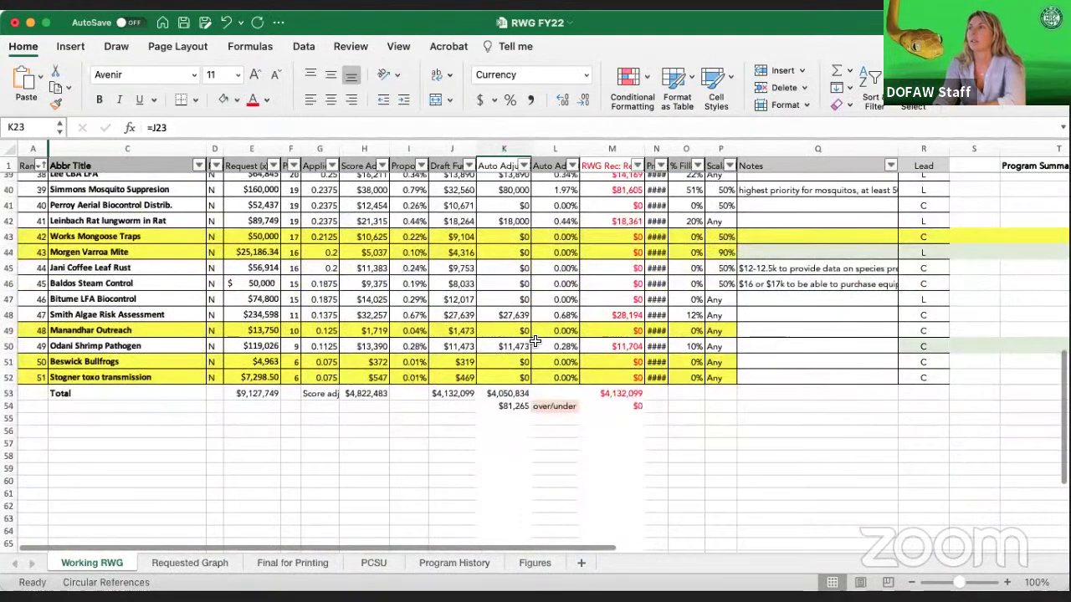
{"action": "scroll", "coordinate": [512, 322], "scroll_direction": "up", "scroll_amount": 3}
{"action": "scroll", "coordinate": [512, 322], "scroll_direction": "up", "scroll_amount": 10}
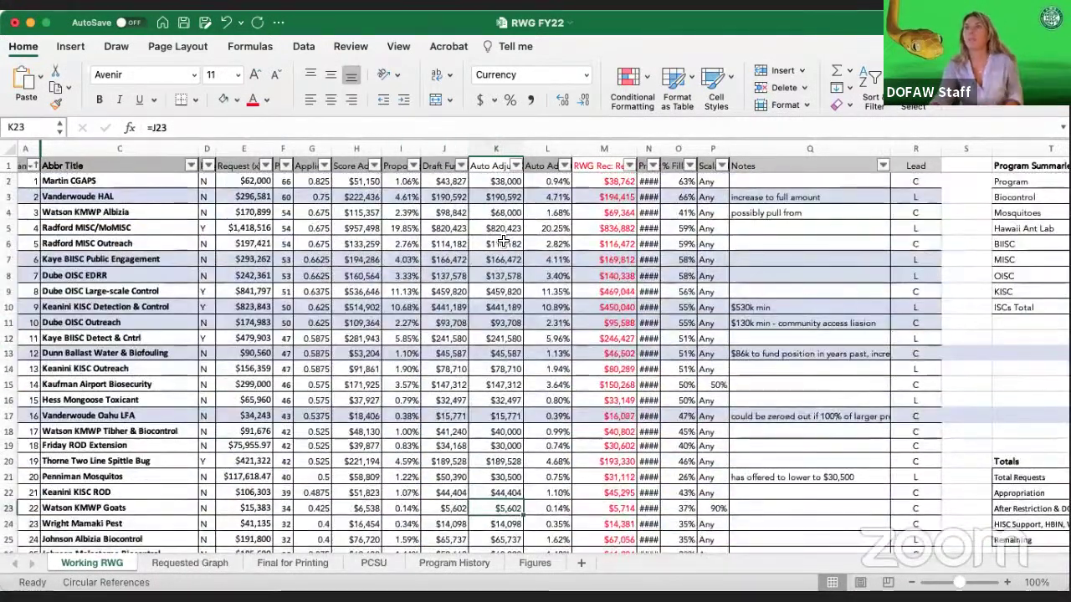
Bold the manually entered auto-adjusted amounts of the rank 1 CGAPS, rank 3 KMWP Albizia, rank 18 ROD Extension and rank 20 Mosquitos projects
{"action": "left_click", "coordinate": [507, 182]}
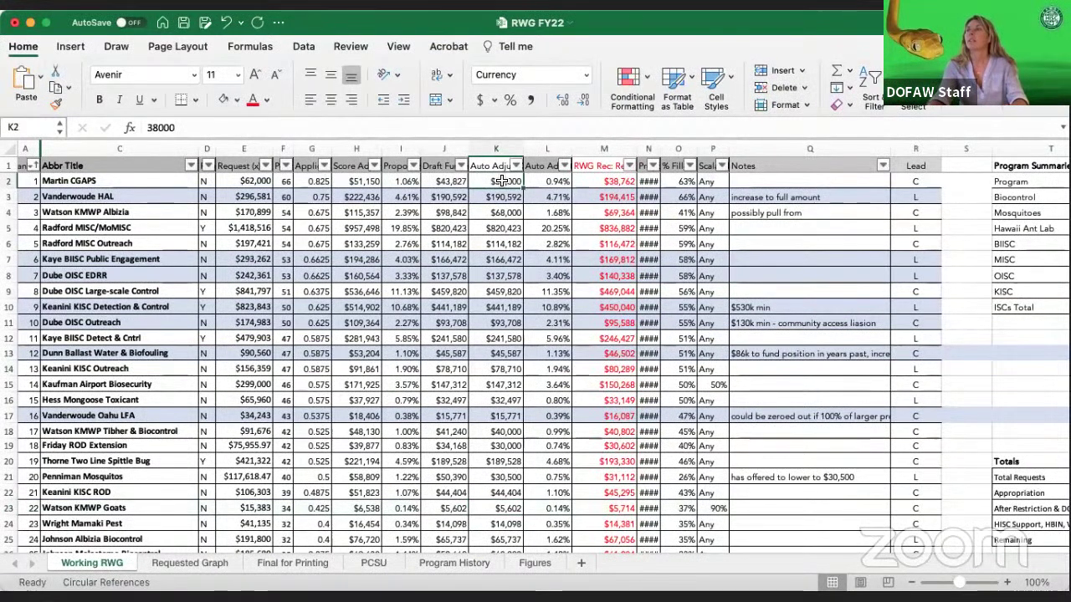
{"action": "left_click", "coordinate": [101, 100]}
{"action": "left_click", "coordinate": [507, 213]}
{"action": "left_click", "coordinate": [99, 100]}
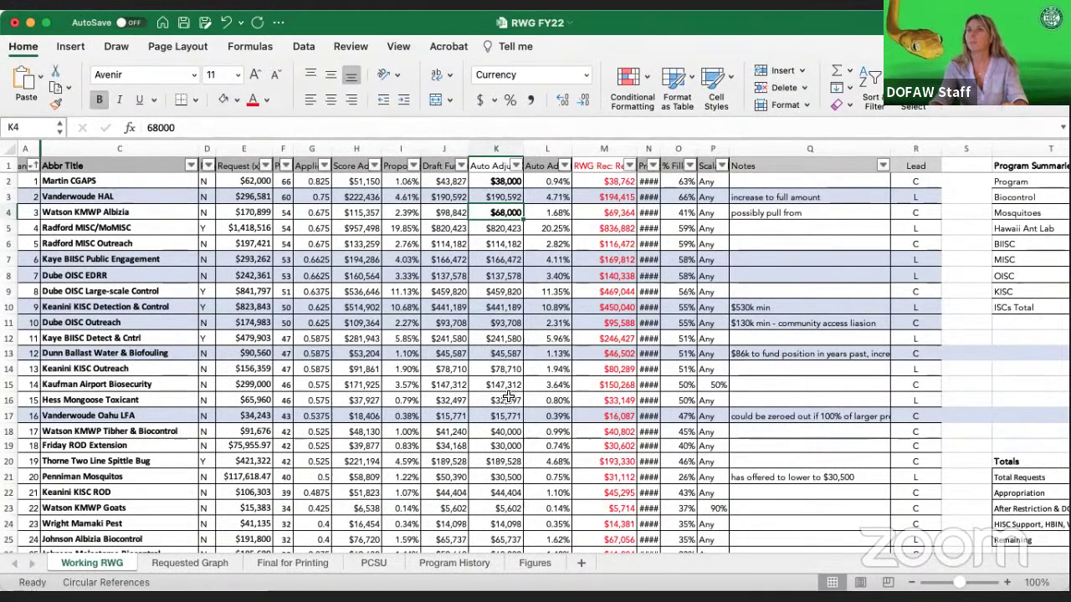
{"action": "left_click", "coordinate": [506, 445]}
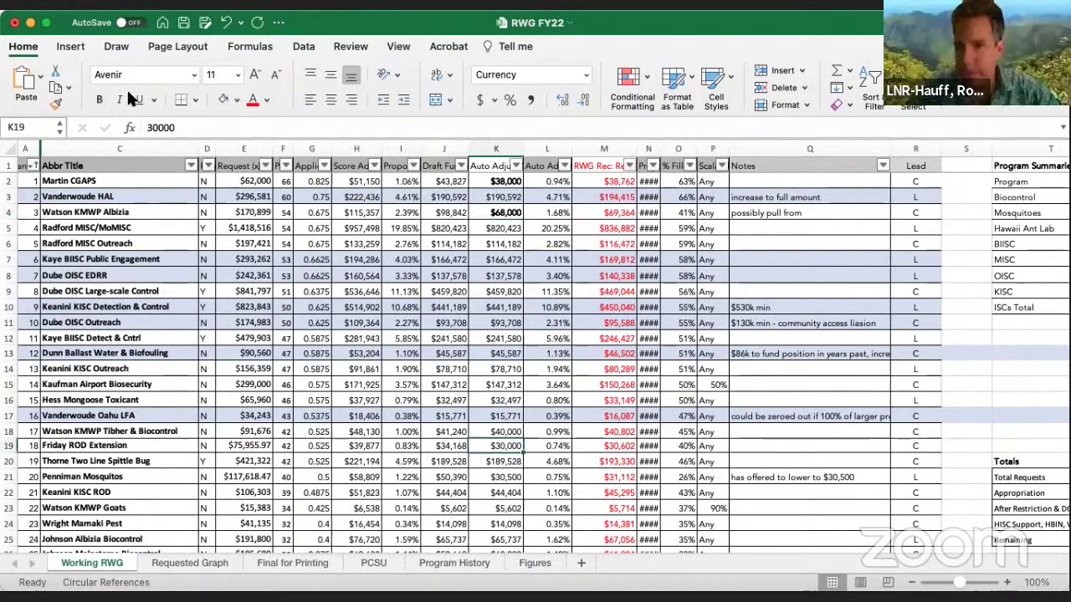
{"action": "left_click", "coordinate": [94, 96]}
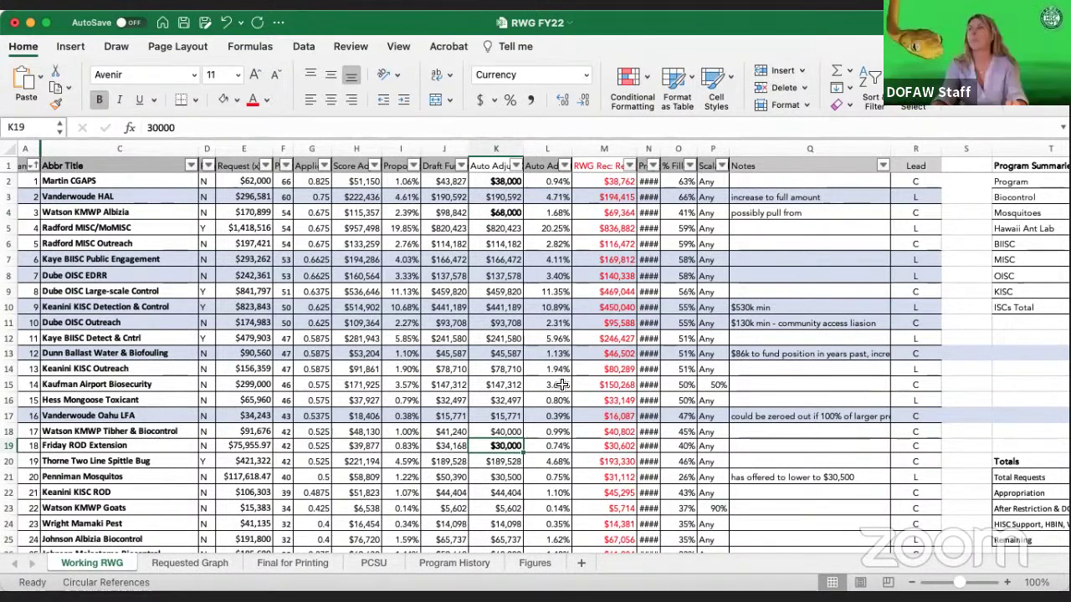
{"action": "left_click", "coordinate": [506, 477]}
{"action": "left_click", "coordinate": [99, 101]}
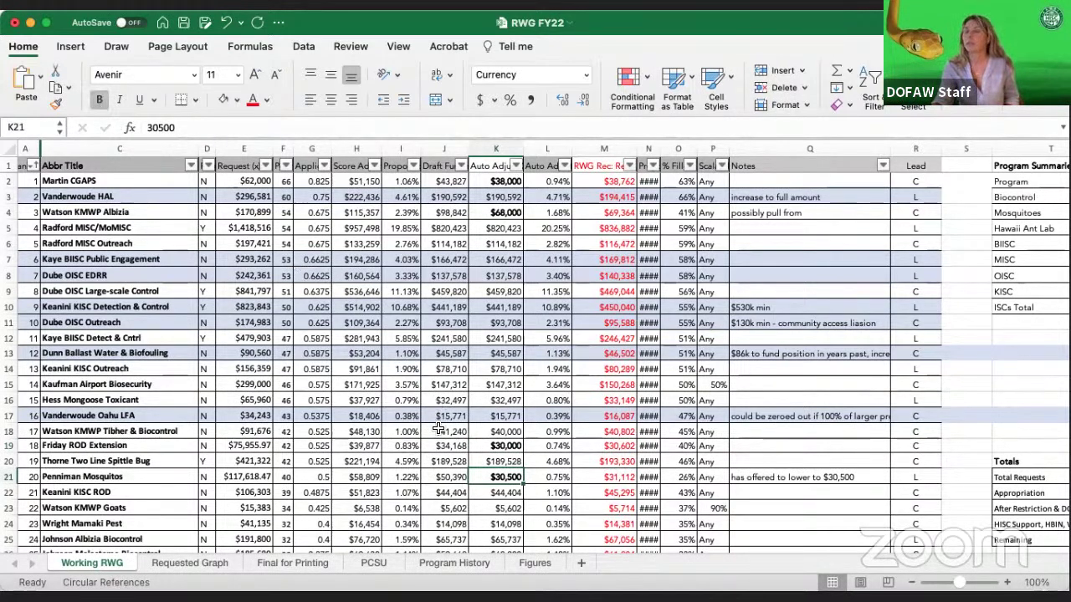
Review the auto-adjusted amounts of the mid-ranked projects and compare them with the Program Summaries and Totals tables
{"action": "left_click", "coordinate": [498, 507]}
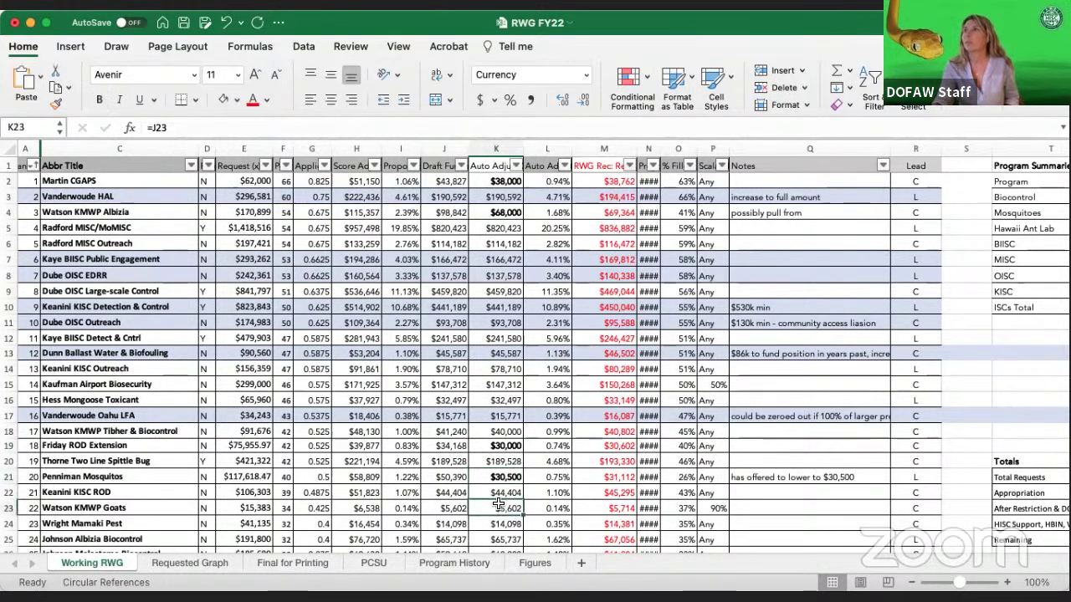
{"action": "scroll", "coordinate": [508, 482], "scroll_direction": "down", "scroll_amount": 6}
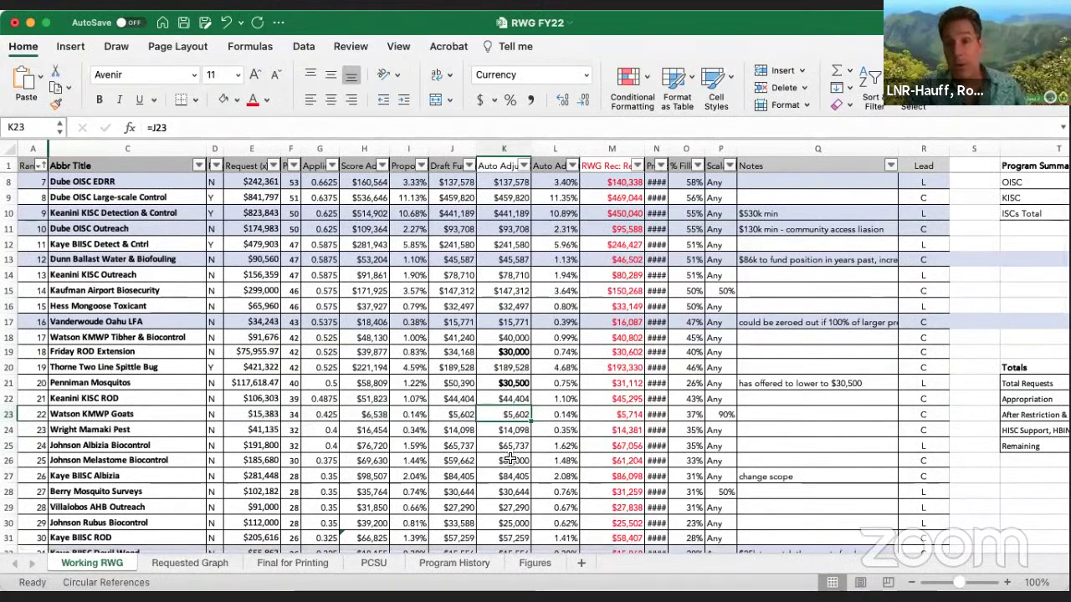
{"action": "scroll", "coordinate": [509, 459], "scroll_direction": "down", "scroll_amount": 1}
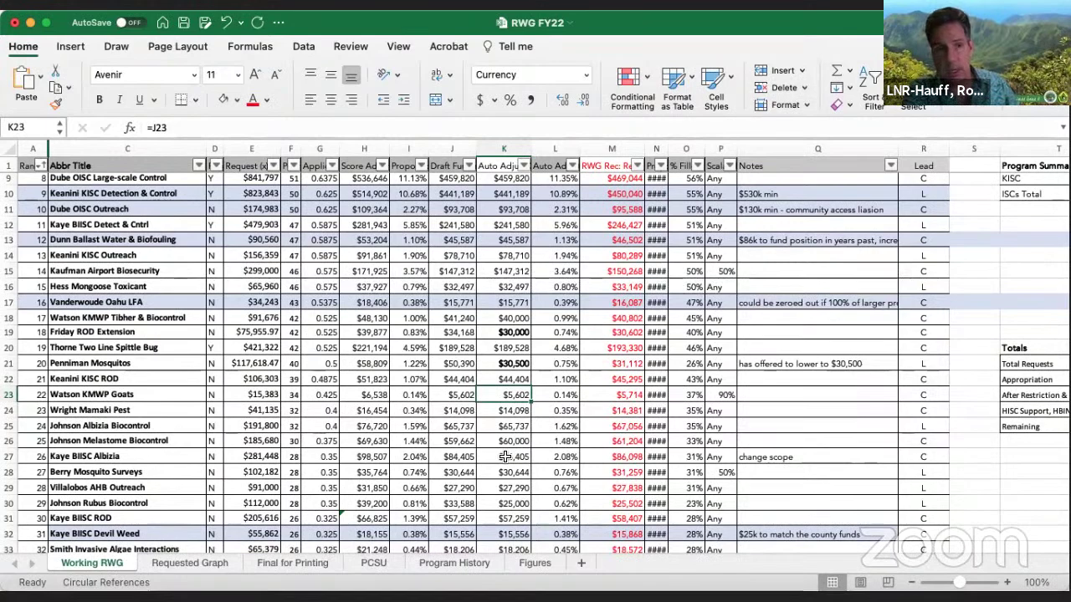
{"action": "scroll", "coordinate": [657, 401], "scroll_direction": "up", "scroll_amount": 3}
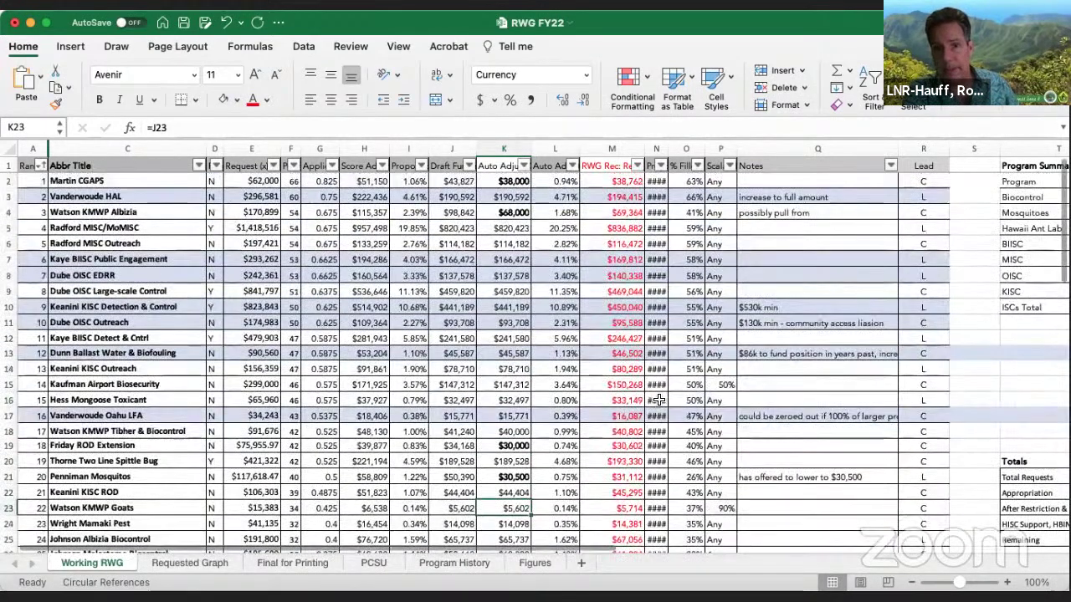
{"action": "scroll", "coordinate": [656, 401], "scroll_direction": "right", "scroll_amount": 5}
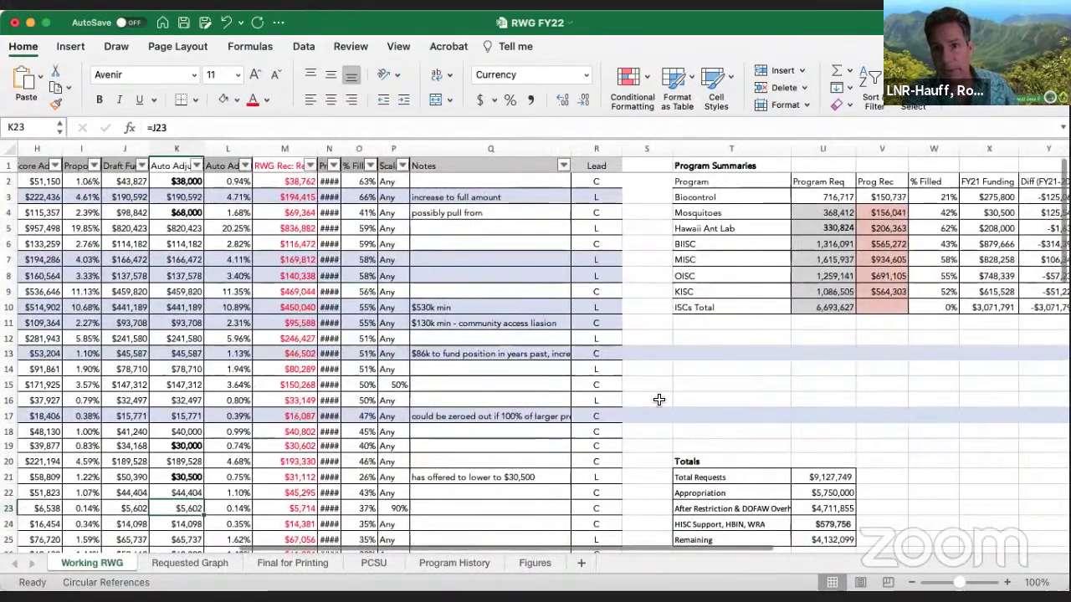
{"action": "scroll", "coordinate": [658, 399], "scroll_direction": "right", "scroll_amount": 2}
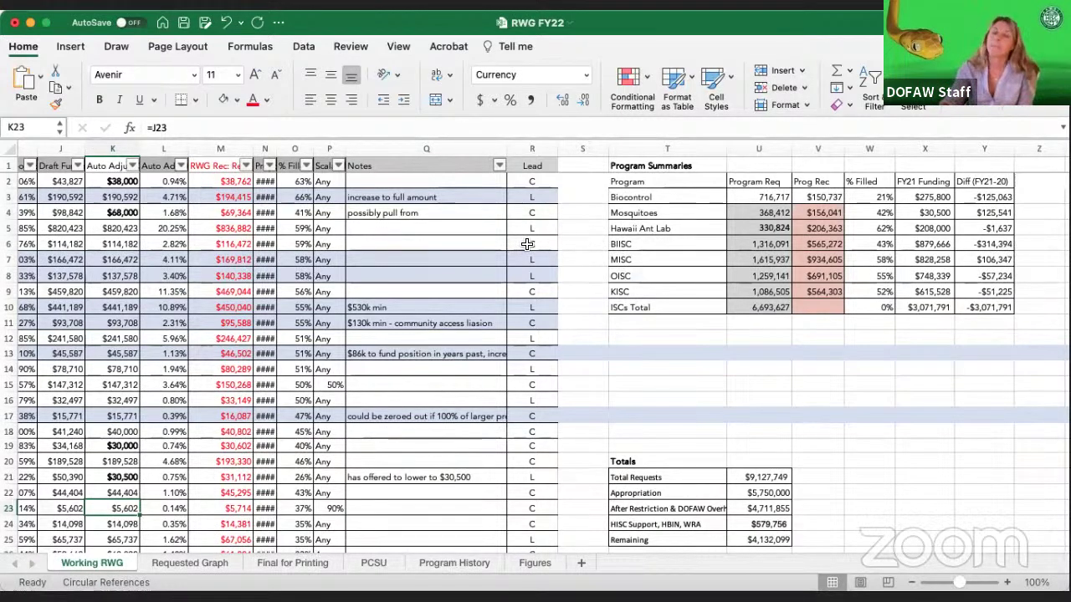
{"action": "scroll", "coordinate": [527, 243], "scroll_direction": "left", "scroll_amount": 8}
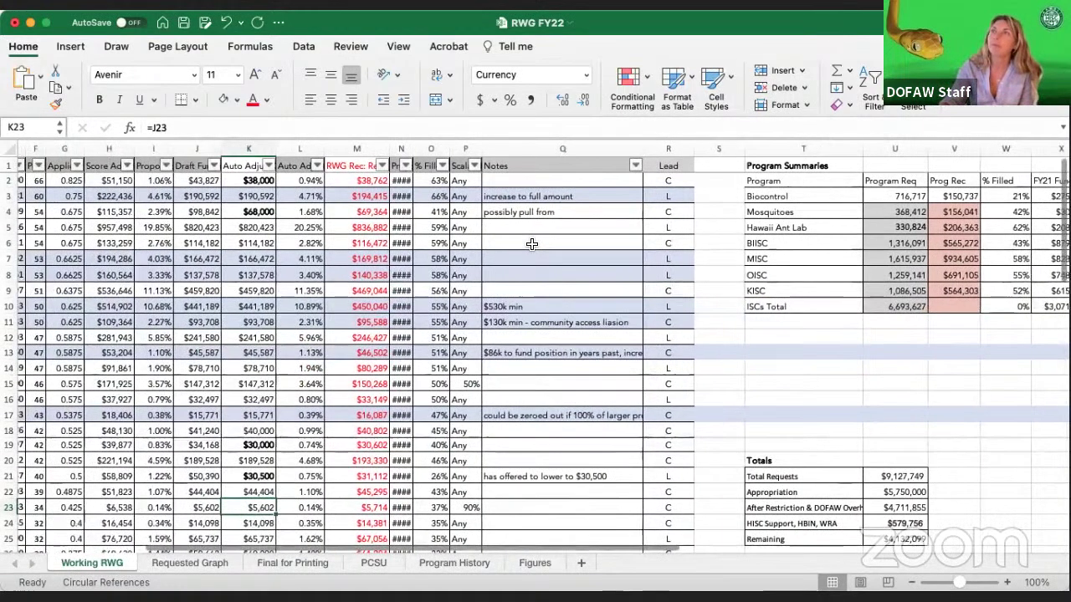
Compare the BIISC Public Engagement and OISC EDRR project rows with the Program Summaries table's recommendations and FY21 funding differences
{"action": "scroll", "coordinate": [531, 244], "scroll_direction": "left", "scroll_amount": 4}
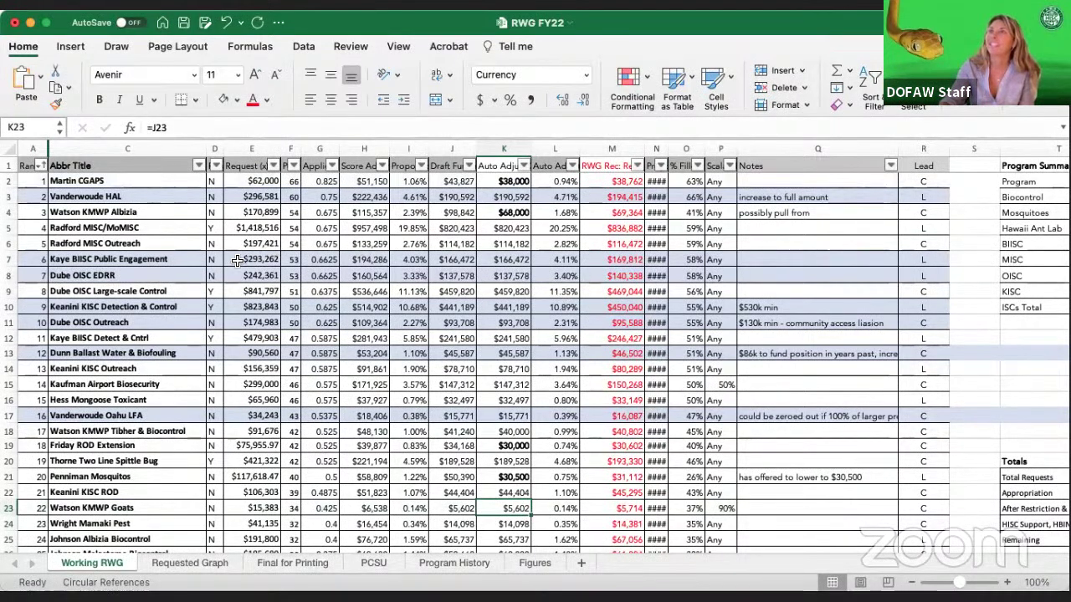
{"action": "left_click", "coordinate": [142, 261]}
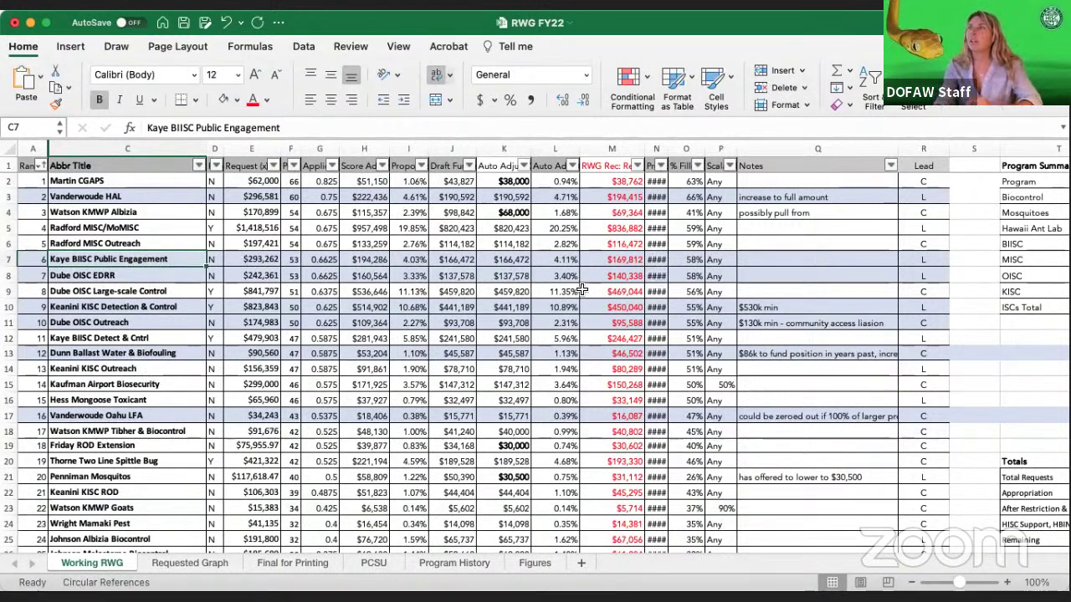
{"action": "left_click", "coordinate": [169, 280]}
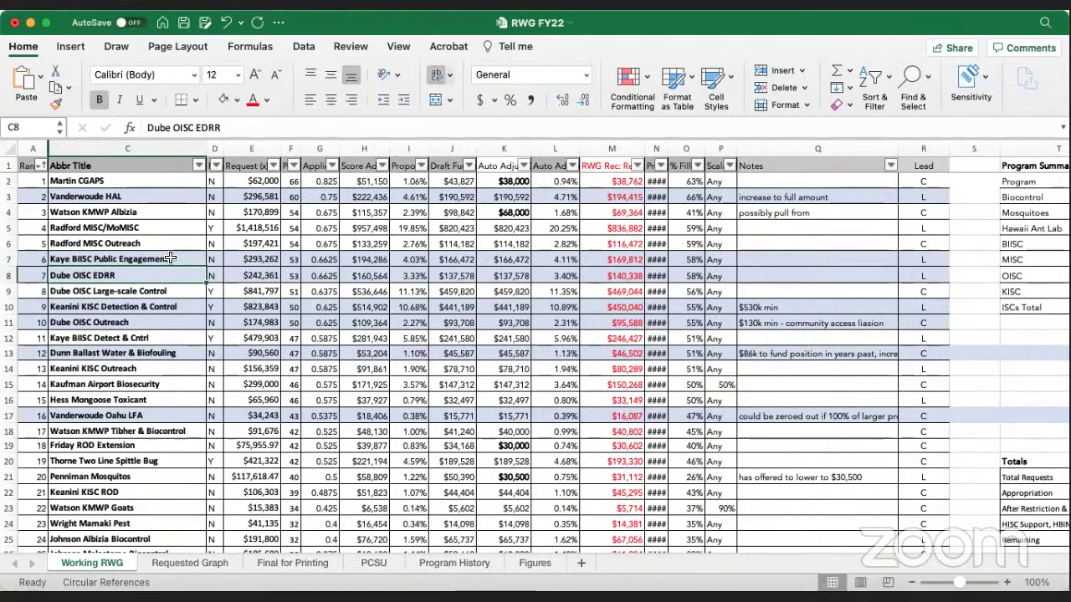
{"action": "left_click", "coordinate": [170, 258]}
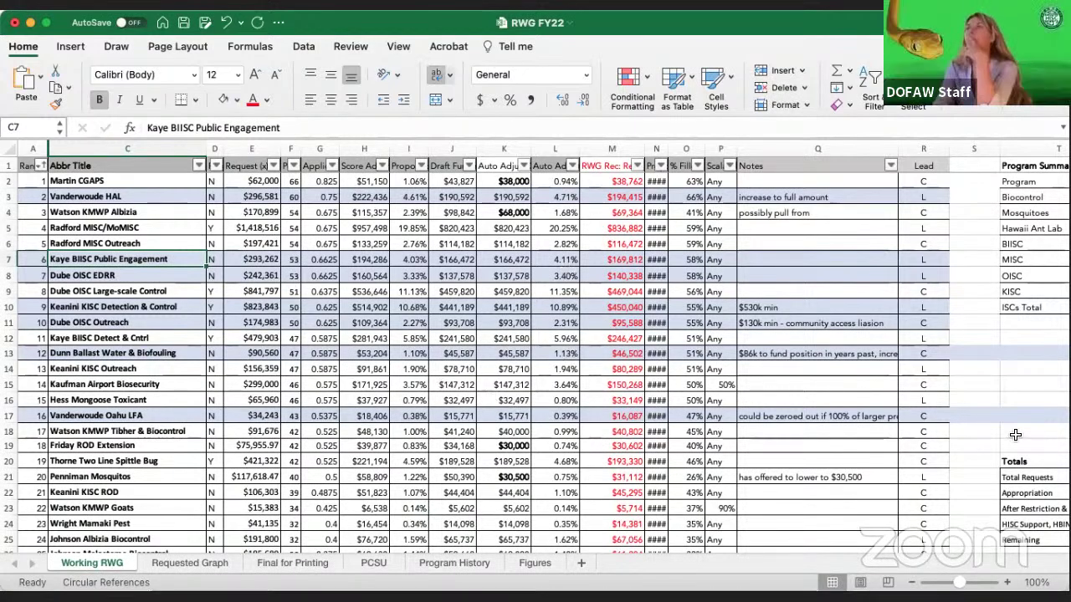
{"action": "scroll", "coordinate": [1014, 434], "scroll_direction": "right", "scroll_amount": 3}
{"action": "scroll", "coordinate": [1014, 434], "scroll_direction": "right", "scroll_amount": 5}
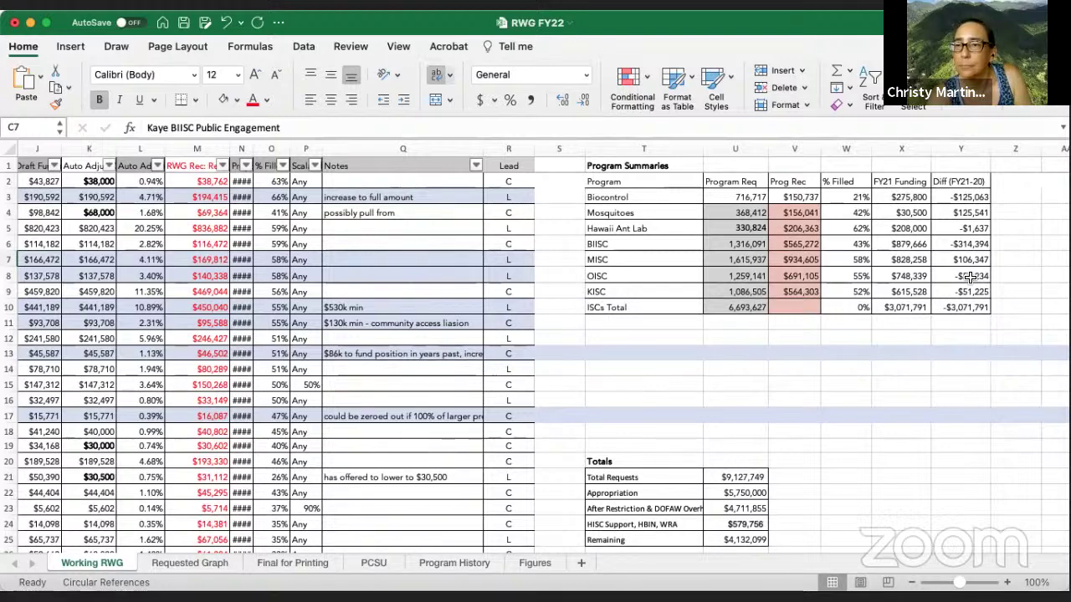
{"action": "scroll", "coordinate": [540, 288], "scroll_direction": "left", "scroll_amount": 10}
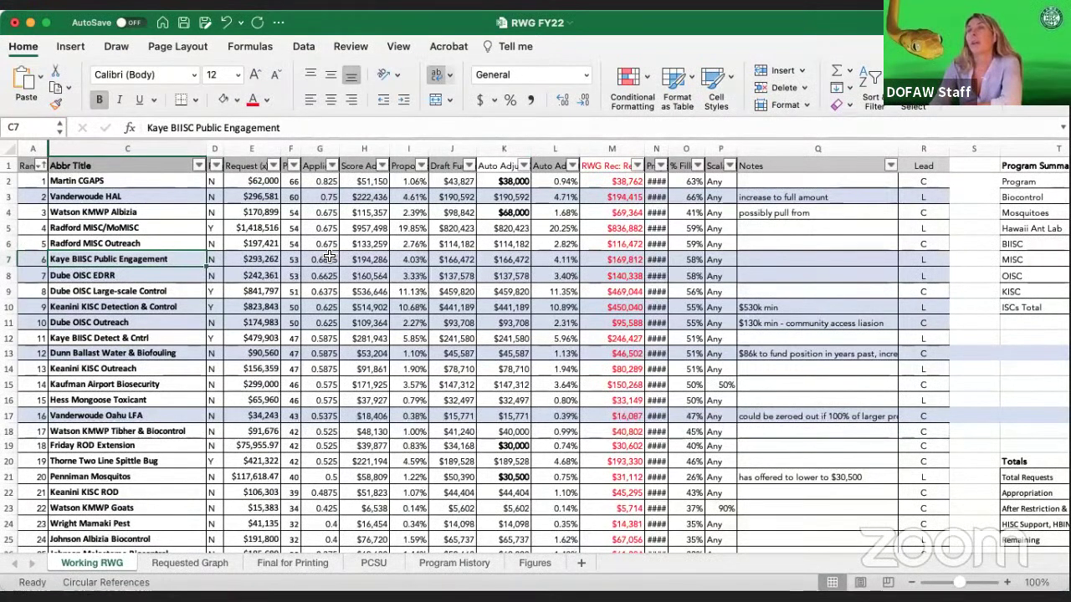
Select the MISC/MoMISC project's auto-adjusted amount in K5 and review the Program Summaries and Totals tables against the project rows
{"action": "left_click", "coordinate": [451, 228]}
{"action": "left_click", "coordinate": [506, 230]}
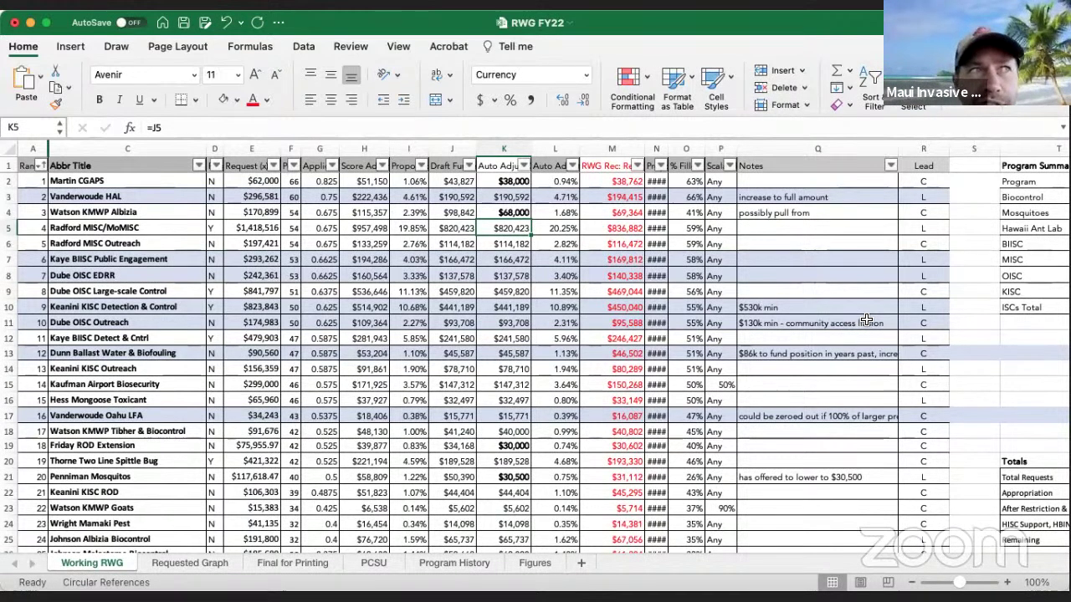
{"action": "scroll", "coordinate": [866, 320], "scroll_direction": "right", "scroll_amount": 10}
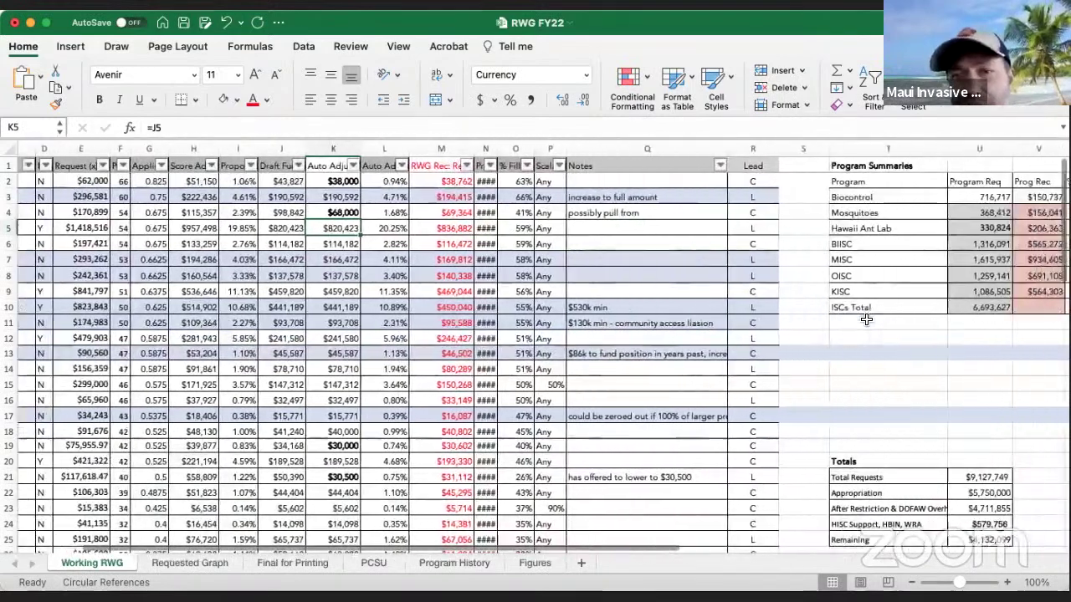
{"action": "scroll", "coordinate": [865, 319], "scroll_direction": "right", "scroll_amount": 5}
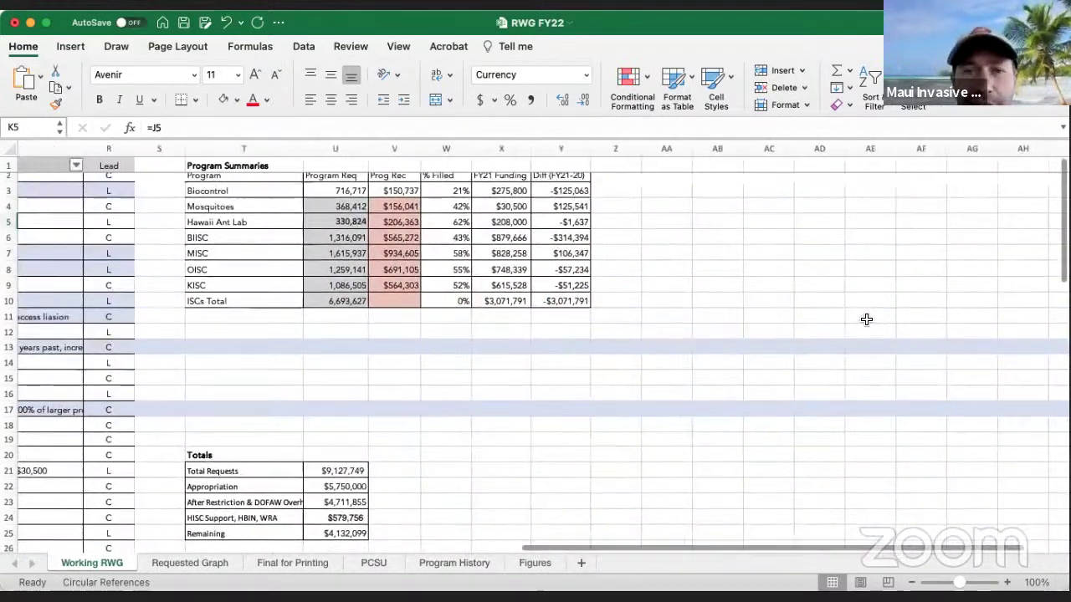
{"action": "scroll", "coordinate": [866, 320], "scroll_direction": "left", "scroll_amount": 5}
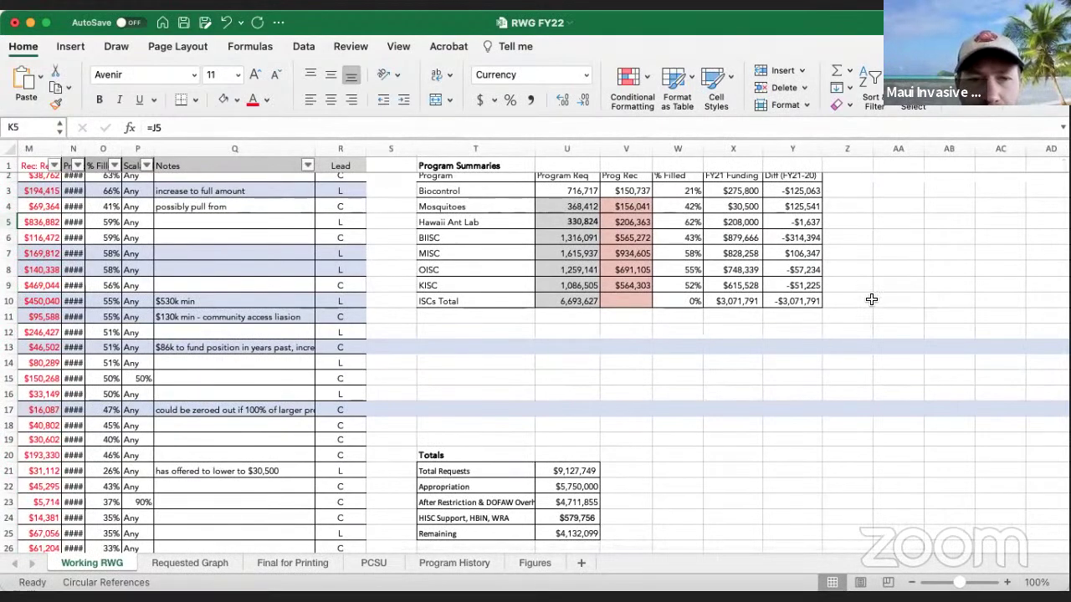
{"action": "scroll", "coordinate": [891, 309], "scroll_direction": "left", "scroll_amount": 2}
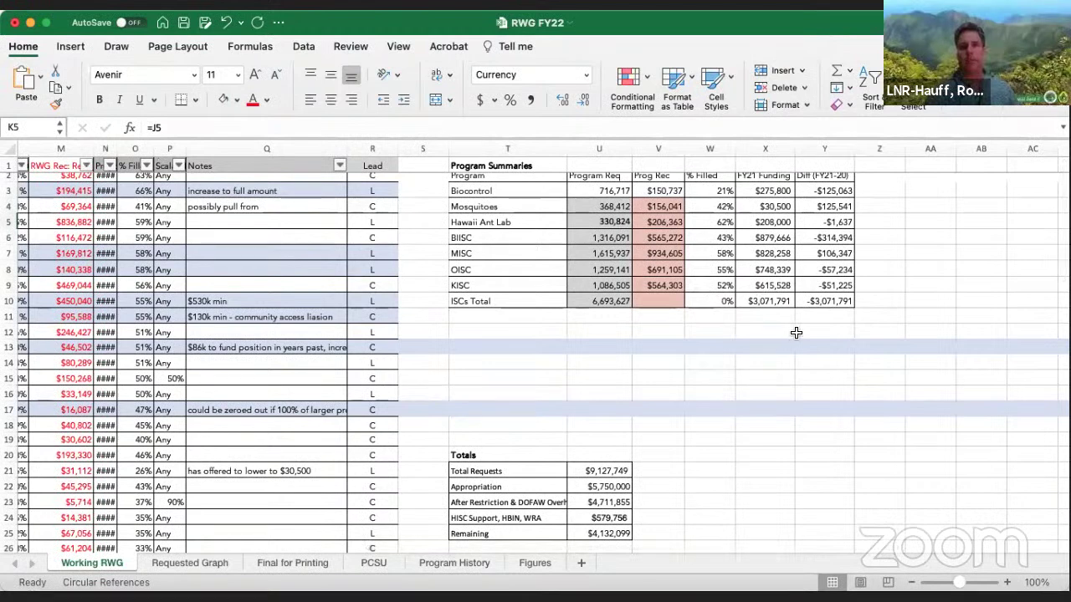
{"action": "scroll", "coordinate": [861, 333], "scroll_direction": "left", "scroll_amount": 2}
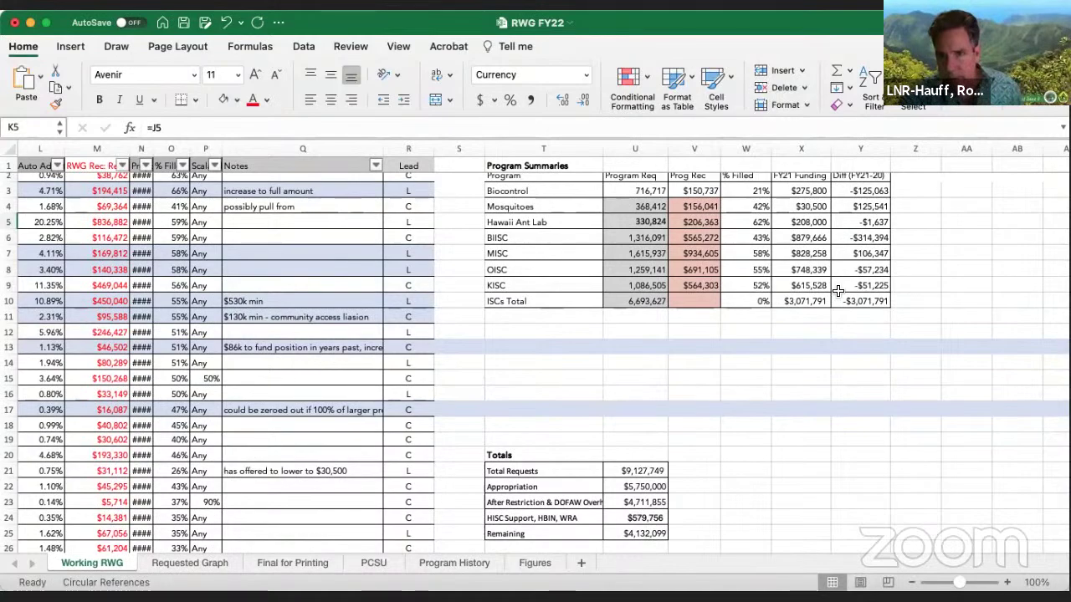
{"action": "scroll", "coordinate": [288, 322], "scroll_direction": "left", "scroll_amount": 5}
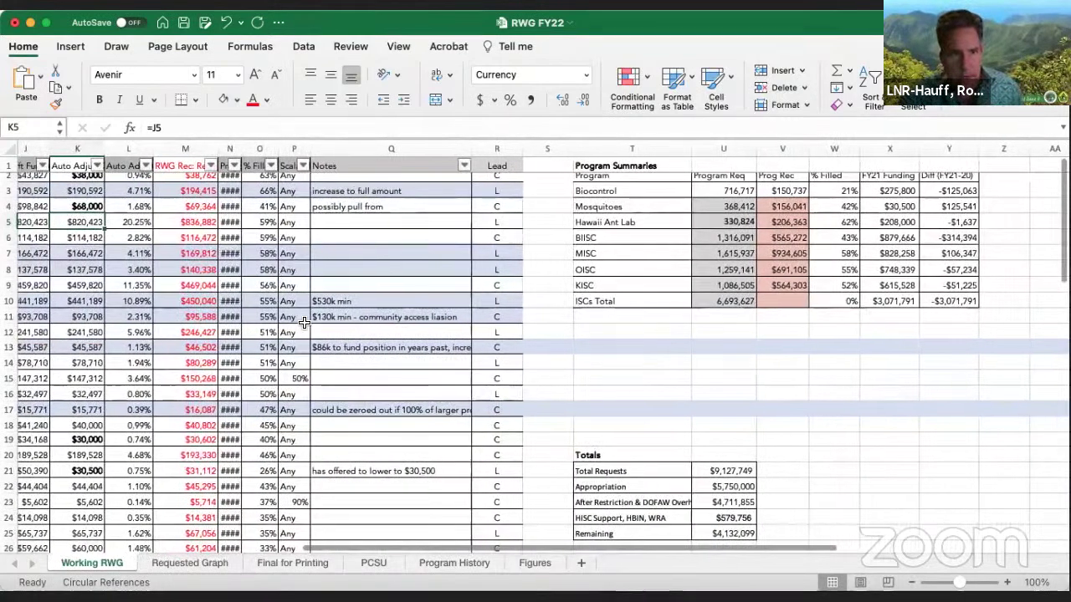
{"action": "scroll", "coordinate": [289, 333], "scroll_direction": "left", "scroll_amount": 5}
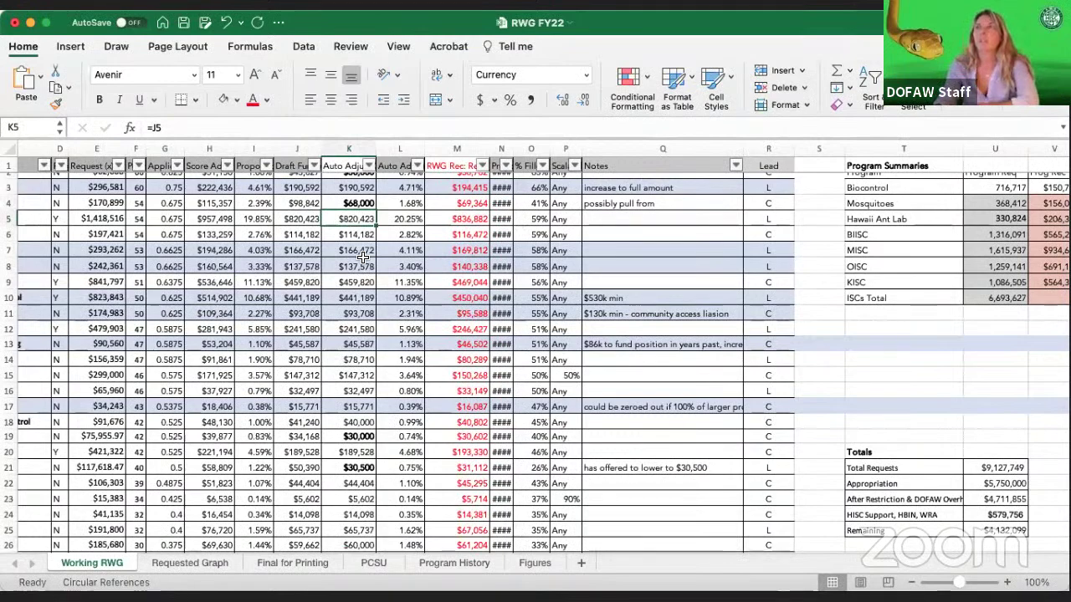
{"action": "scroll", "coordinate": [397, 292], "scroll_direction": "left", "scroll_amount": 5}
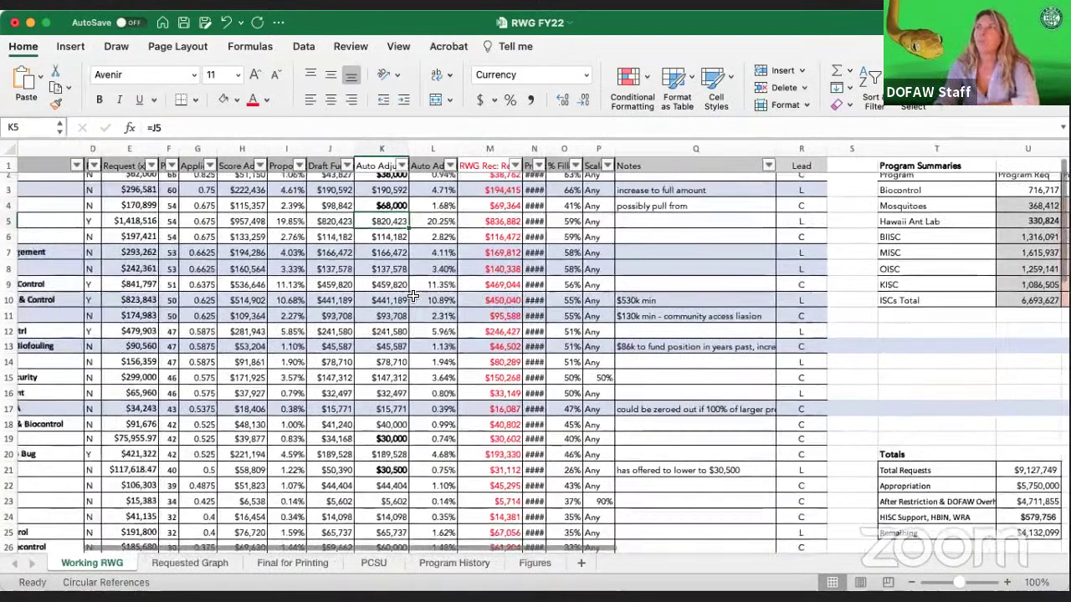
{"action": "scroll", "coordinate": [434, 299], "scroll_direction": "left", "scroll_amount": 2}
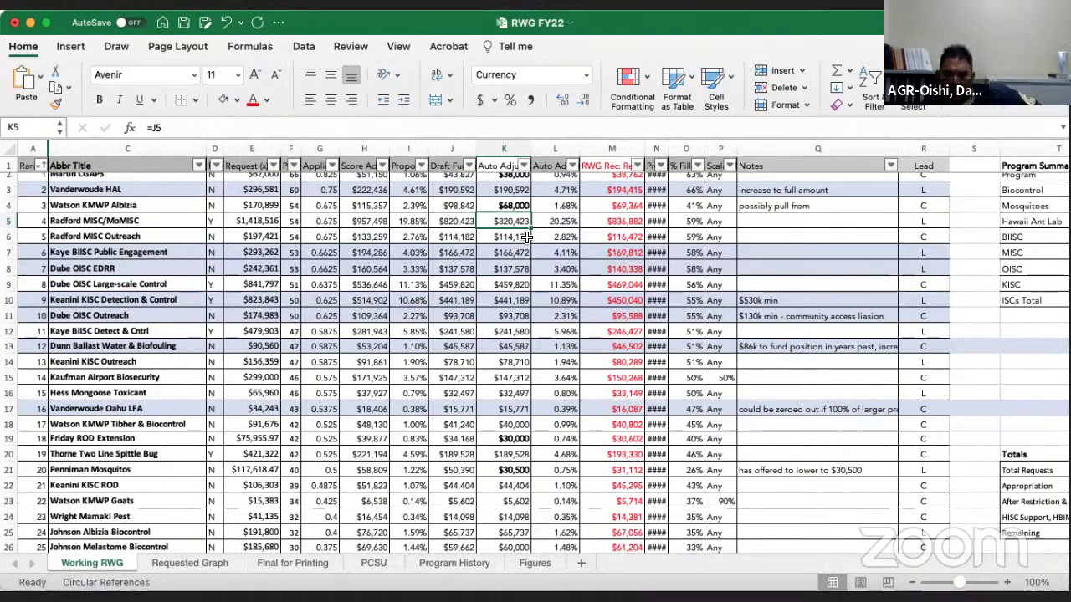
Set the auto-adjusted amounts in column K to 770423 for MISC/MoMISC and 89183 for MISC Outreach
{"action": "type", "text": "770"}
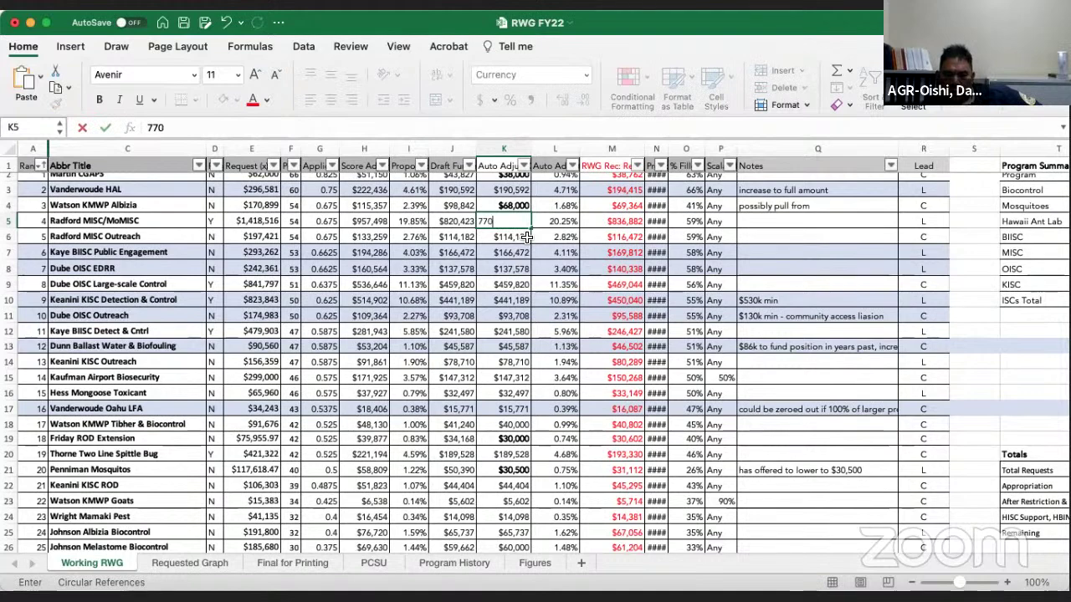
{"action": "type", "text": ",423"}
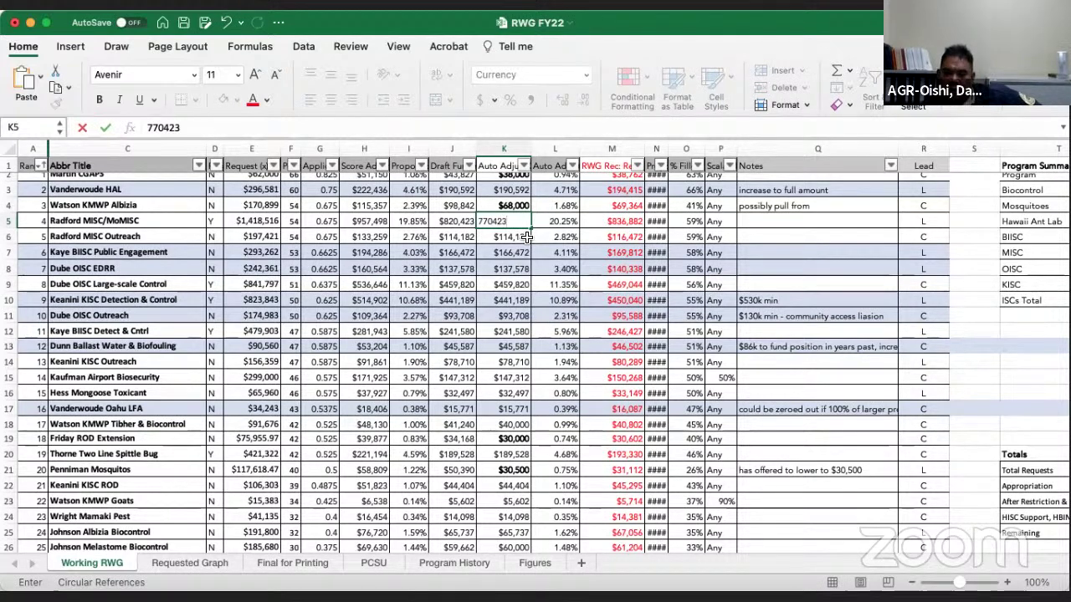
{"action": "key", "text": "Return"}
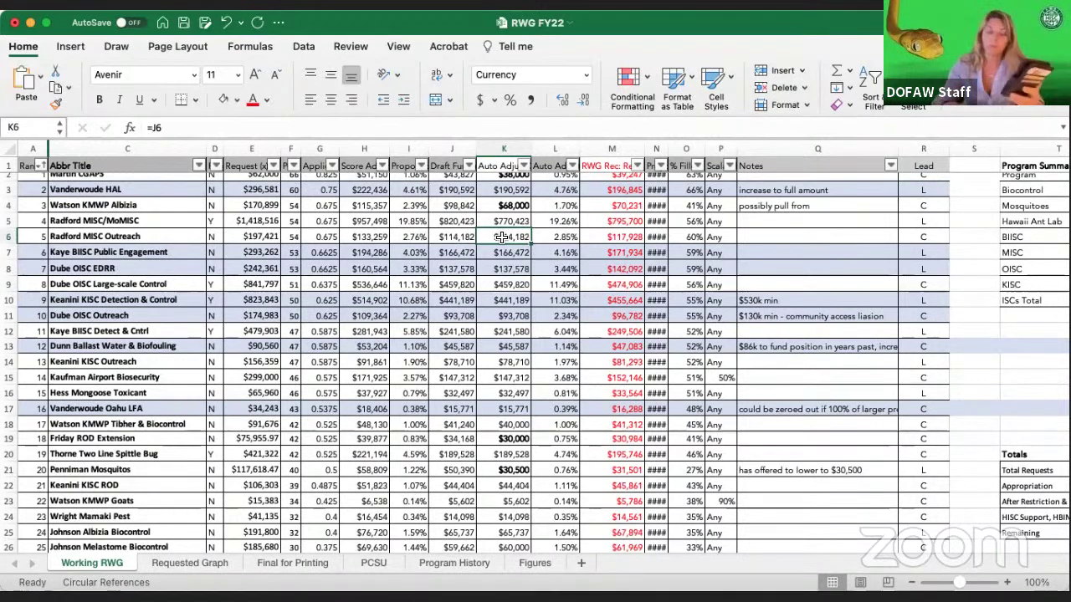
{"action": "type", "text": "89183"}
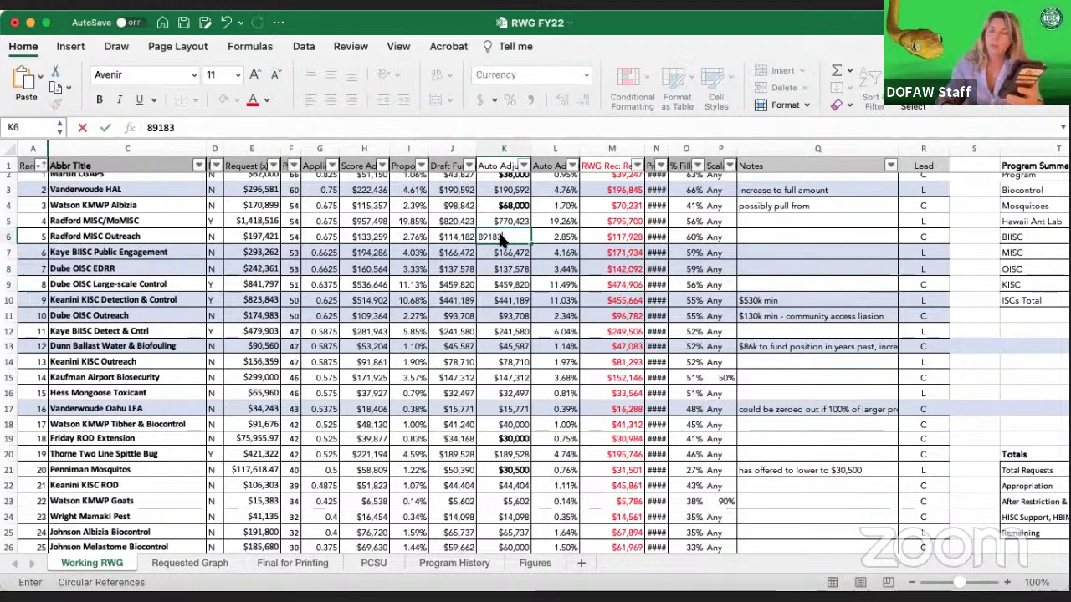
{"action": "key", "text": "Return"}
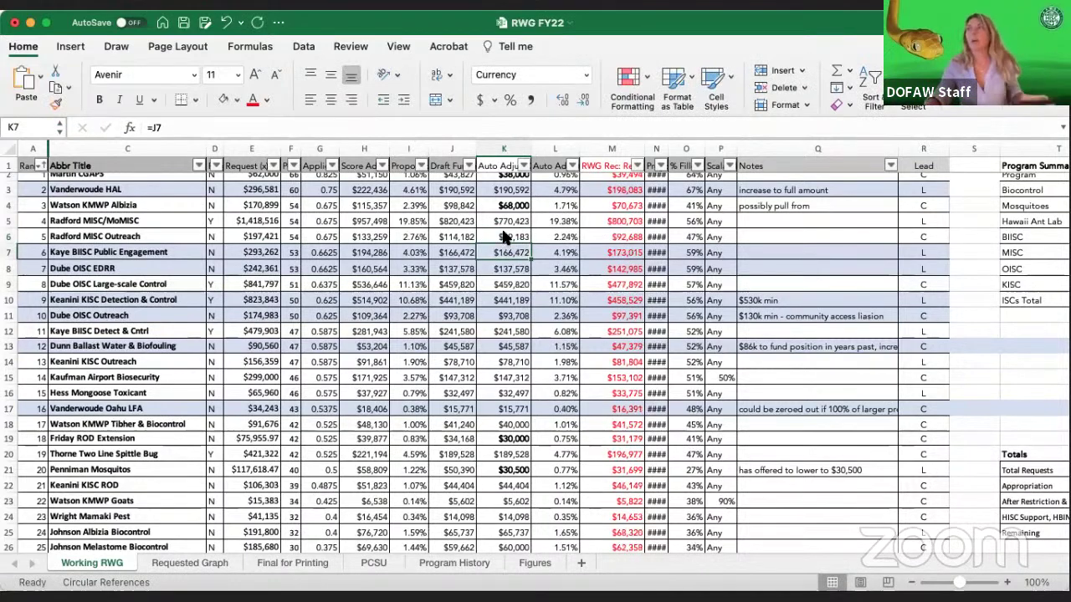
Check the auto-adjusted amount of the KMWP Tibher & Biocontrol project and compare it with the surrounding project rows
{"action": "left_click", "coordinate": [128, 424]}
{"action": "scroll", "coordinate": [209, 481], "scroll_direction": "down", "scroll_amount": 5}
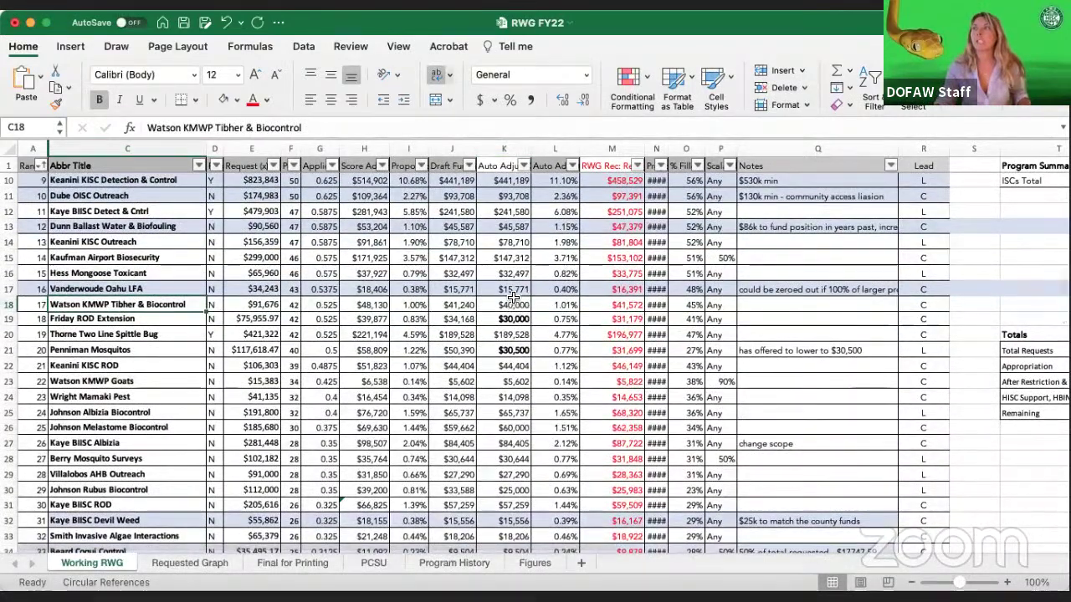
{"action": "left_click", "coordinate": [512, 306]}
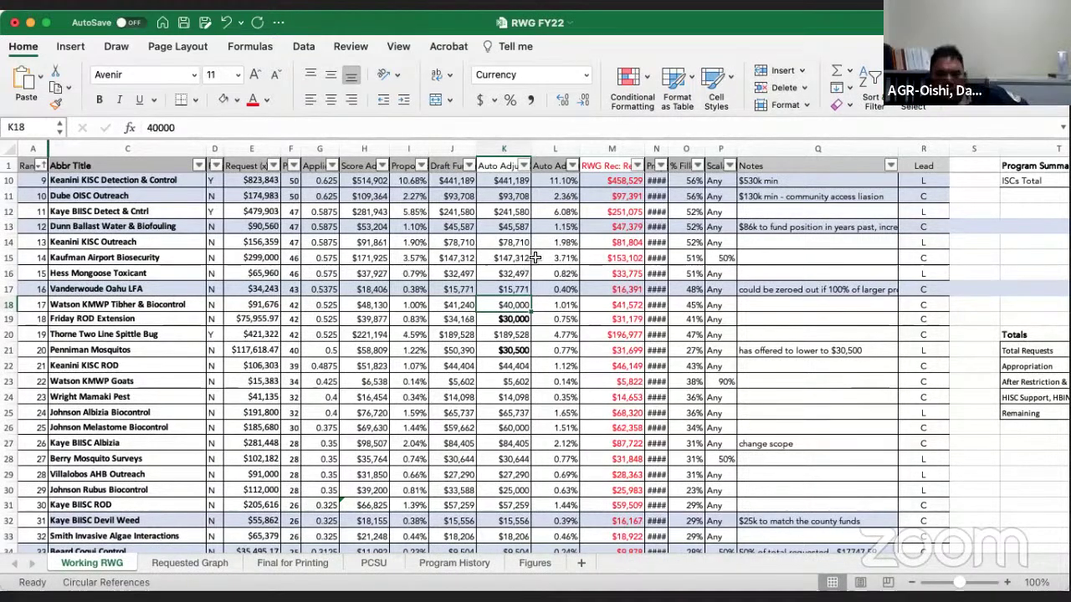
{"action": "scroll", "coordinate": [613, 286], "scroll_direction": "up", "scroll_amount": 3}
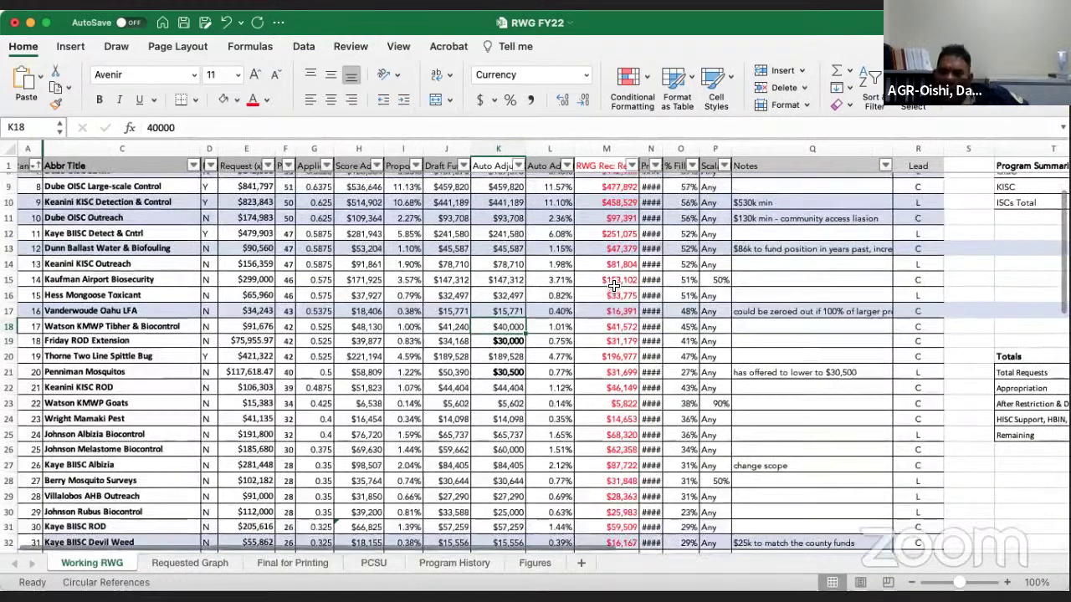
{"action": "scroll", "coordinate": [614, 286], "scroll_direction": "down", "scroll_amount": 1}
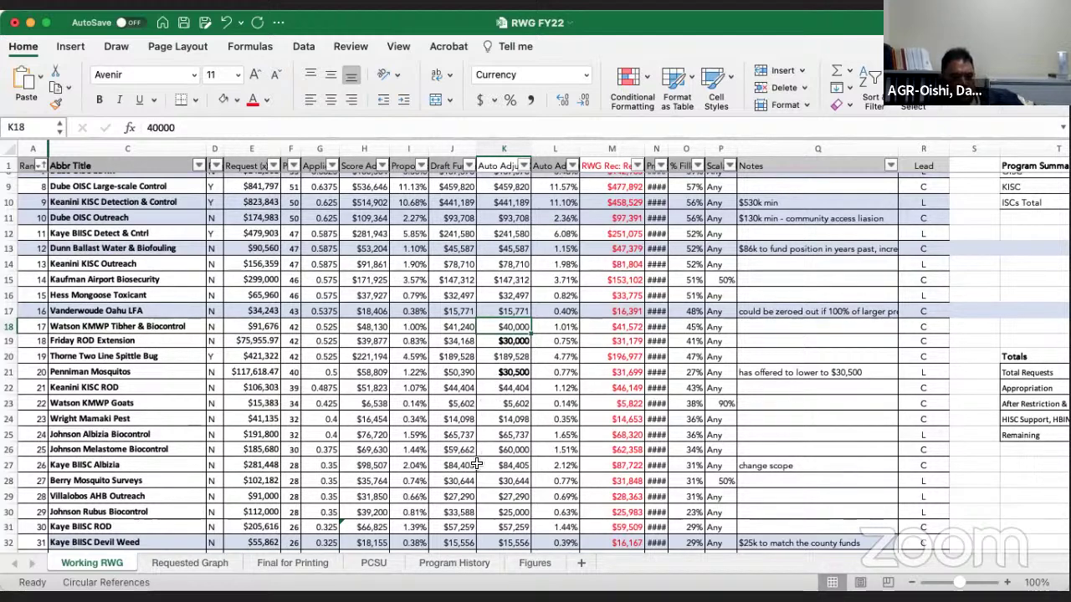
Review the BIISC Albizia row against the lower-ranked projects and totals, and make its auto-adjusted amount in K27 bold
{"action": "left_click", "coordinate": [134, 465]}
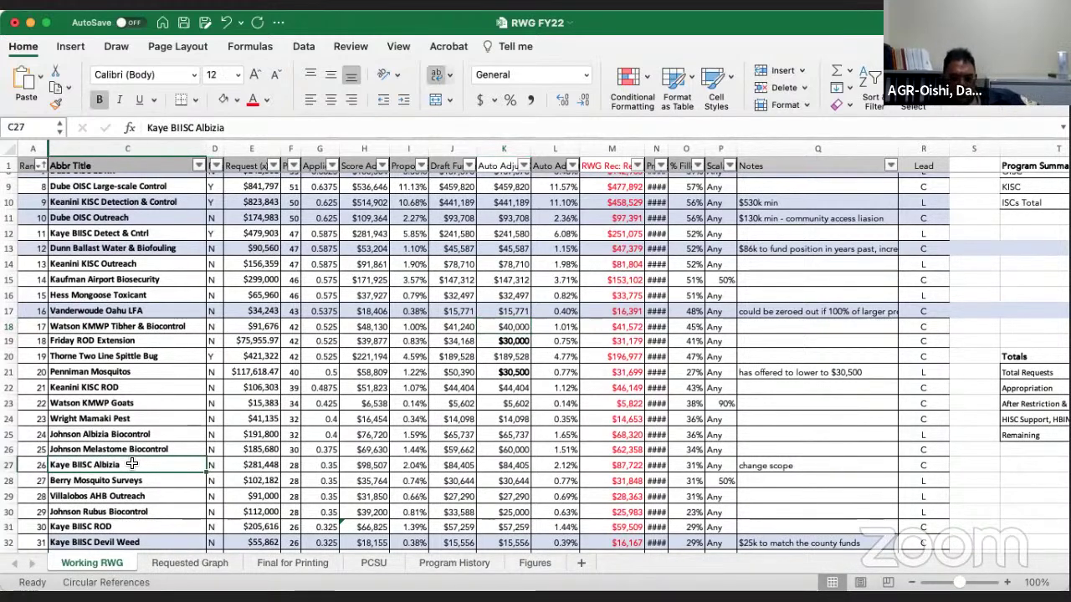
{"action": "left_click", "coordinate": [11, 464]}
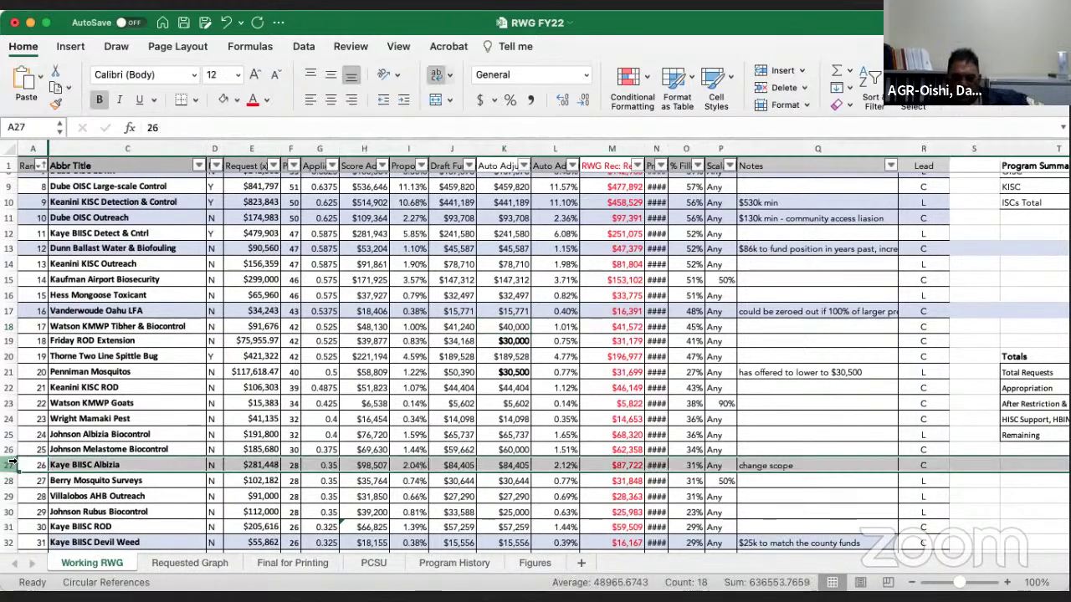
{"action": "scroll", "coordinate": [739, 481], "scroll_direction": "down", "scroll_amount": 3}
{"action": "scroll", "coordinate": [739, 481], "scroll_direction": "down", "scroll_amount": 1}
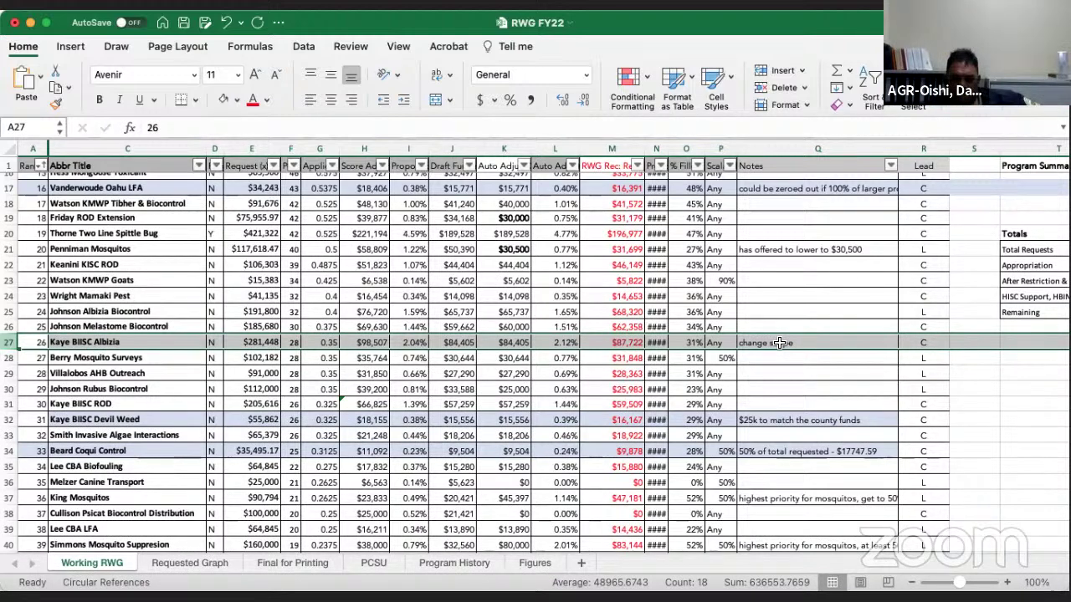
{"action": "left_click", "coordinate": [507, 342]}
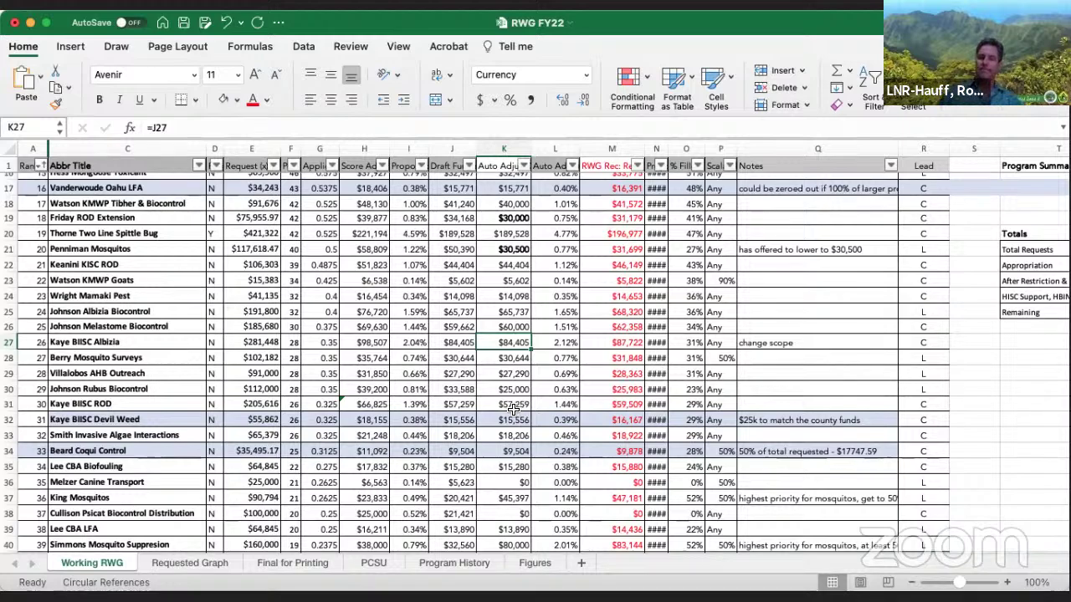
{"action": "scroll", "coordinate": [514, 408], "scroll_direction": "down", "scroll_amount": 5}
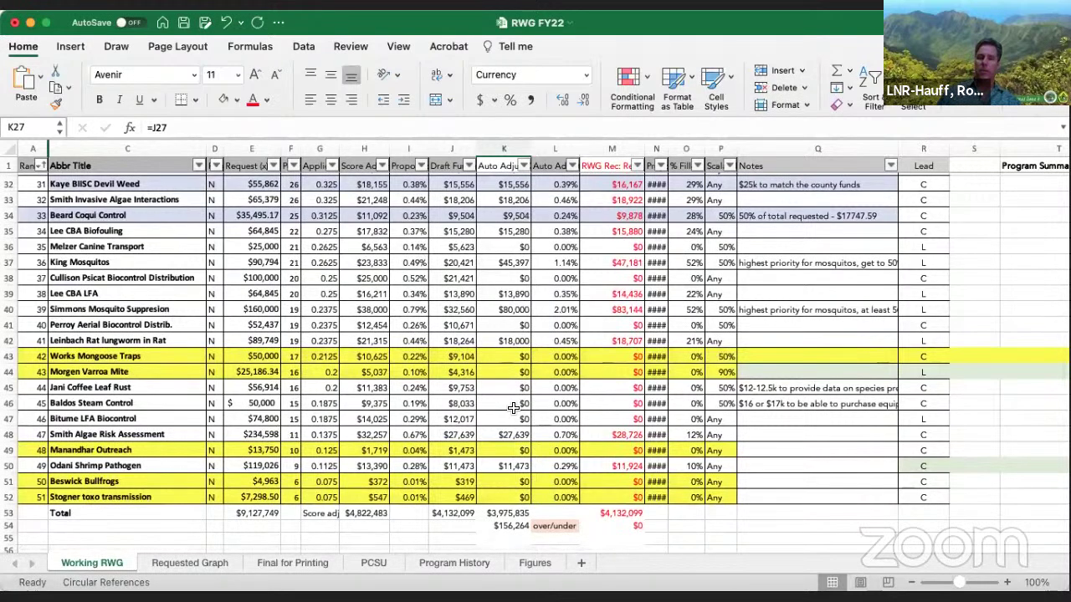
{"action": "scroll", "coordinate": [513, 408], "scroll_direction": "up", "scroll_amount": 5}
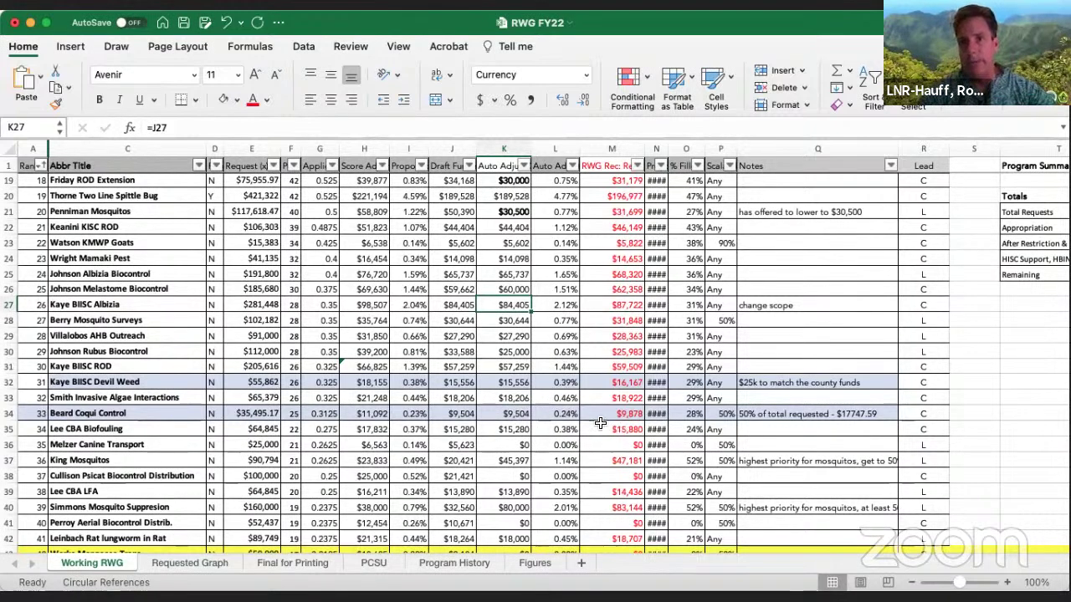
{"action": "scroll", "coordinate": [619, 429], "scroll_direction": "down", "scroll_amount": 4}
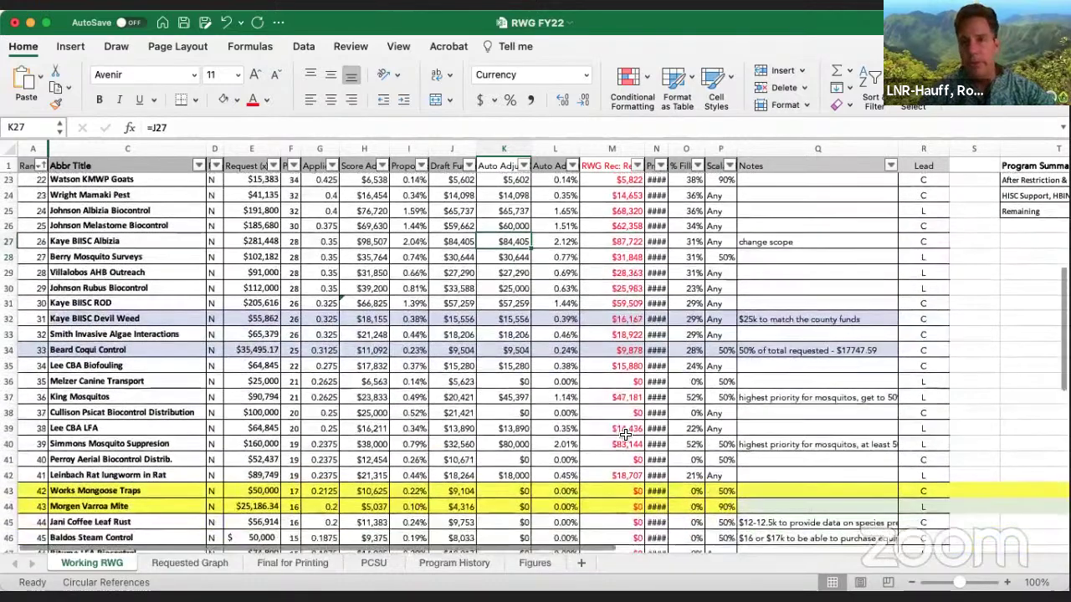
{"action": "scroll", "coordinate": [625, 434], "scroll_direction": "down", "scroll_amount": 1}
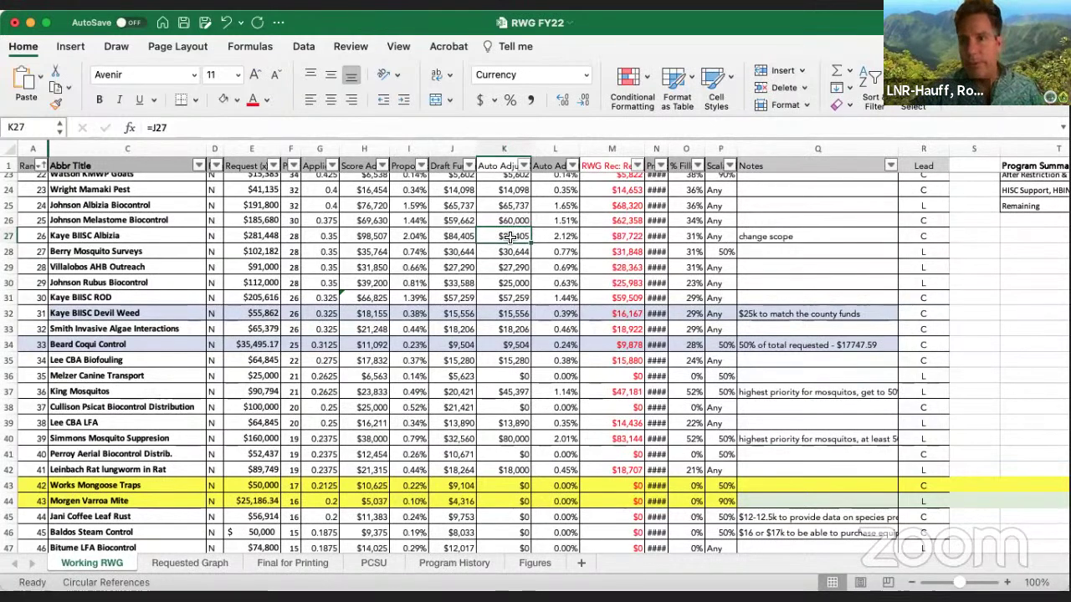
{"action": "left_click", "coordinate": [98, 100]}
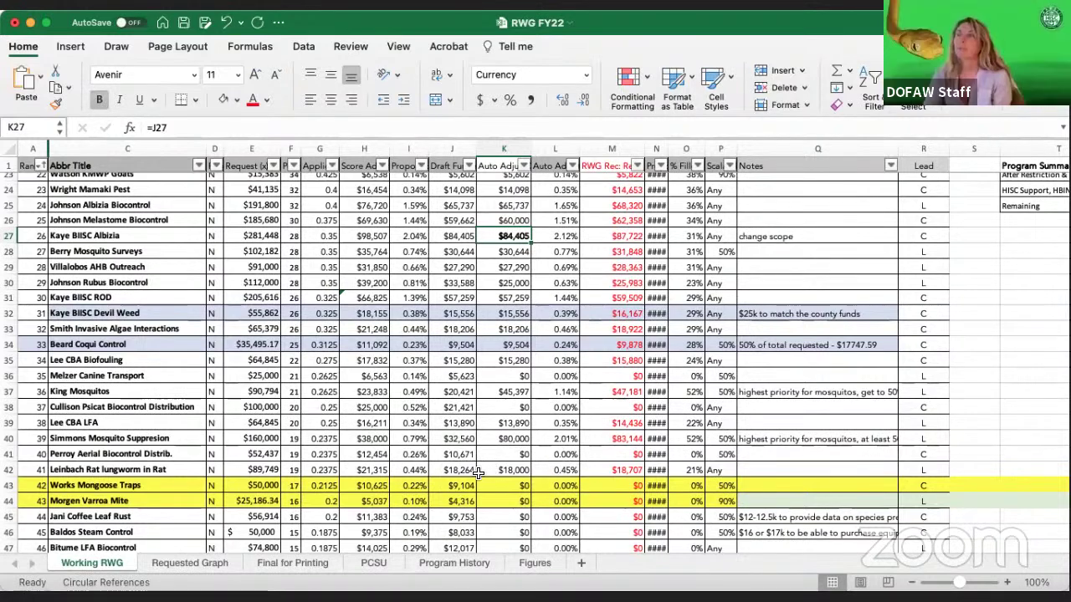
Set the auto-adjusted amount of the CBA LFA project in K39 to 20000
{"action": "left_click", "coordinate": [515, 438]}
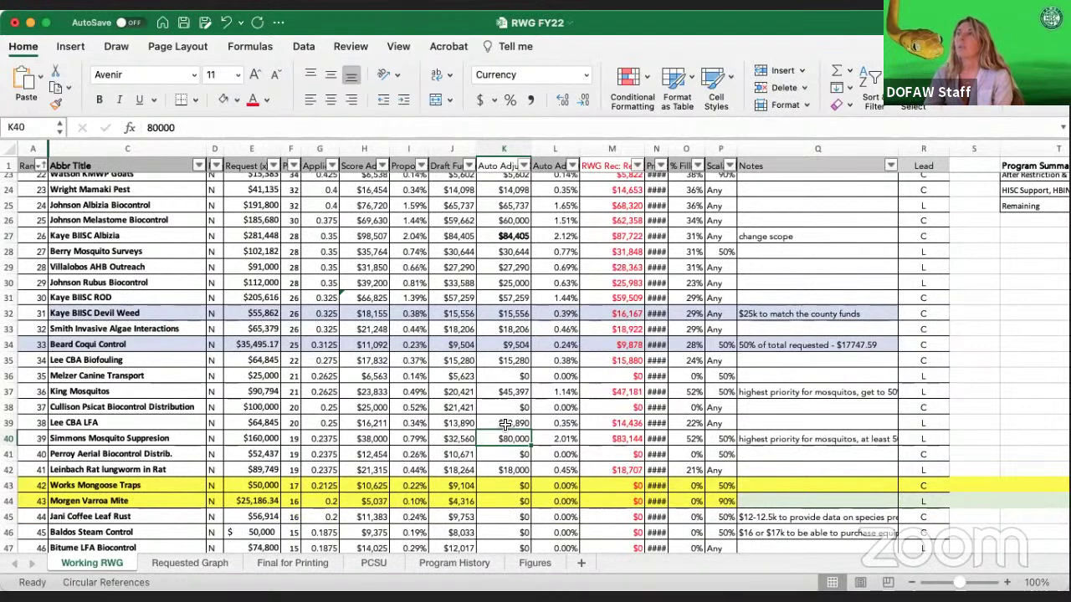
{"action": "left_click", "coordinate": [506, 424]}
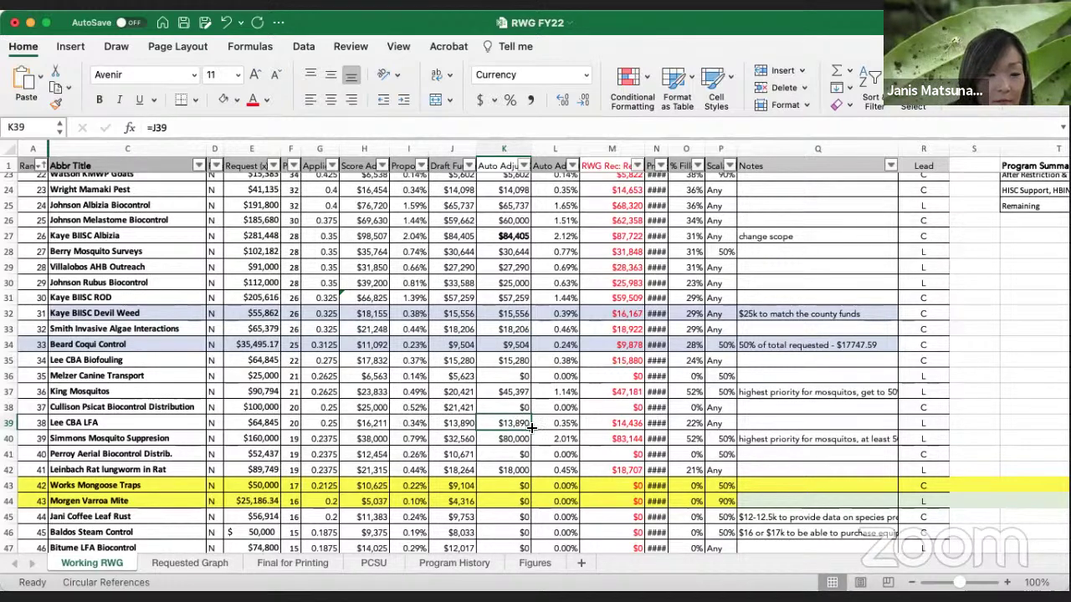
{"action": "type", "text": "20,00"}
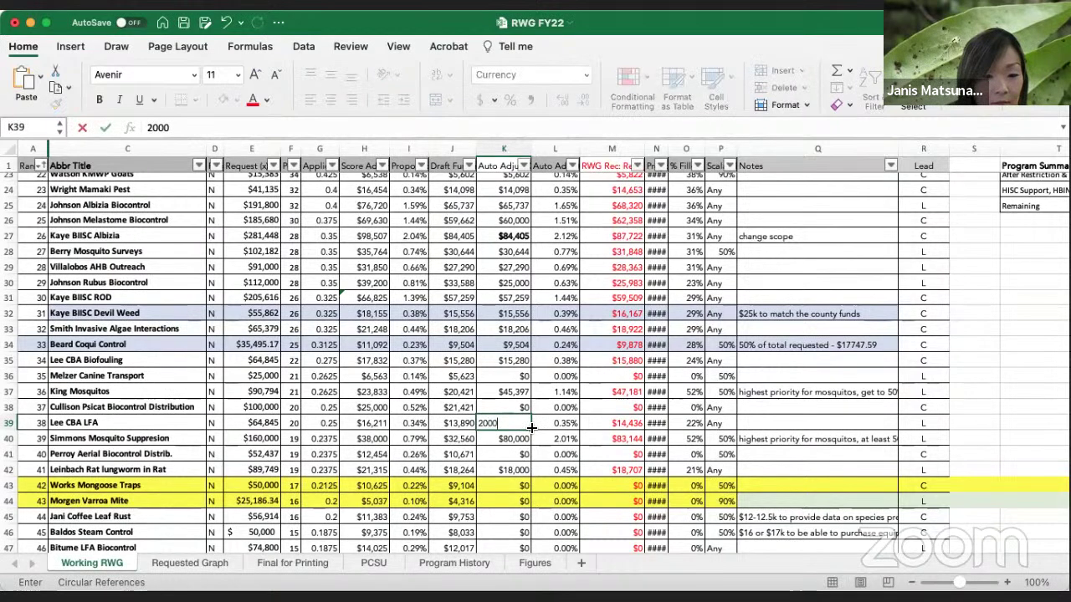
{"action": "type", "text": "0"}
{"action": "key", "text": "Return"}
Set the auto-adjusted amount of the CBA Biofouling project in K35 to 0 and check the neighbouring amounts in column K
{"action": "left_click", "coordinate": [512, 358]}
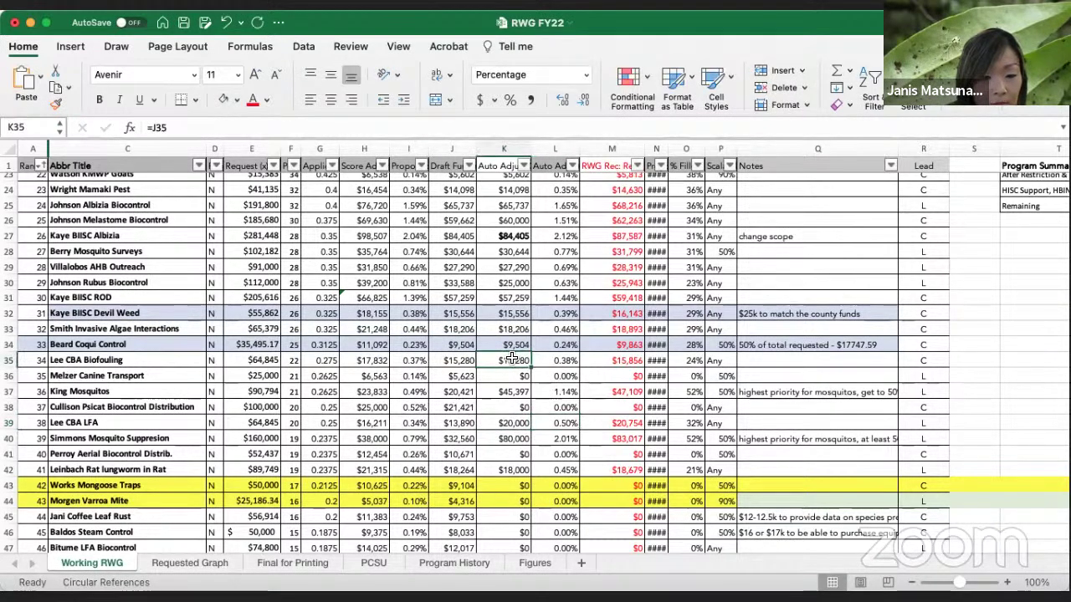
{"action": "type", "text": "0"}
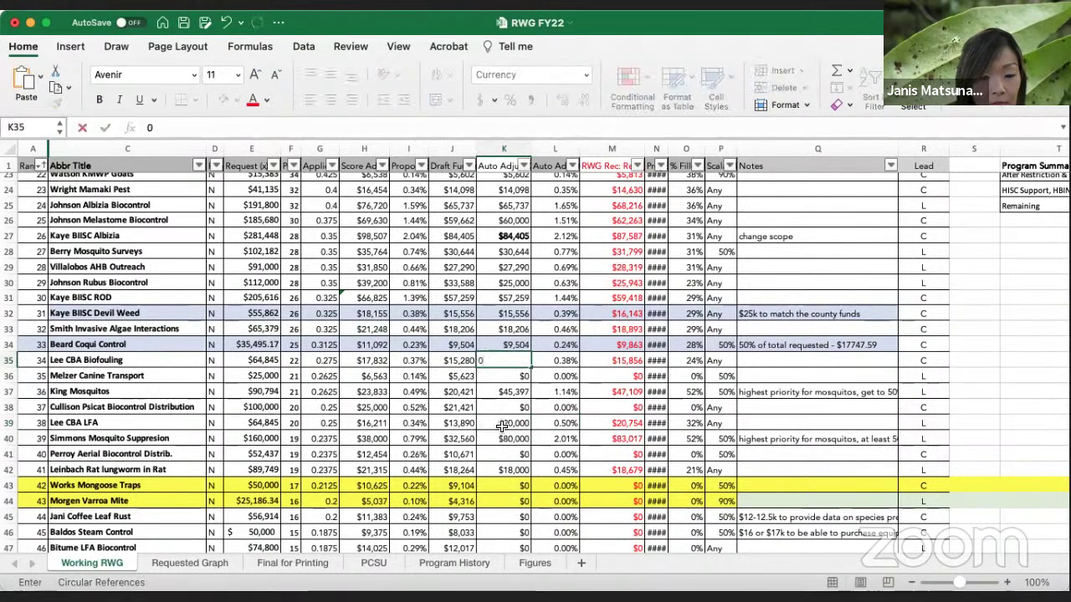
{"action": "left_click", "coordinate": [500, 422]}
{"action": "left_click", "coordinate": [504, 407]}
{"action": "left_click", "coordinate": [505, 391]}
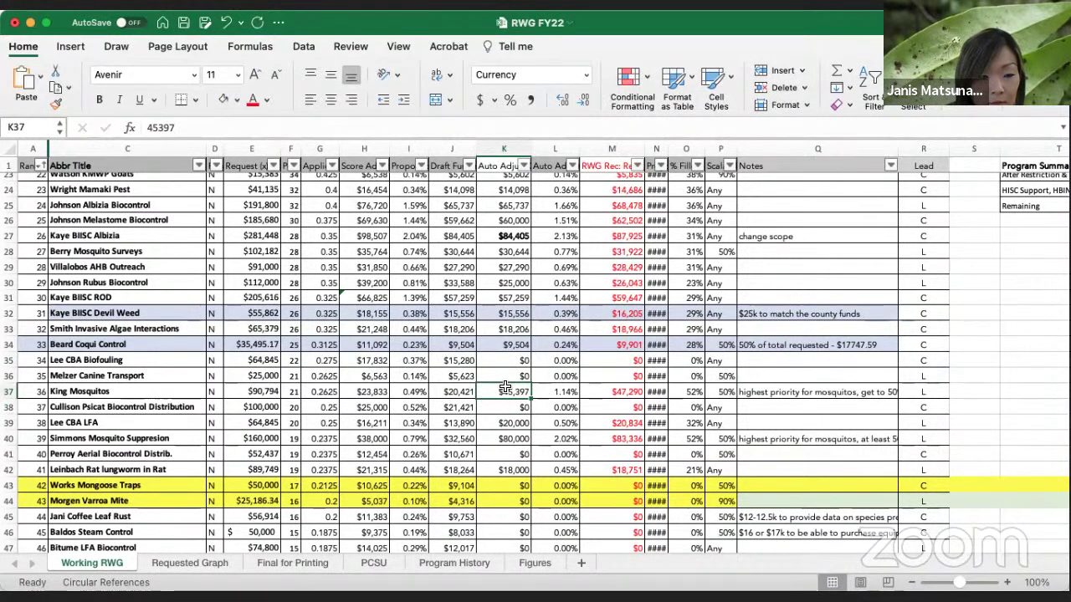
{"action": "left_click", "coordinate": [502, 377]}
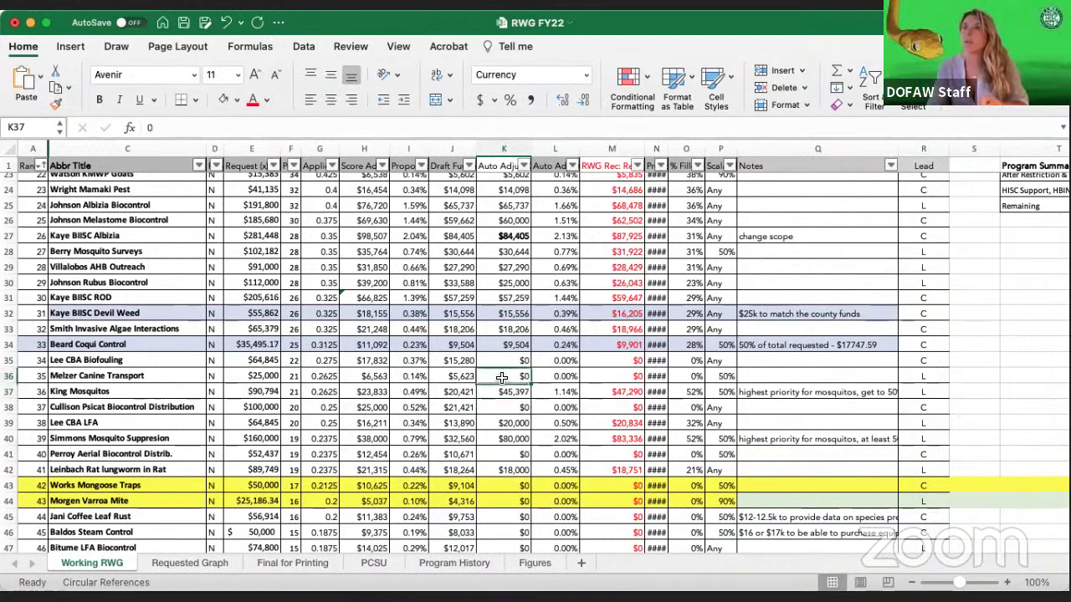
{"action": "left_click", "coordinate": [504, 363]}
Set the Coqui Control project's auto-adjusted amount in K34 to 0 and remove the blue fill from its row
{"action": "left_click", "coordinate": [502, 346]}
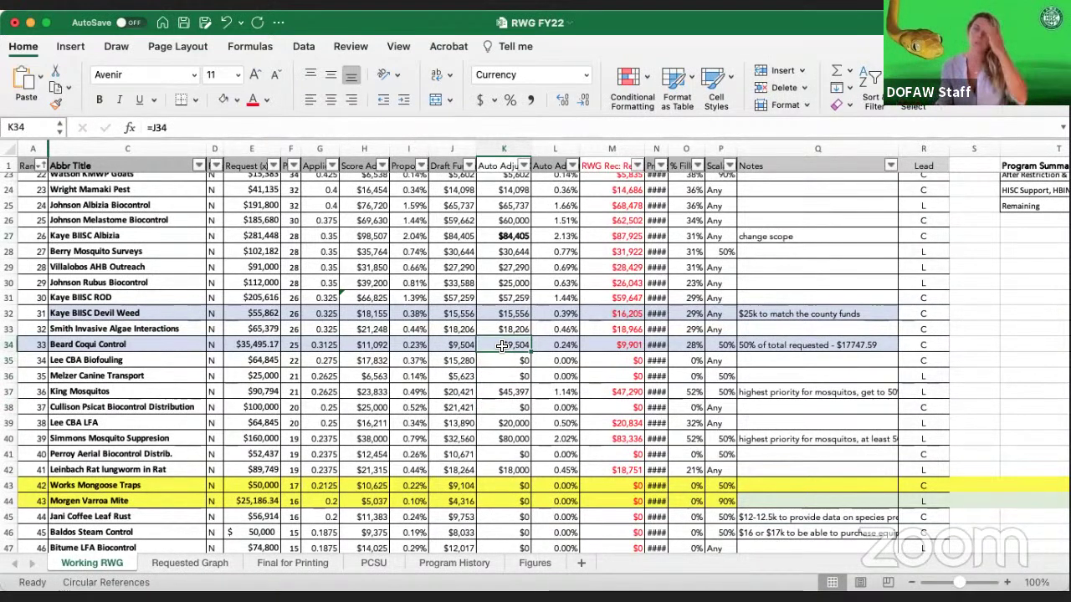
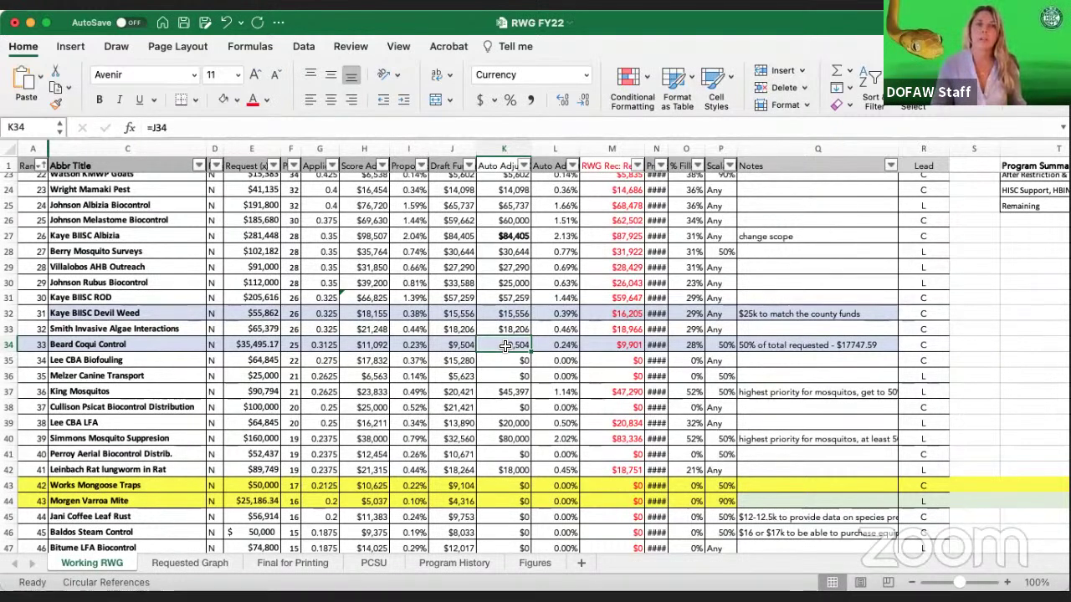
{"action": "type", "text": "0"}
{"action": "key", "text": "Return"}
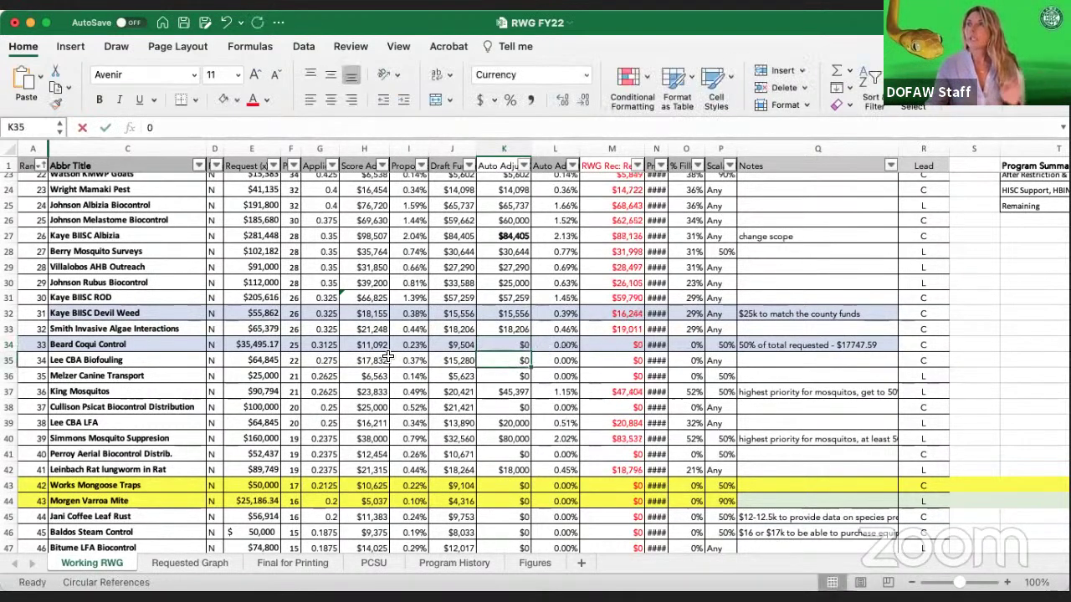
{"action": "left_click_drag", "start_coordinate": [34, 344], "coordinate": [893, 344]}
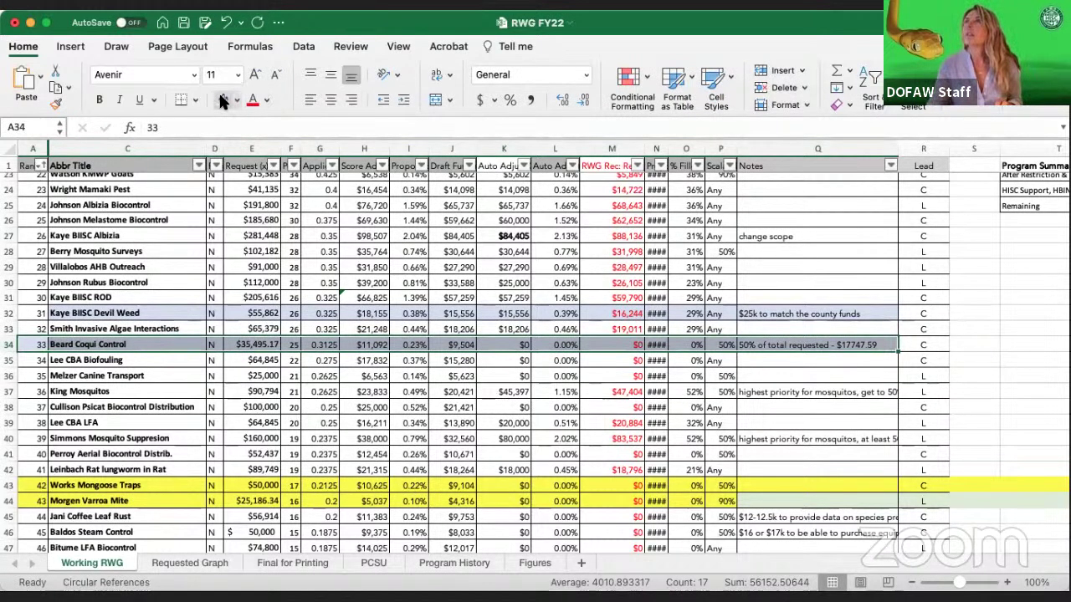
{"action": "left_click", "coordinate": [223, 100]}
Make the auto-adjusted amount of the Invasive Algae Interactions project in K33 bold
{"action": "left_click", "coordinate": [505, 329]}
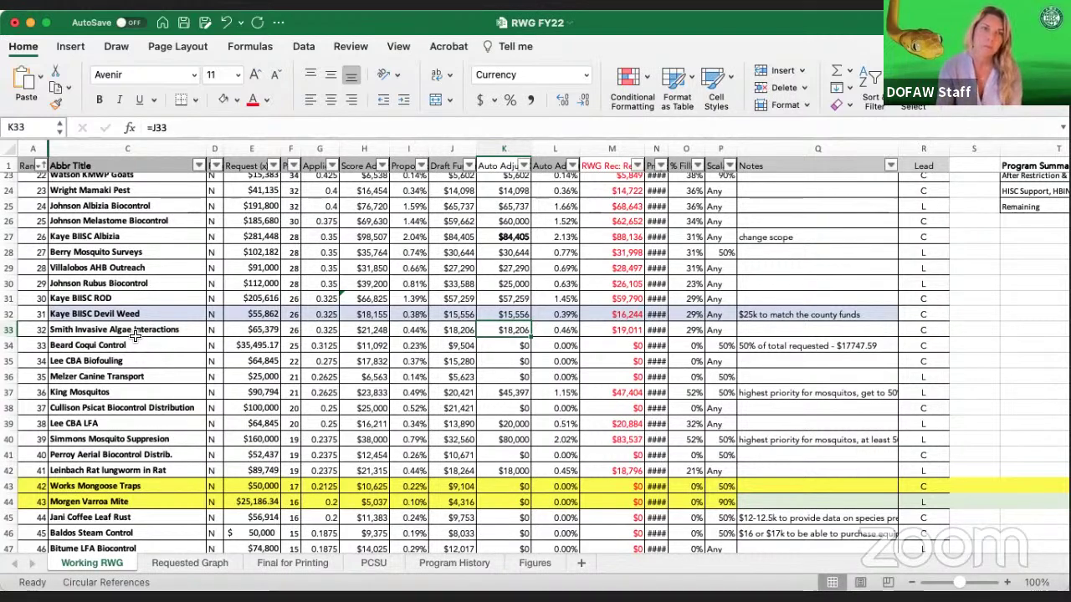
{"action": "left_click", "coordinate": [98, 98]}
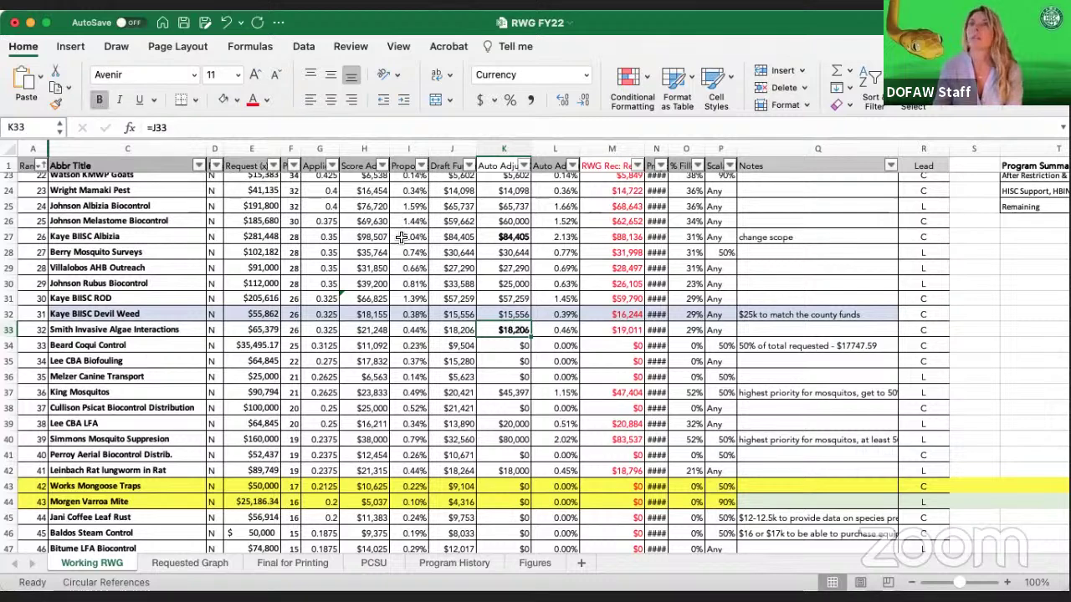
{"action": "left_click_drag", "start_coordinate": [517, 322], "coordinate": [515, 315]}
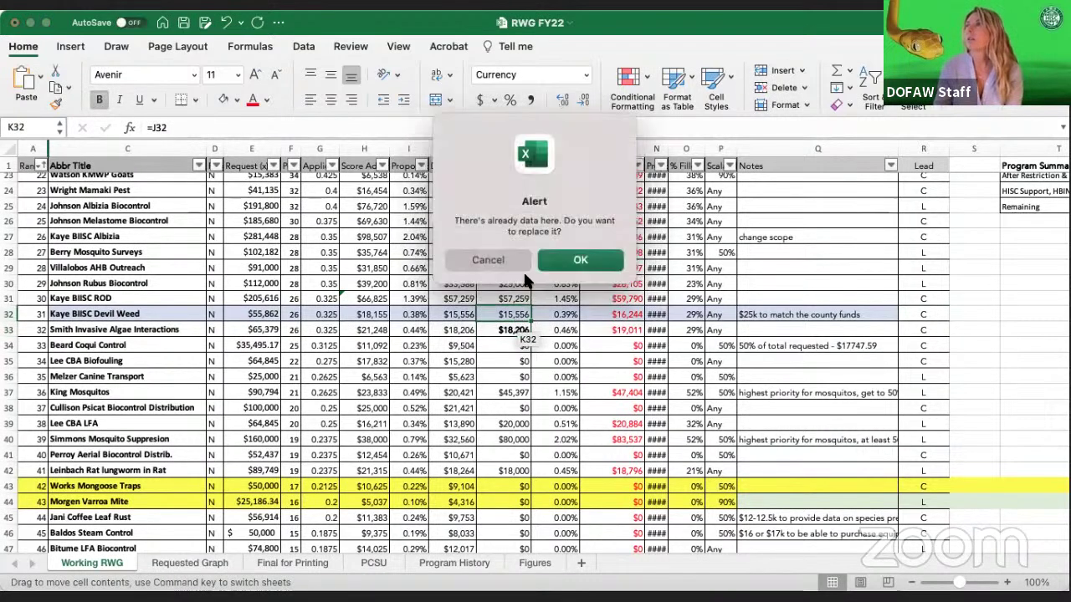
{"action": "left_click", "coordinate": [494, 257]}
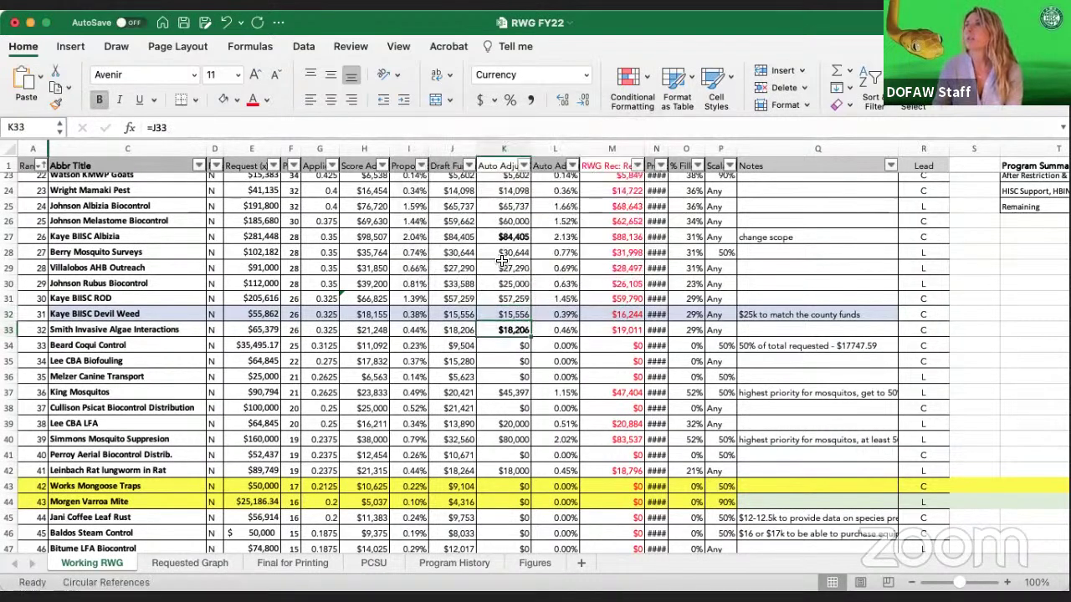
{"action": "left_click", "coordinate": [46, 23]}
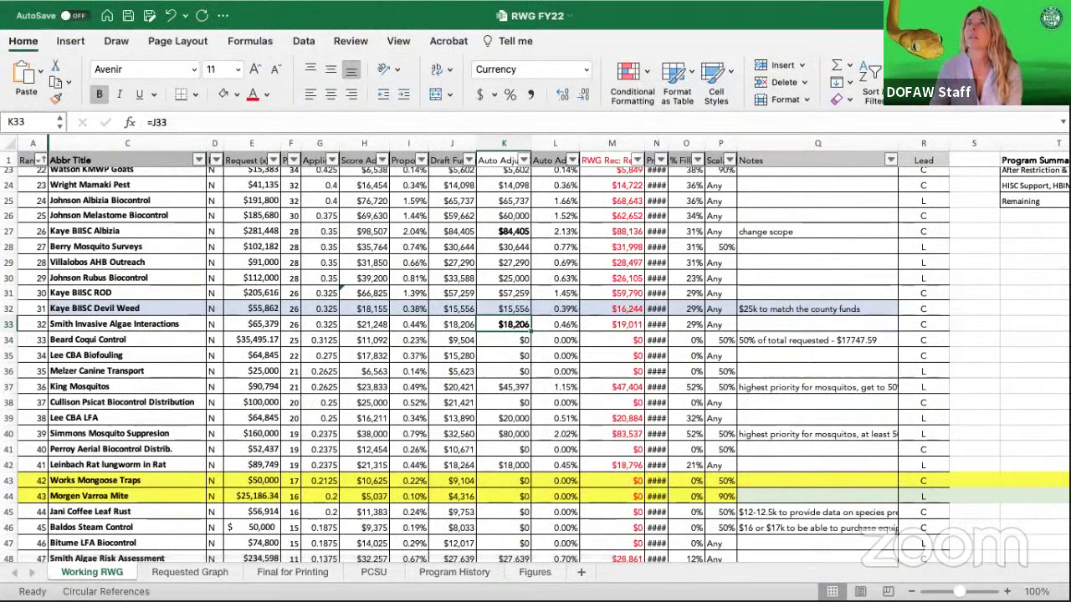
{"action": "mouse_move", "coordinate": [46, 34]}
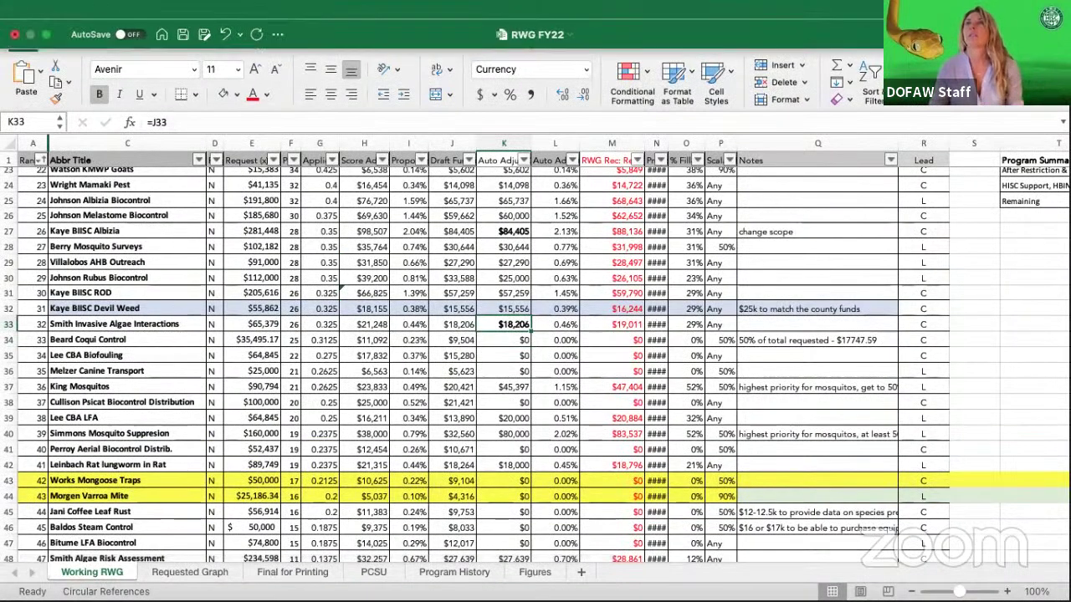
{"action": "left_click", "coordinate": [46, 35]}
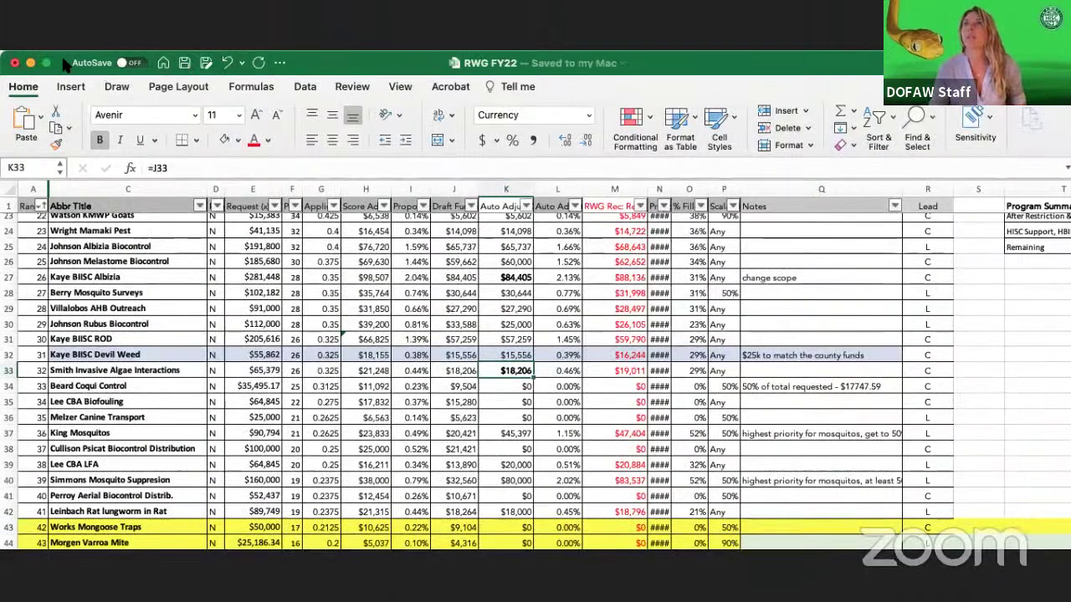
{"action": "double_click", "coordinate": [63, 65]}
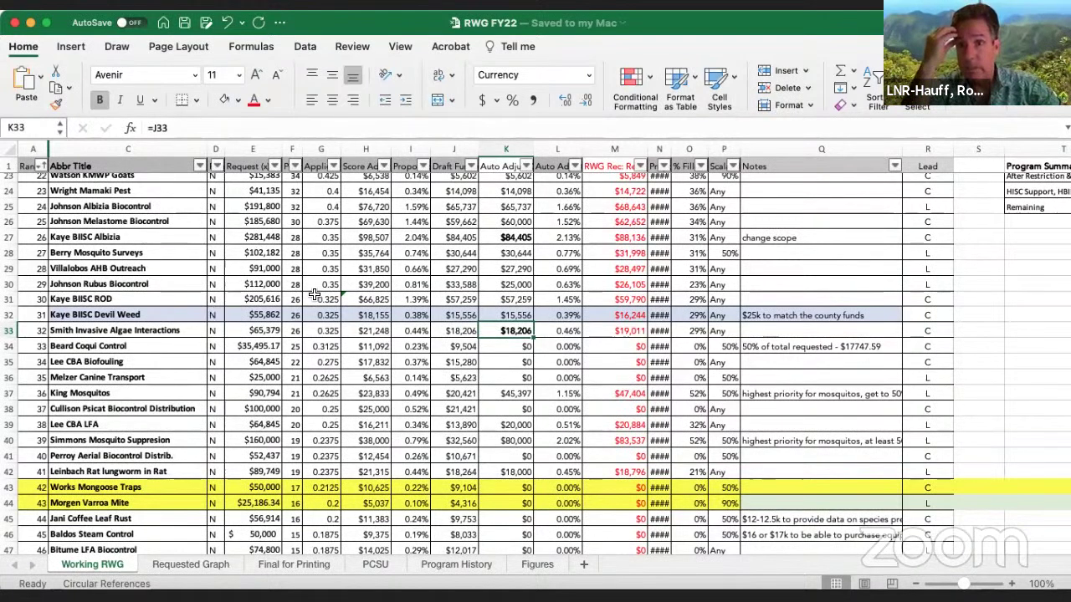
Set the BIISC Devil Weed project's auto-adjusted amount in K32 to 25000 and make it bold
{"action": "left_click", "coordinate": [461, 315]}
{"action": "left_click", "coordinate": [500, 316]}
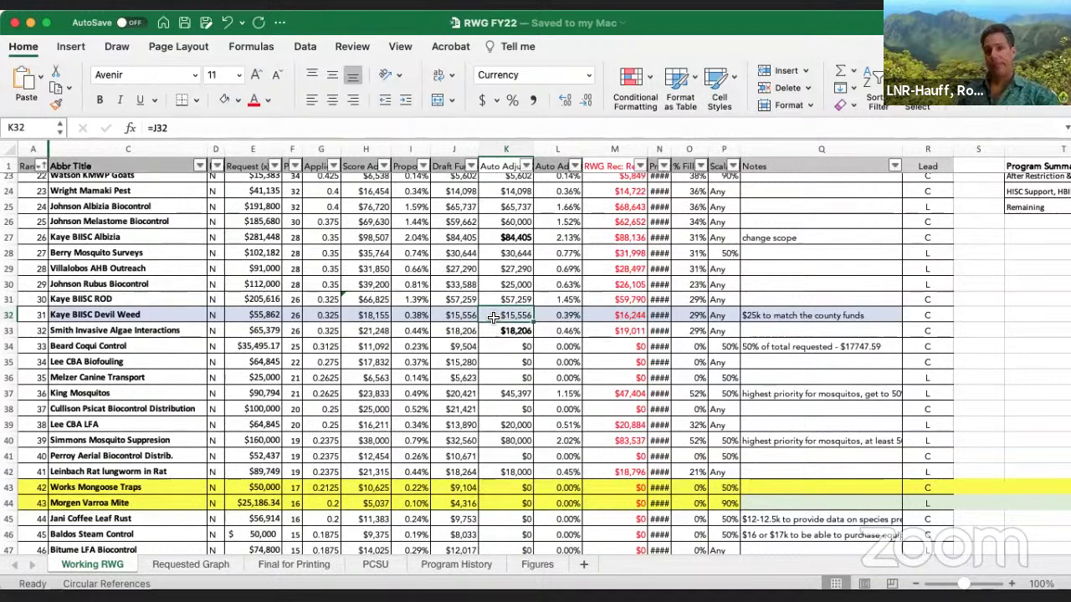
{"action": "type", "text": "25000"}
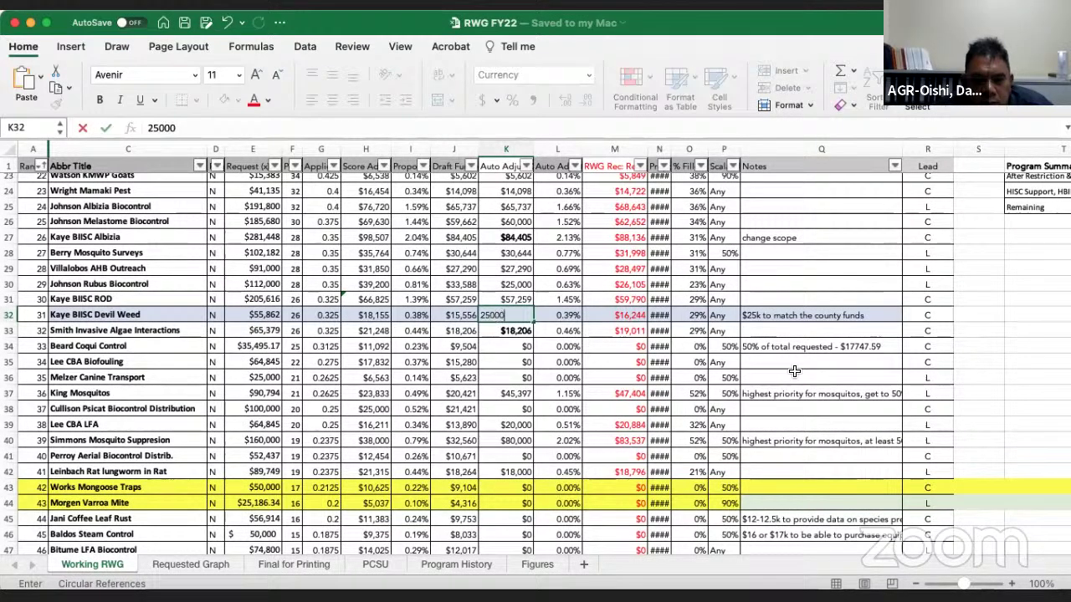
{"action": "key", "text": "Return"}
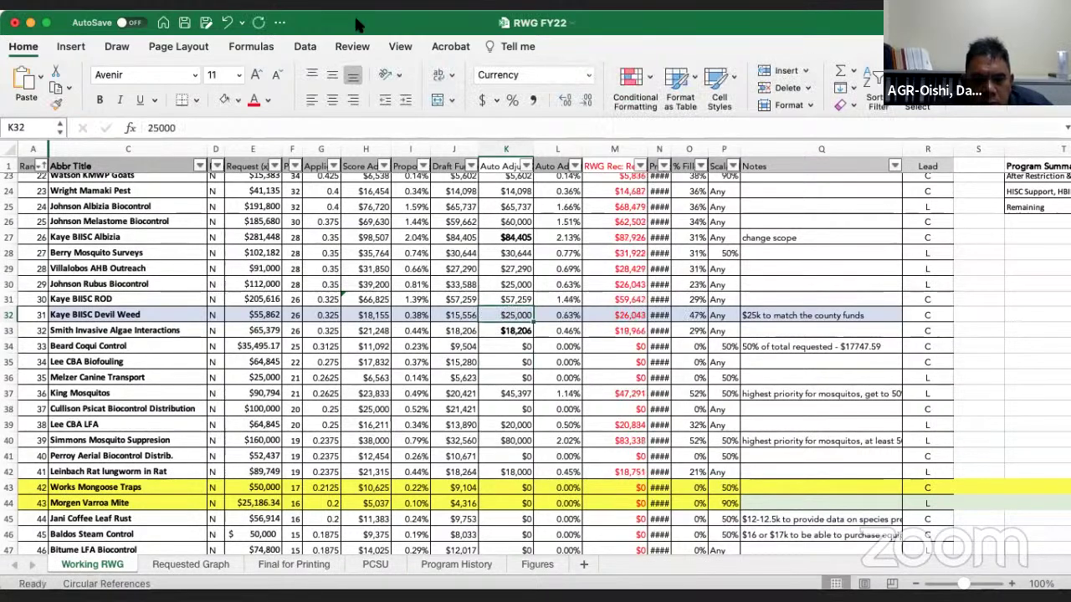
{"action": "left_click", "coordinate": [99, 100]}
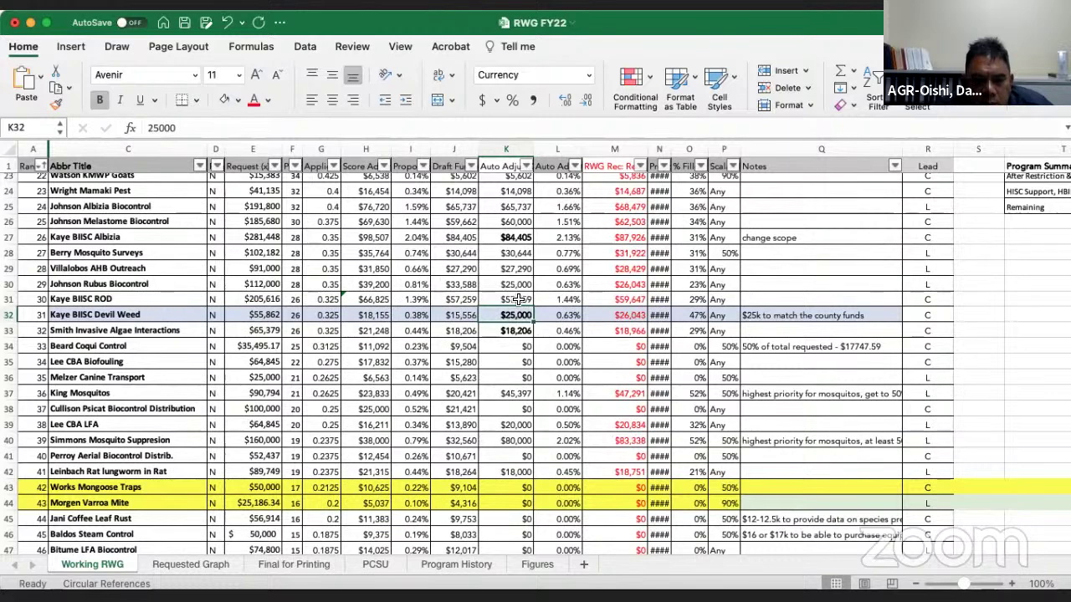
Remove the blue fill from the BIISC Devil Weed row, from the rank through the Lead column
{"action": "left_click", "coordinate": [517, 299]}
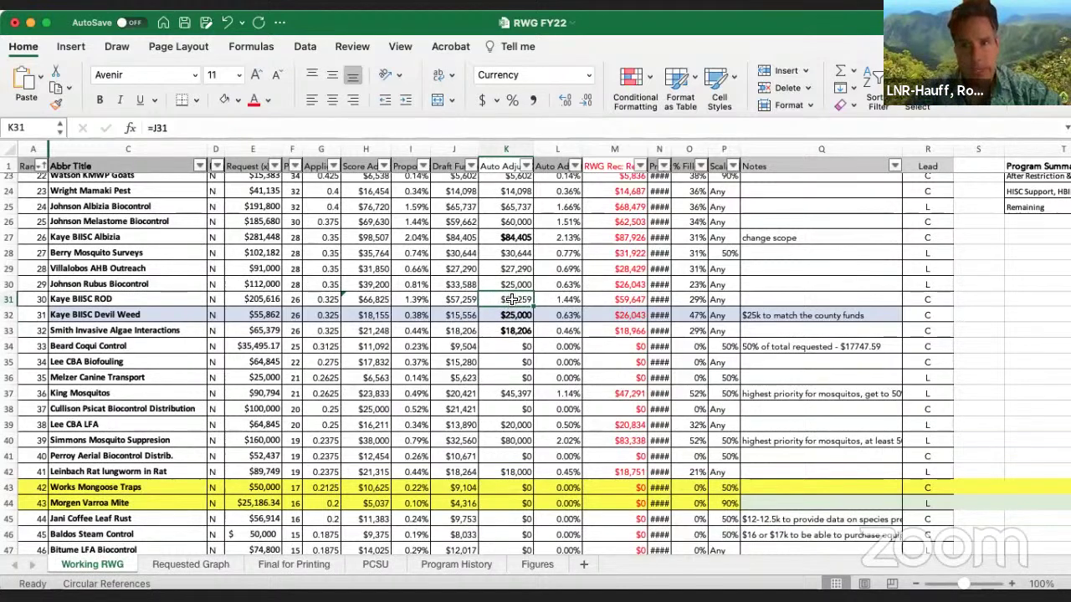
{"action": "left_click_drag", "start_coordinate": [33, 315], "coordinate": [927, 316]}
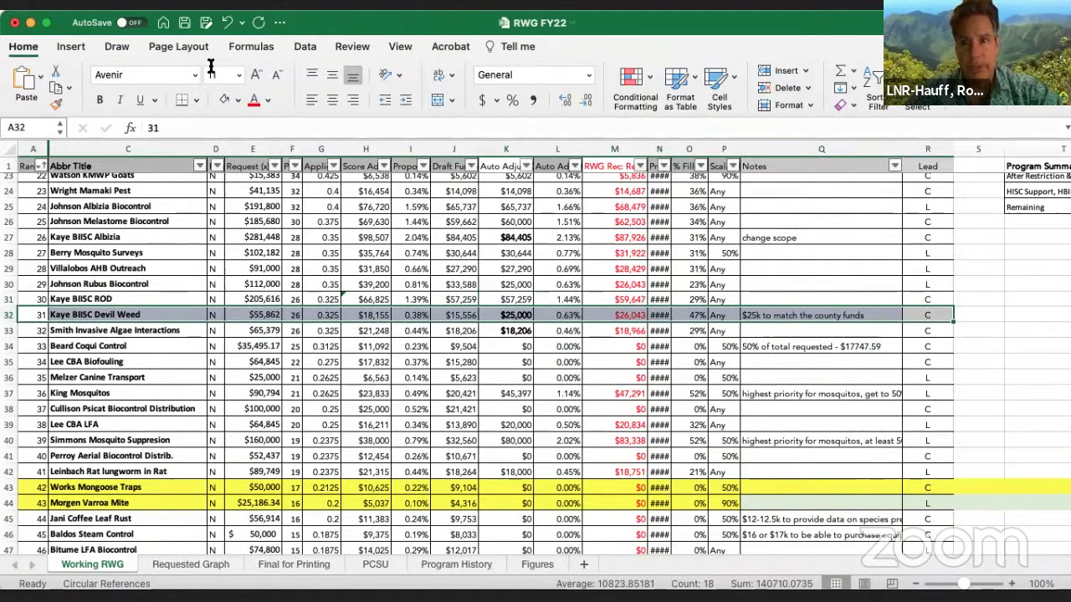
{"action": "left_click", "coordinate": [224, 100]}
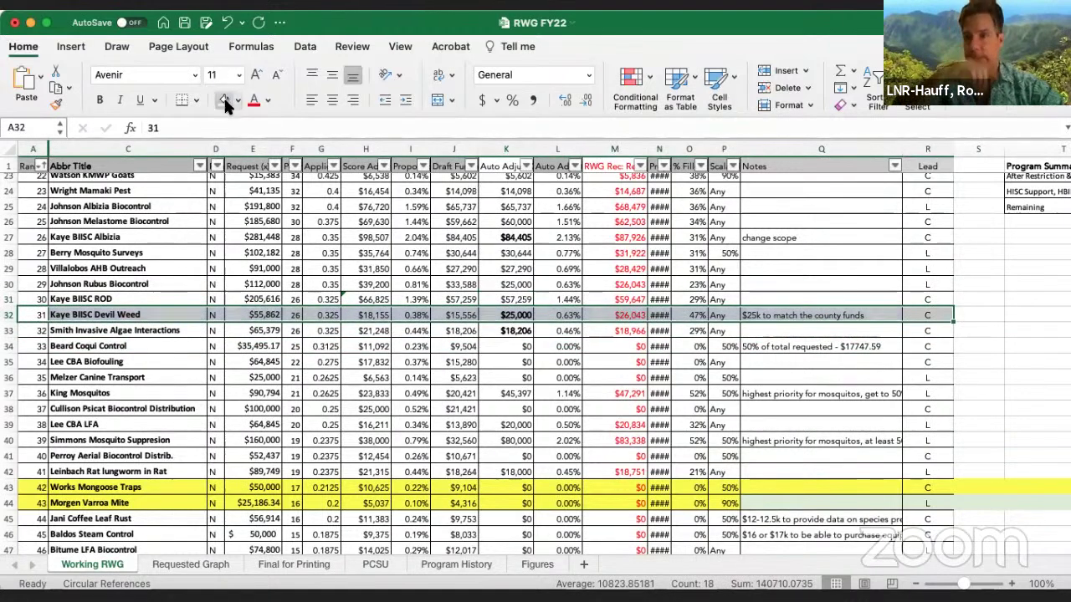
{"action": "left_click", "coordinate": [981, 360]}
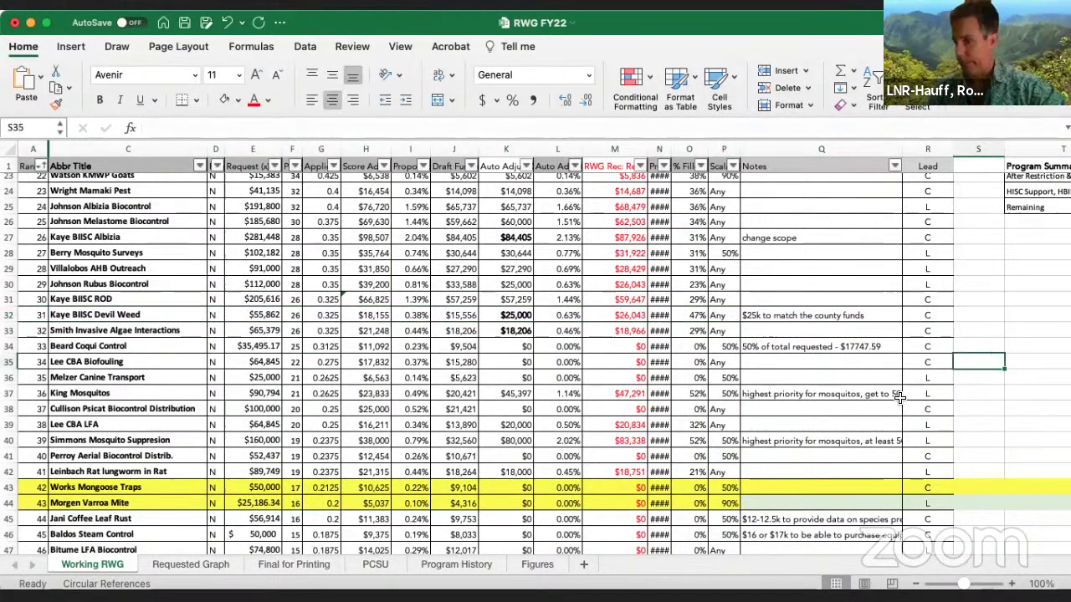
Make the auto-adjusted amounts of BIISC ROD in K31 and Rubus Biocontrol in K30 bold
{"action": "left_click", "coordinate": [508, 299]}
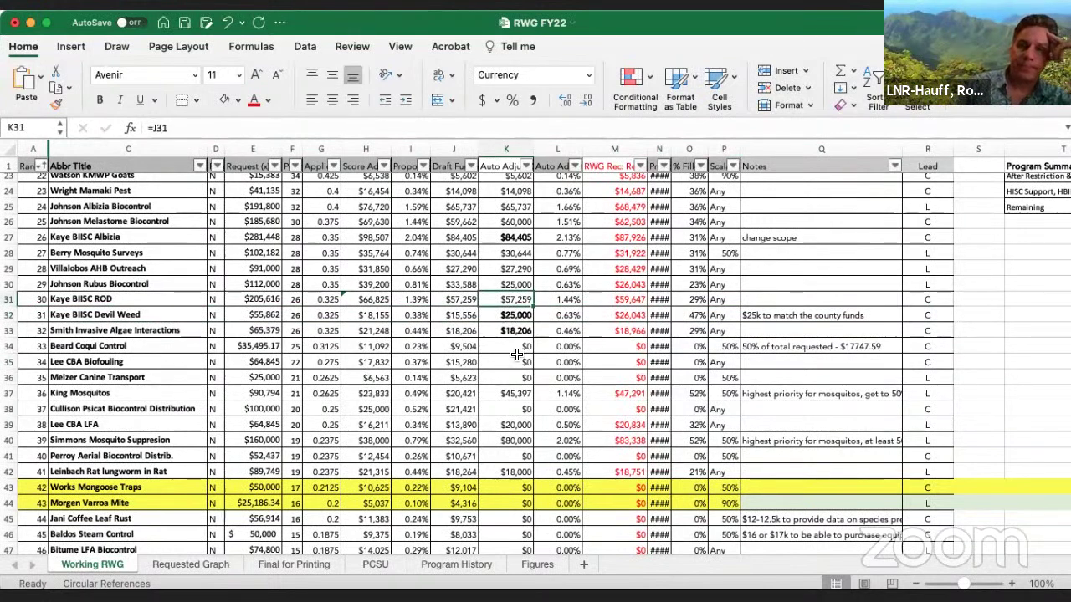
{"action": "left_click", "coordinate": [99, 100]}
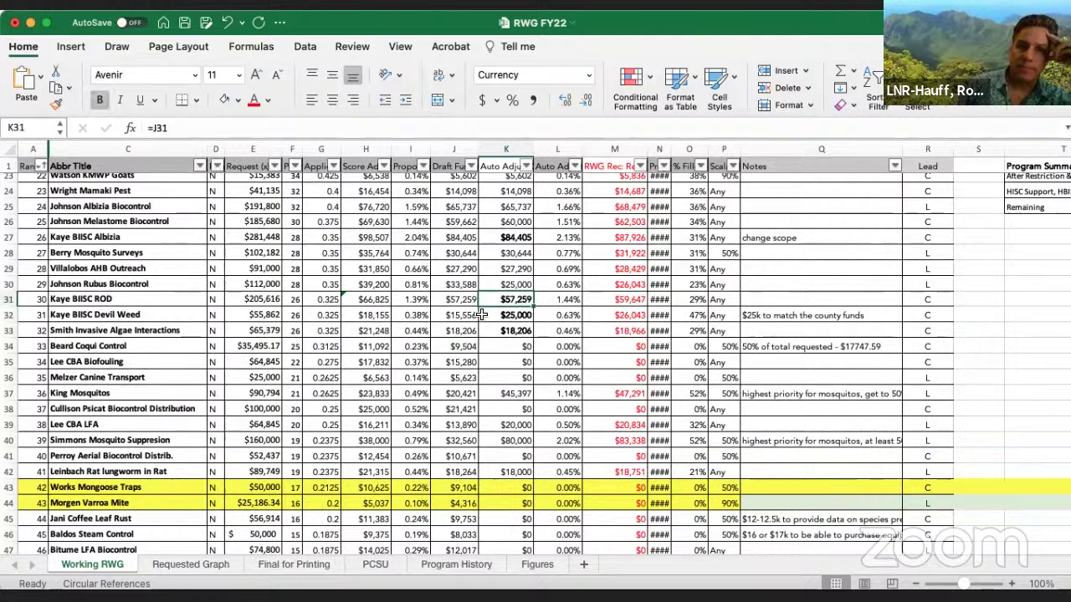
{"action": "scroll", "coordinate": [401, 299], "scroll_direction": "up", "scroll_amount": 1}
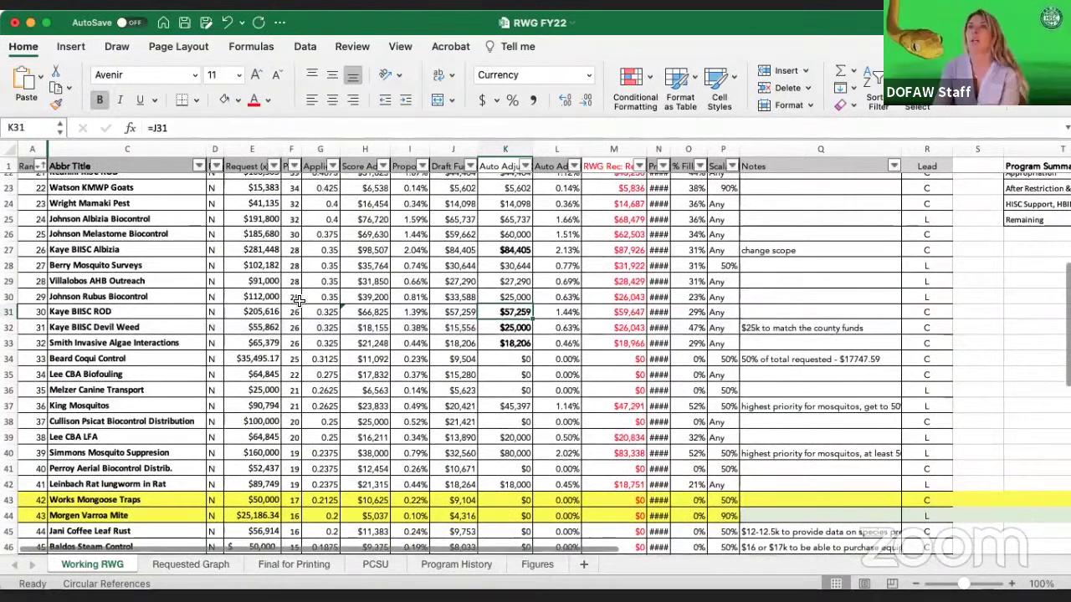
{"action": "left_click", "coordinate": [508, 296]}
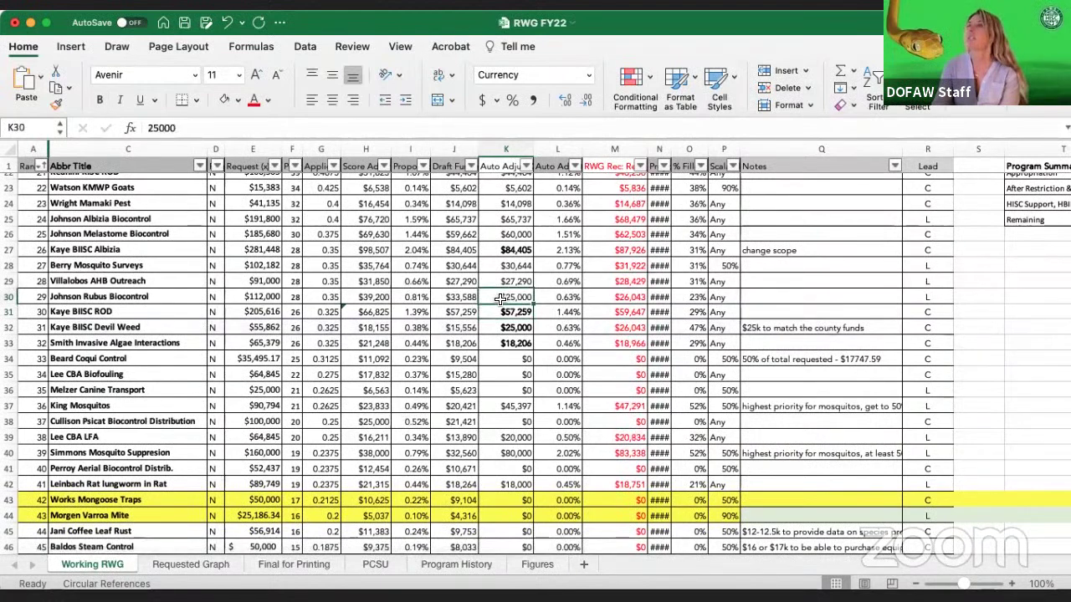
{"action": "left_click", "coordinate": [98, 97]}
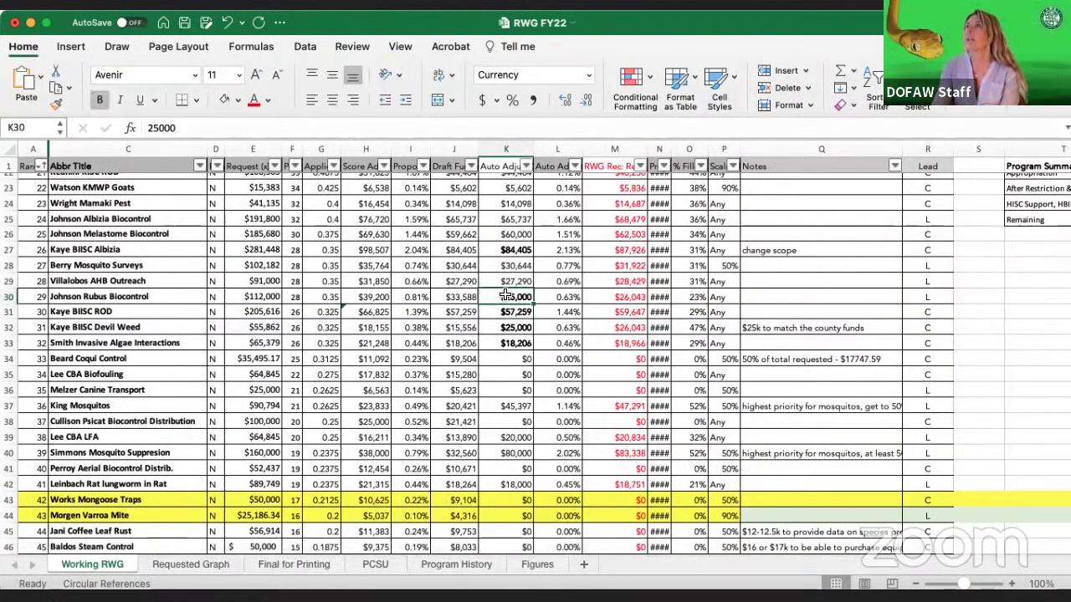
Check the remaining project rows and the column K total and over/under amount below the project table
{"action": "scroll", "coordinate": [511, 315], "scroll_direction": "up", "scroll_amount": 1}
{"action": "scroll", "coordinate": [512, 314], "scroll_direction": "up", "scroll_amount": 1}
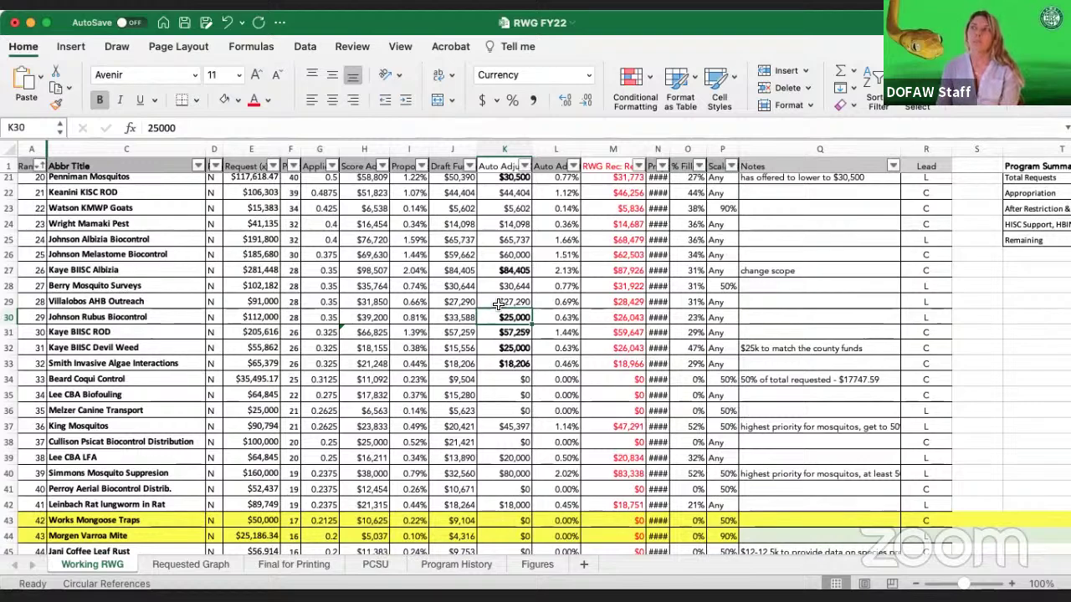
{"action": "scroll", "coordinate": [503, 408], "scroll_direction": "down", "scroll_amount": 3}
{"action": "scroll", "coordinate": [504, 409], "scroll_direction": "down", "scroll_amount": 10}
{"action": "scroll", "coordinate": [490, 404], "scroll_direction": "up", "scroll_amount": 2}
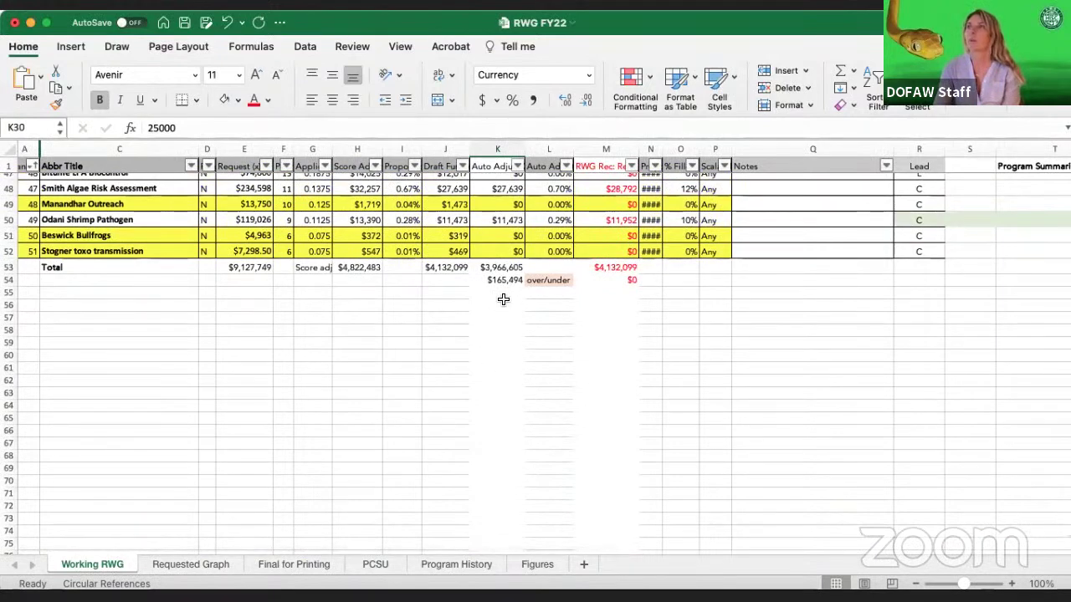
{"action": "scroll", "coordinate": [494, 289], "scroll_direction": "down", "scroll_amount": 1}
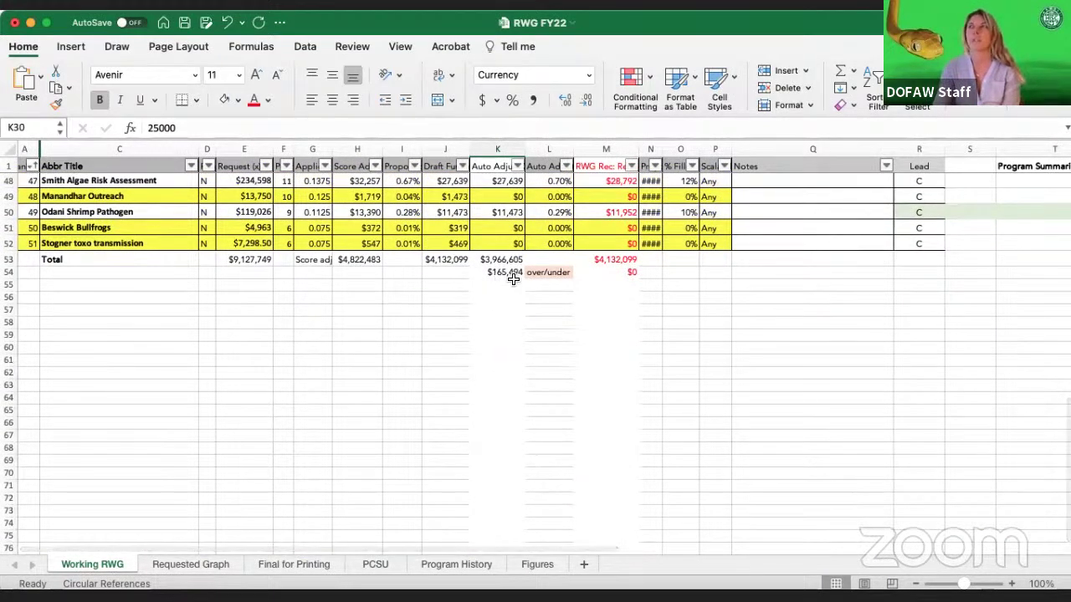
Review the auto-adjusted amounts in column K from the lowest-ranked projects up to the top rows and back to the middle ranks
{"action": "scroll", "coordinate": [498, 331], "scroll_direction": "up", "scroll_amount": 8}
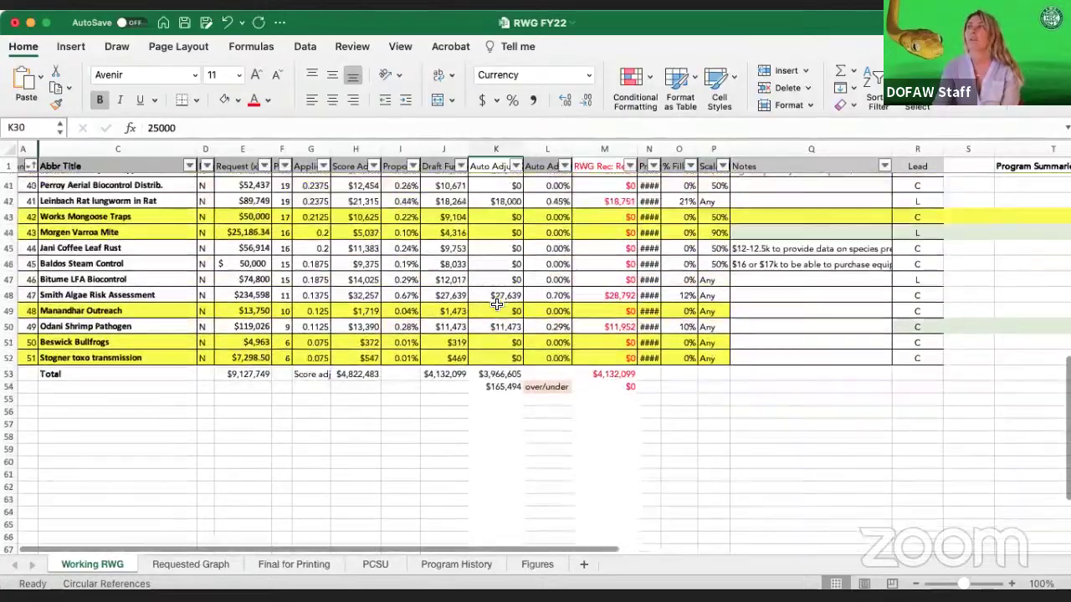
{"action": "scroll", "coordinate": [496, 303], "scroll_direction": "up", "scroll_amount": 10}
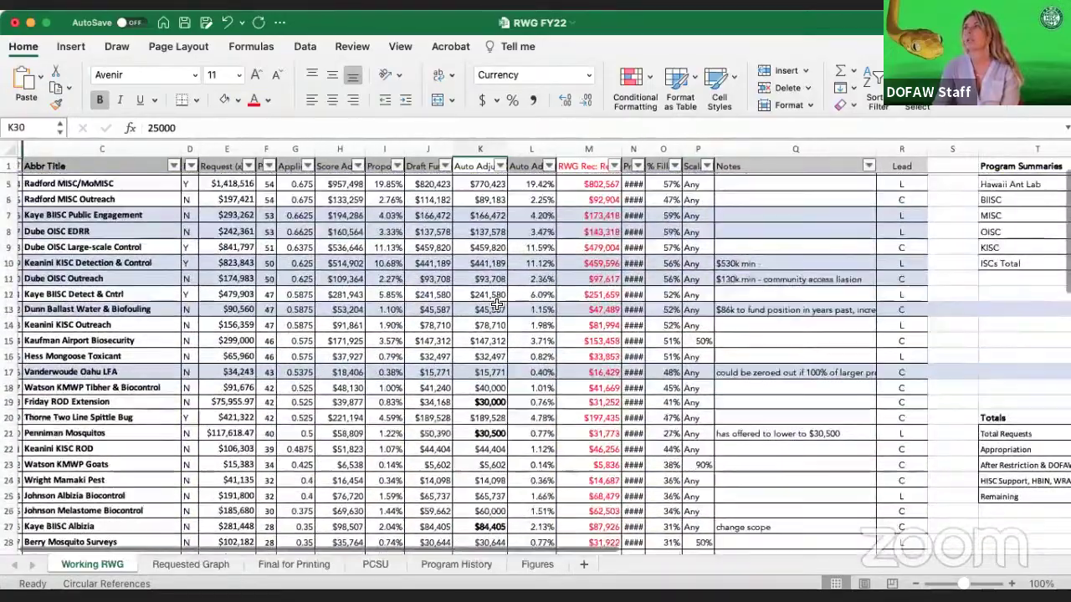
{"action": "scroll", "coordinate": [510, 358], "scroll_direction": "down", "scroll_amount": 2}
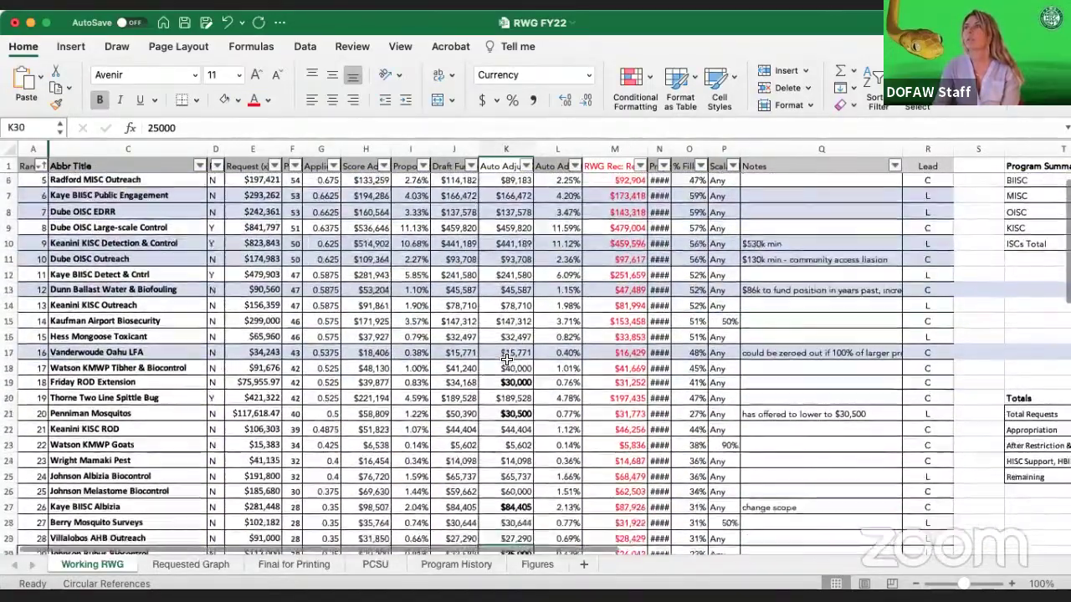
{"action": "scroll", "coordinate": [507, 359], "scroll_direction": "up", "scroll_amount": 2}
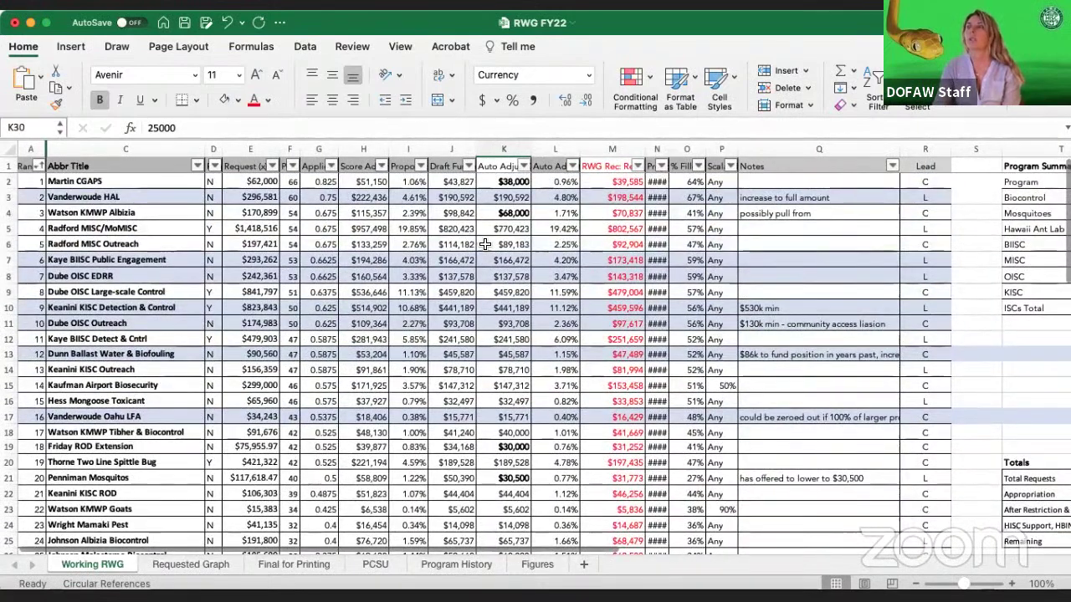
{"action": "scroll", "coordinate": [505, 374], "scroll_direction": "down", "scroll_amount": 2}
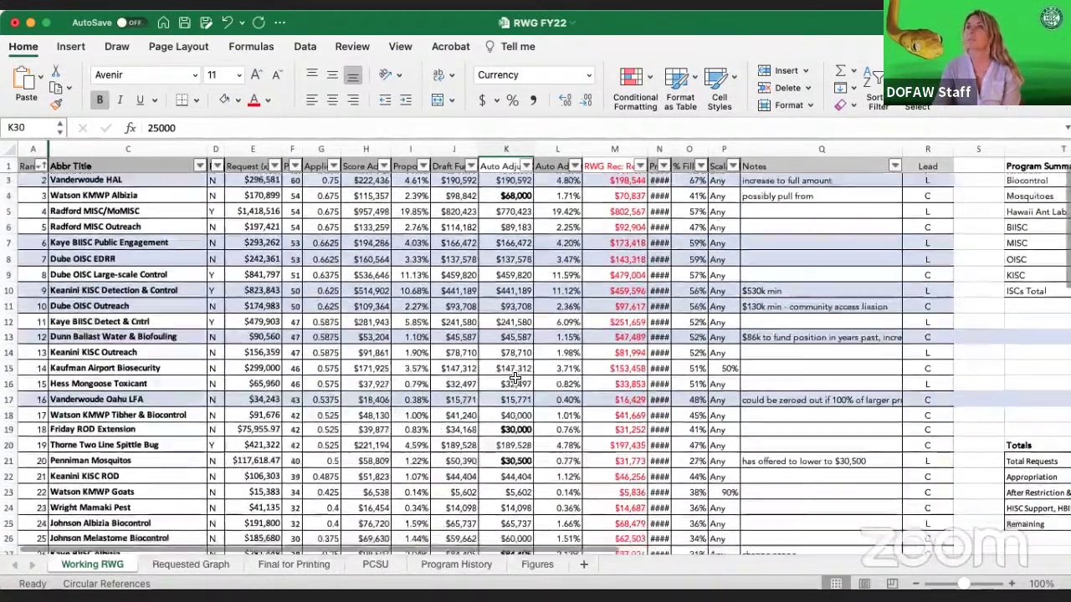
{"action": "scroll", "coordinate": [484, 426], "scroll_direction": "down", "scroll_amount": 3}
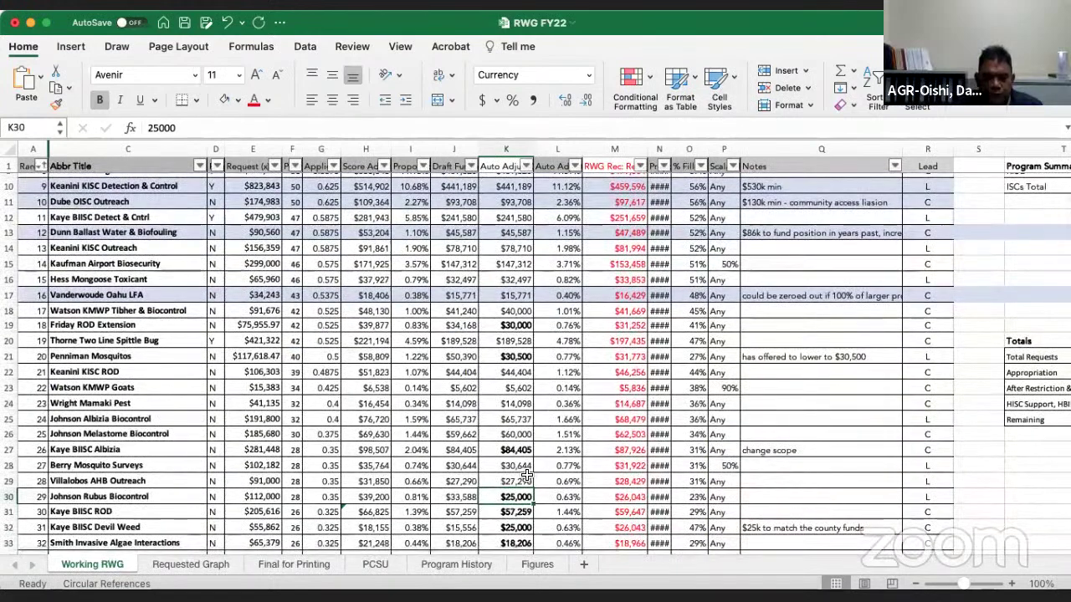
{"action": "scroll", "coordinate": [525, 474], "scroll_direction": "down", "scroll_amount": 2}
{"action": "scroll", "coordinate": [514, 393], "scroll_direction": "down", "scroll_amount": 3}
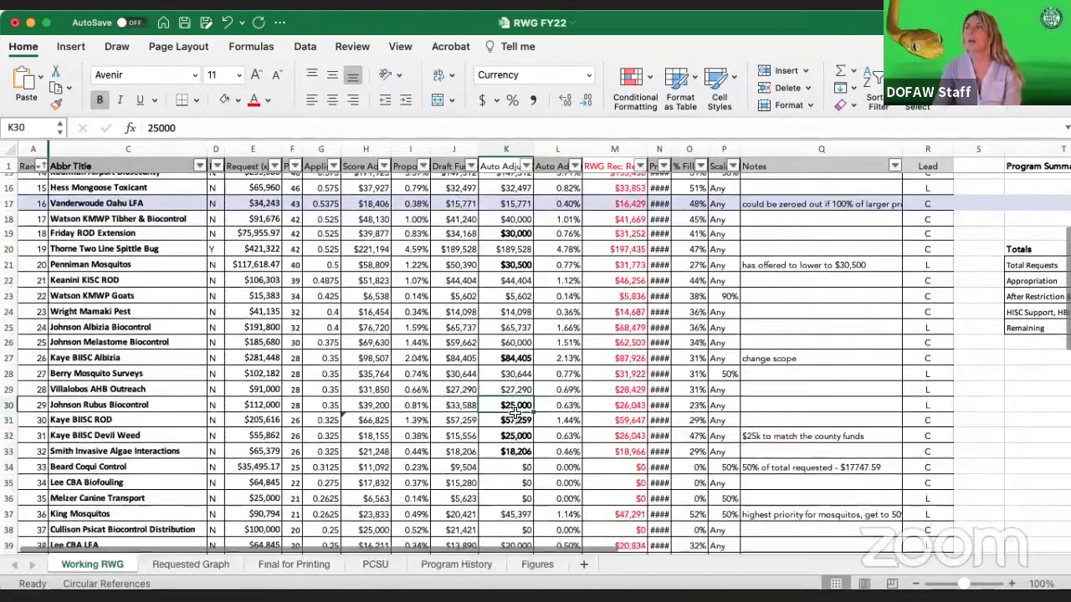
Set the AHB Outreach project's auto-adjusted amount in K29 to 25000
{"action": "left_click", "coordinate": [514, 389]}
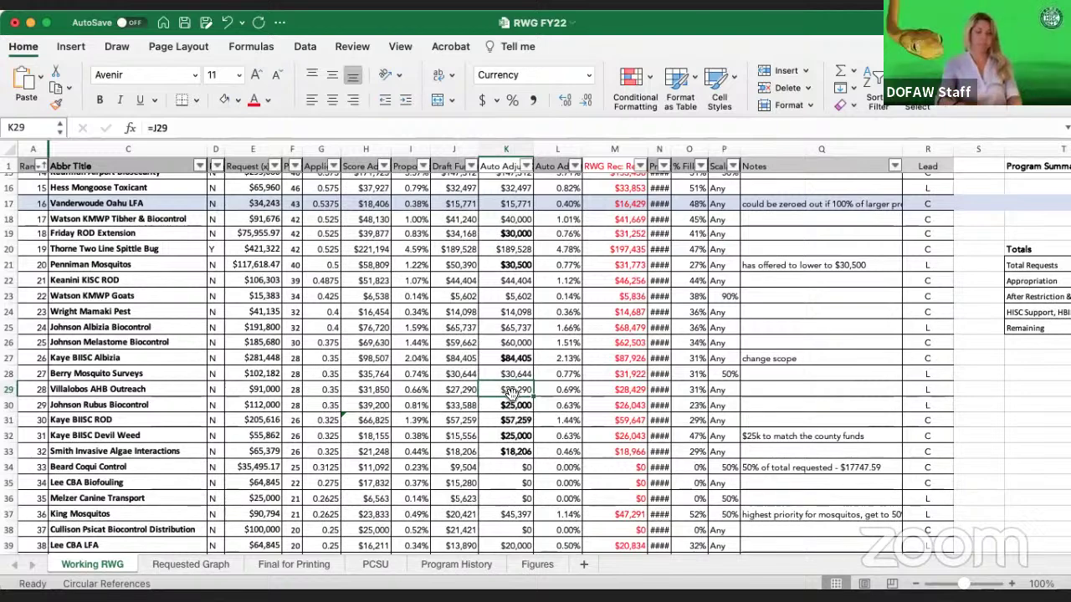
{"action": "type", "text": "27"}
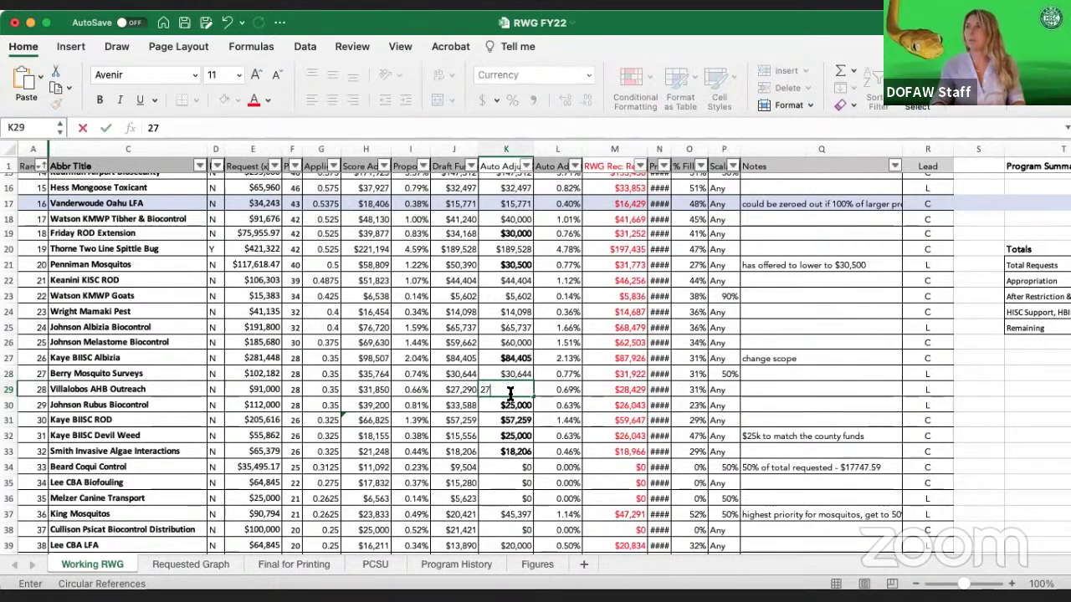
{"action": "key", "text": "BackSpace"}
{"action": "type", "text": "5,0"}
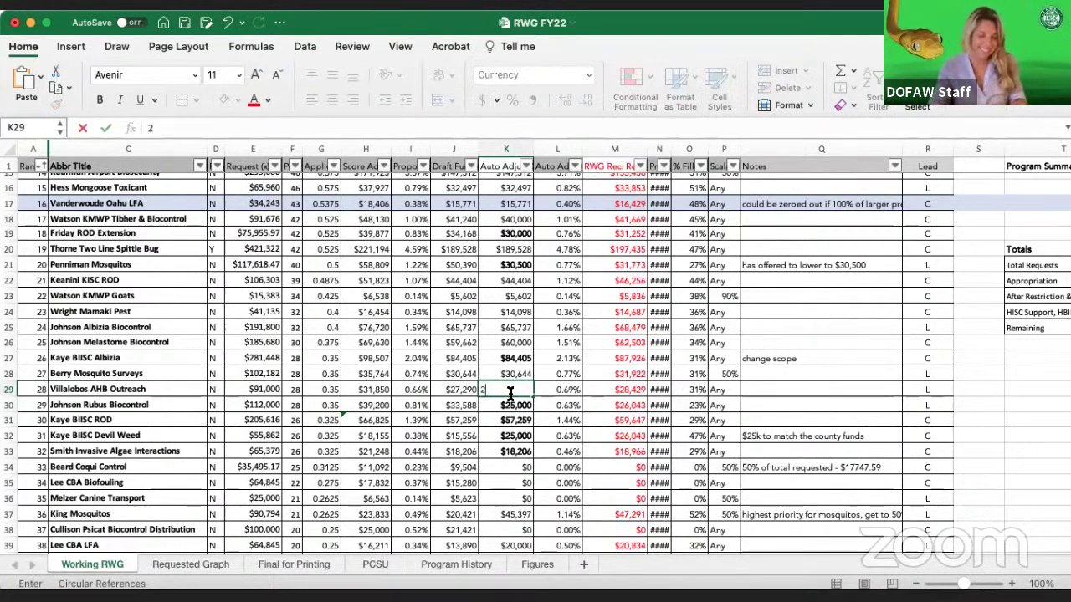
{"action": "type", "text": "000"}
{"action": "key", "text": "Tab"}
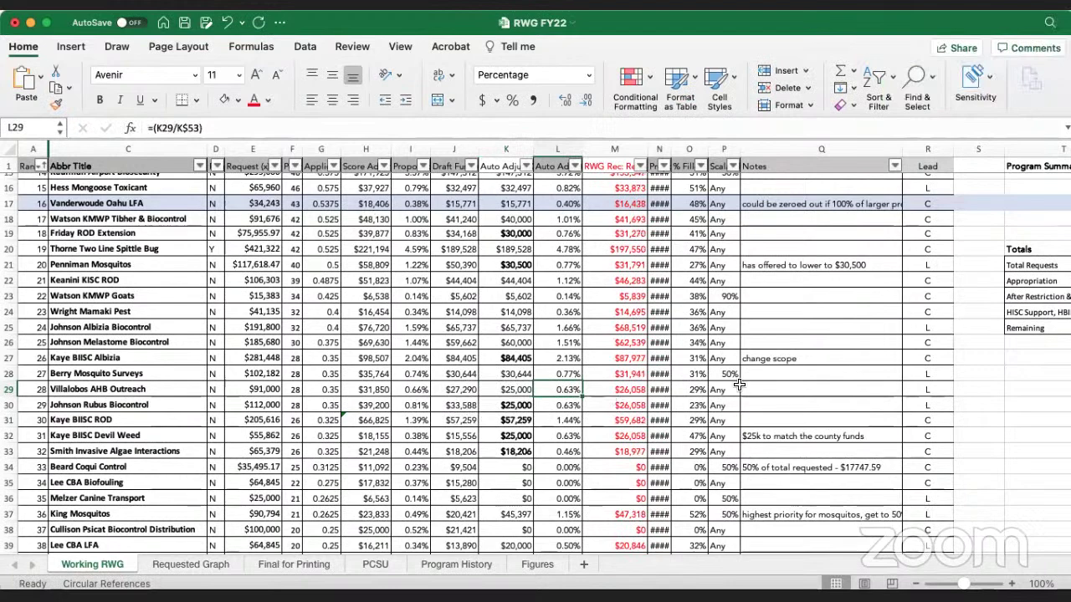
{"action": "left_click", "coordinate": [516, 389]}
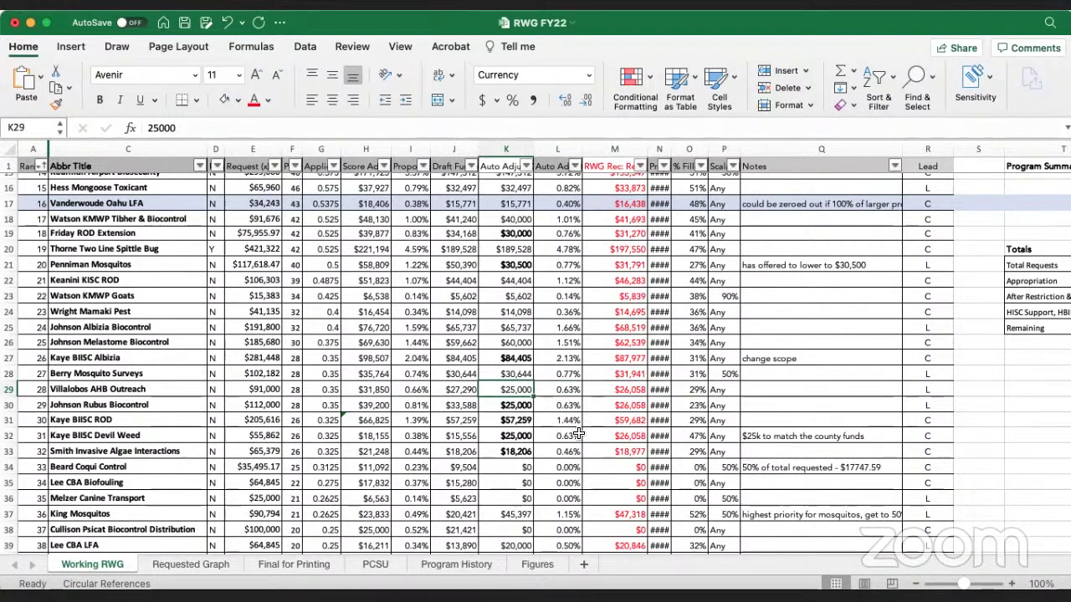
Check the Mosquito Surveys and AHB Outreach amounts, the lower-ranked projects and the over/under amount below the table
{"action": "left_click", "coordinate": [512, 373]}
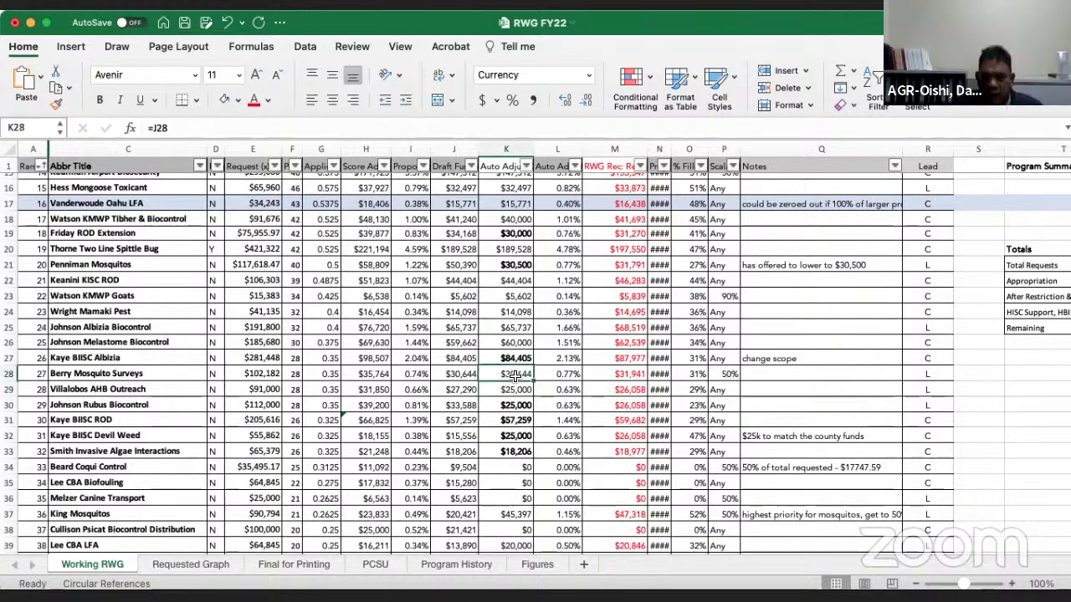
{"action": "left_click", "coordinate": [507, 391]}
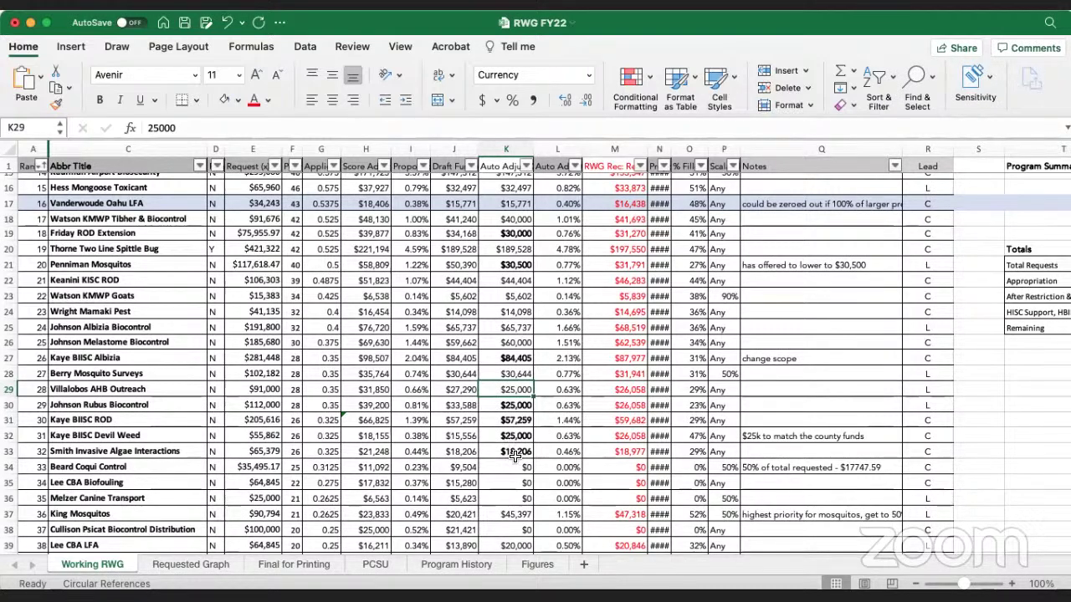
{"action": "scroll", "coordinate": [516, 456], "scroll_direction": "down", "scroll_amount": 2}
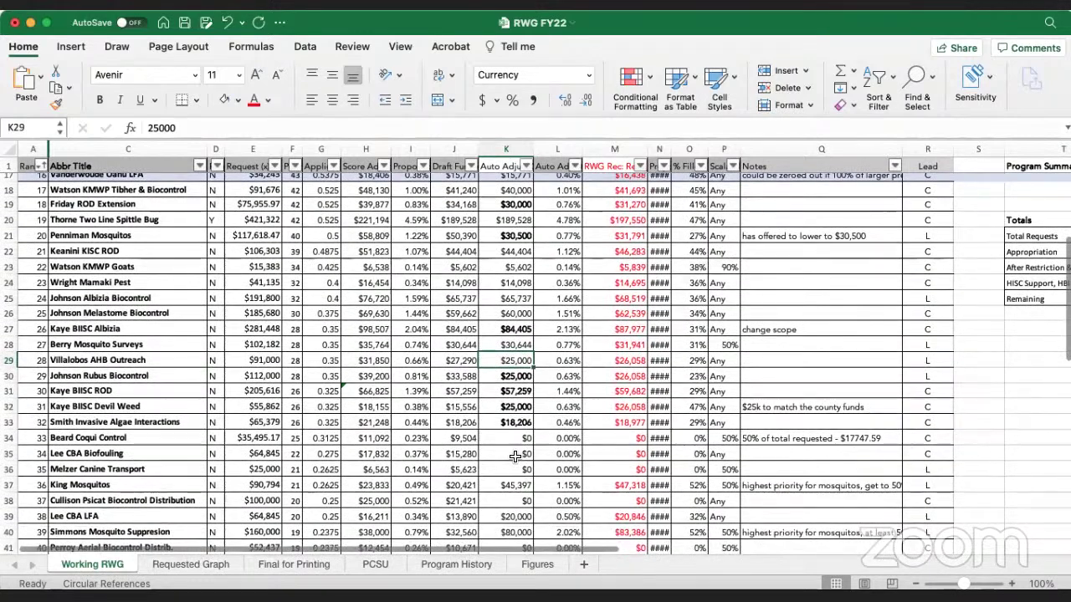
{"action": "scroll", "coordinate": [515, 456], "scroll_direction": "down", "scroll_amount": 3}
{"action": "scroll", "coordinate": [515, 456], "scroll_direction": "up", "scroll_amount": 2}
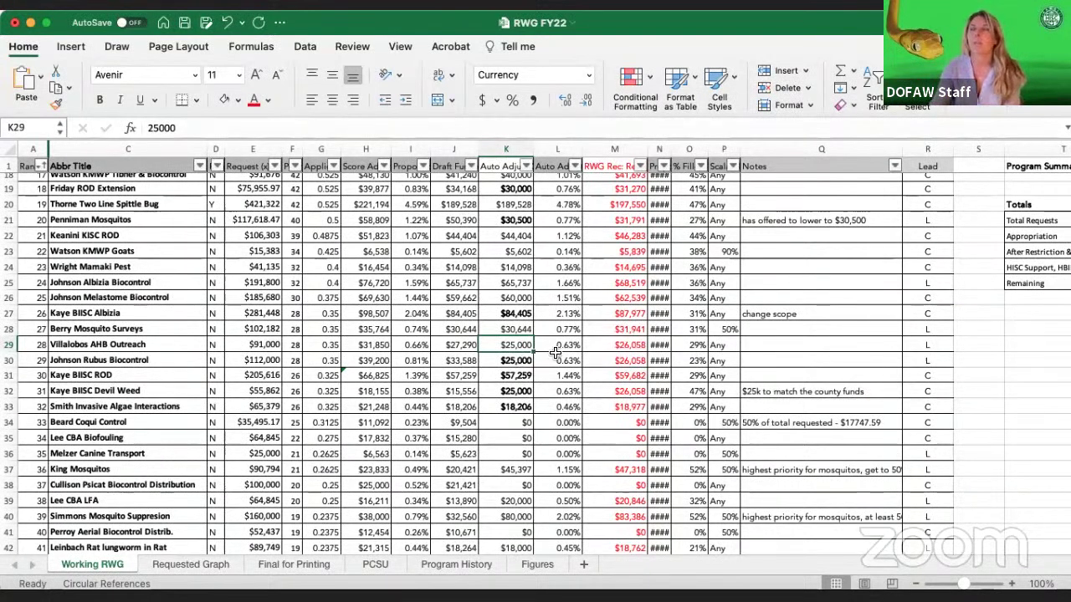
{"action": "scroll", "coordinate": [552, 352], "scroll_direction": "up", "scroll_amount": 3}
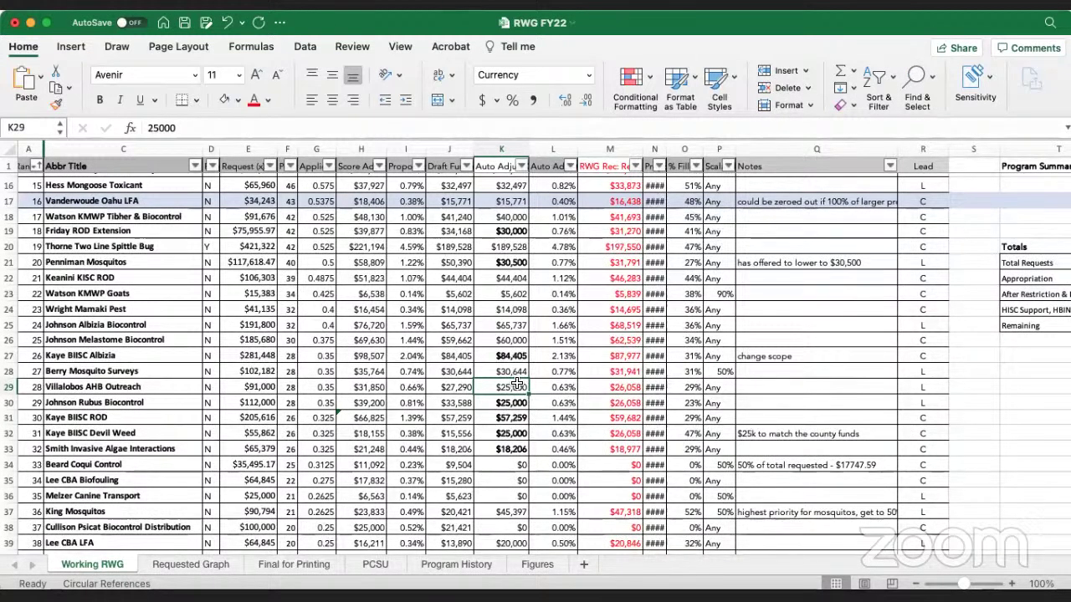
{"action": "scroll", "coordinate": [517, 383], "scroll_direction": "left", "scroll_amount": 1}
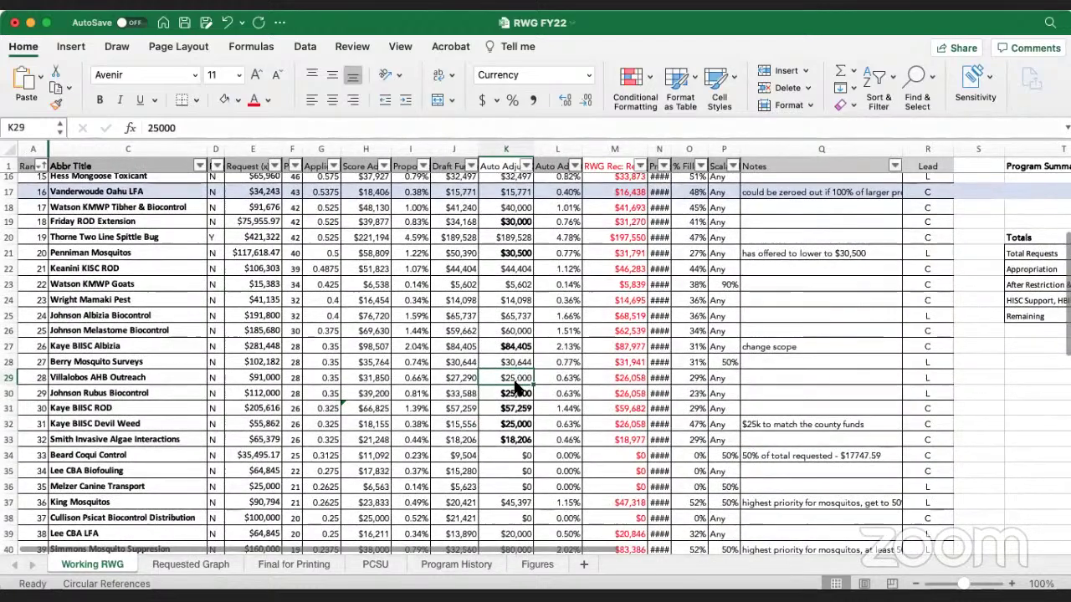
{"action": "scroll", "coordinate": [517, 385], "scroll_direction": "down", "scroll_amount": 2}
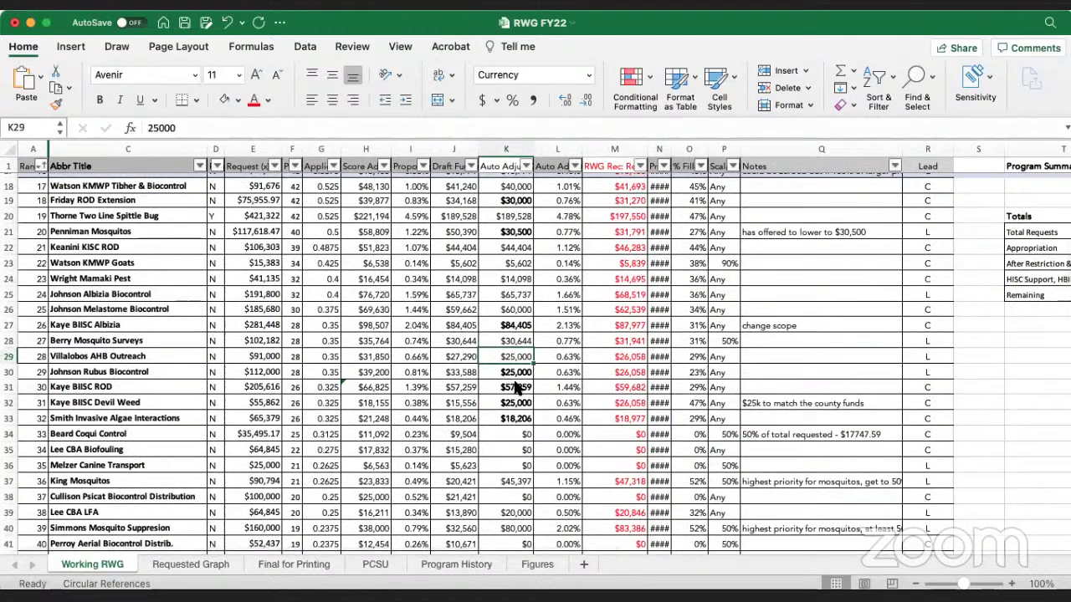
{"action": "scroll", "coordinate": [516, 388], "scroll_direction": "down", "scroll_amount": 3}
{"action": "scroll", "coordinate": [517, 387], "scroll_direction": "down", "scroll_amount": 5}
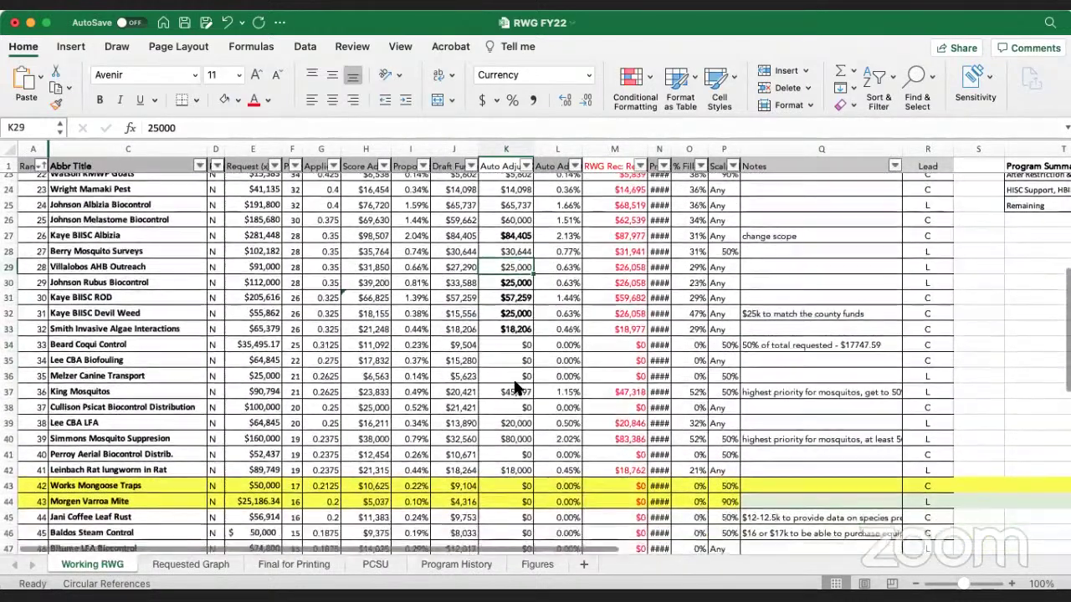
{"action": "scroll", "coordinate": [516, 388], "scroll_direction": "down", "scroll_amount": 2}
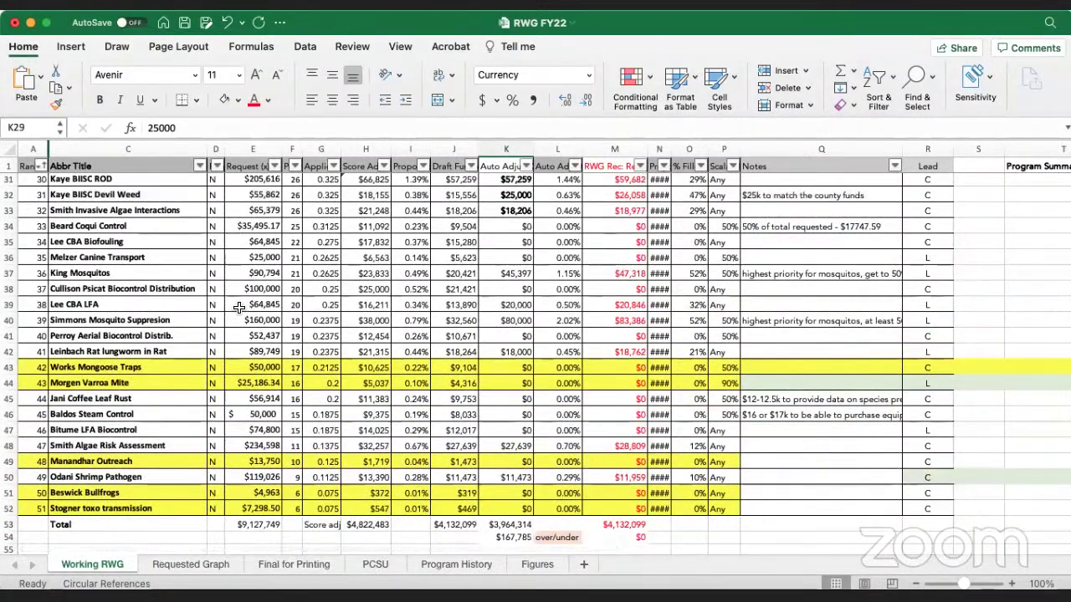
Set the CBA LFA project's auto-adjusted amount in K39 to 29000
{"action": "left_click", "coordinate": [520, 308]}
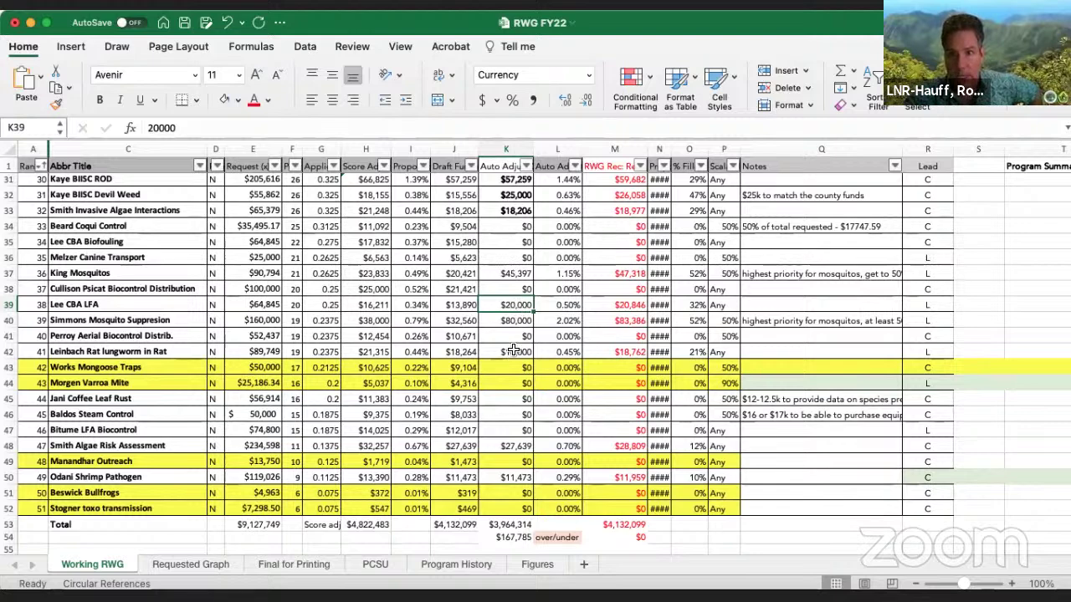
{"action": "type", "text": "29000"}
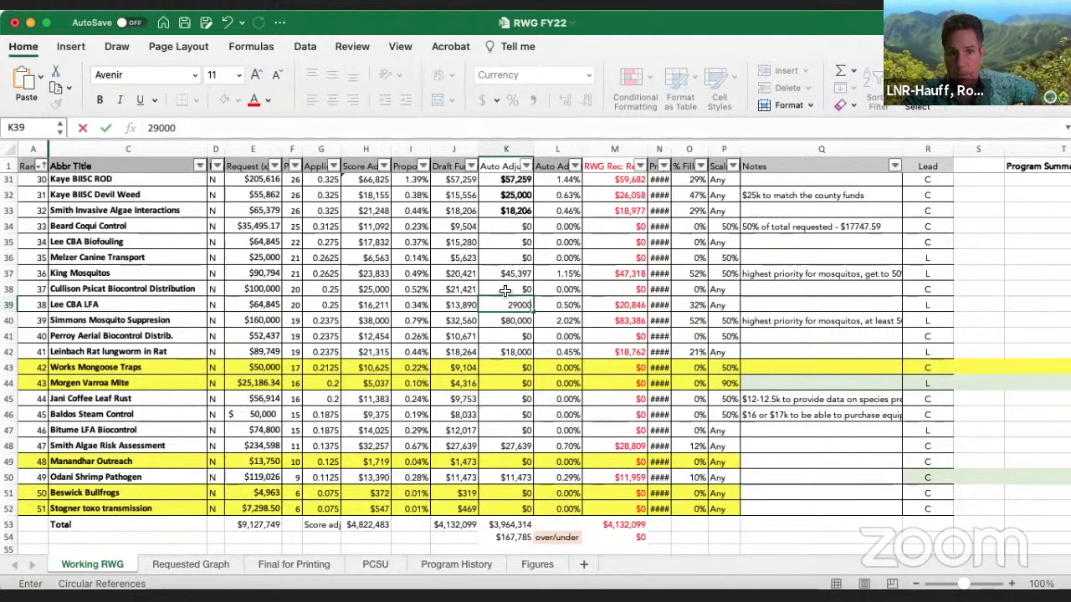
{"action": "left_click", "coordinate": [506, 290]}
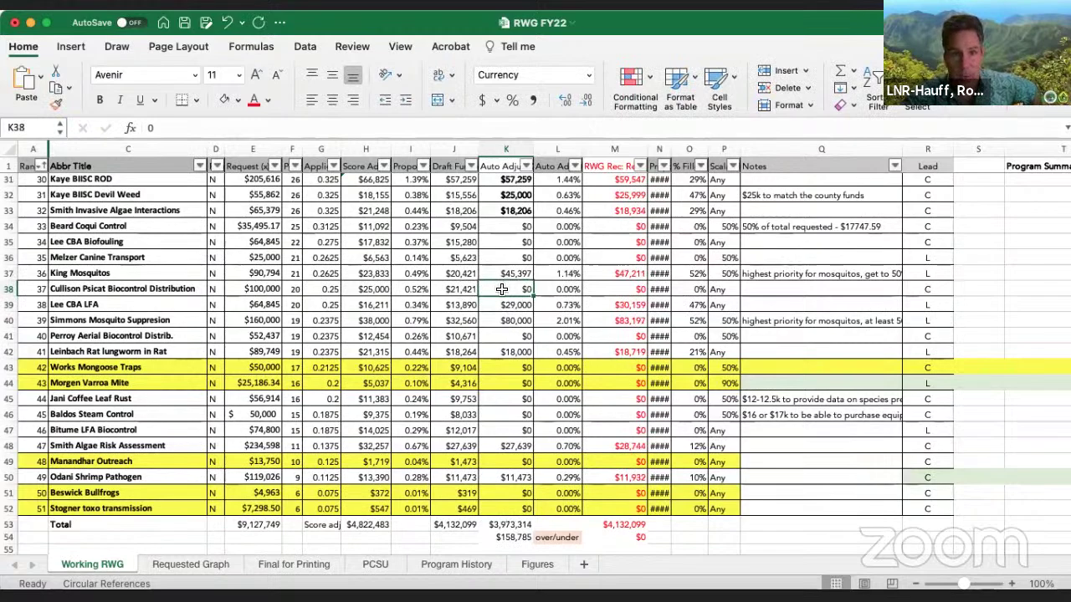
Compare the funding amounts across the whole project table with the column K total and the over/under formula in K54
{"action": "scroll", "coordinate": [501, 290], "scroll_direction": "up", "scroll_amount": 5}
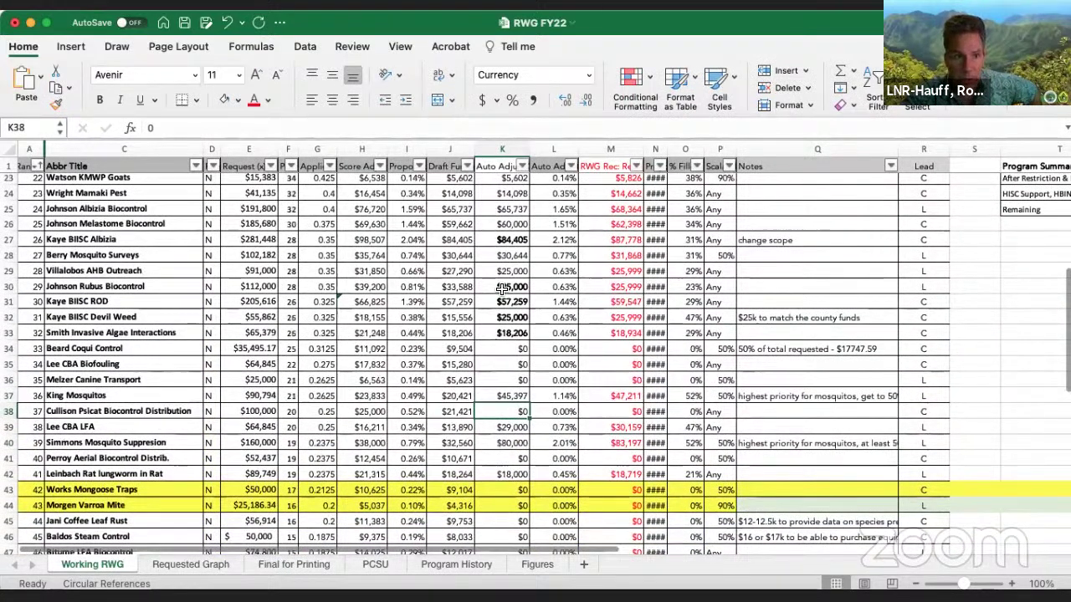
{"action": "scroll", "coordinate": [501, 289], "scroll_direction": "up", "scroll_amount": 8}
{"action": "scroll", "coordinate": [503, 289], "scroll_direction": "up", "scroll_amount": 6}
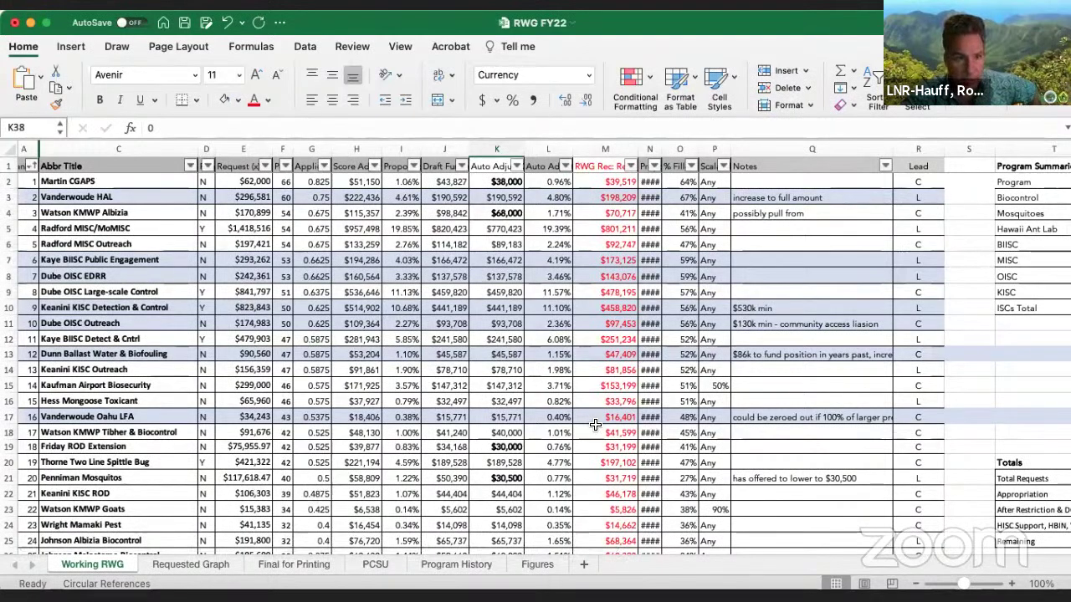
{"action": "scroll", "coordinate": [594, 425], "scroll_direction": "down", "scroll_amount": 9}
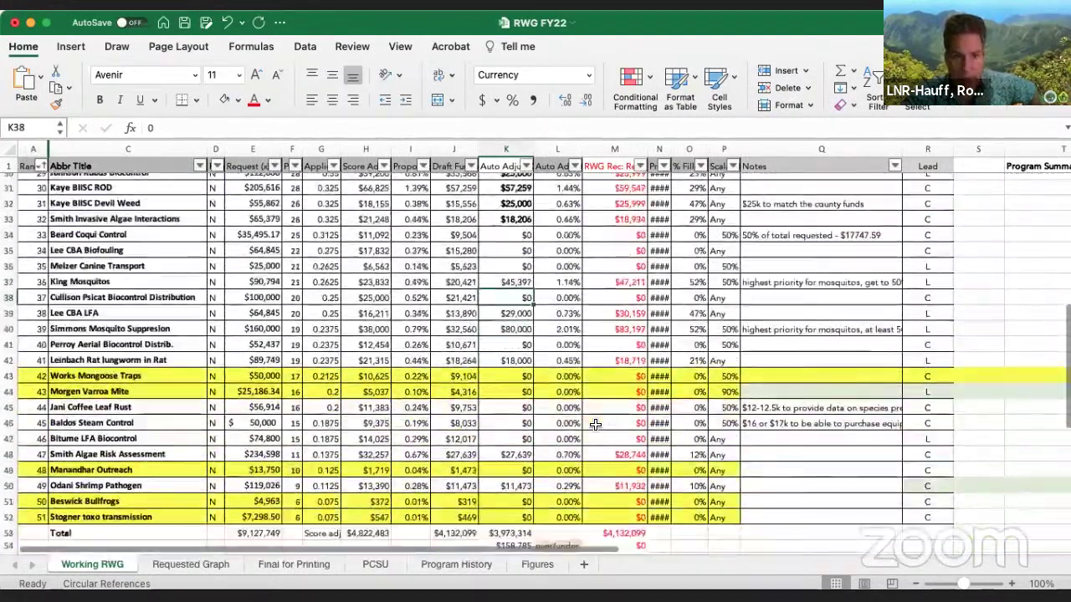
{"action": "scroll", "coordinate": [594, 425], "scroll_direction": "down", "scroll_amount": 2}
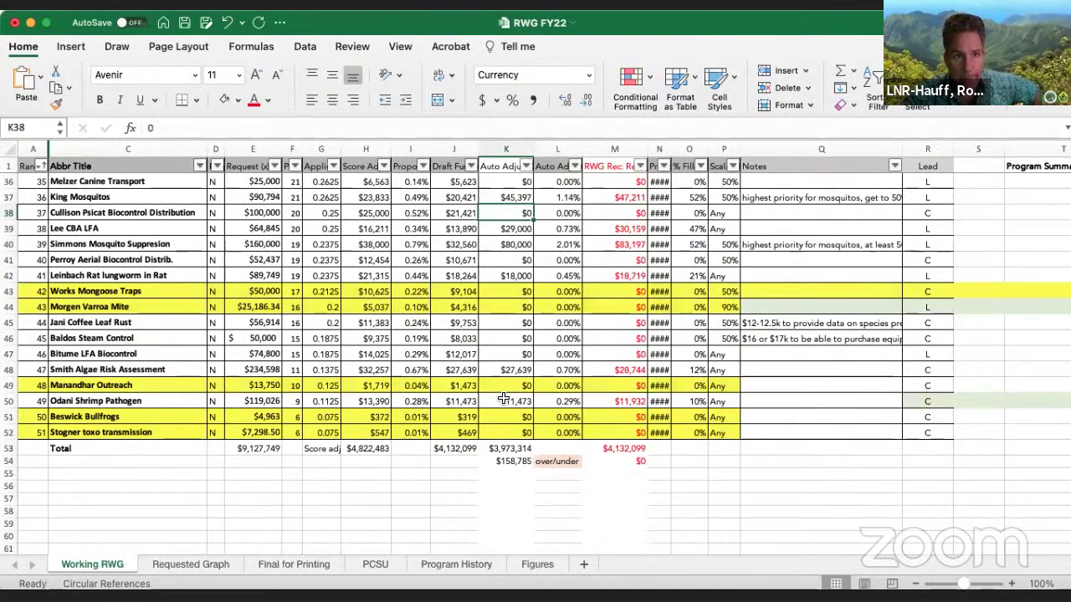
{"action": "scroll", "coordinate": [504, 399], "scroll_direction": "up", "scroll_amount": 10}
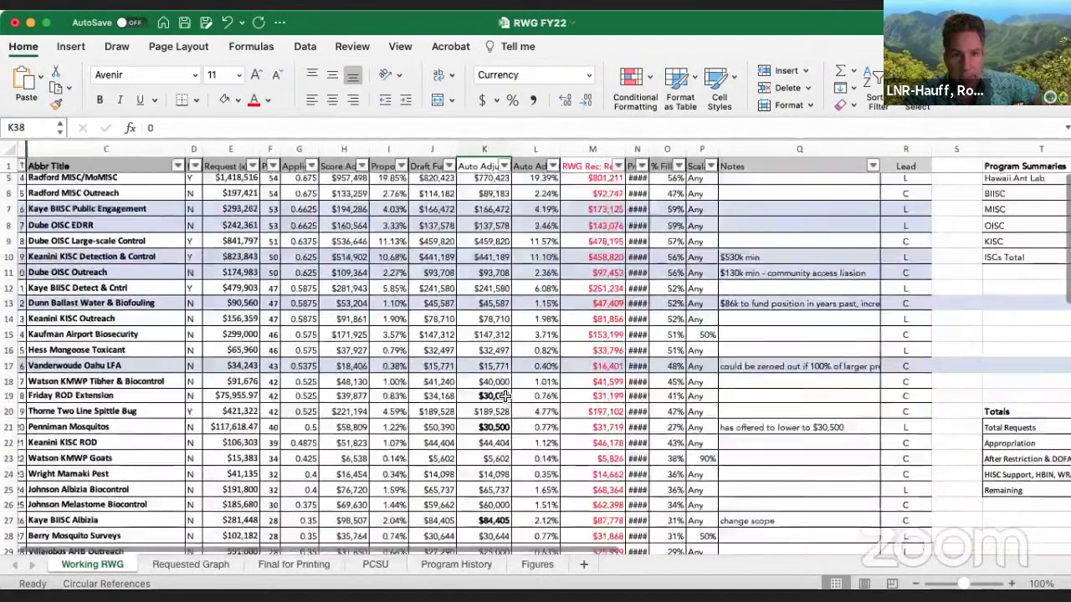
{"action": "scroll", "coordinate": [504, 397], "scroll_direction": "up", "scroll_amount": 2}
{"action": "scroll", "coordinate": [506, 396], "scroll_direction": "left", "scroll_amount": 1}
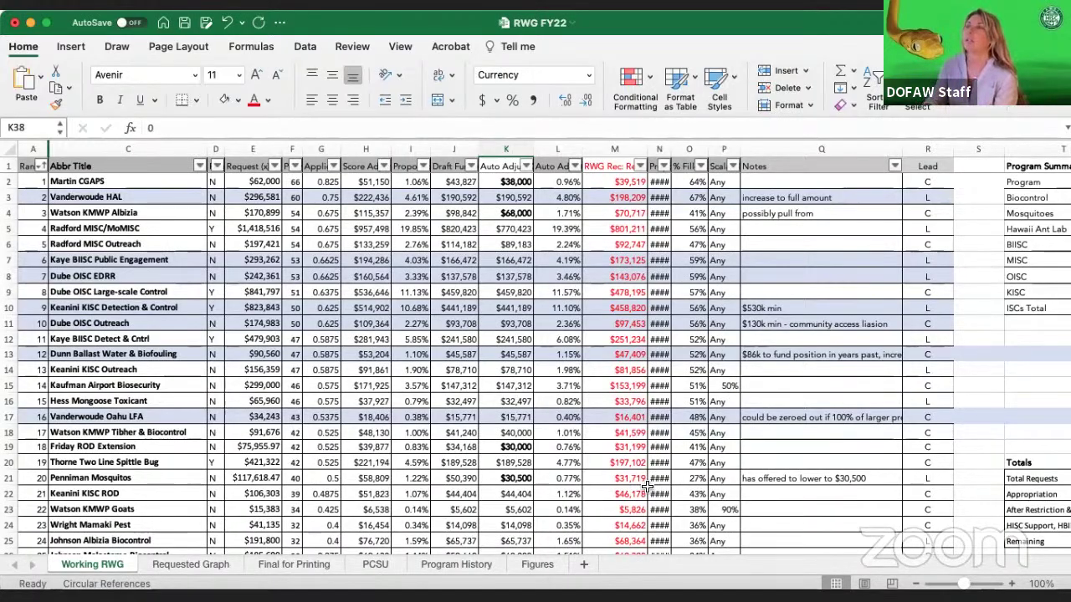
{"action": "scroll", "coordinate": [646, 486], "scroll_direction": "down", "scroll_amount": 13}
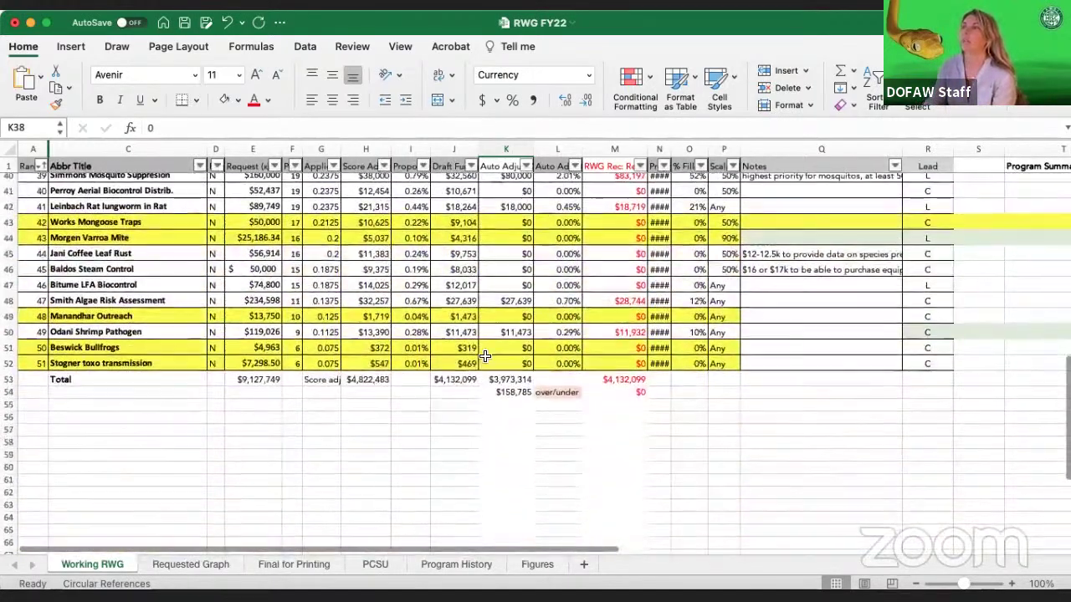
{"action": "left_click", "coordinate": [512, 393]}
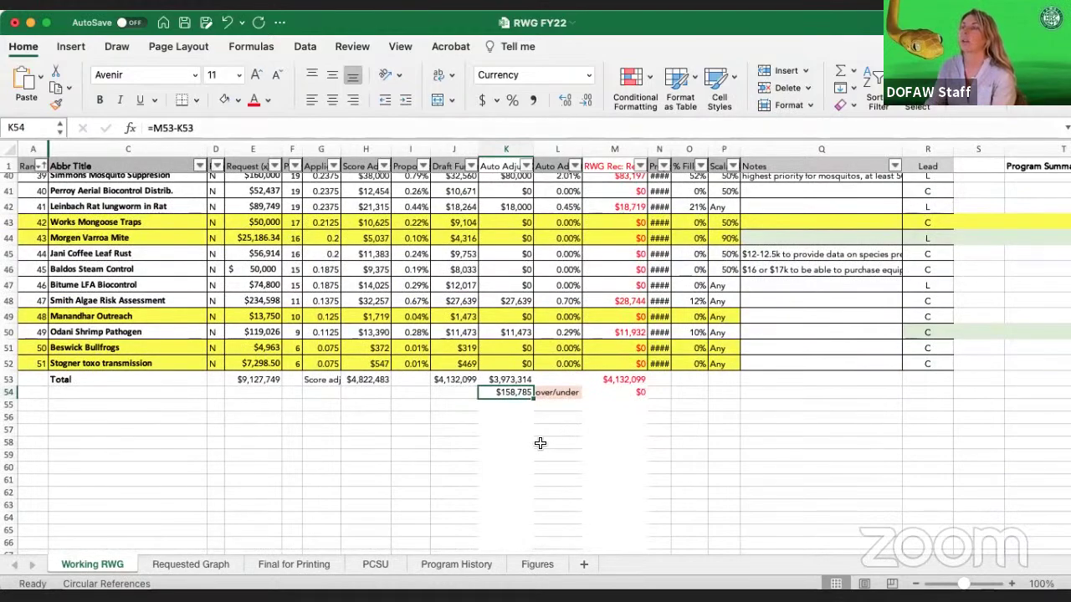
{"action": "scroll", "coordinate": [560, 450], "scroll_direction": "up", "scroll_amount": 10}
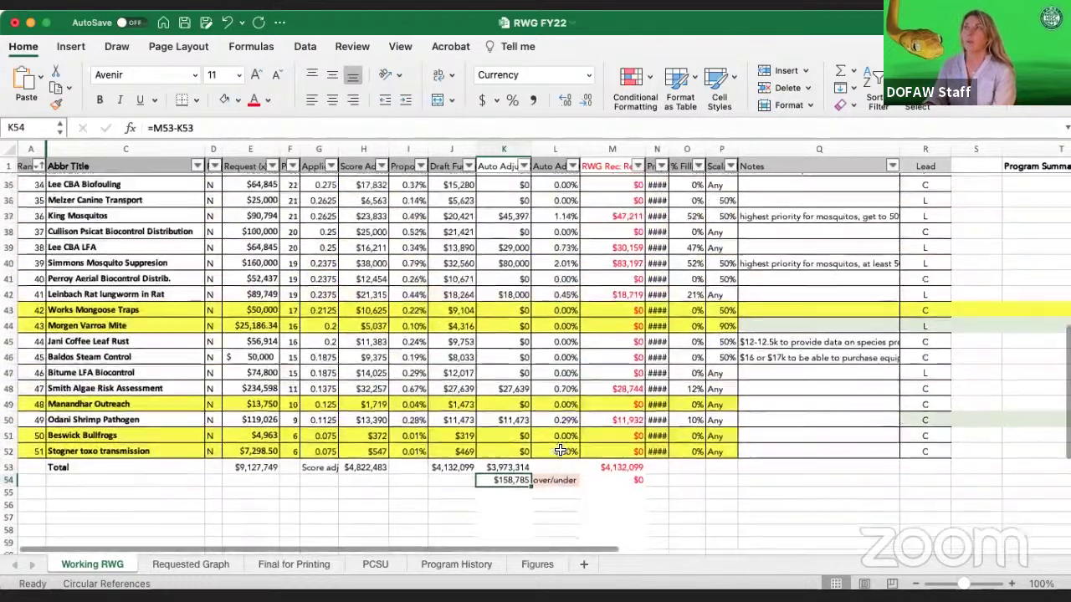
{"action": "scroll", "coordinate": [527, 432], "scroll_direction": "up", "scroll_amount": 2}
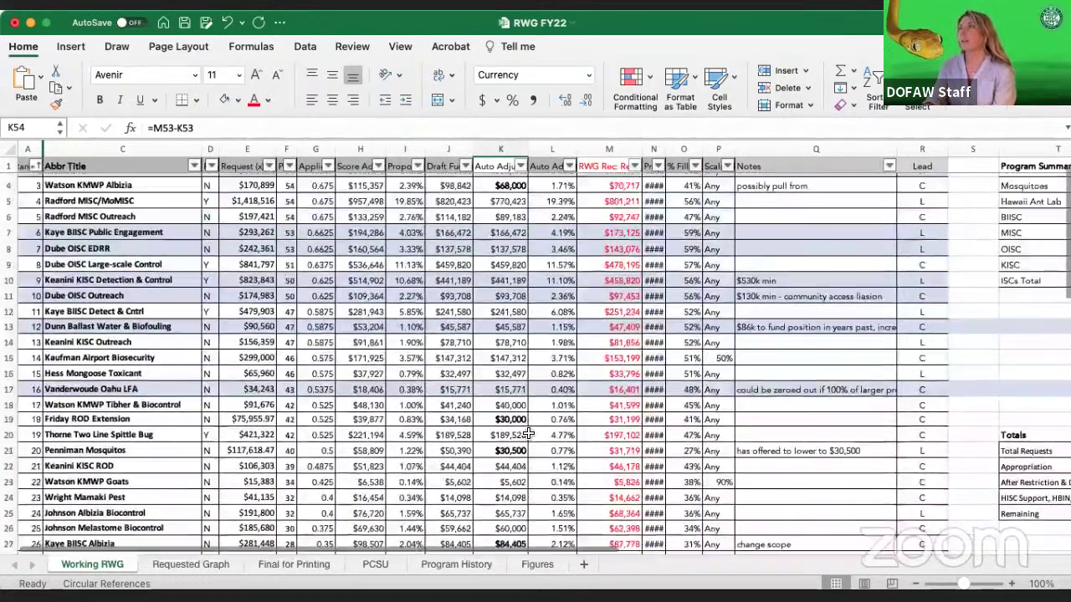
{"action": "scroll", "coordinate": [512, 201], "scroll_direction": "up", "scroll_amount": 1}
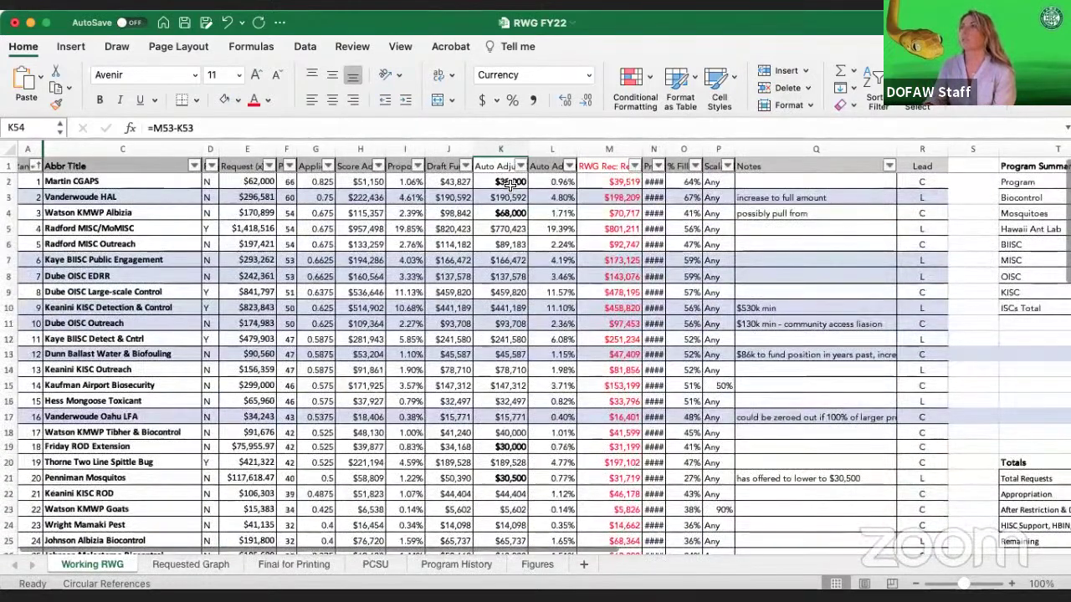
Highlight the priority Mosquitos project in row 37, from A37 to R37, with the light blue fill
{"action": "scroll", "coordinate": [510, 188], "scroll_direction": "left", "scroll_amount": 1}
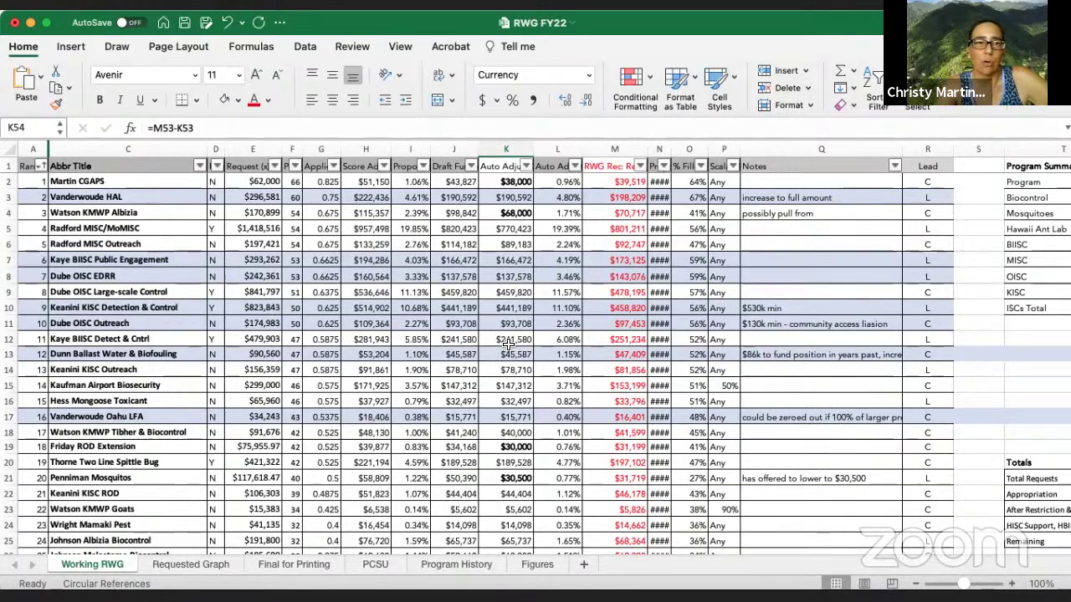
{"action": "scroll", "coordinate": [498, 351], "scroll_direction": "down", "scroll_amount": 5}
{"action": "scroll", "coordinate": [494, 357], "scroll_direction": "down", "scroll_amount": 15}
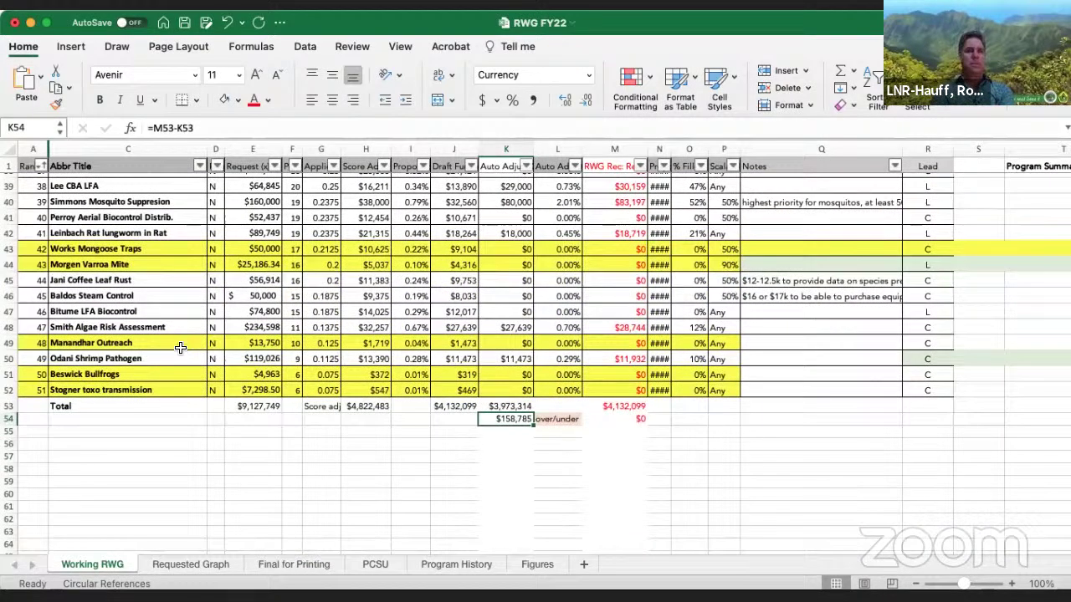
{"action": "scroll", "coordinate": [180, 348], "scroll_direction": "up", "scroll_amount": 10}
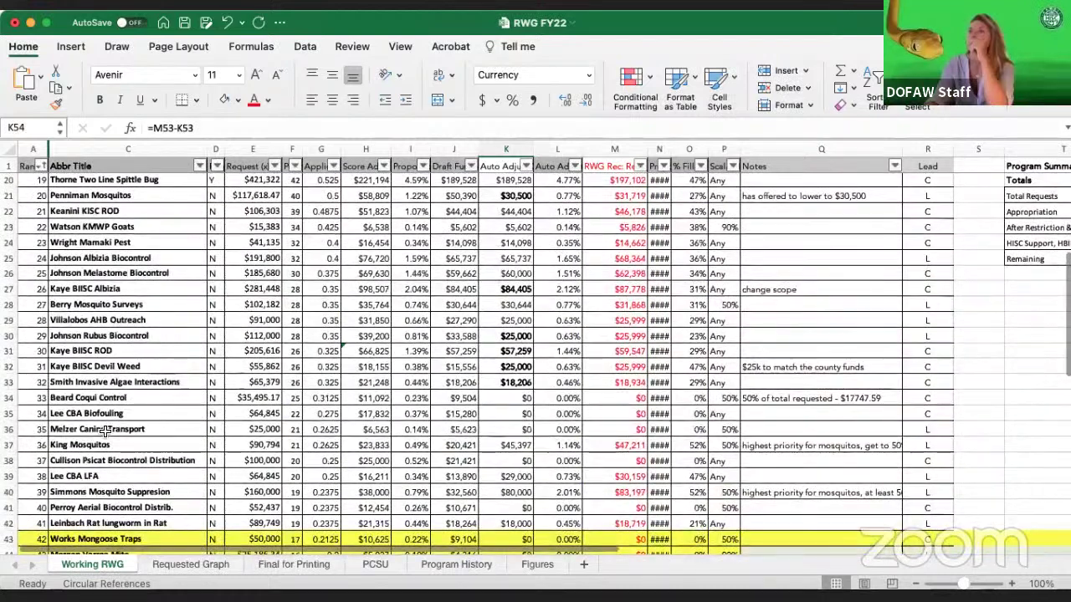
{"action": "left_click_drag", "start_coordinate": [21, 448], "coordinate": [928, 444]}
{"action": "scroll", "coordinate": [536, 334], "scroll_direction": "down", "scroll_amount": 1}
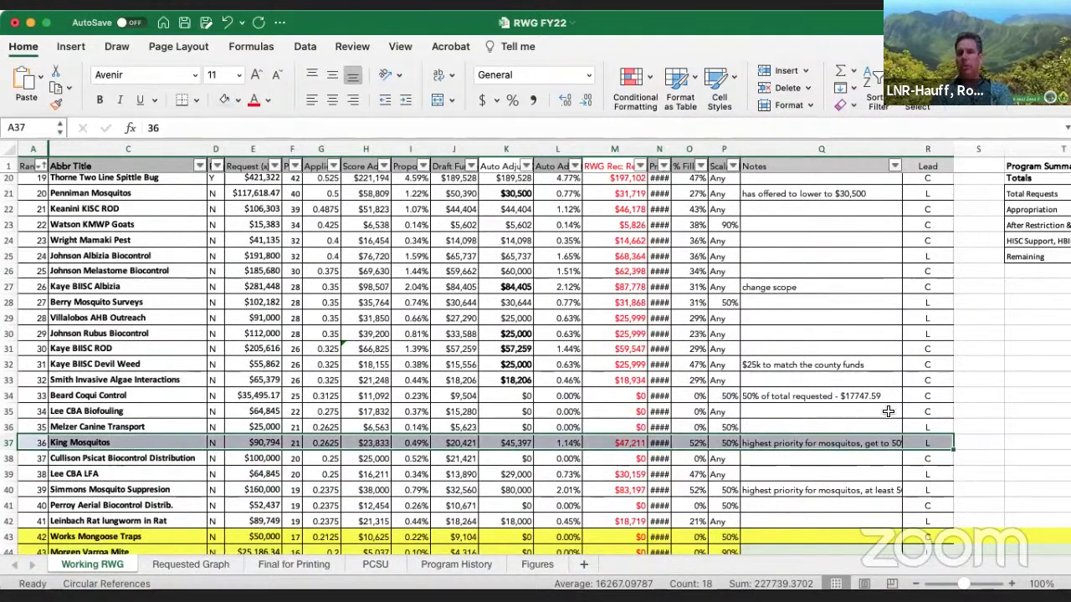
{"action": "left_click", "coordinate": [885, 363]}
{"action": "scroll", "coordinate": [807, 410], "scroll_direction": "up", "scroll_amount": 6}
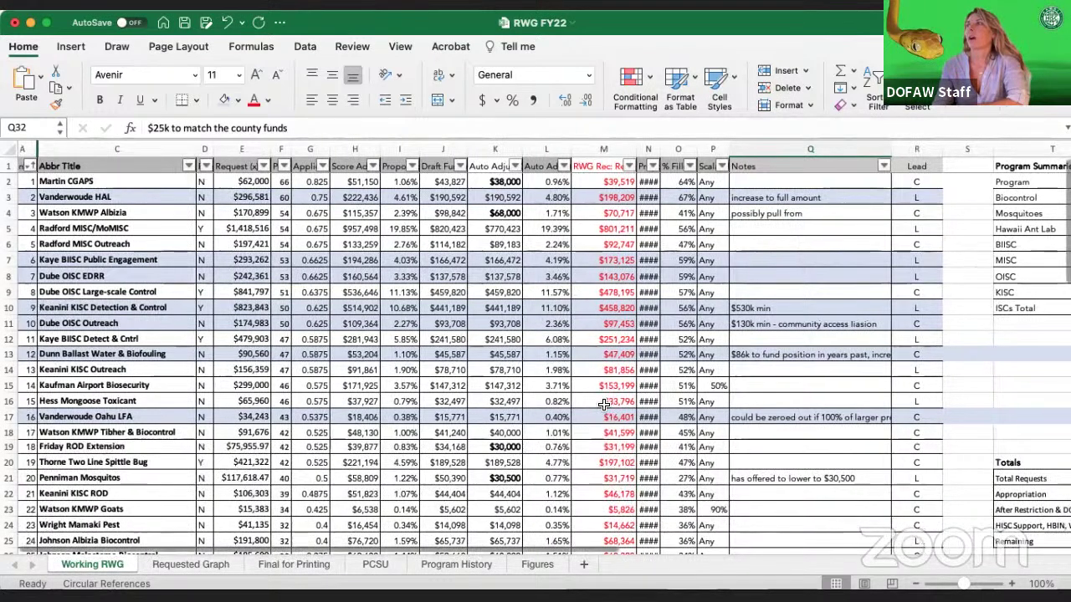
Dismiss the alert about opening two workbooks with the same name
{"action": "left_click", "coordinate": [48, 22]}
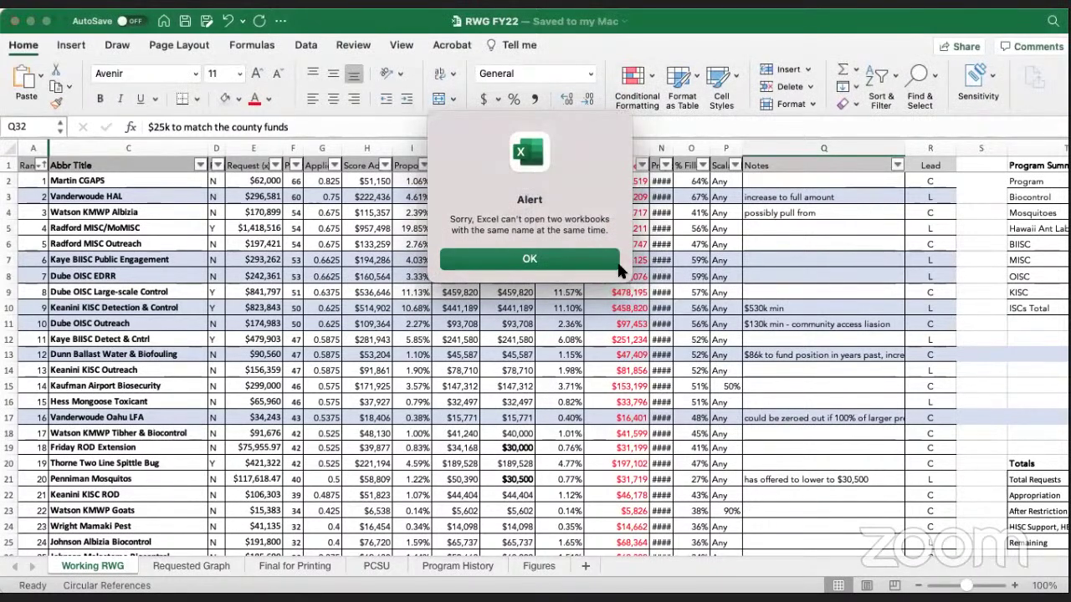
{"action": "left_click", "coordinate": [502, 261]}
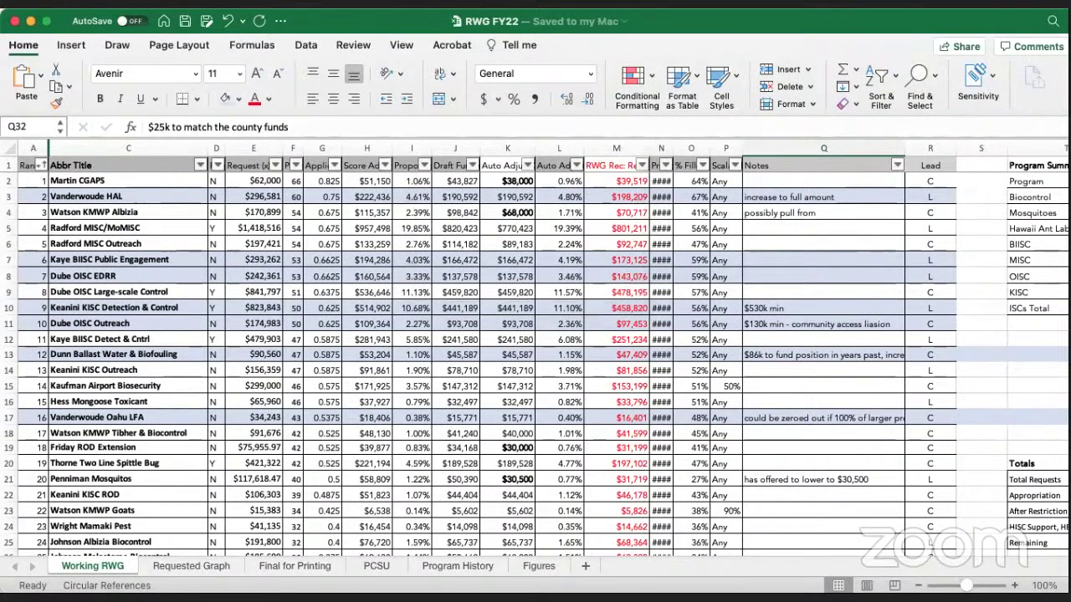
{"action": "scroll", "coordinate": [607, 450], "scroll_direction": "right", "scroll_amount": 1}
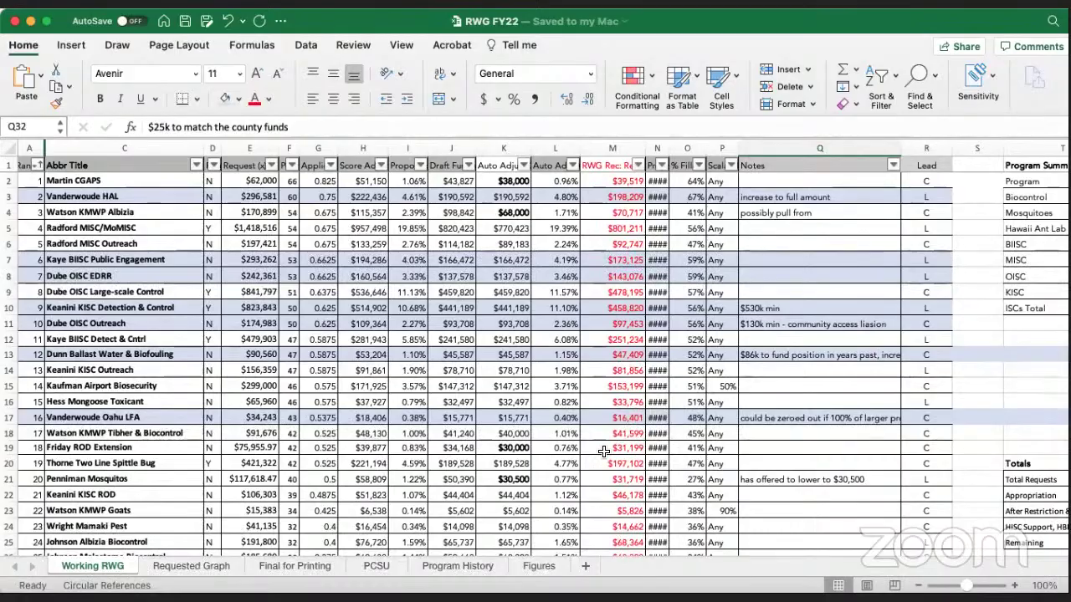
Review the project amounts against the column totals, the over/under formula in K54 and the RWG recommendation formula in M2
{"action": "scroll", "coordinate": [604, 451], "scroll_direction": "down", "scroll_amount": 6}
{"action": "scroll", "coordinate": [604, 451], "scroll_direction": "down", "scroll_amount": 8}
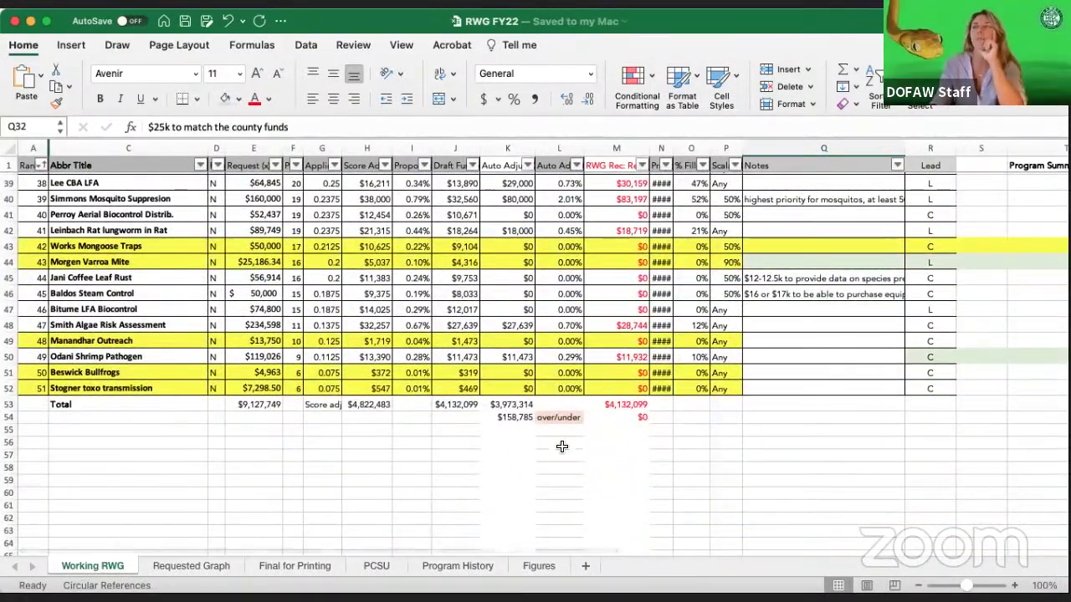
{"action": "left_click", "coordinate": [504, 416]}
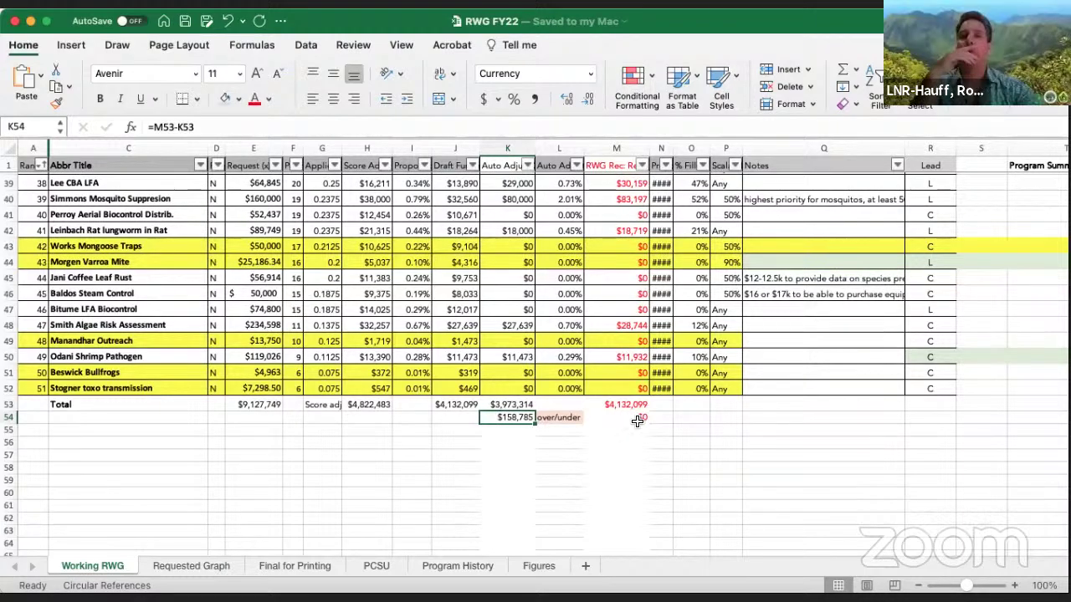
{"action": "scroll", "coordinate": [643, 426], "scroll_direction": "up", "scroll_amount": 10}
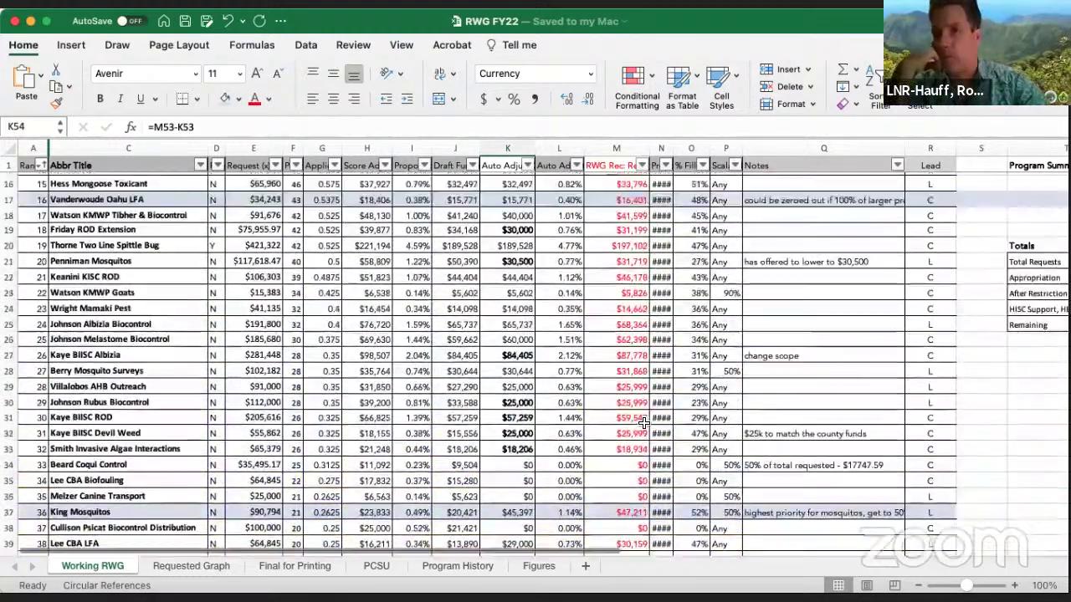
{"action": "scroll", "coordinate": [643, 424], "scroll_direction": "up", "scroll_amount": 3}
{"action": "scroll", "coordinate": [644, 426], "scroll_direction": "down", "scroll_amount": 6}
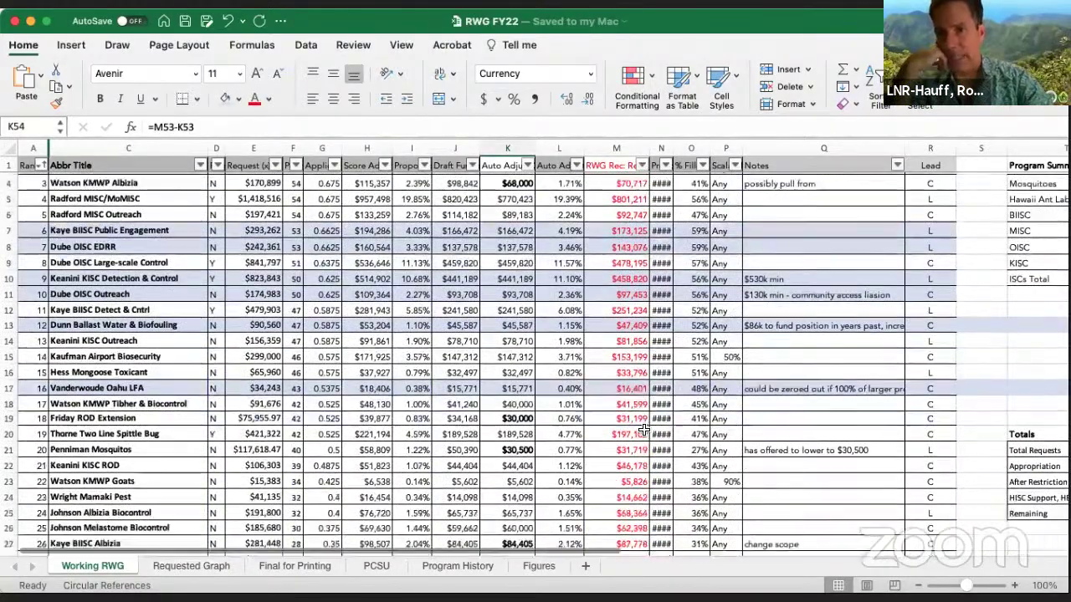
{"action": "scroll", "coordinate": [645, 429], "scroll_direction": "up", "scroll_amount": 6}
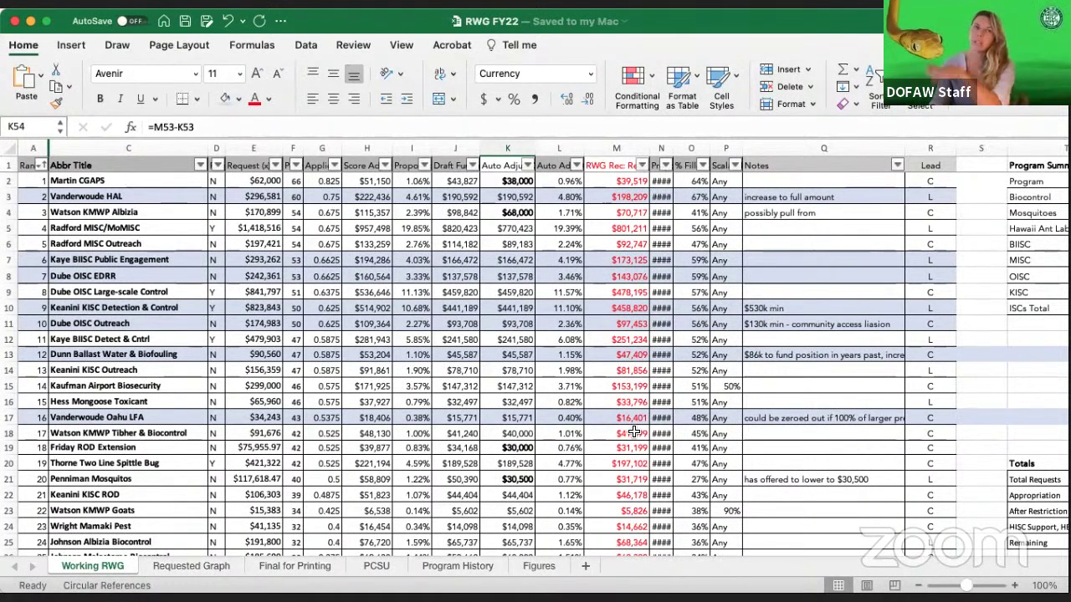
{"action": "left_click", "coordinate": [607, 185]}
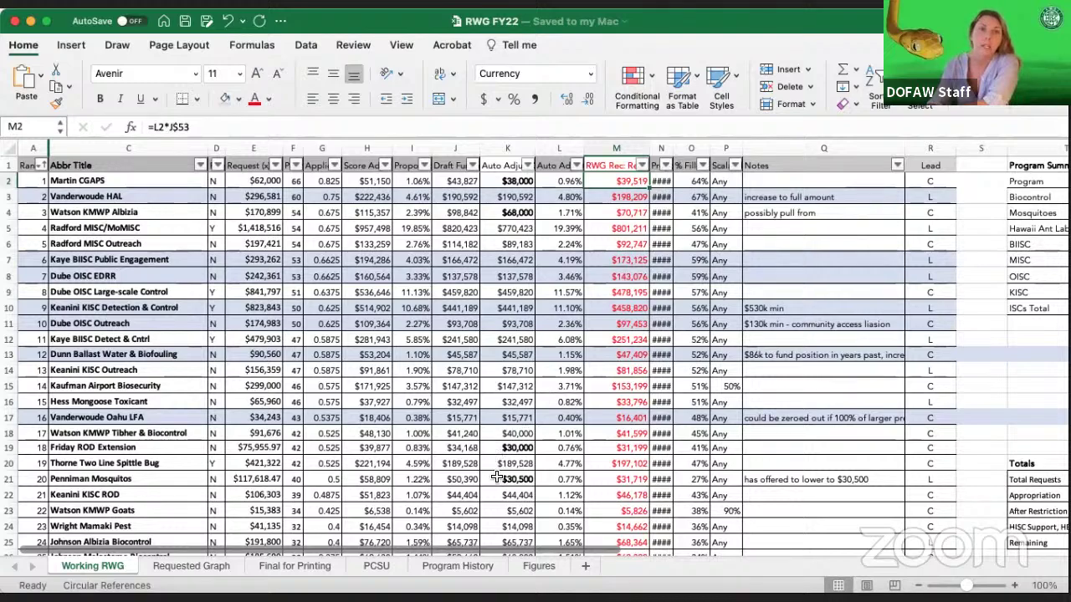
{"action": "scroll", "coordinate": [491, 502], "scroll_direction": "down", "scroll_amount": 8}
{"action": "scroll", "coordinate": [492, 502], "scroll_direction": "down", "scroll_amount": 6}
{"action": "scroll", "coordinate": [492, 503], "scroll_direction": "up", "scroll_amount": 1}
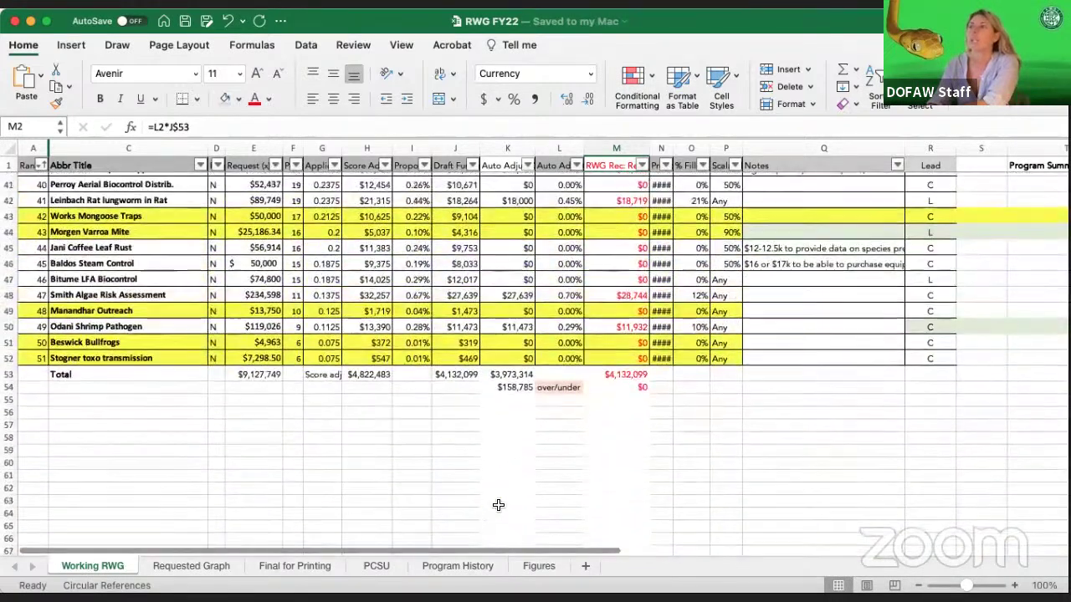
{"action": "left_click", "coordinate": [520, 389]}
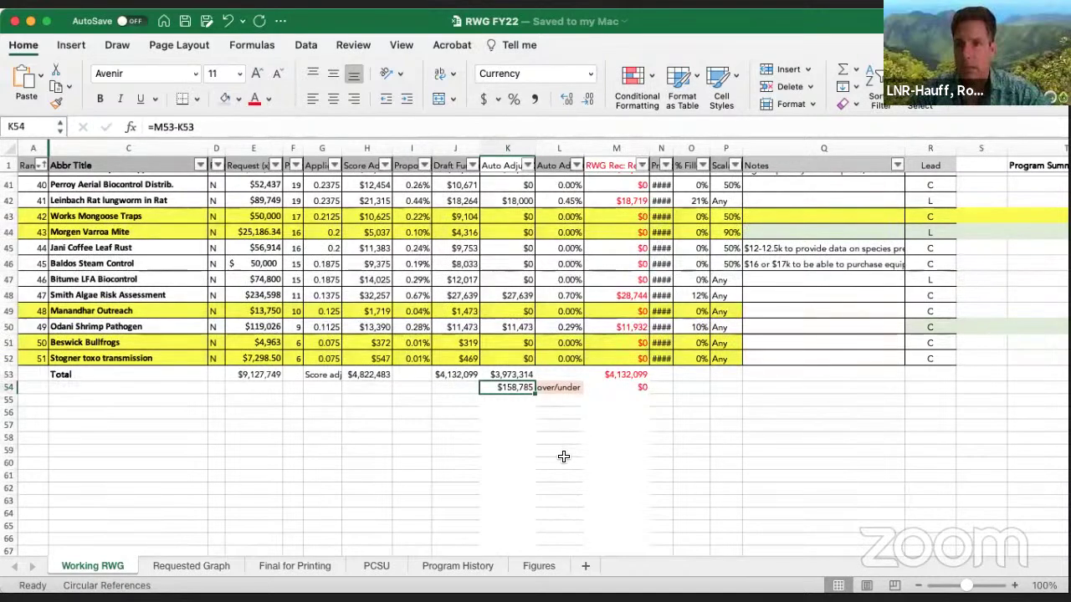
{"action": "scroll", "coordinate": [562, 458], "scroll_direction": "up", "scroll_amount": 12}
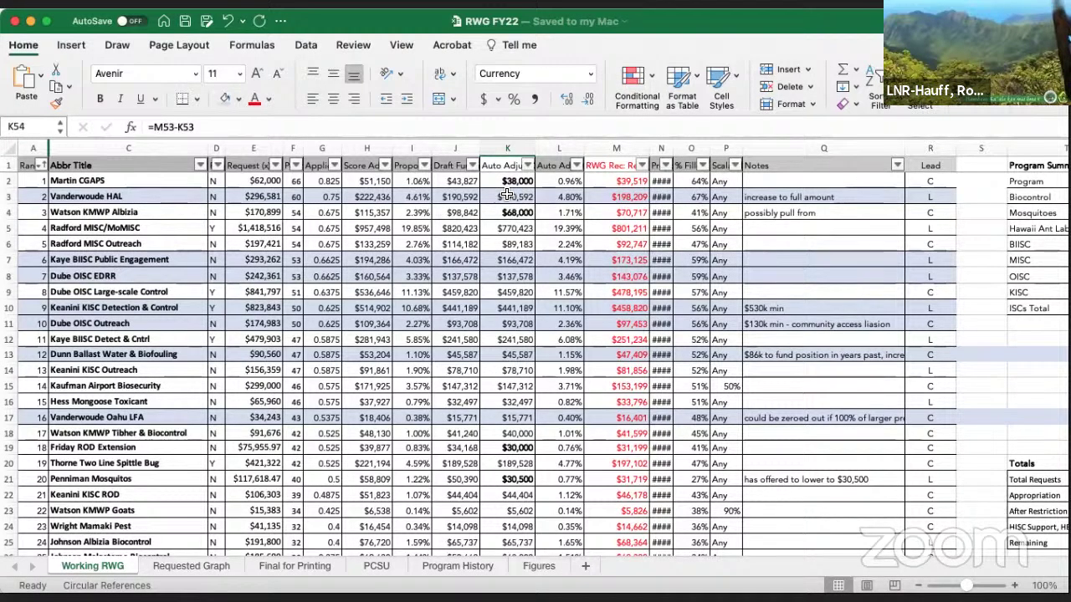
Set the HAL project's auto-adjusted amount in K3 to the full request of 296581
{"action": "left_click", "coordinate": [507, 195]}
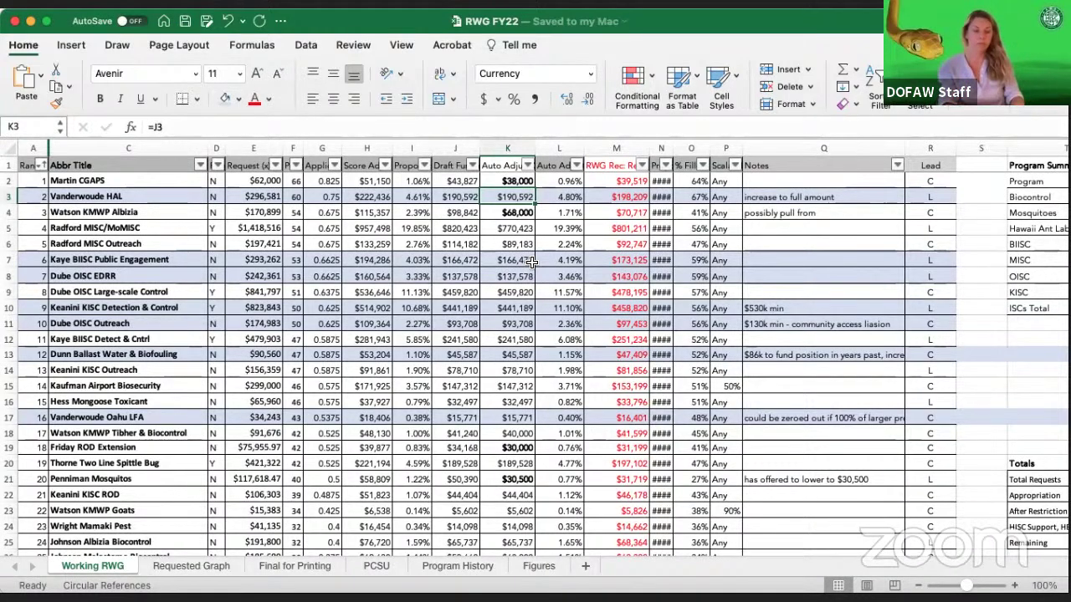
{"action": "type", "text": "296"}
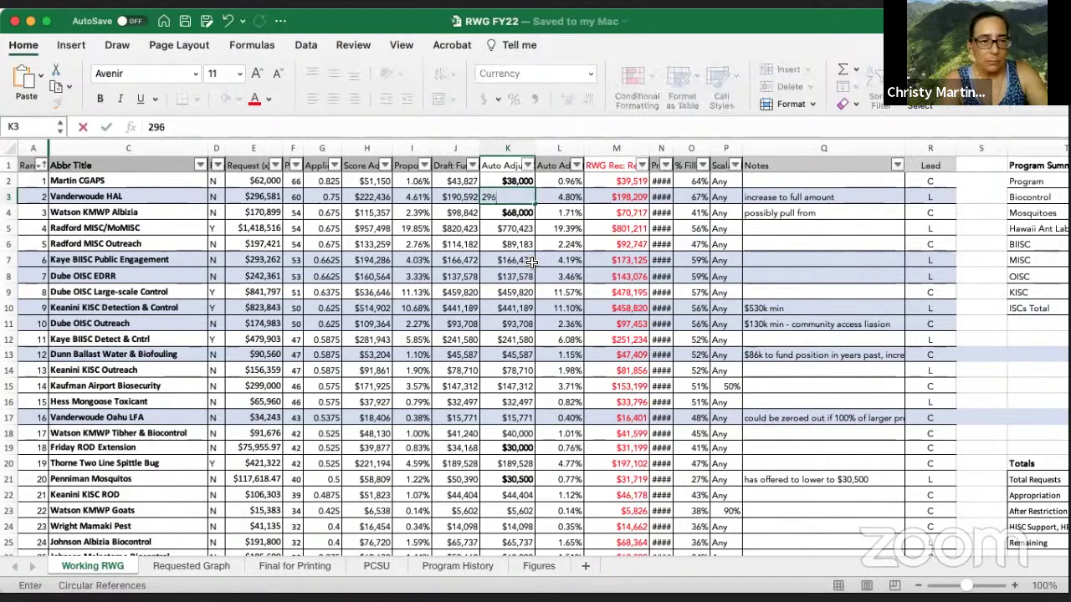
{"action": "type", "text": "581"}
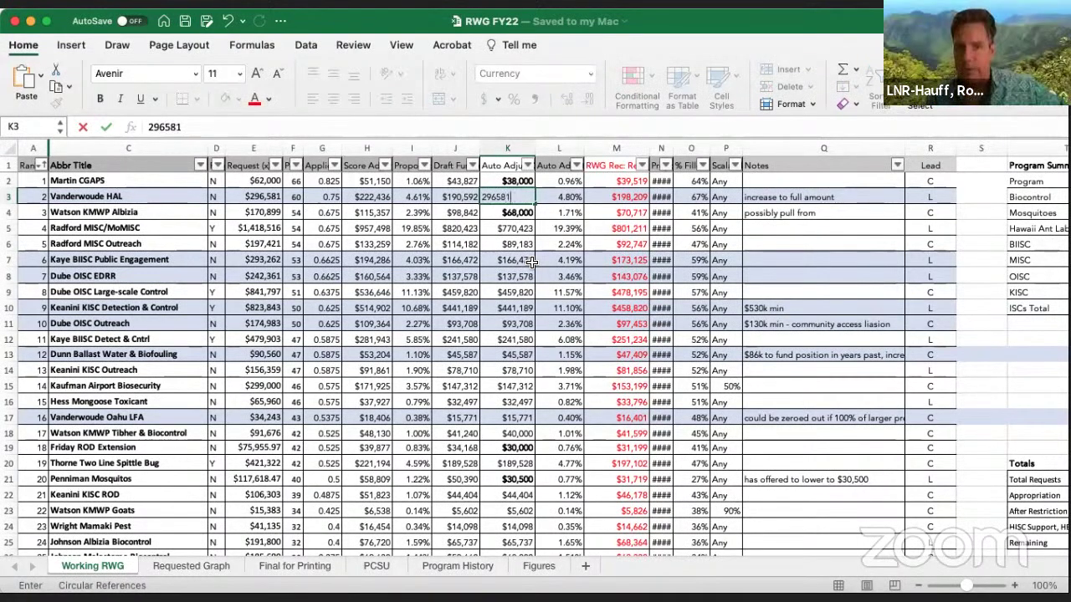
Set the Oahu LFA project's auto-adjusted amount in K17 to 0
{"action": "left_click", "coordinate": [516, 419]}
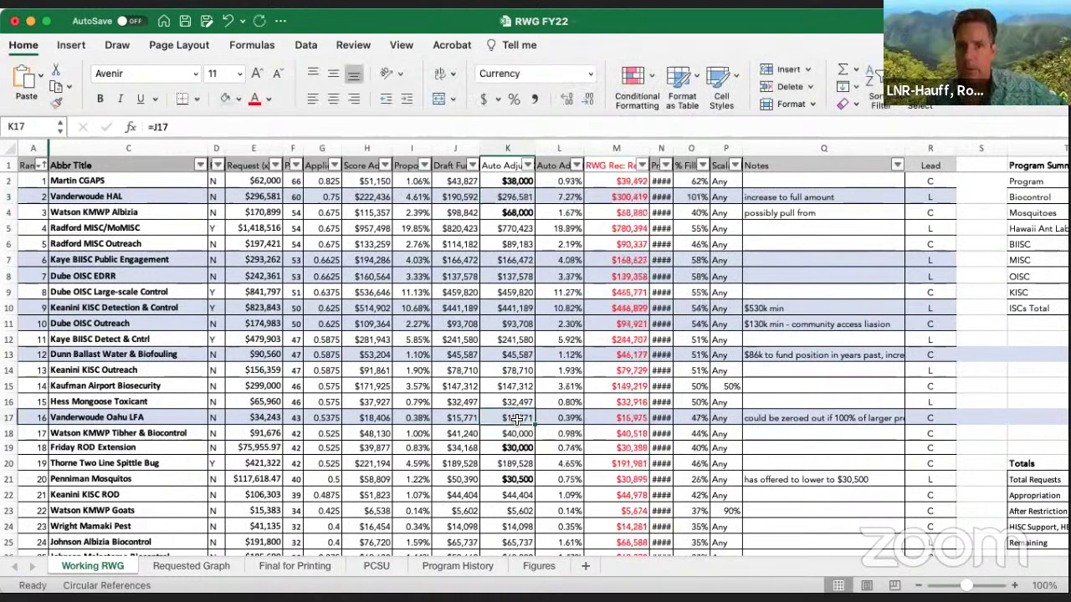
{"action": "type", "text": "0"}
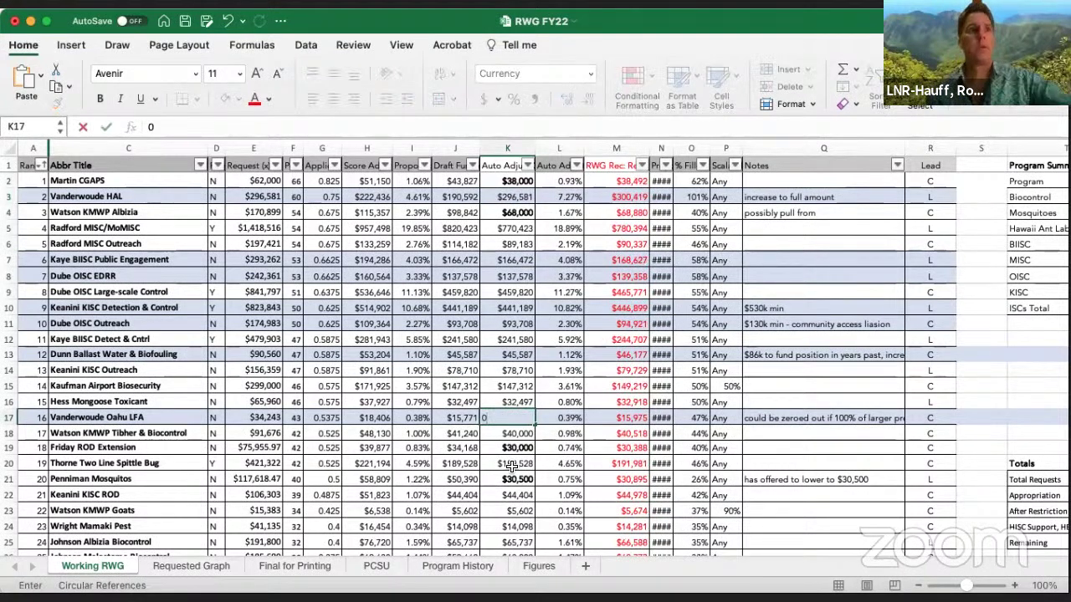
{"action": "left_click", "coordinate": [509, 510]}
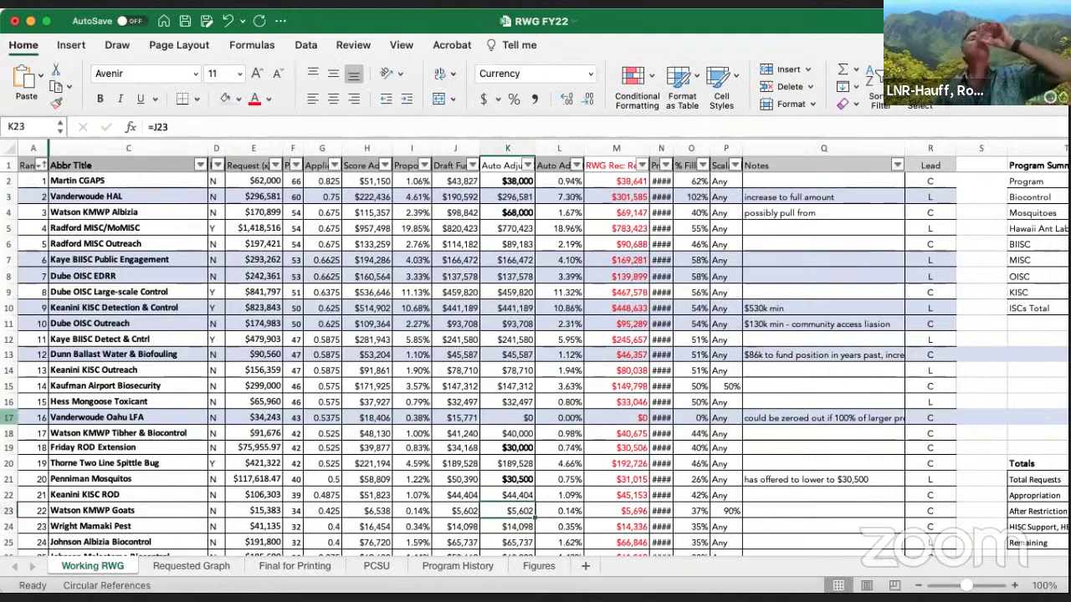
Remove the blue highlight from the Oahu LFA project in row 17 and the HAL project in row 3
{"action": "left_click", "coordinate": [10, 417]}
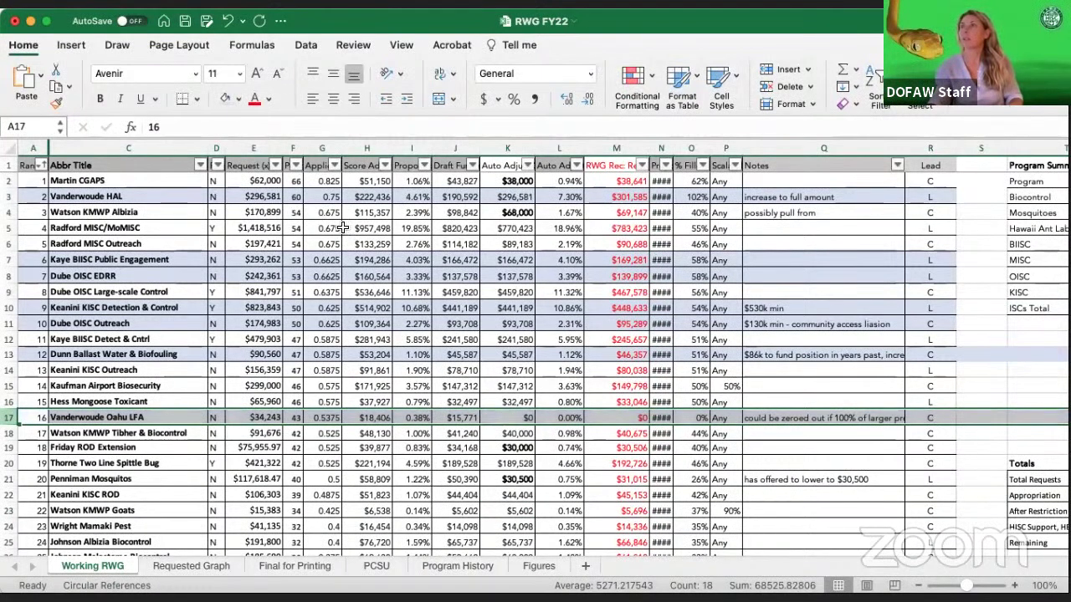
{"action": "left_click", "coordinate": [10, 196]}
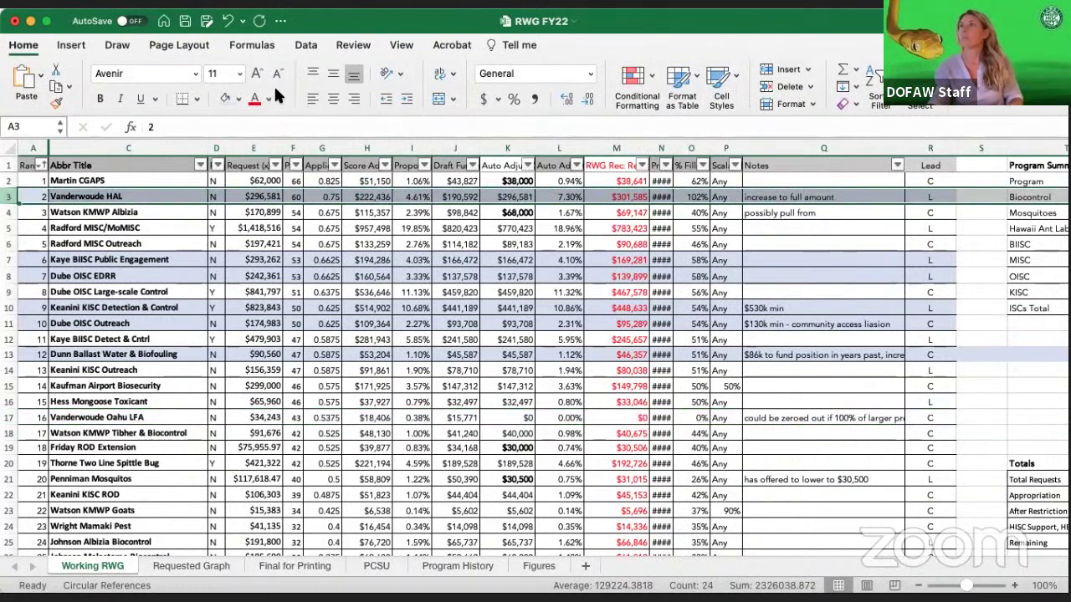
{"action": "left_click", "coordinate": [226, 100]}
Check the MISC/MoMISC amount in K5 and the column K total and over/under amount below the table
{"action": "left_click", "coordinate": [514, 230]}
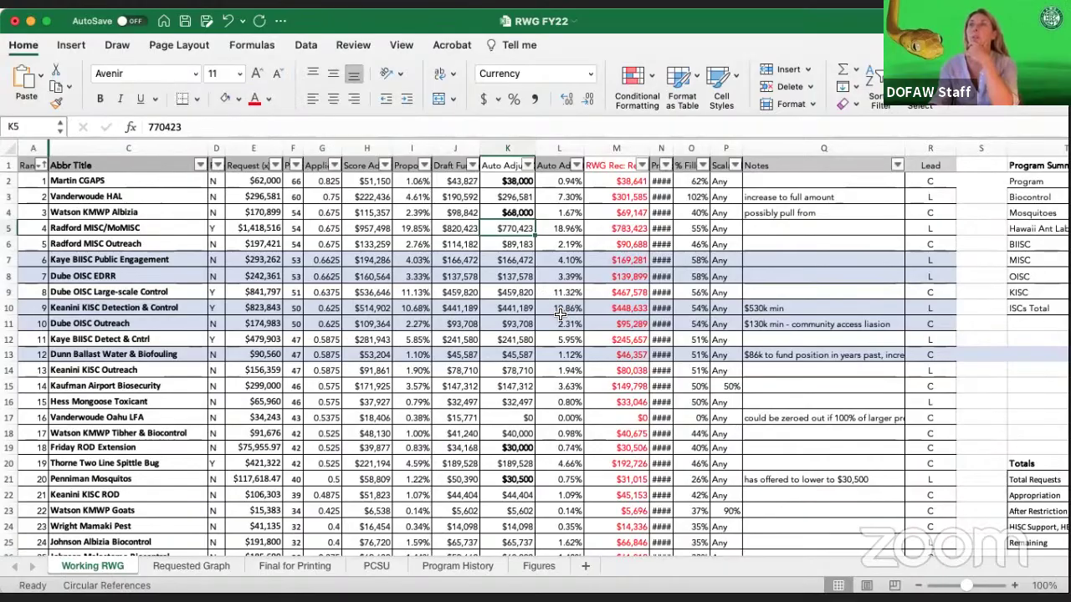
{"action": "scroll", "coordinate": [561, 314], "scroll_direction": "down", "scroll_amount": 2}
{"action": "scroll", "coordinate": [560, 315], "scroll_direction": "down", "scroll_amount": 12}
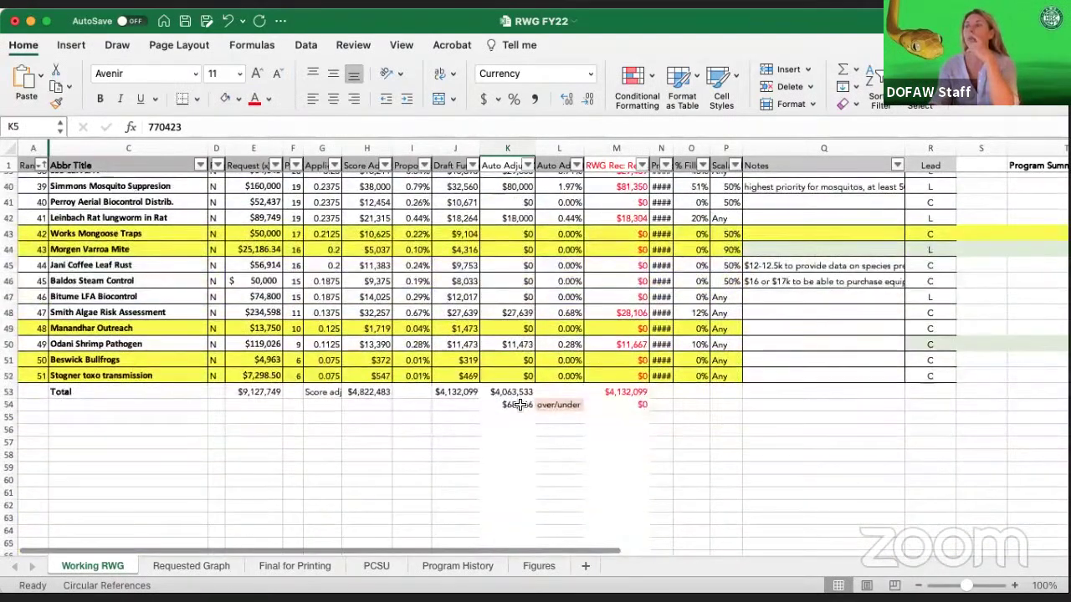
{"action": "scroll", "coordinate": [511, 402], "scroll_direction": "up", "scroll_amount": 3}
{"action": "scroll", "coordinate": [506, 324], "scroll_direction": "up", "scroll_amount": 10}
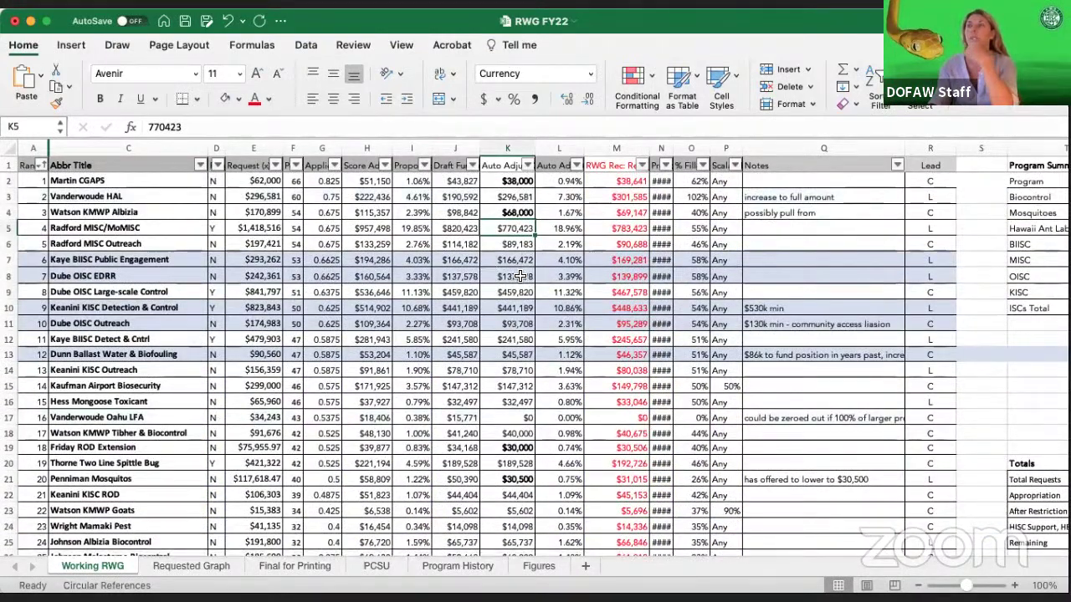
Step through the auto-adjusted amounts from K7 to K16 and back to K12 to review the higher-ranked projects
{"action": "left_click", "coordinate": [510, 255]}
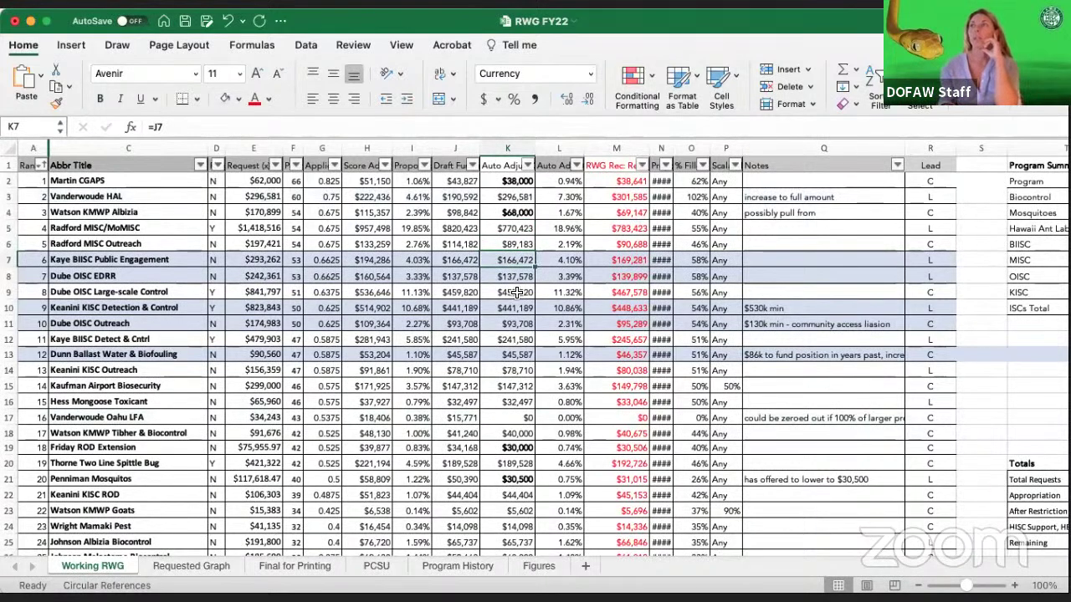
{"action": "key", "text": "Down"}
{"action": "key", "text": "Down"}
{"action": "key", "text": "Down"}
{"action": "key", "text": "Down"}
{"action": "key", "text": "Down"}
{"action": "key", "text": "Down"}
{"action": "key", "text": "Down"}
{"action": "key", "text": "Down"}
{"action": "key", "text": "Down"}
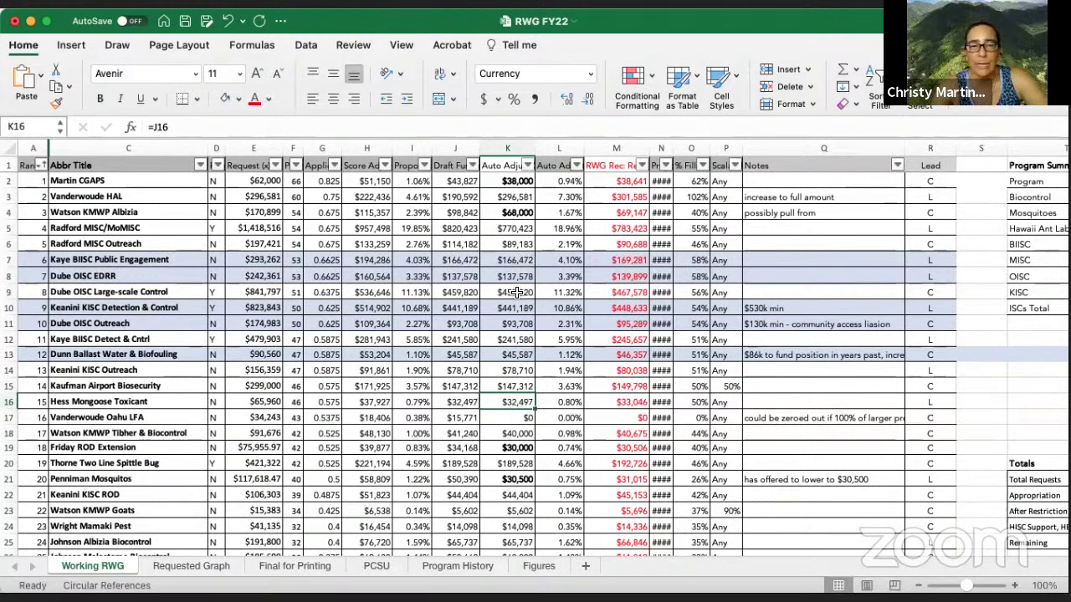
{"action": "key", "text": "Up"}
{"action": "key", "text": "Up"}
{"action": "key", "text": "Up"}
{"action": "key", "text": "Up"}
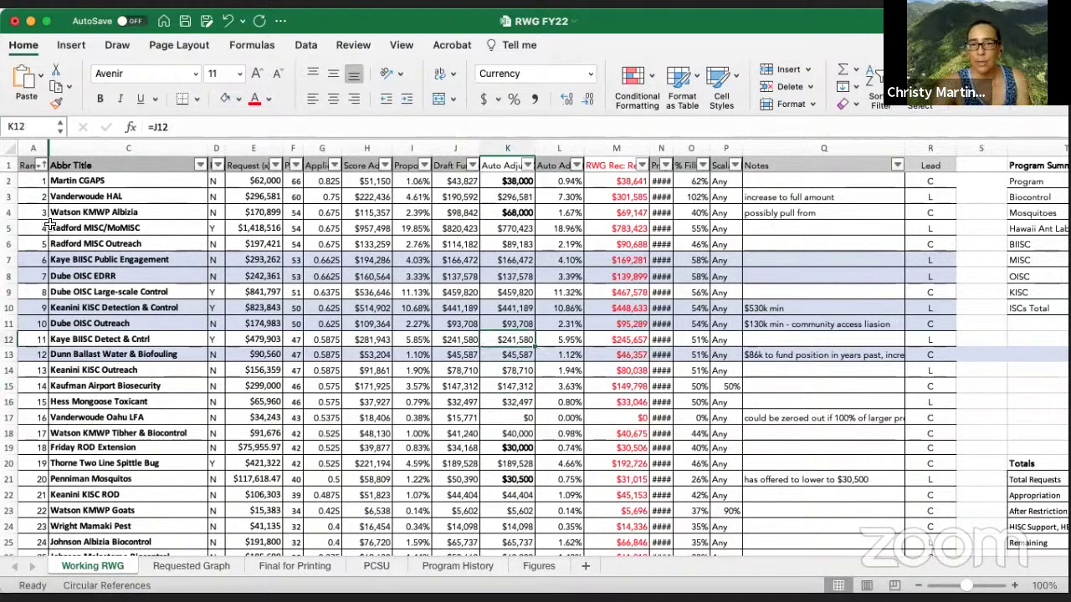
Select the BIISC Public Engagement project from A7 to R7 and check the over/under amount below the table
{"action": "left_click_drag", "start_coordinate": [29, 260], "coordinate": [917, 259]}
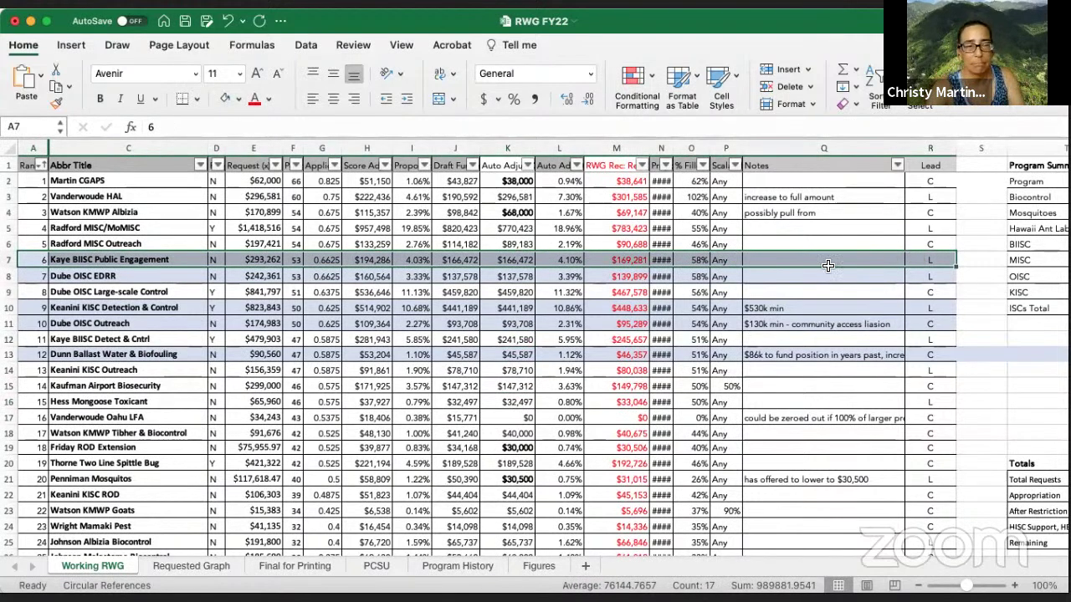
{"action": "left_click", "coordinate": [519, 260]}
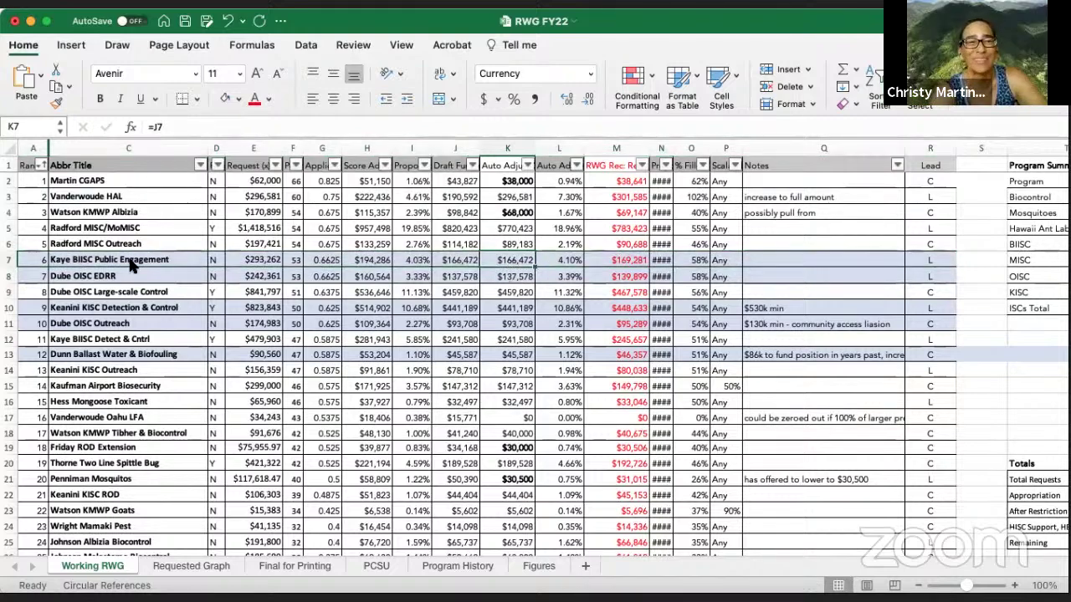
{"action": "left_click", "coordinate": [31, 261]}
{"action": "left_click_drag", "start_coordinate": [31, 260], "coordinate": [938, 261]}
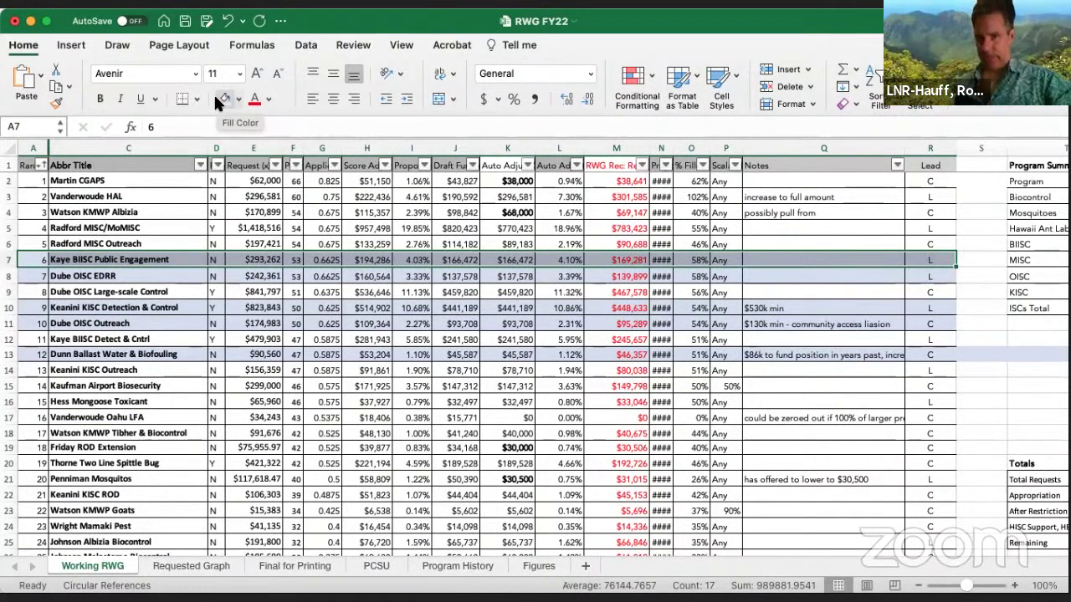
{"action": "scroll", "coordinate": [603, 404], "scroll_direction": "down", "scroll_amount": 8}
{"action": "scroll", "coordinate": [603, 403], "scroll_direction": "down", "scroll_amount": 5}
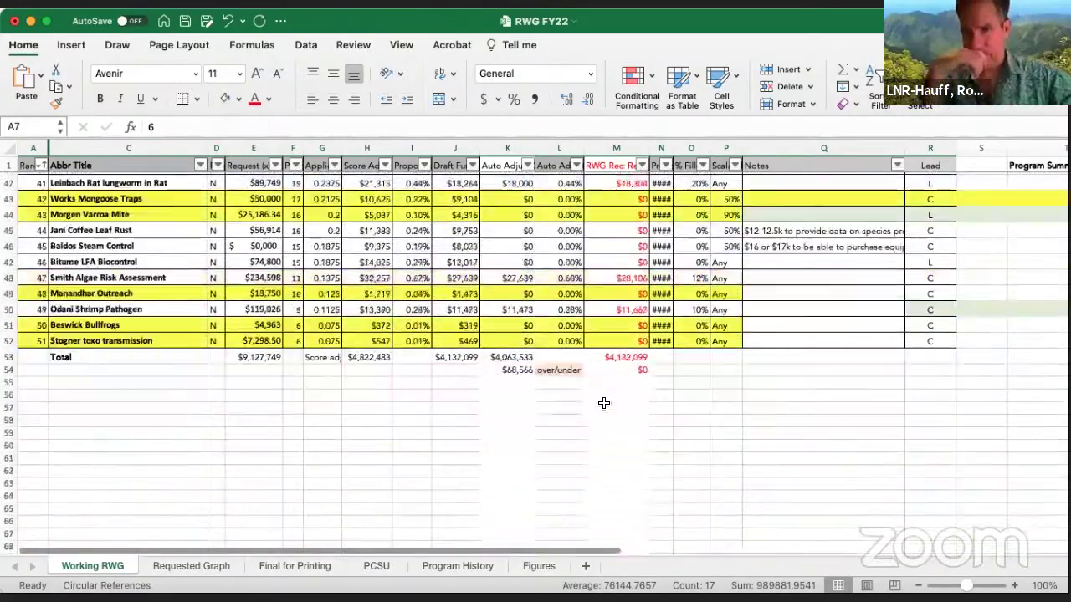
Remove the blue highlight from the BIISC Public Engagement project across A7 to R7
{"action": "scroll", "coordinate": [462, 362], "scroll_direction": "up", "scroll_amount": 7}
{"action": "scroll", "coordinate": [463, 362], "scroll_direction": "up", "scroll_amount": 6}
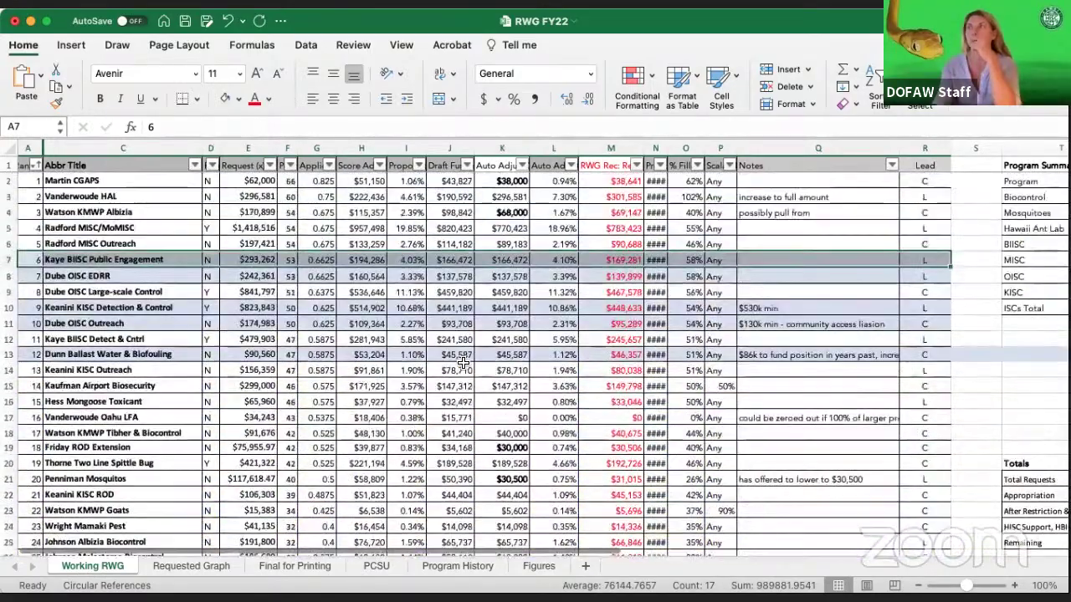
{"action": "left_click", "coordinate": [505, 260]}
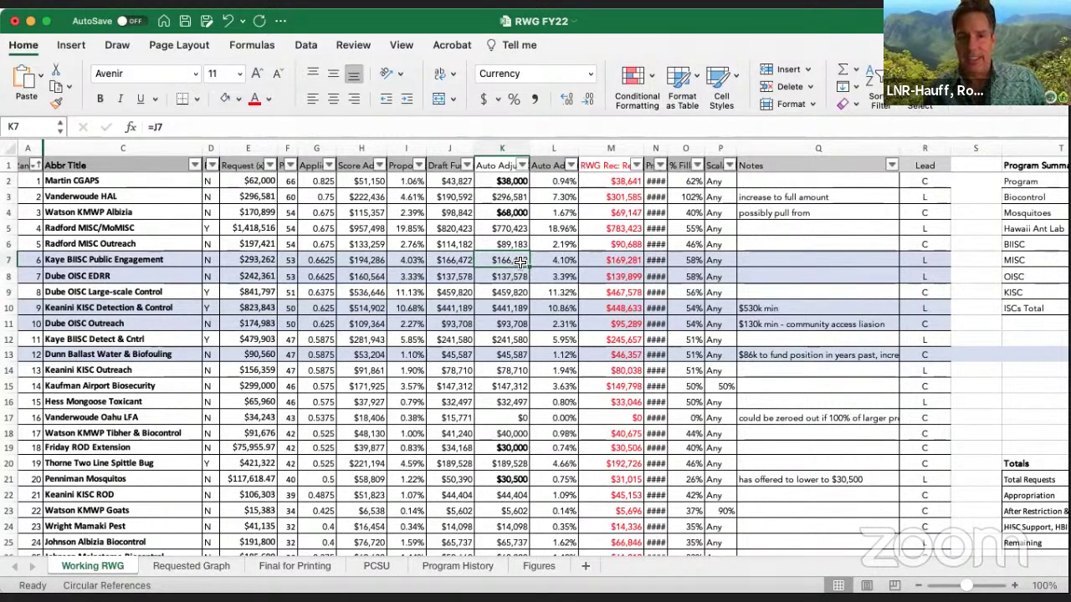
{"action": "left_click_drag", "start_coordinate": [30, 261], "coordinate": [937, 260]}
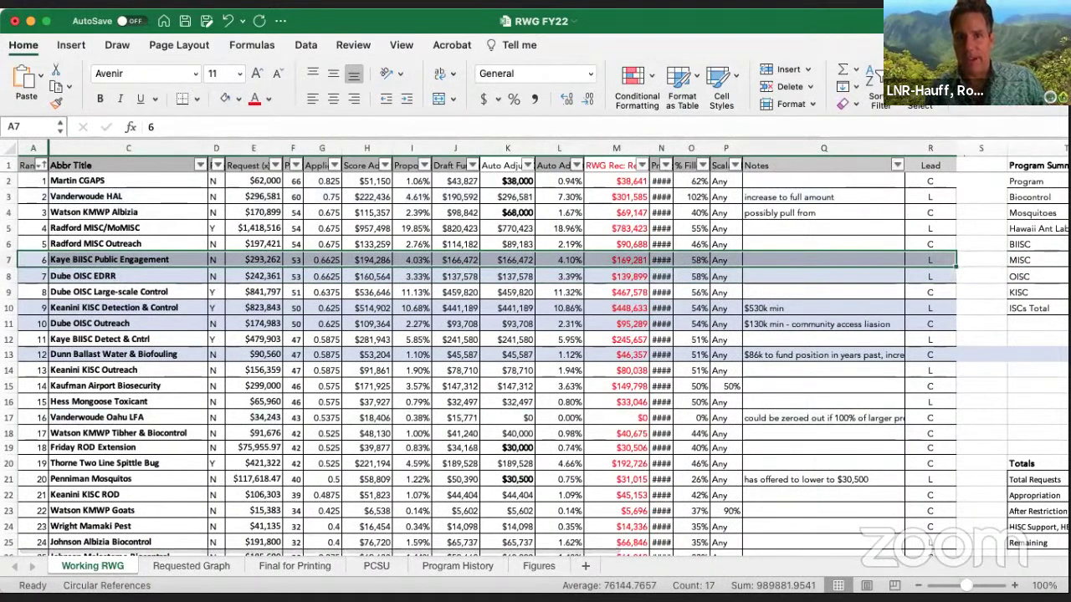
{"action": "left_click", "coordinate": [224, 100]}
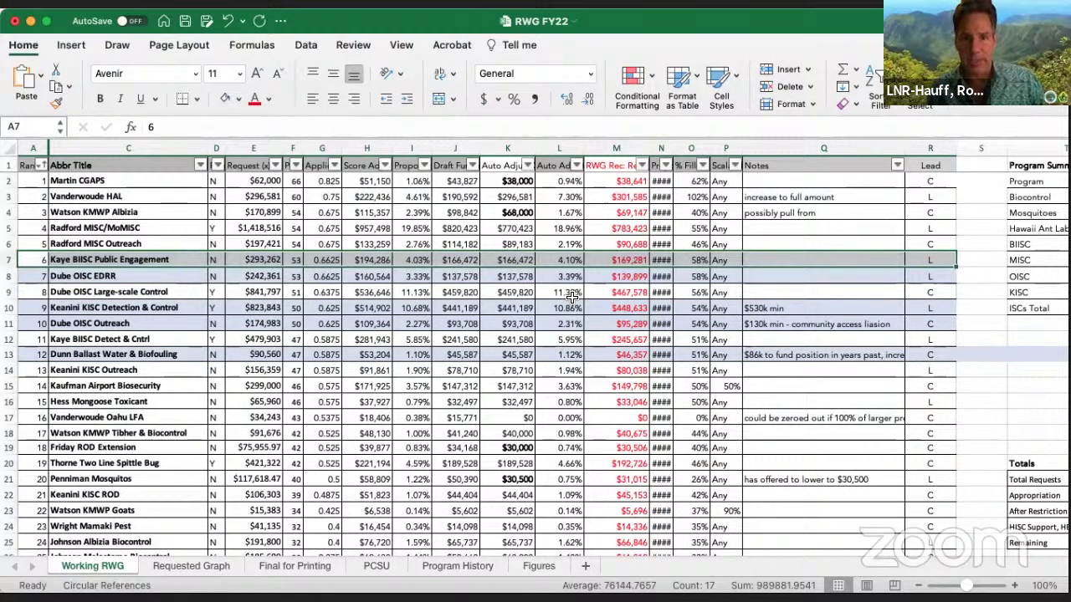
Set the auto-adjusted amount for BIISC Public Engagement in K7 to 196472
{"action": "left_click", "coordinate": [522, 261]}
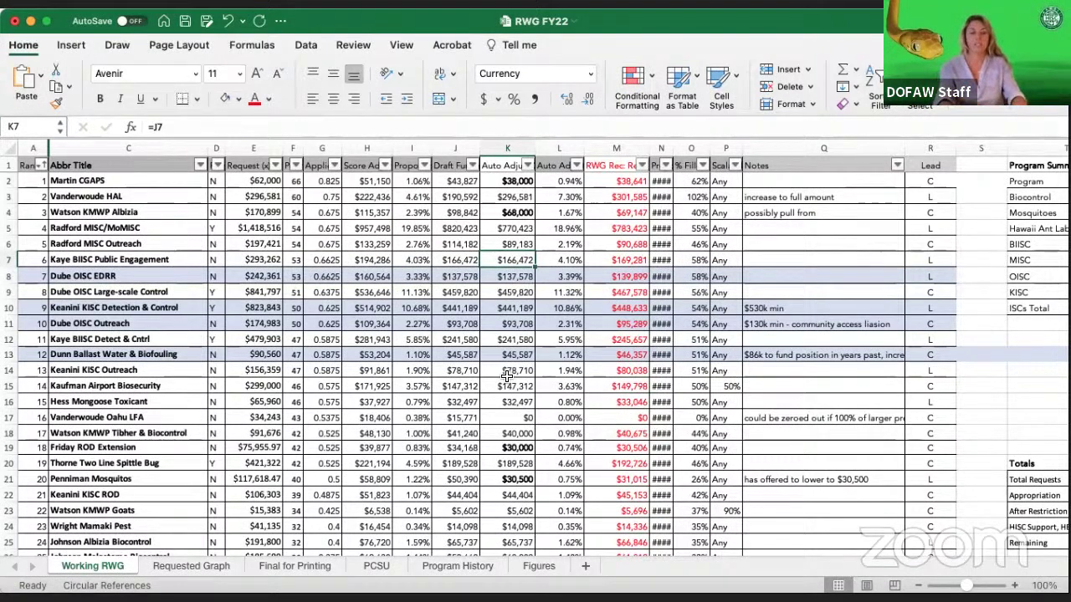
{"action": "type", "text": "1"}
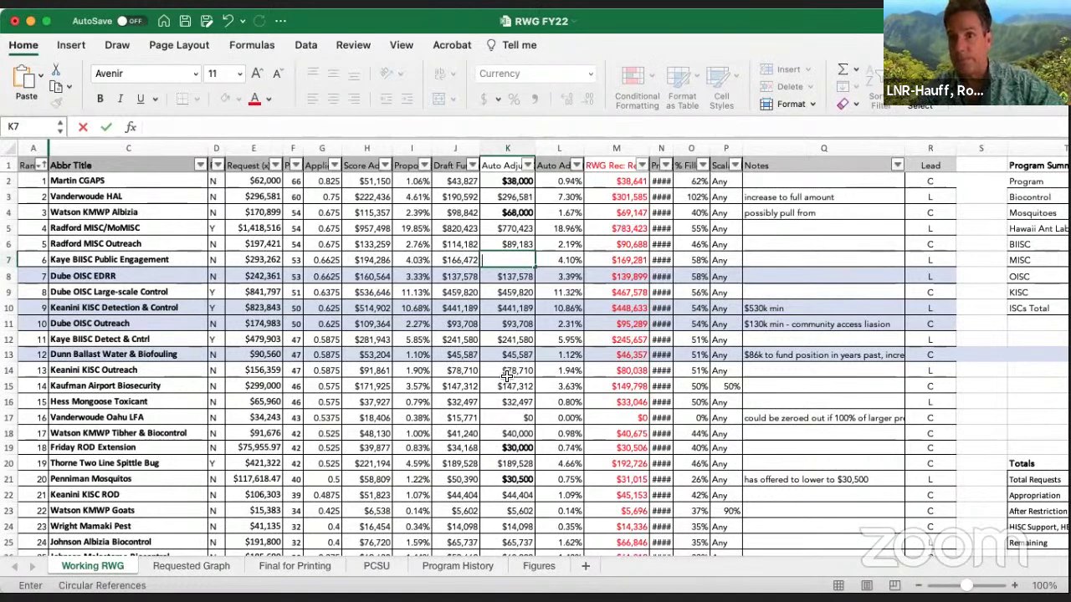
{"action": "type", "text": "1"}
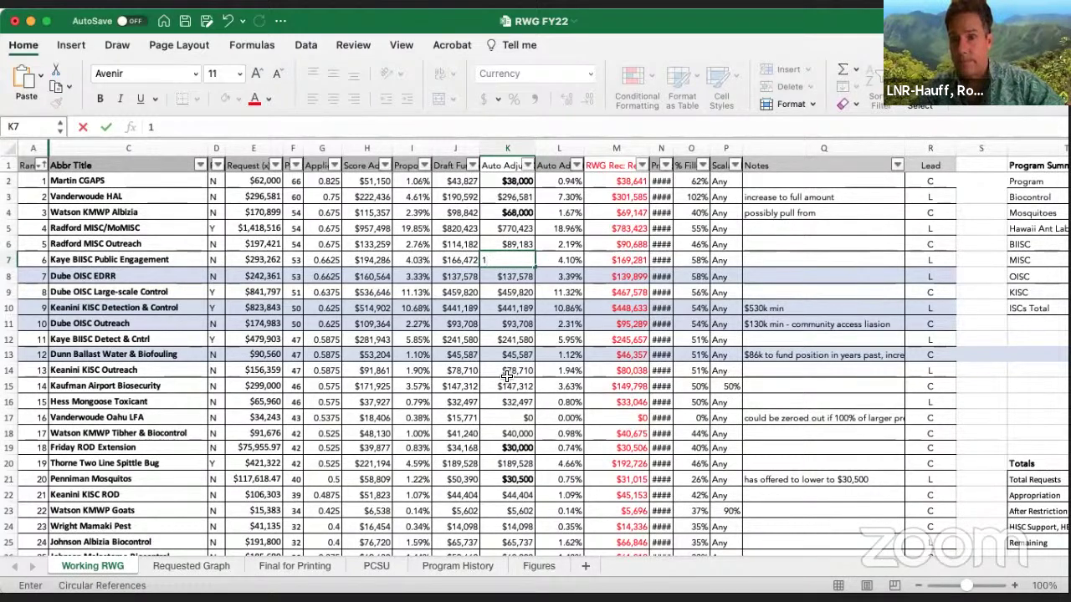
{"action": "type", "text": "96"}
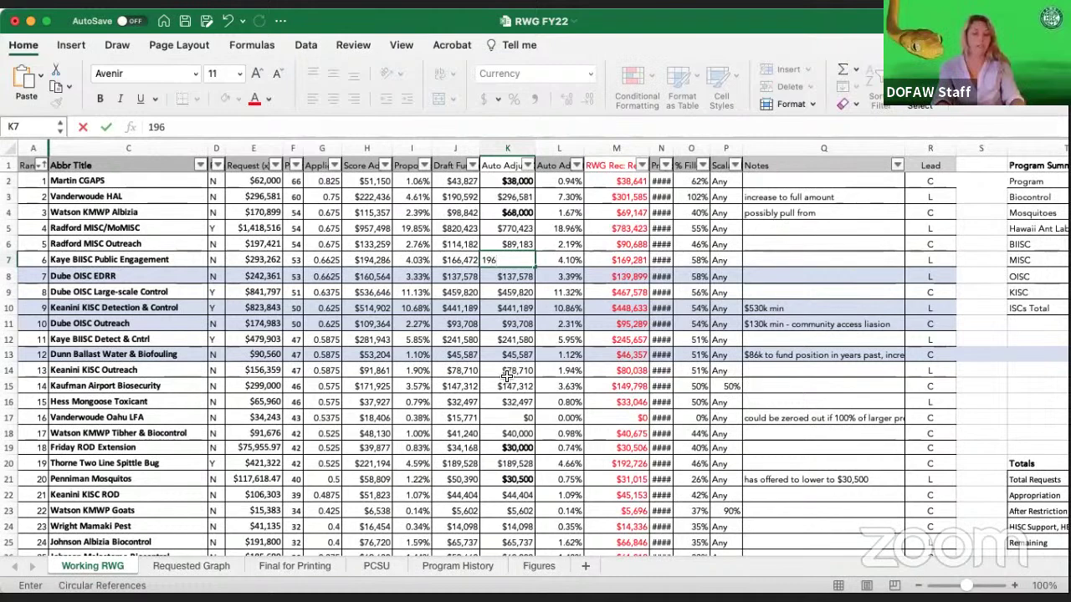
{"action": "type", "text": "472"}
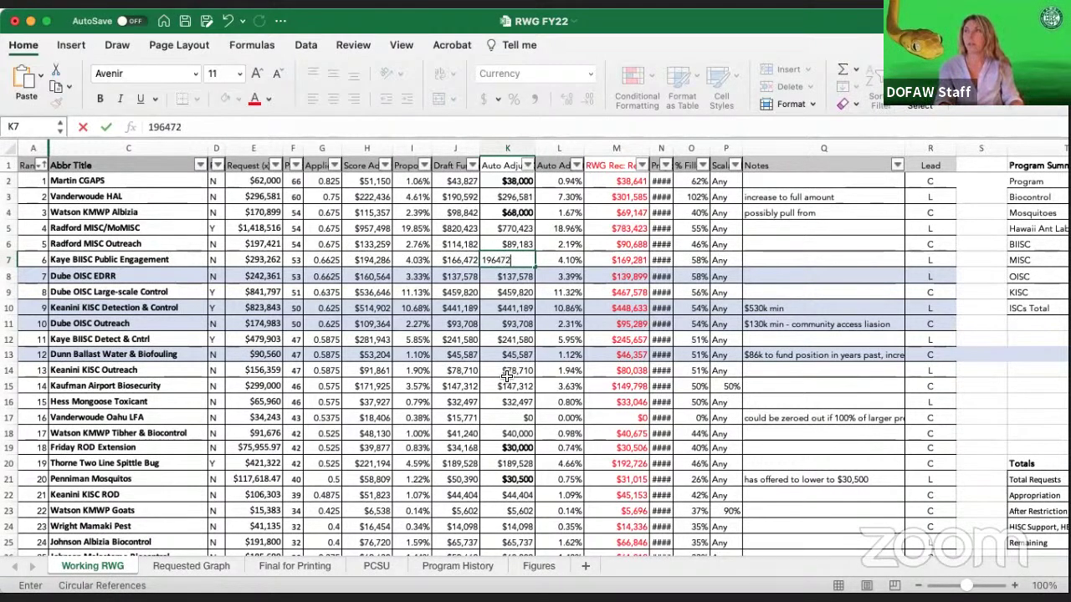
{"action": "key", "text": "Return"}
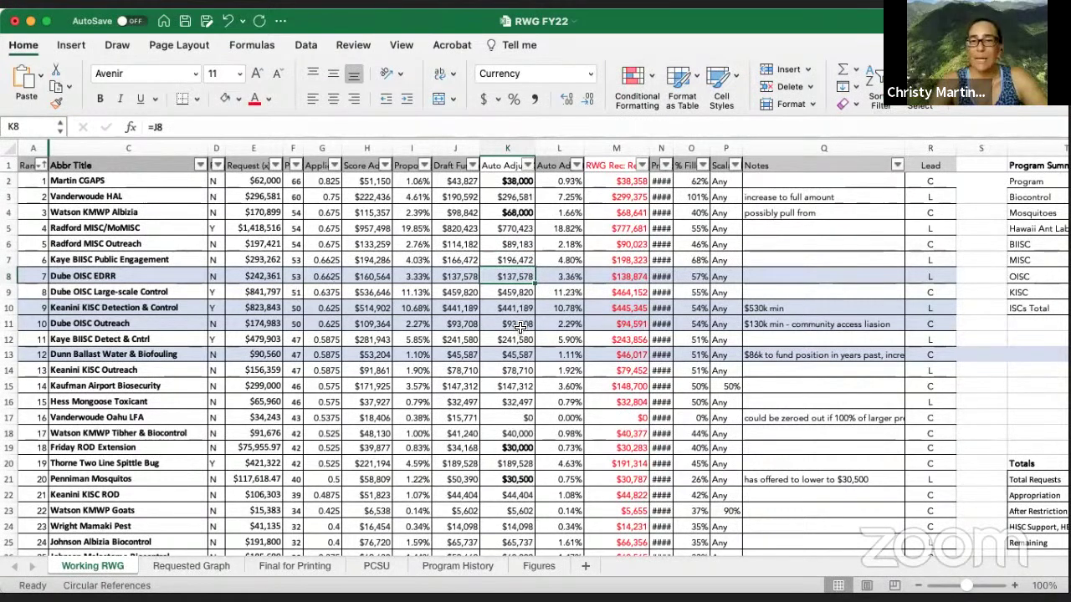
{"action": "key", "text": "Up"}
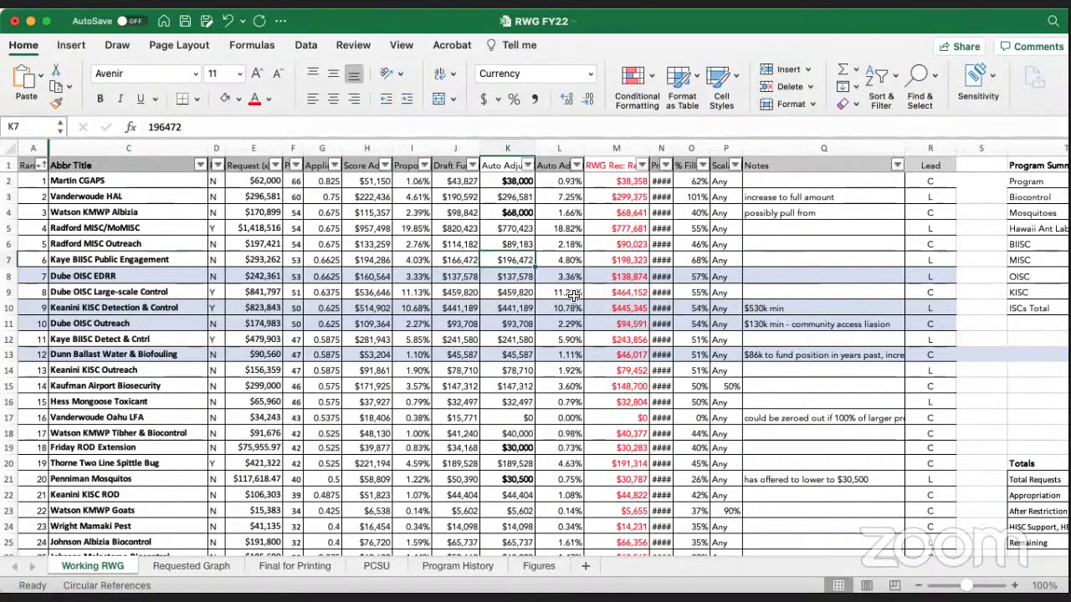
Check the OISC EDRR amount, the Ballast Water & Biofouling amount and note in row 13, and the lower-ranked projects' amounts
{"action": "left_click", "coordinate": [508, 281]}
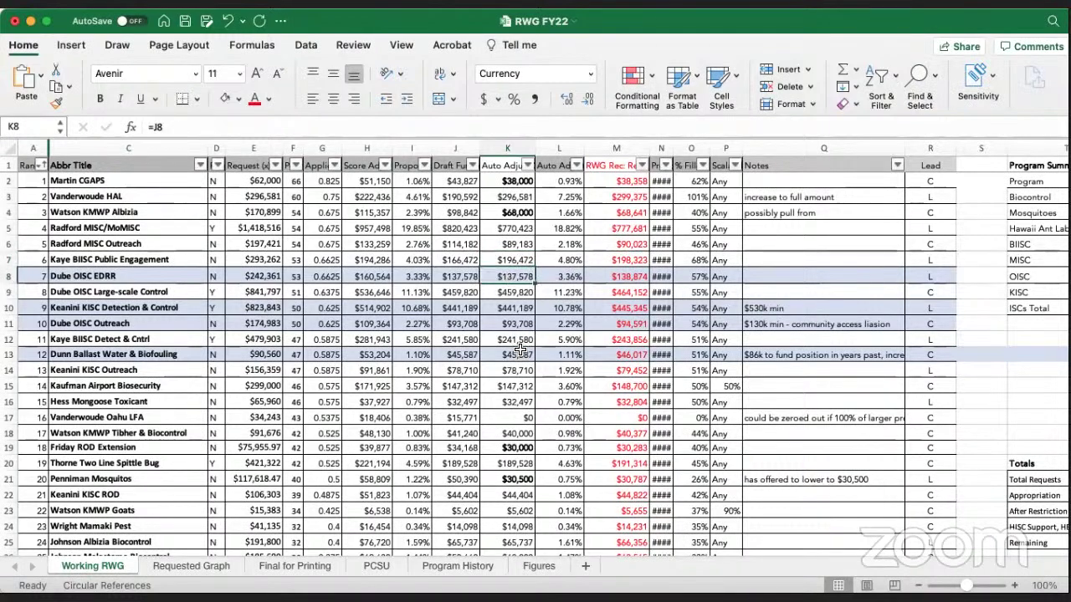
{"action": "left_click", "coordinate": [508, 355]}
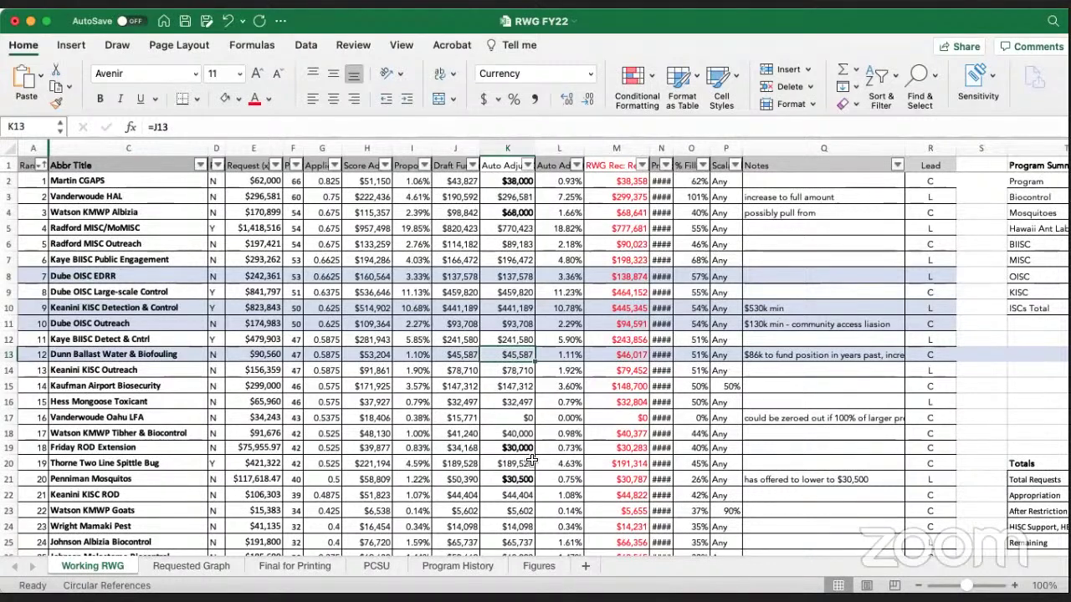
{"action": "left_click", "coordinate": [804, 356]}
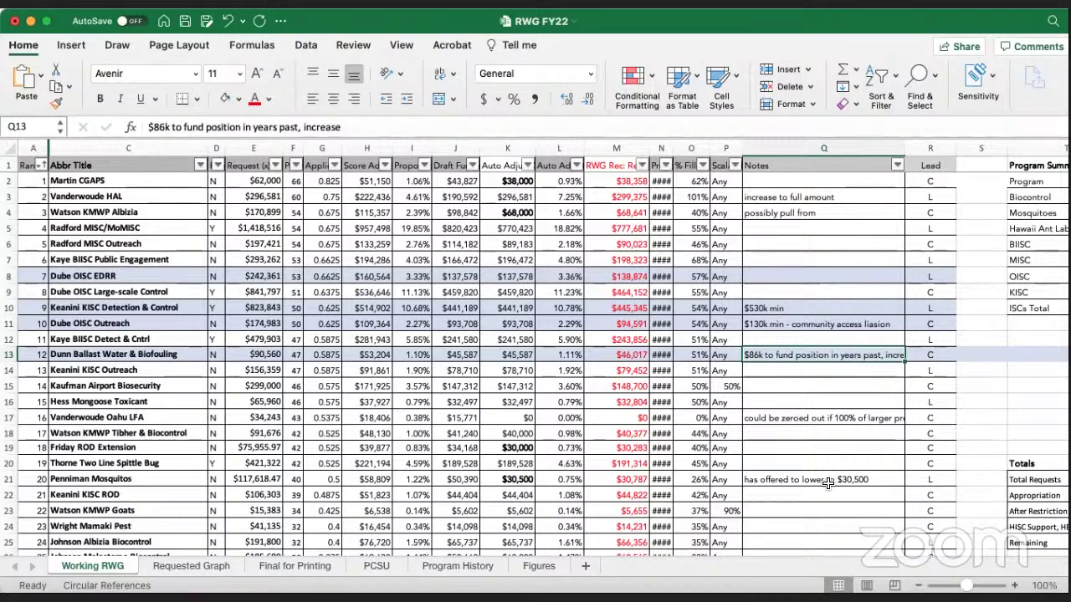
{"action": "left_click", "coordinate": [507, 357]}
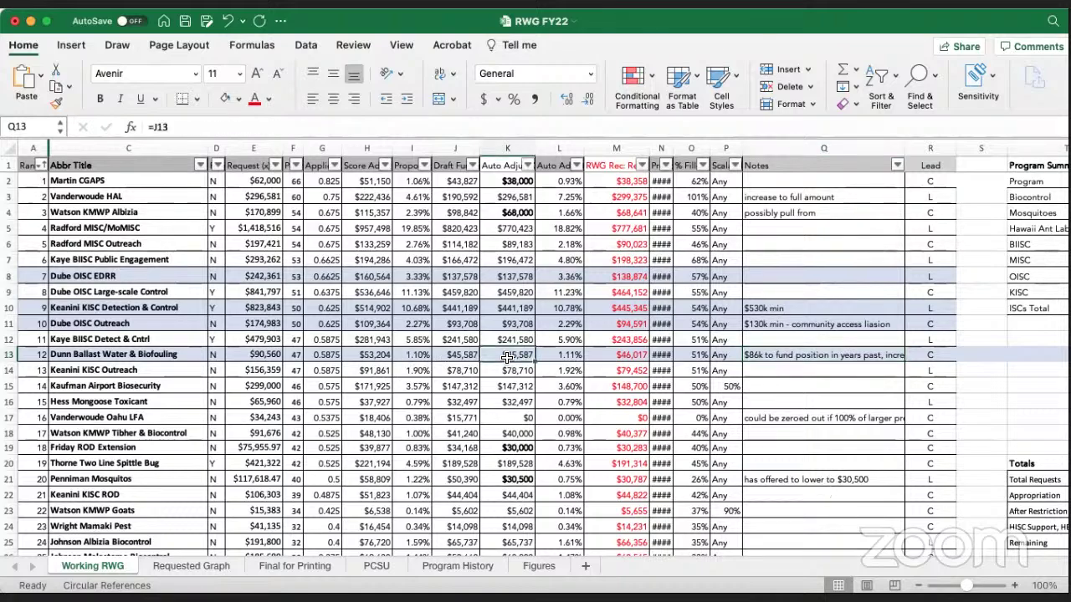
{"action": "scroll", "coordinate": [576, 462], "scroll_direction": "down", "scroll_amount": 8}
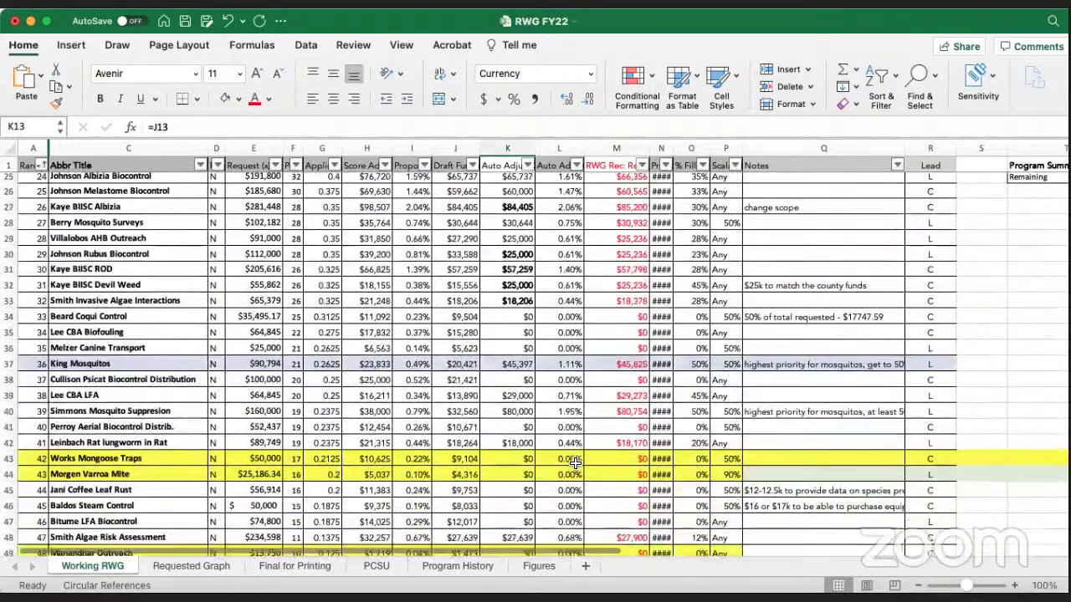
{"action": "scroll", "coordinate": [575, 462], "scroll_direction": "down", "scroll_amount": 4}
{"action": "scroll", "coordinate": [576, 463], "scroll_direction": "up", "scroll_amount": 8}
{"action": "scroll", "coordinate": [576, 463], "scroll_direction": "up", "scroll_amount": 5}
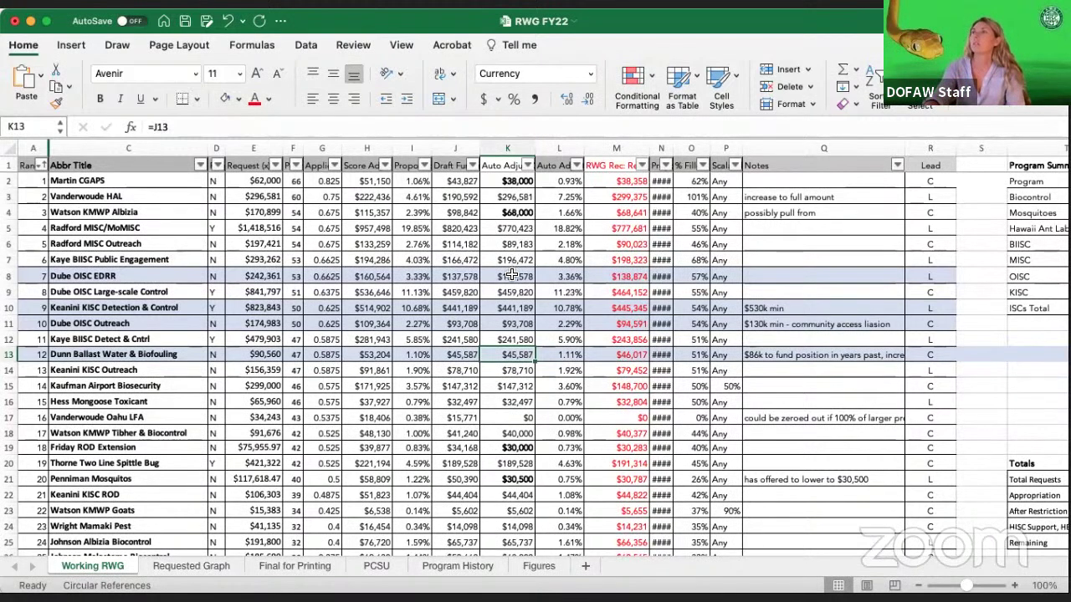
Remove the blue highlight from the OISC EDRR project in row 8 and the OISC Outreach project in row 11
{"action": "left_click", "coordinate": [513, 262]}
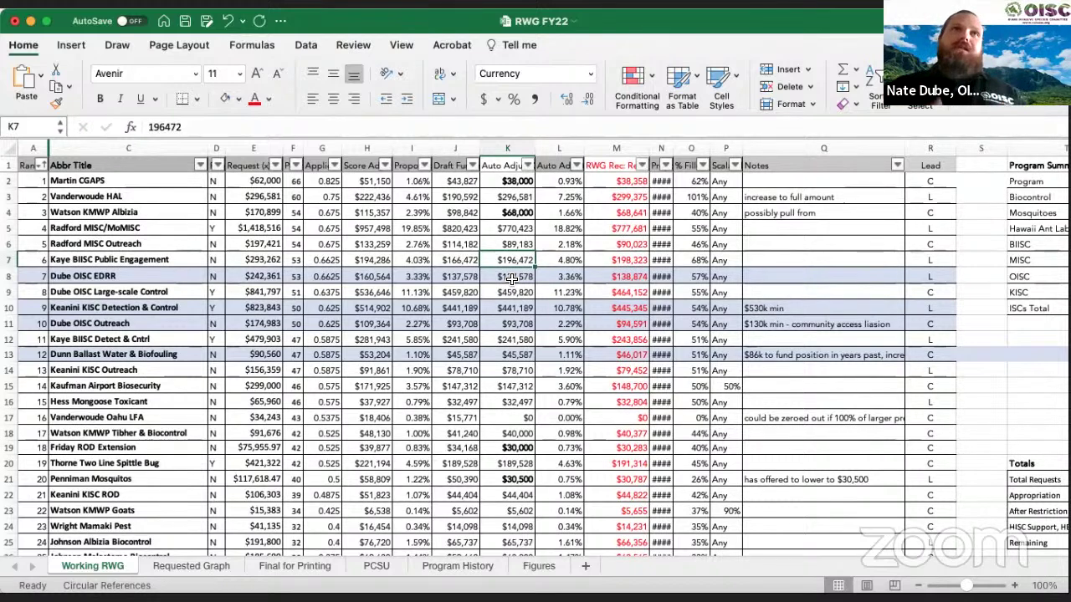
{"action": "left_click", "coordinate": [516, 326]}
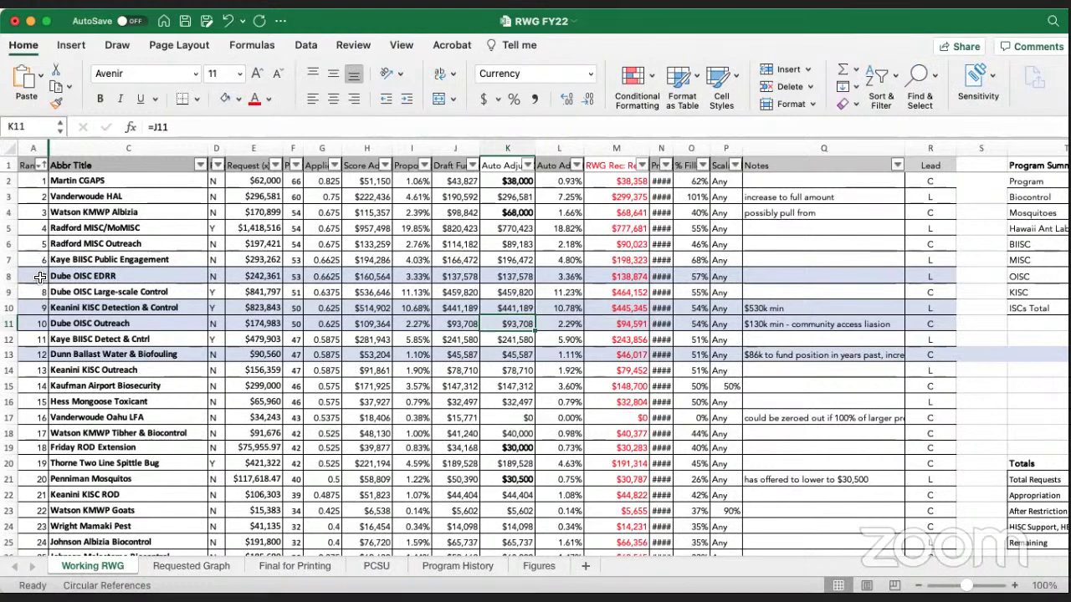
{"action": "left_click_drag", "start_coordinate": [40, 277], "coordinate": [915, 276]}
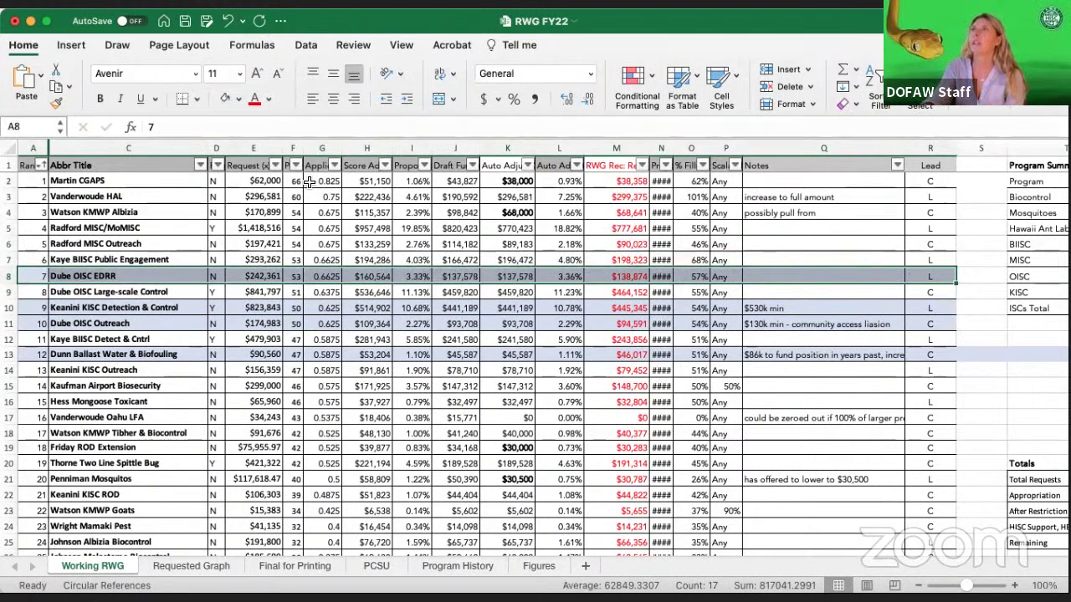
{"action": "left_click", "coordinate": [224, 98]}
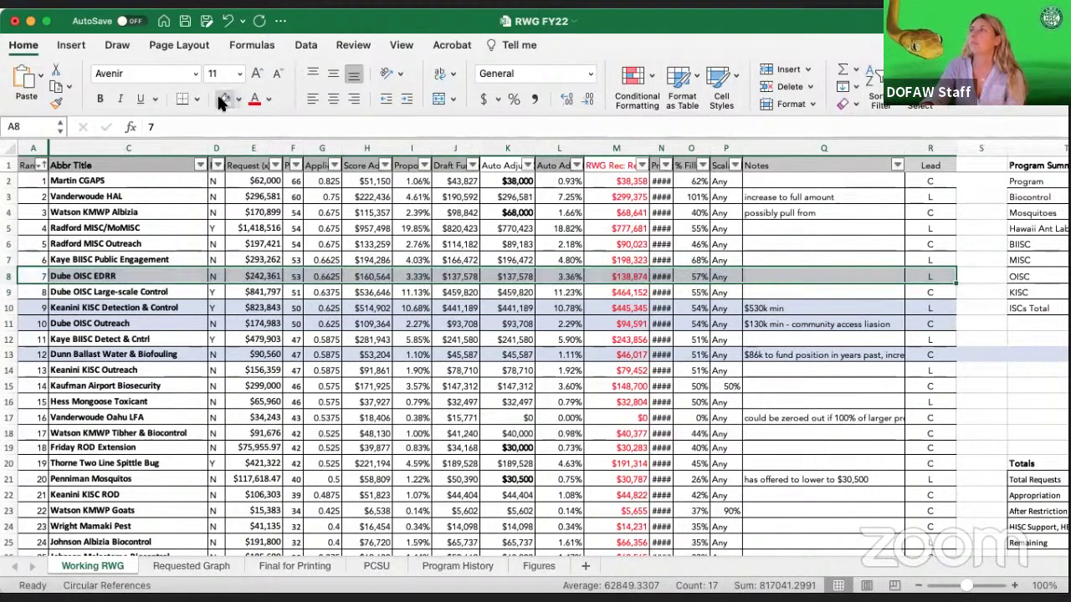
{"action": "left_click", "coordinate": [34, 323]}
{"action": "left_click_drag", "start_coordinate": [34, 323], "coordinate": [674, 326]}
{"action": "left_click", "coordinate": [224, 99]}
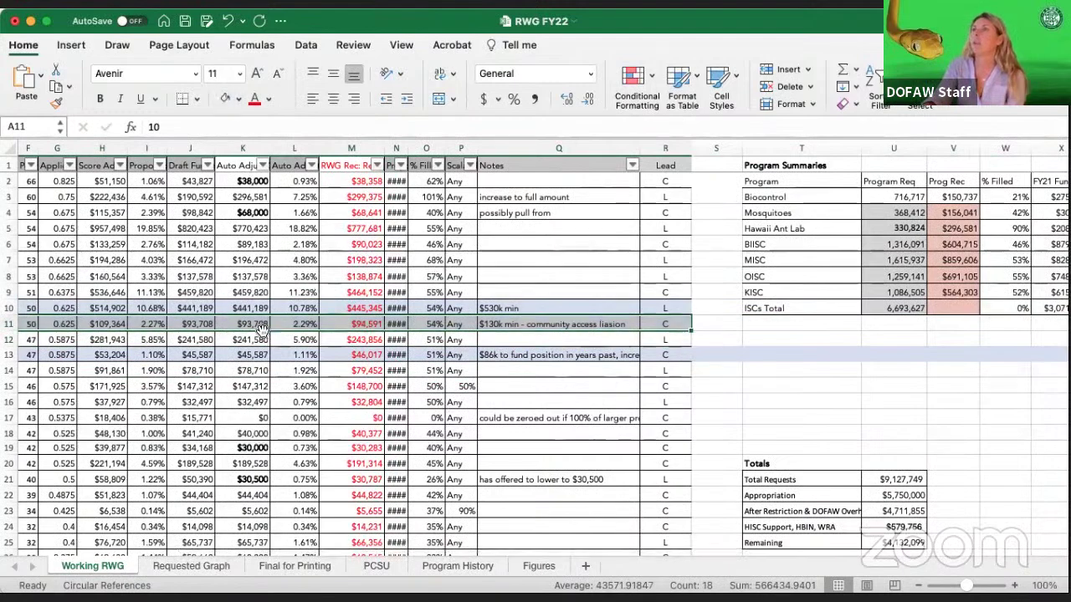
{"action": "scroll", "coordinate": [280, 340], "scroll_direction": "left", "scroll_amount": 5}
{"action": "scroll", "coordinate": [405, 377], "scroll_direction": "down", "scroll_amount": 1}
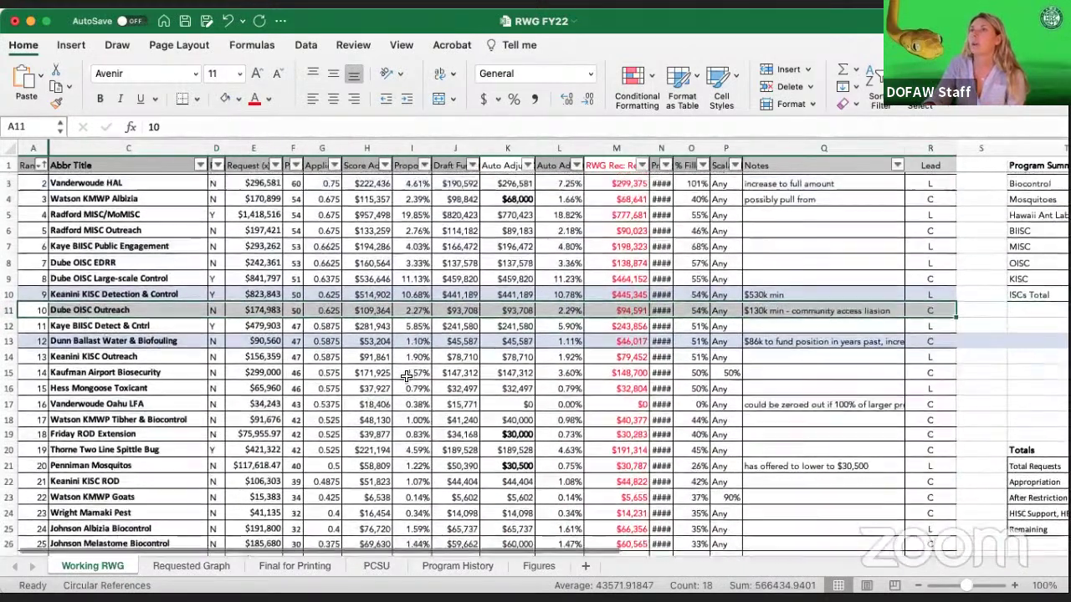
Set the Ballast Water & Biofouling amount in K13 to 80000 and remove the blue highlight from A13 to R13
{"action": "left_click", "coordinate": [201, 368]}
{"action": "scroll", "coordinate": [550, 397], "scroll_direction": "down", "scroll_amount": 6}
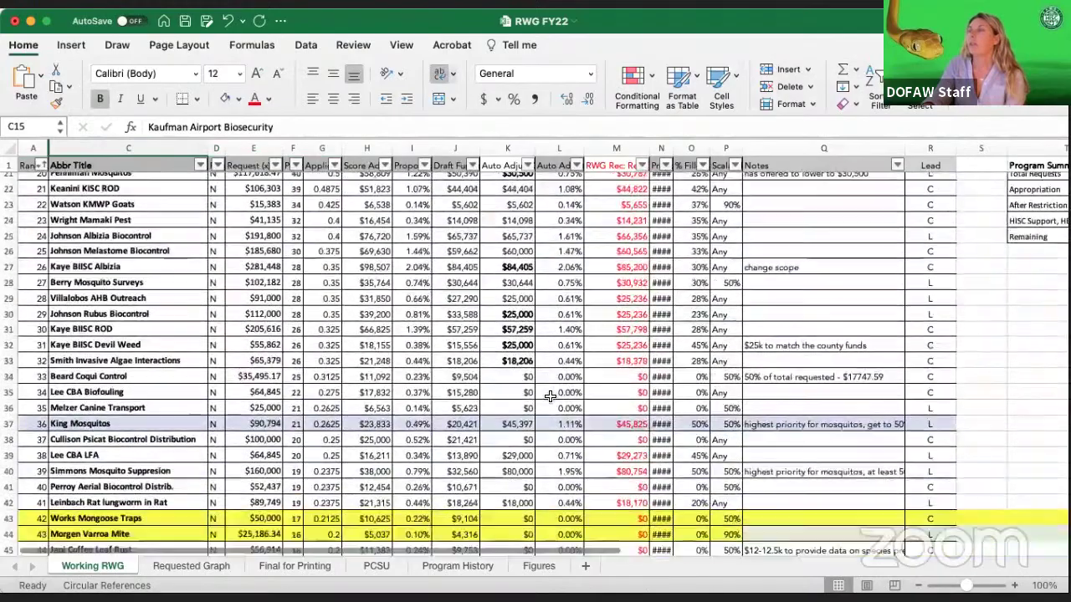
{"action": "scroll", "coordinate": [585, 368], "scroll_direction": "up", "scroll_amount": 6}
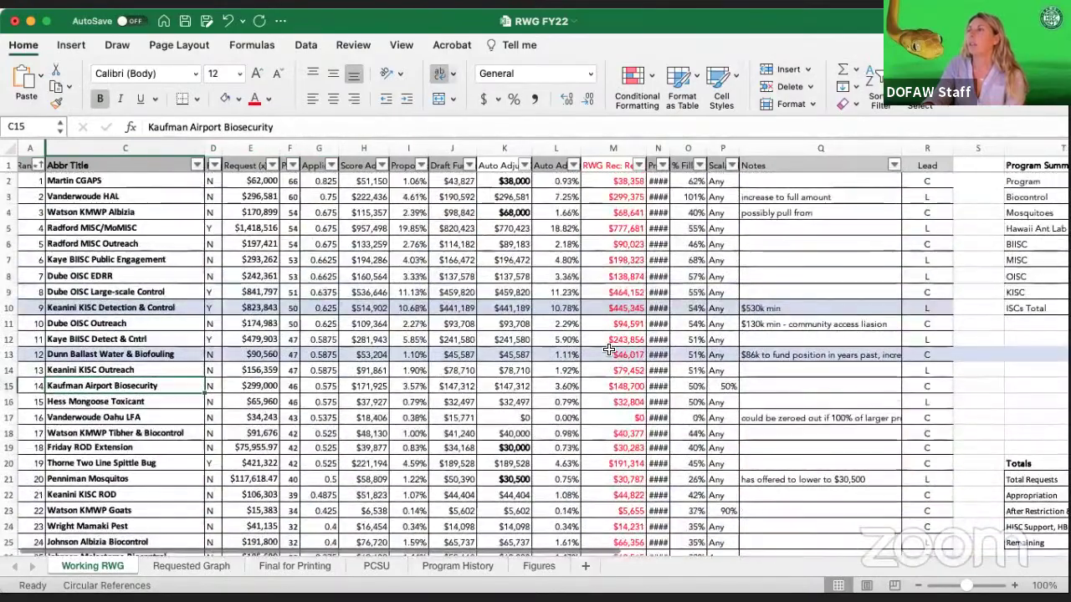
{"action": "left_click", "coordinate": [512, 355]}
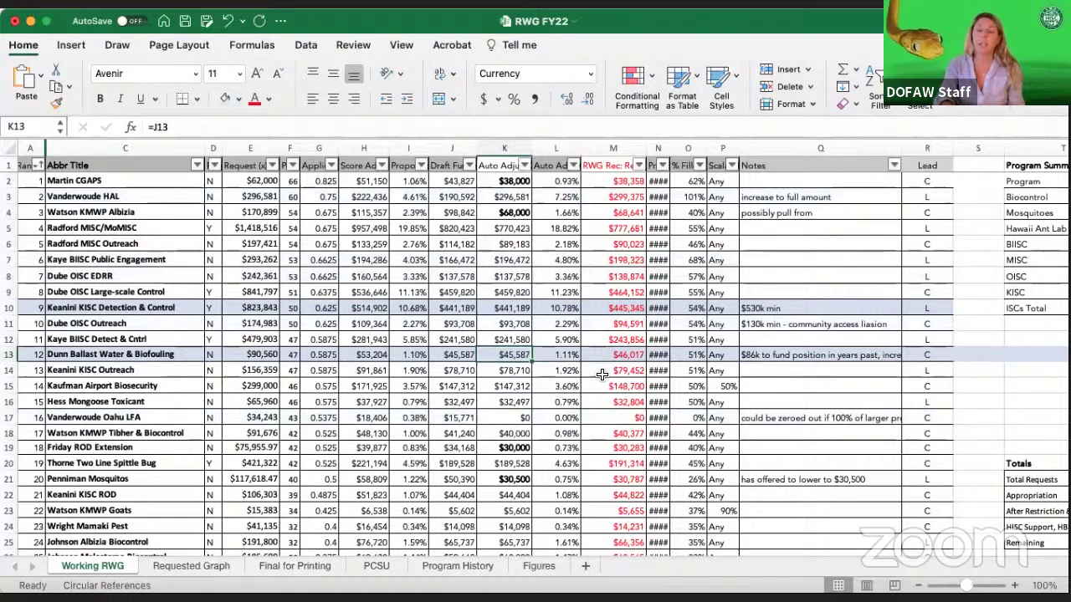
{"action": "type", "text": "80000"}
{"action": "key", "text": "Return"}
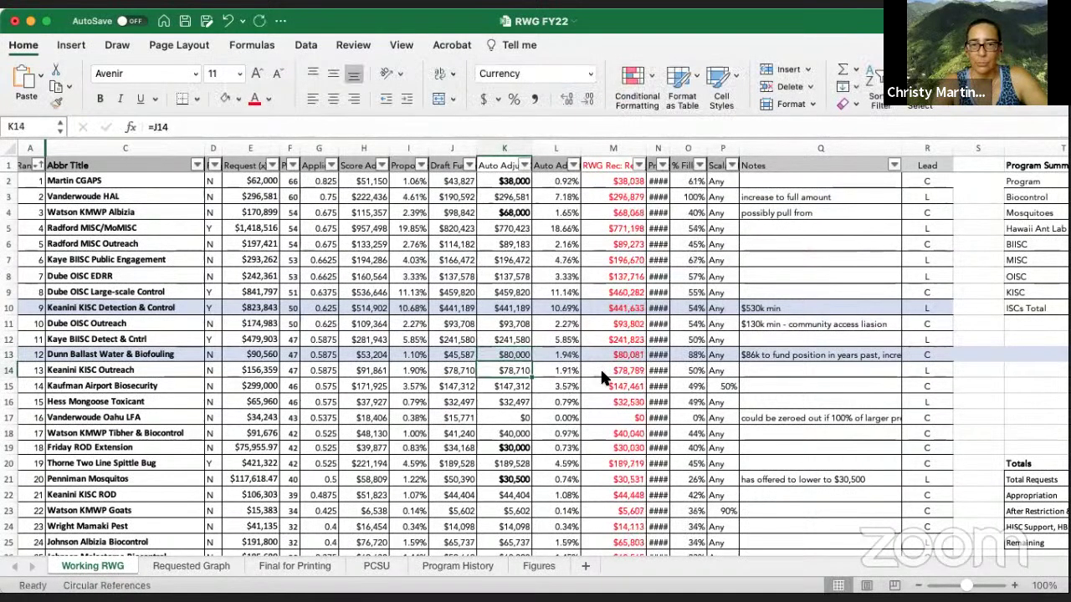
{"action": "left_click_drag", "start_coordinate": [41, 355], "coordinate": [932, 357]}
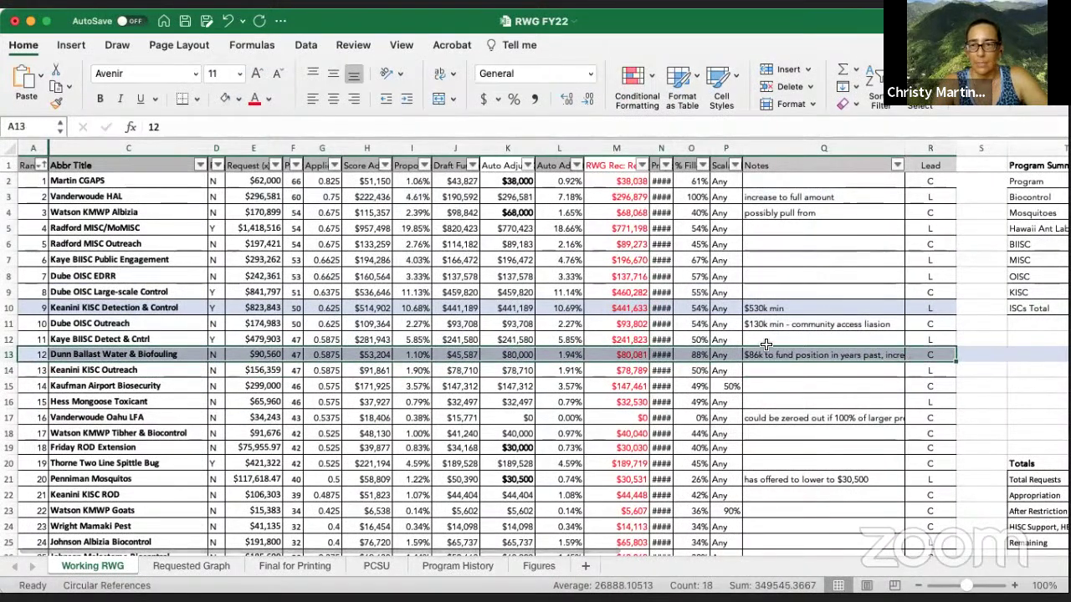
{"action": "left_click", "coordinate": [224, 98]}
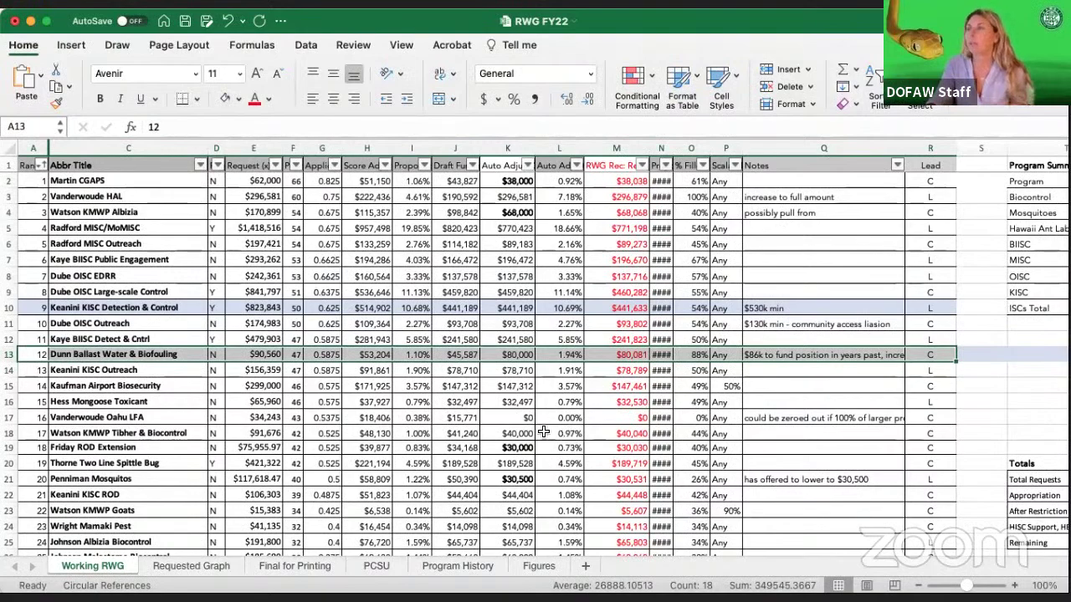
Check the column K total and the over/under amount below the table
{"action": "scroll", "coordinate": [543, 431], "scroll_direction": "down", "scroll_amount": 15}
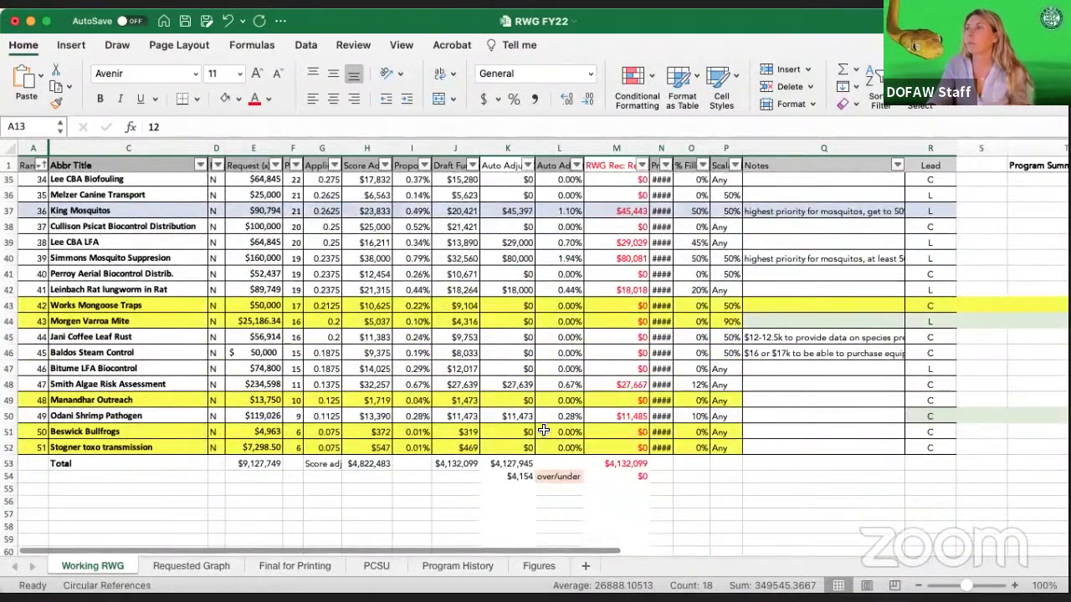
{"action": "scroll", "coordinate": [546, 362], "scroll_direction": "up", "scroll_amount": 2}
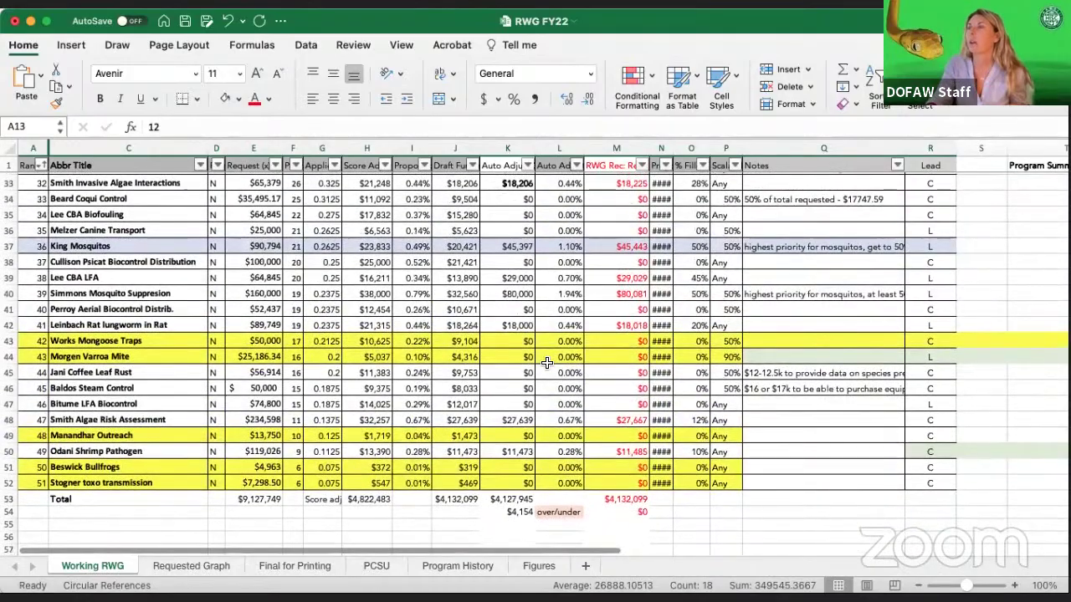
{"action": "scroll", "coordinate": [546, 362], "scroll_direction": "up", "scroll_amount": 2}
{"action": "scroll", "coordinate": [528, 346], "scroll_direction": "up", "scroll_amount": 15}
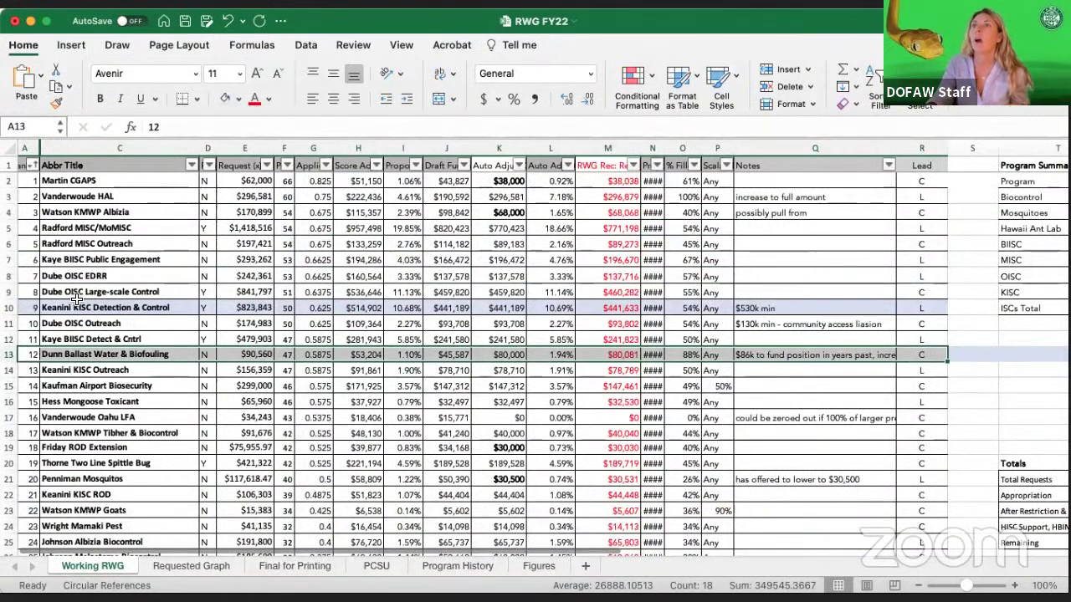
Review the KISC Detection & Control project's note in Q10 and the KISC figures in the Program Summaries table
{"action": "left_click", "coordinate": [117, 307]}
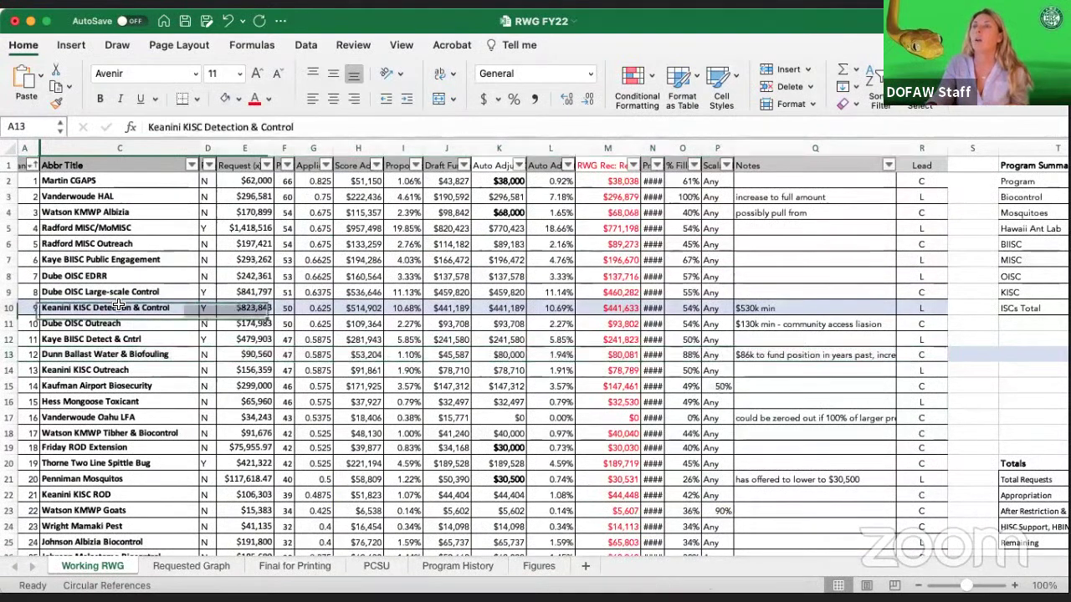
{"action": "left_click", "coordinate": [812, 309]}
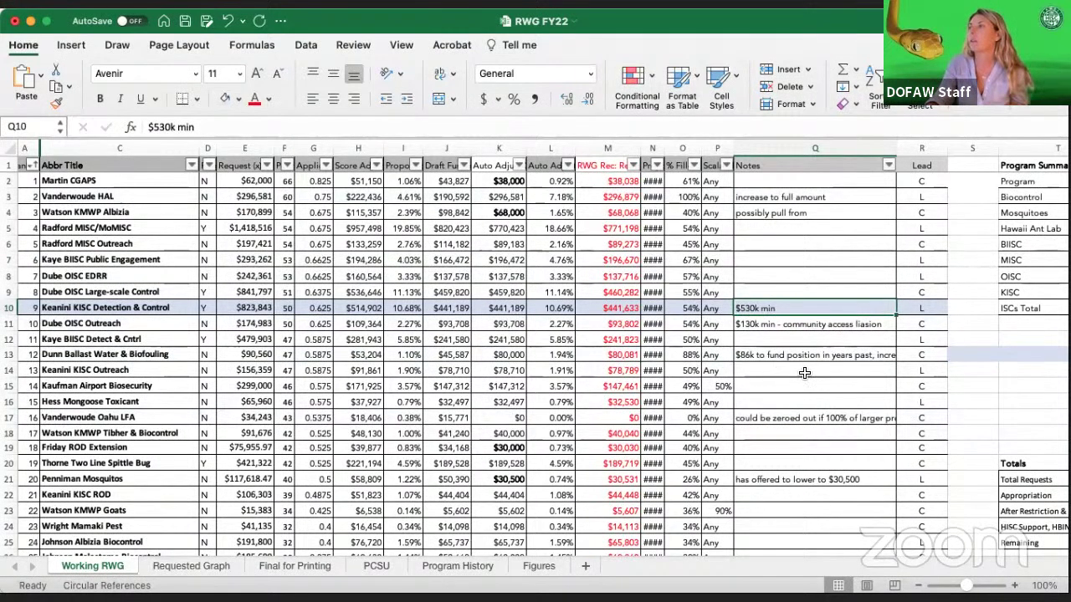
{"action": "scroll", "coordinate": [799, 368], "scroll_direction": "right", "scroll_amount": 10}
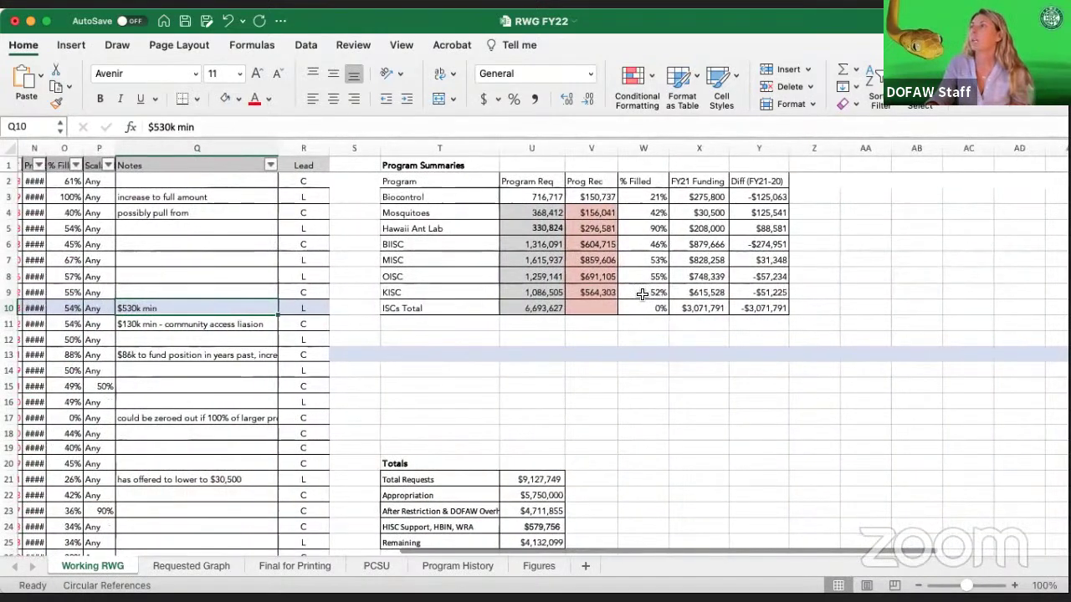
Check the KISC recommended amount and its funding difference in the Program Summaries table, then return to the project list
{"action": "left_click", "coordinate": [590, 293]}
{"action": "left_click", "coordinate": [742, 292]}
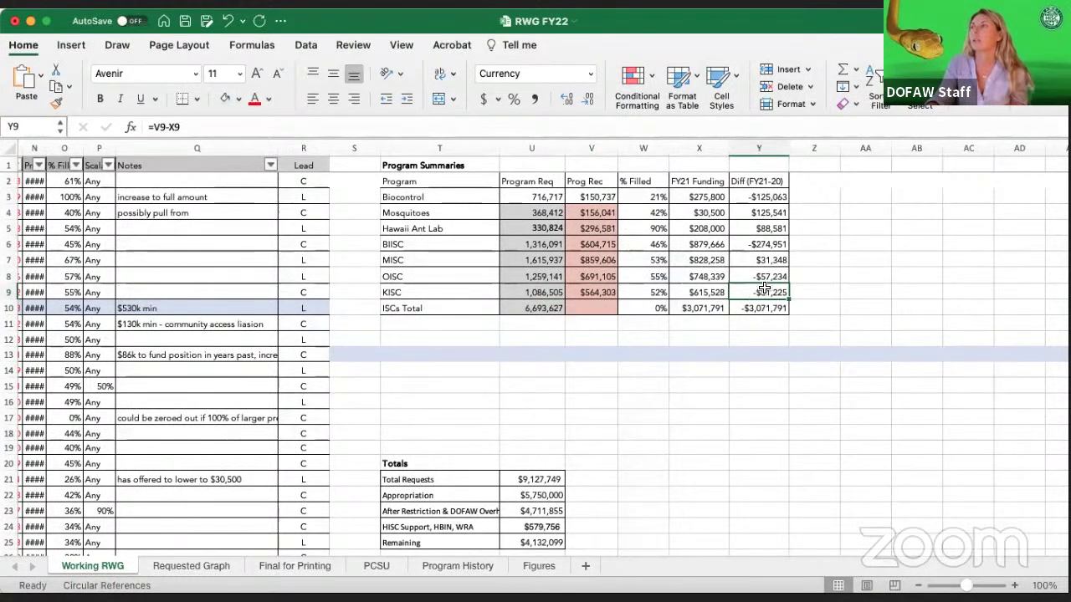
{"action": "scroll", "coordinate": [632, 358], "scroll_direction": "left", "scroll_amount": 3}
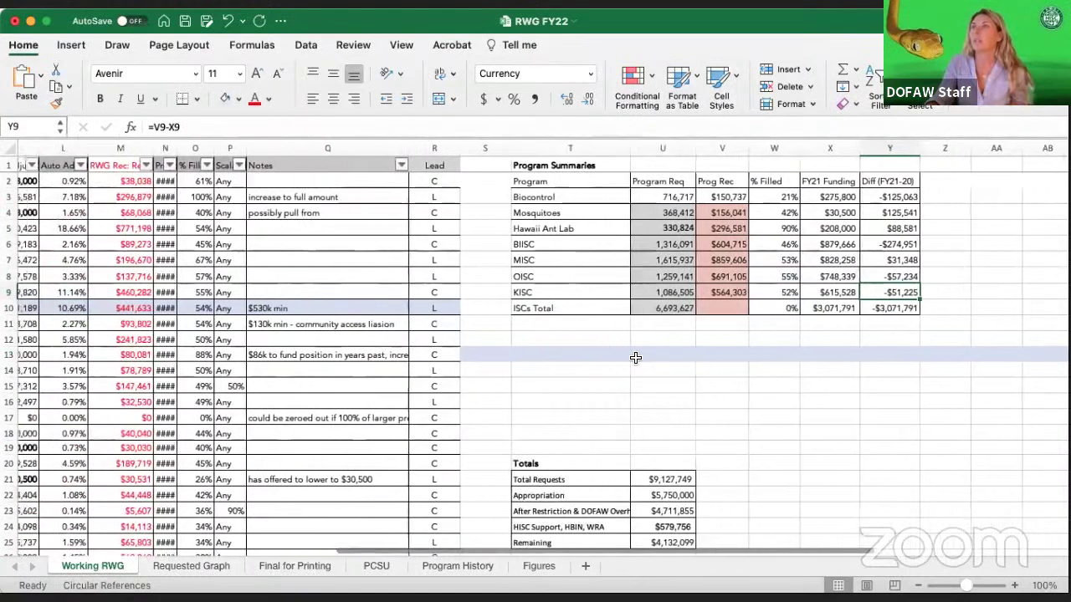
{"action": "scroll", "coordinate": [635, 358], "scroll_direction": "left", "scroll_amount": 3}
{"action": "scroll", "coordinate": [374, 306], "scroll_direction": "left", "scroll_amount": 3}
{"action": "scroll", "coordinate": [374, 306], "scroll_direction": "left", "scroll_amount": 3}
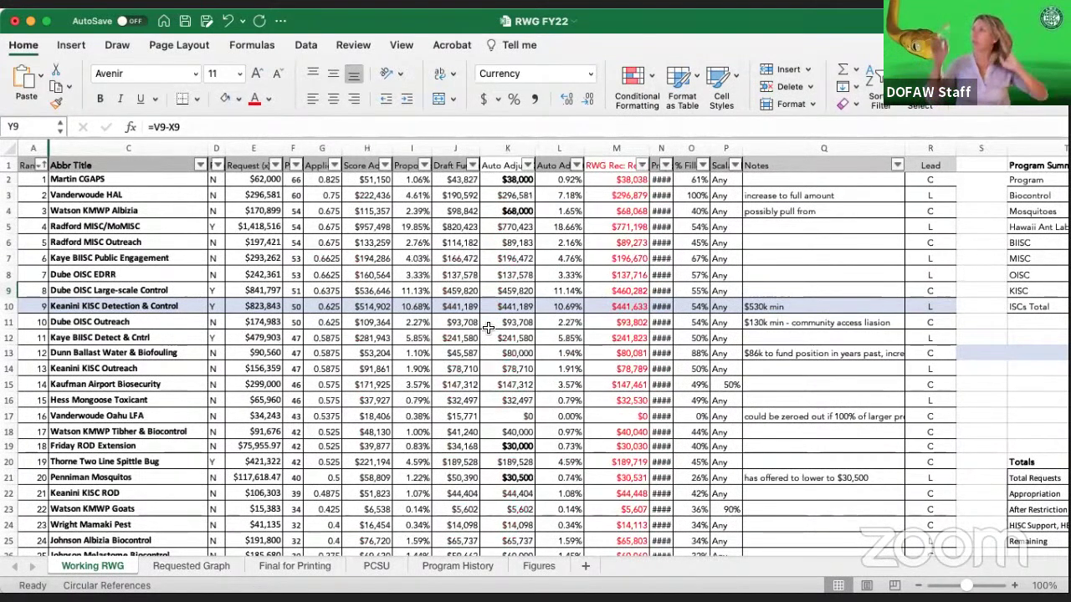
{"action": "scroll", "coordinate": [553, 418], "scroll_direction": "right", "scroll_amount": 1}
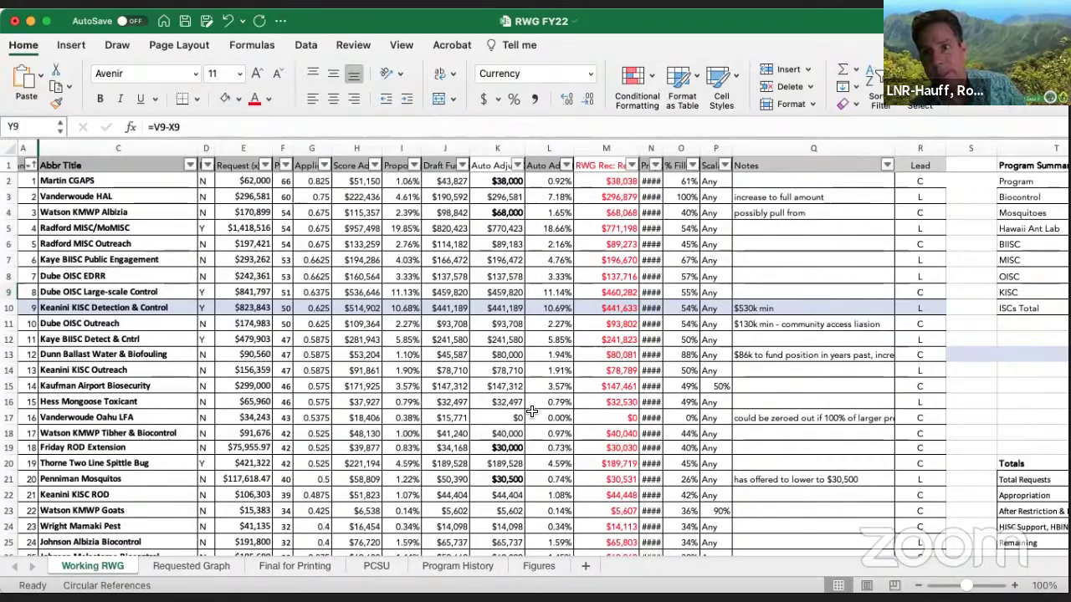
Set the Mosquitos project's adjusted amount in K37 to 49551 and remove the blue highlight from A37 to R37
{"action": "scroll", "coordinate": [531, 411], "scroll_direction": "down", "scroll_amount": 6}
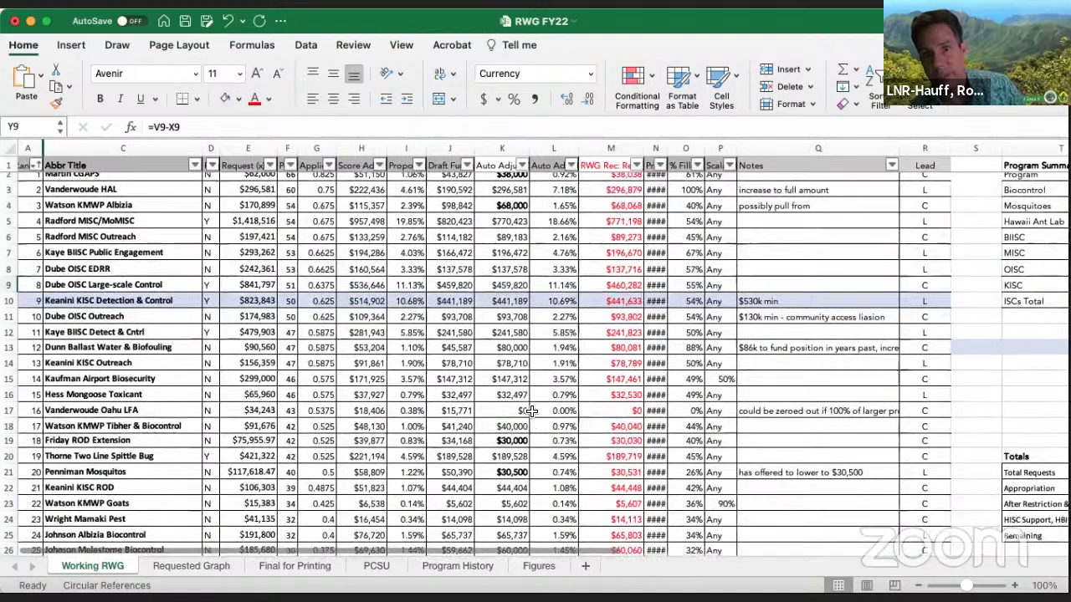
{"action": "scroll", "coordinate": [531, 410], "scroll_direction": "down", "scroll_amount": 2}
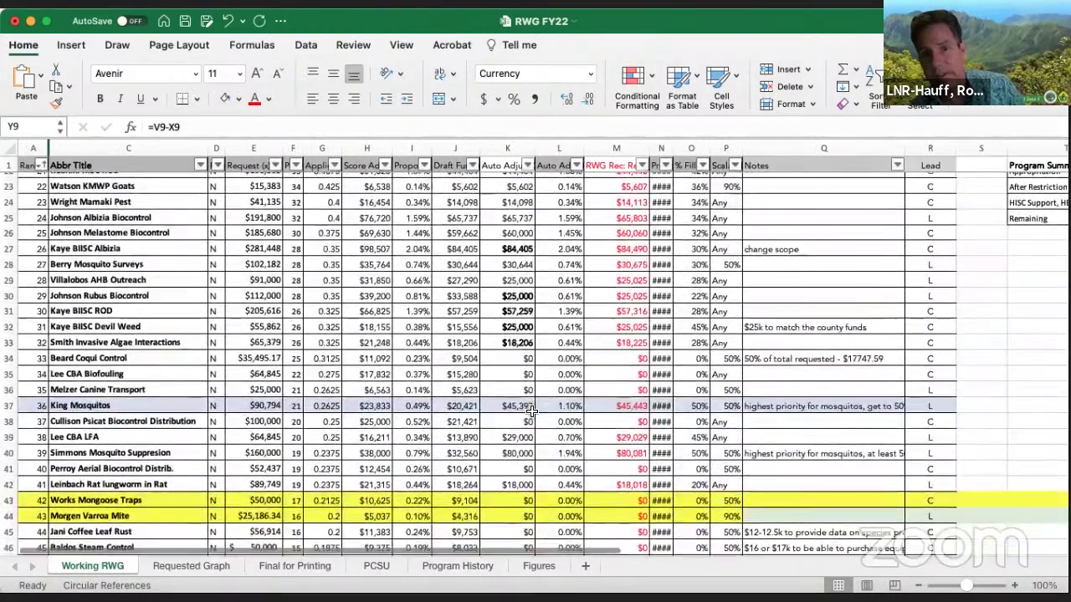
{"action": "scroll", "coordinate": [531, 411], "scroll_direction": "down", "scroll_amount": 4}
{"action": "scroll", "coordinate": [531, 411], "scroll_direction": "down", "scroll_amount": 2}
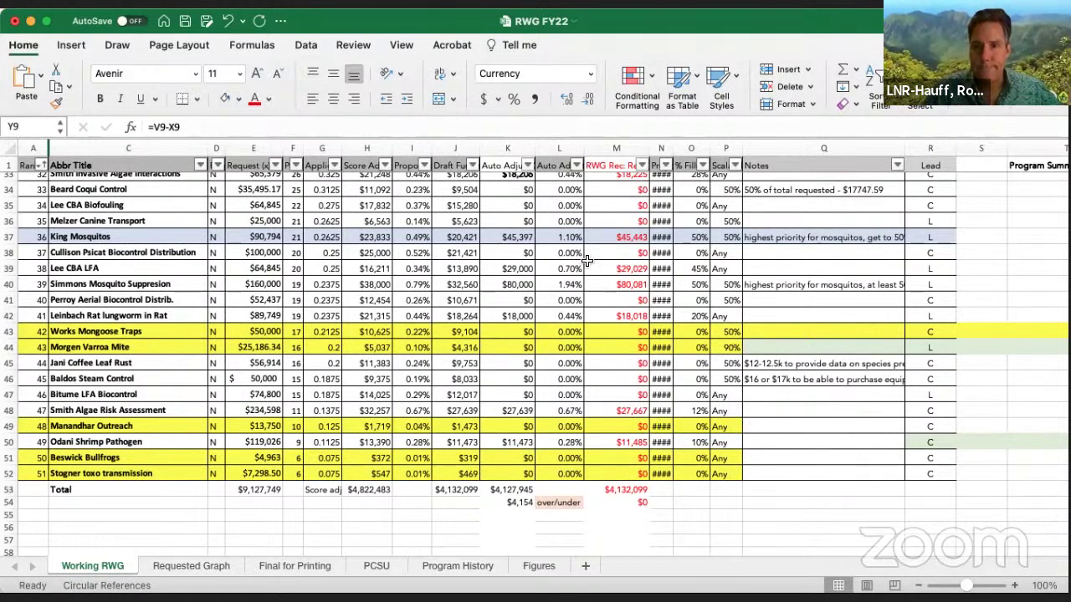
{"action": "left_click", "coordinate": [516, 236]}
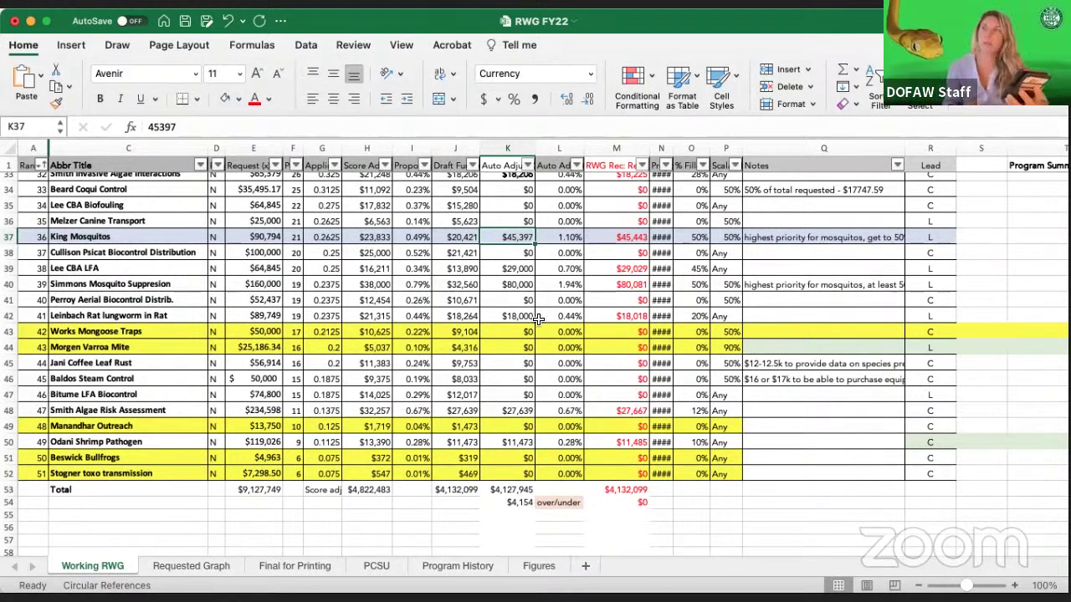
{"action": "type", "text": "49551"}
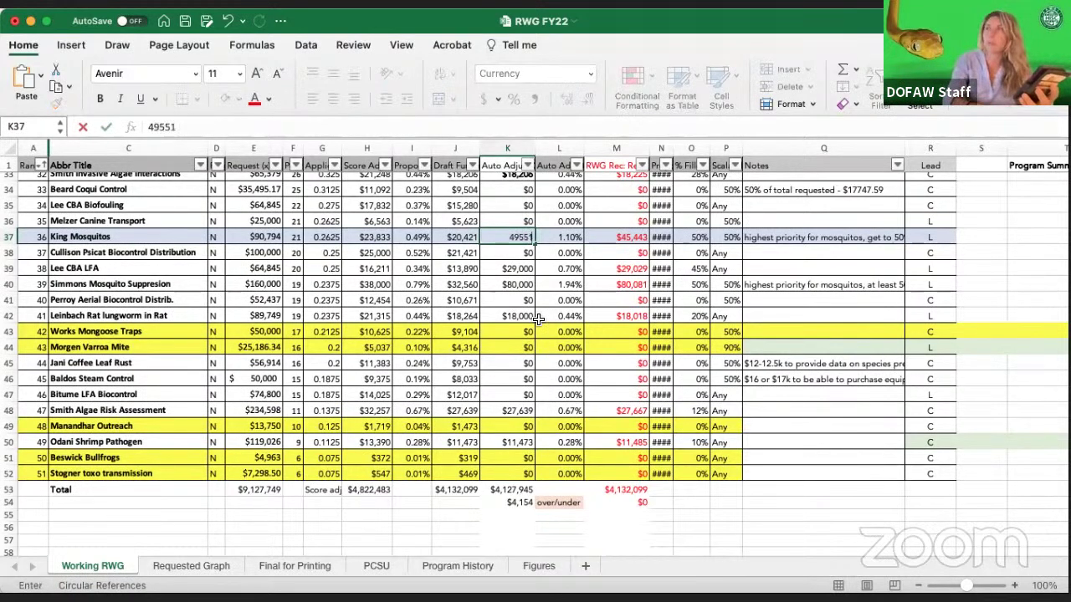
{"action": "key", "text": "Tab"}
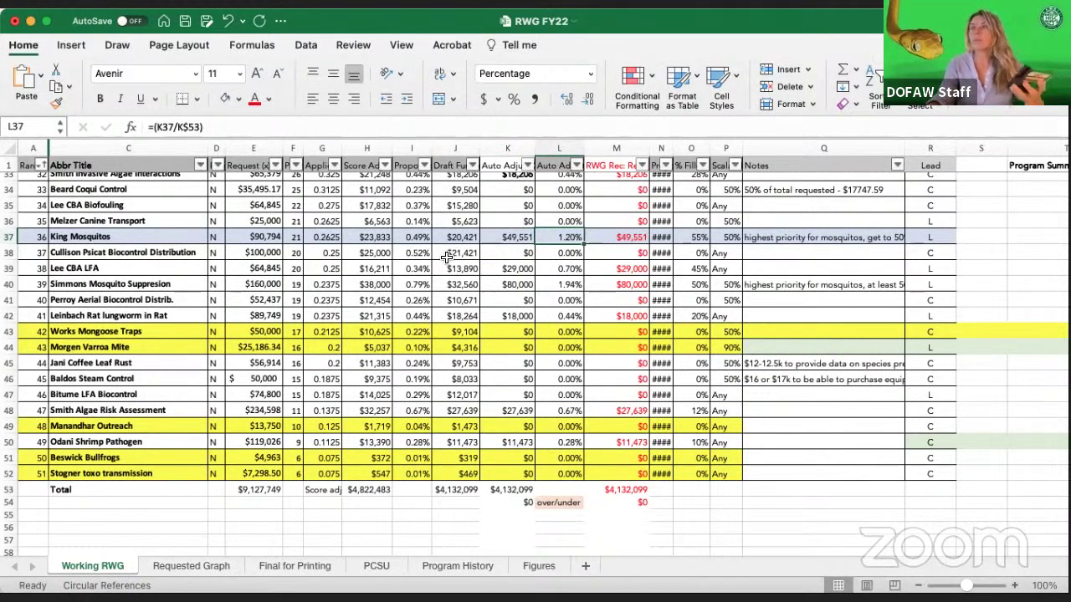
{"action": "left_click", "coordinate": [29, 237]}
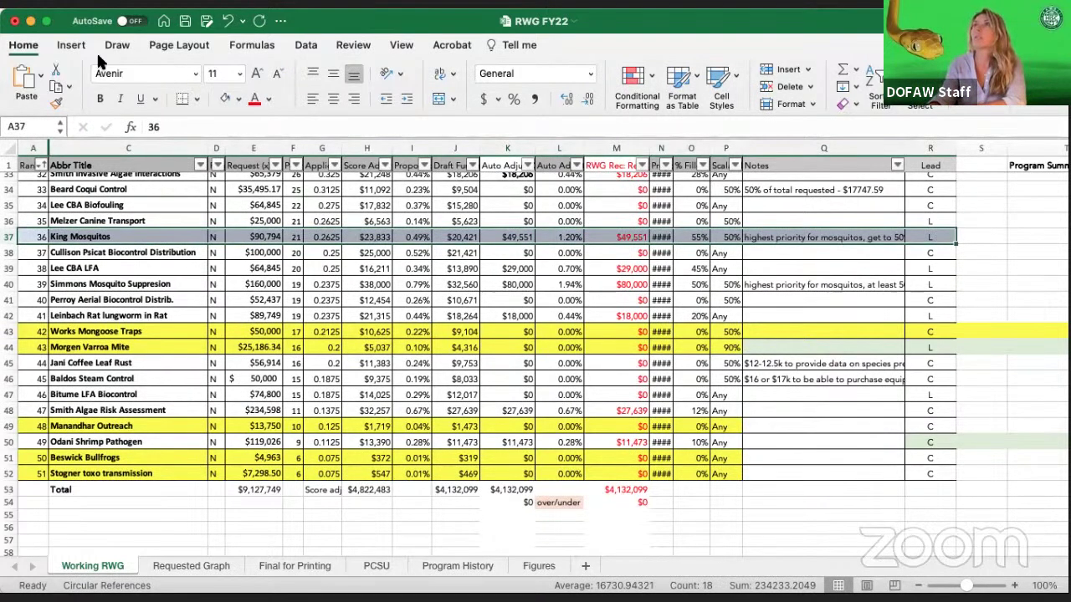
{"action": "left_click", "coordinate": [224, 98]}
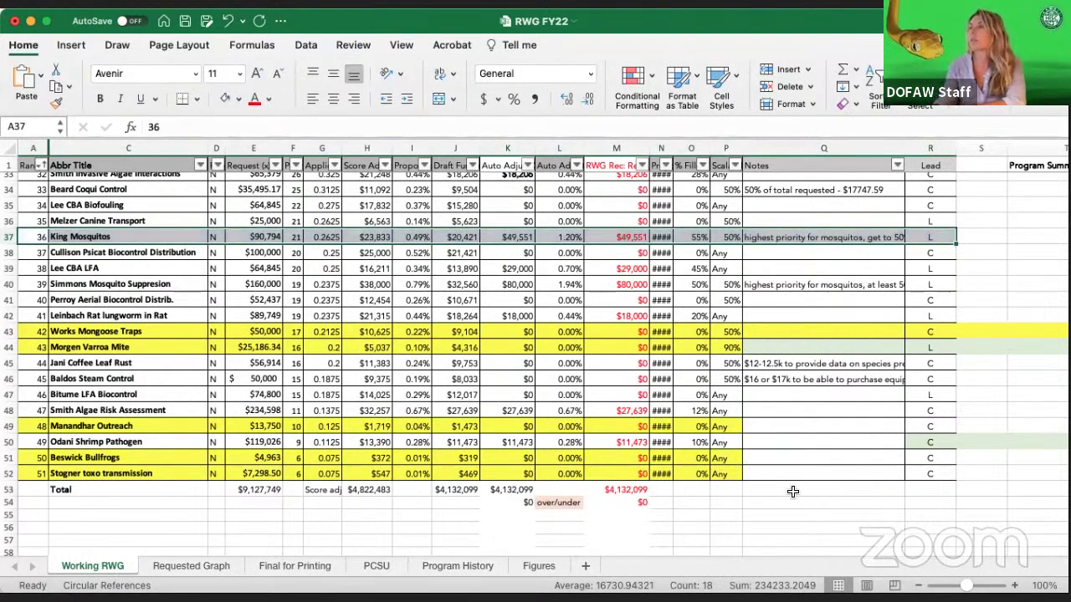
{"action": "left_click", "coordinate": [808, 527]}
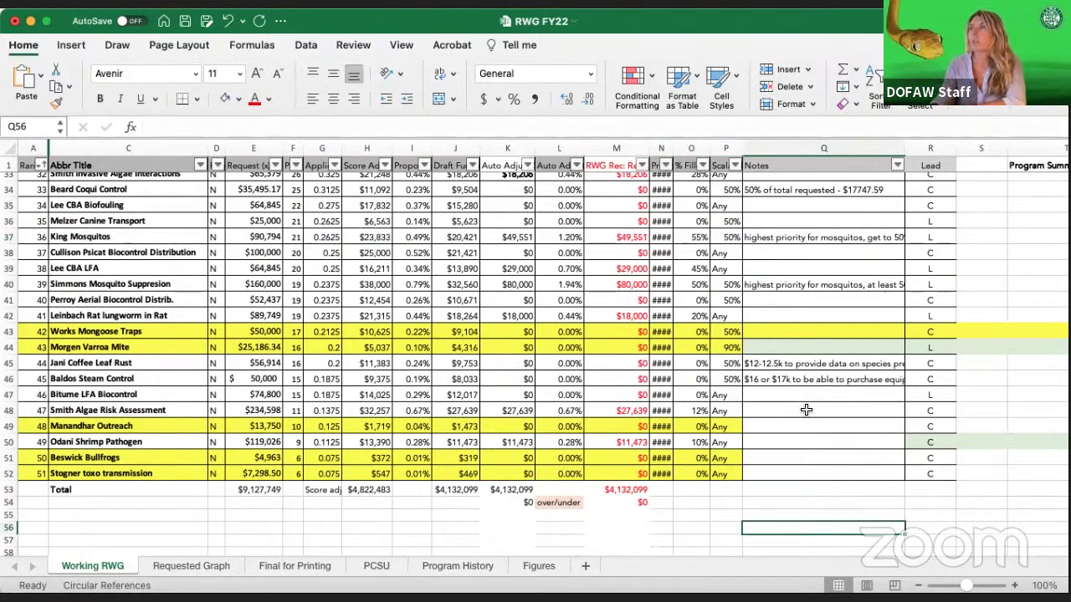
Change the KISC Detection & Control project's note in Q10 to "$507k min"
{"action": "scroll", "coordinate": [805, 410], "scroll_direction": "up", "scroll_amount": 5}
{"action": "scroll", "coordinate": [806, 409], "scroll_direction": "up", "scroll_amount": 5}
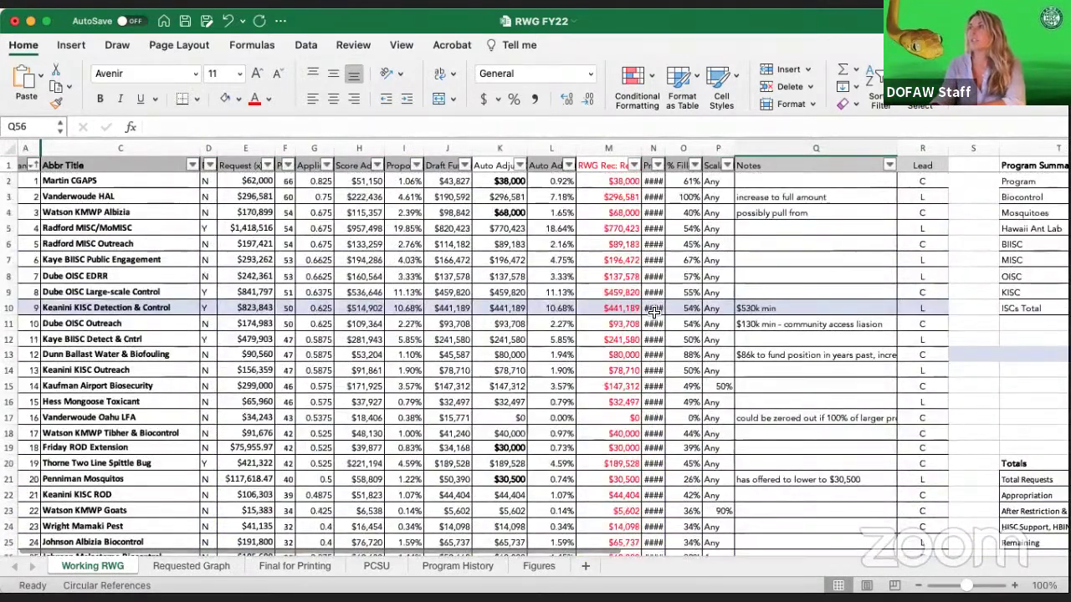
{"action": "left_click", "coordinate": [684, 309]}
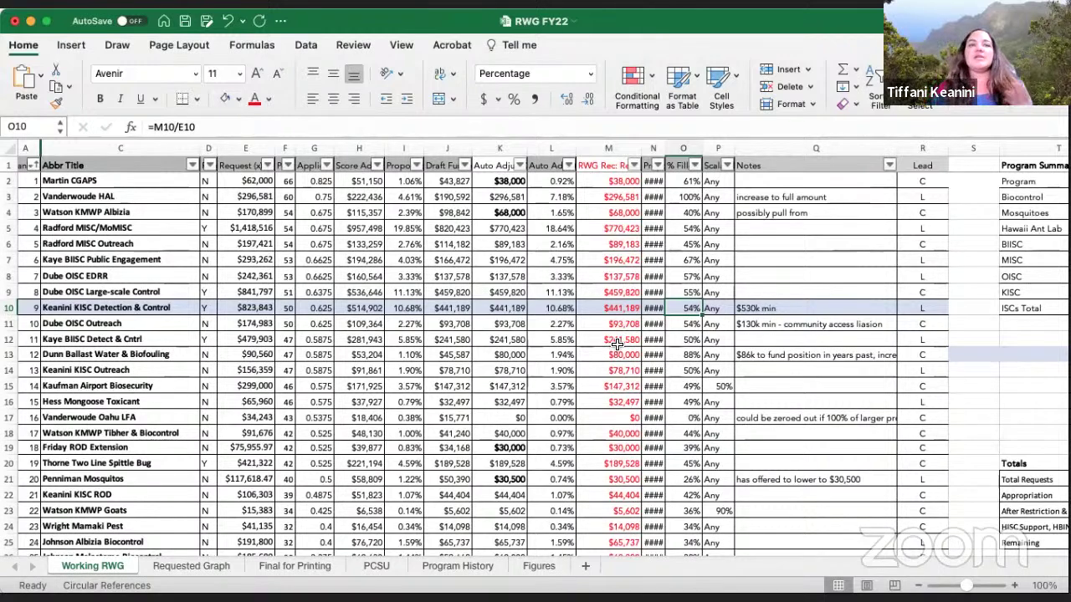
{"action": "left_click", "coordinate": [790, 312]}
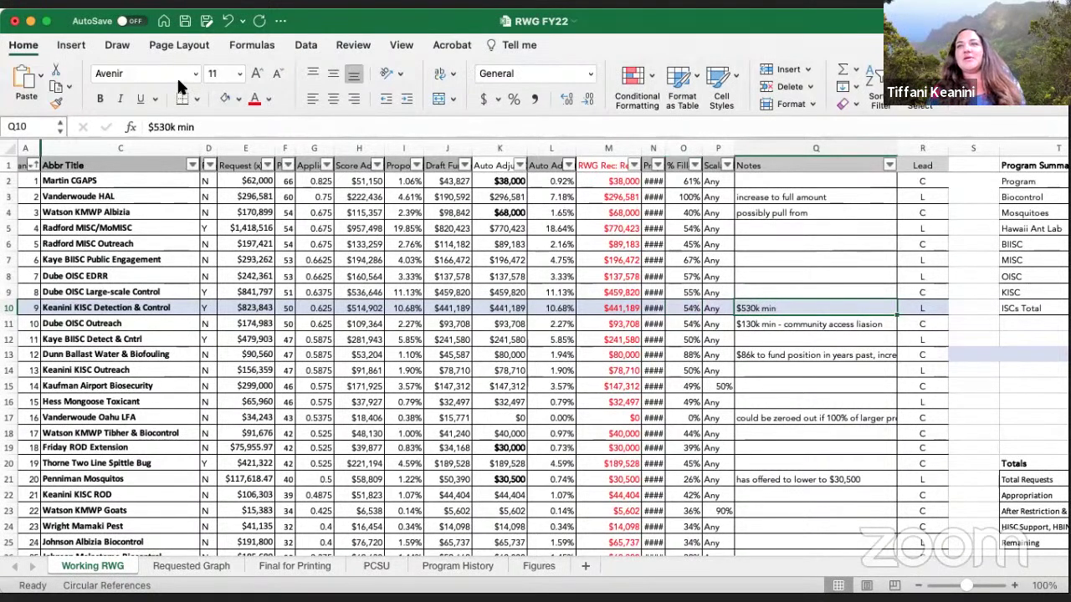
{"action": "left_click", "coordinate": [170, 127]}
{"action": "key", "text": "BackSpace"}
{"action": "key", "text": "BackSpace"}
{"action": "type", "text": "07"}
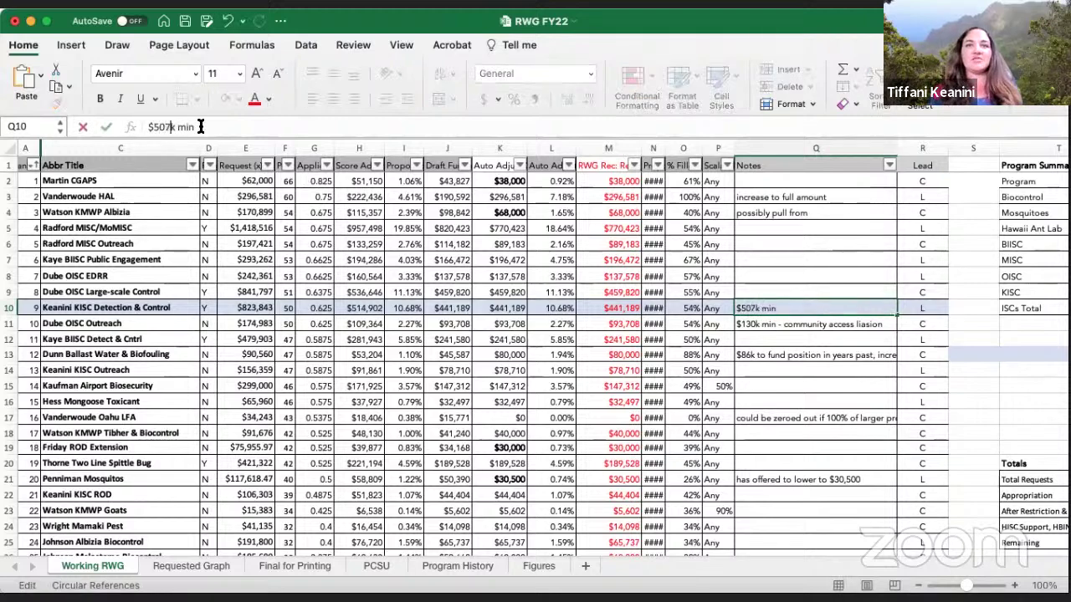
{"action": "left_click", "coordinate": [815, 307]}
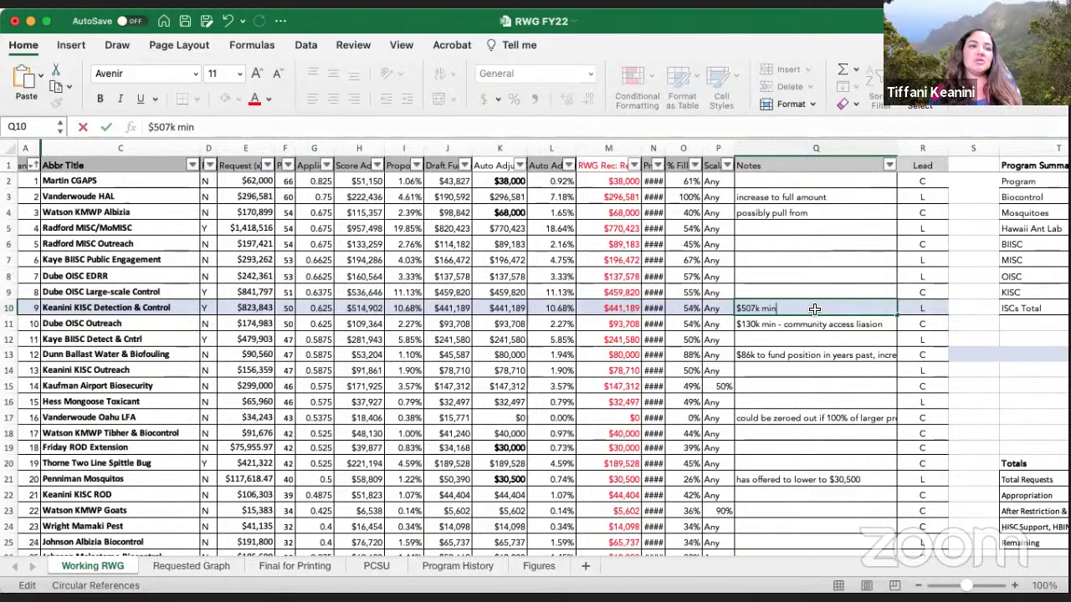
{"action": "left_click", "coordinate": [820, 338]}
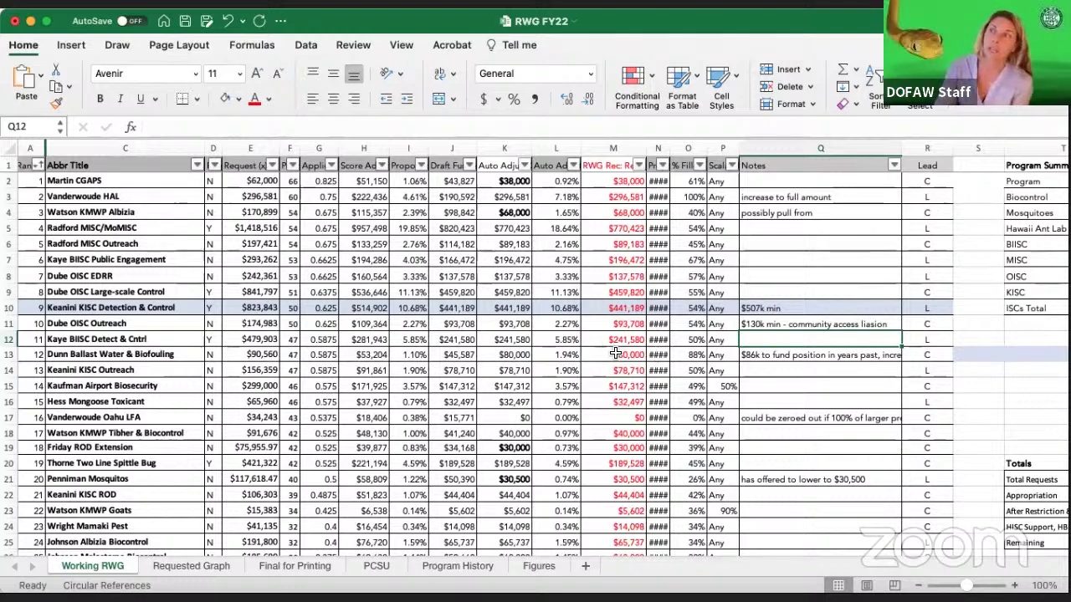
Check the lower-ranked project allocations, the column totals and the over/under amounts below the table
{"action": "scroll", "coordinate": [614, 353], "scroll_direction": "down", "scroll_amount": 1}
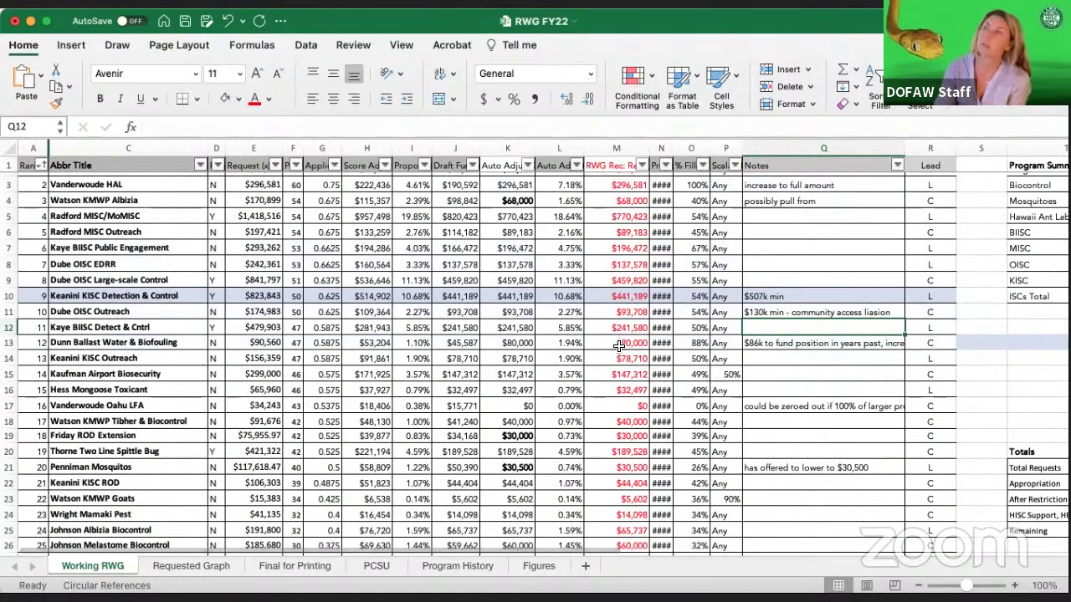
{"action": "scroll", "coordinate": [621, 410], "scroll_direction": "down", "scroll_amount": 2}
{"action": "scroll", "coordinate": [621, 409], "scroll_direction": "down", "scroll_amount": 10}
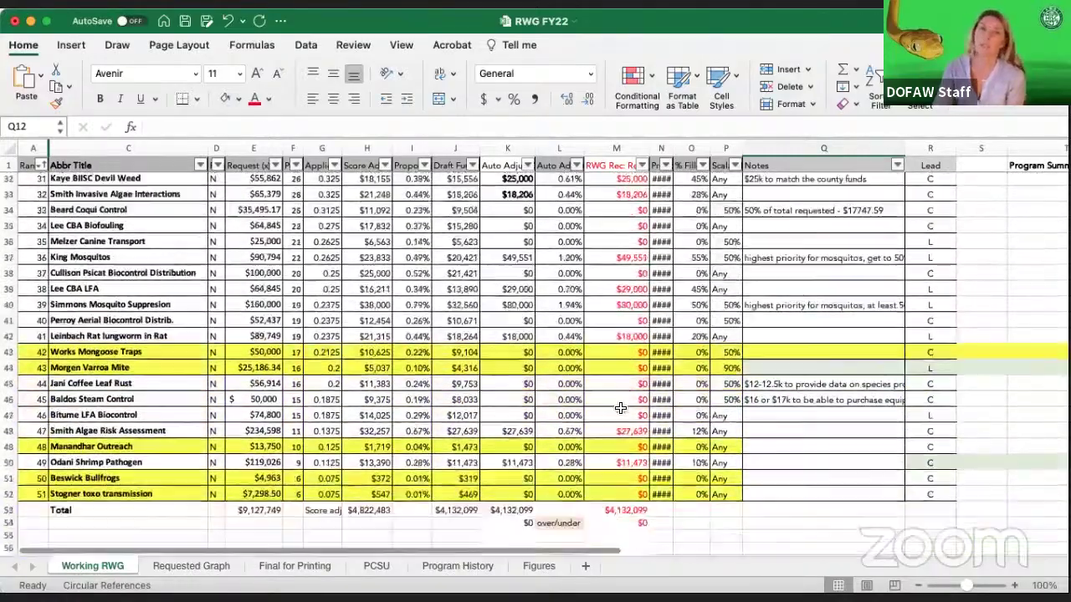
{"action": "scroll", "coordinate": [620, 409], "scroll_direction": "down", "scroll_amount": 4}
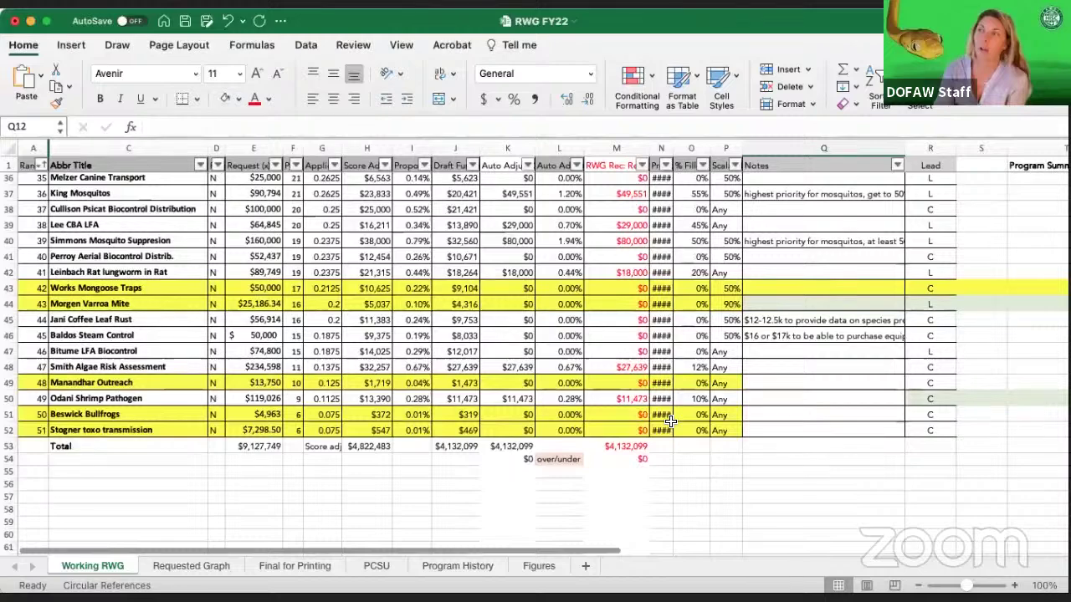
{"action": "scroll", "coordinate": [670, 421], "scroll_direction": "up", "scroll_amount": 12}
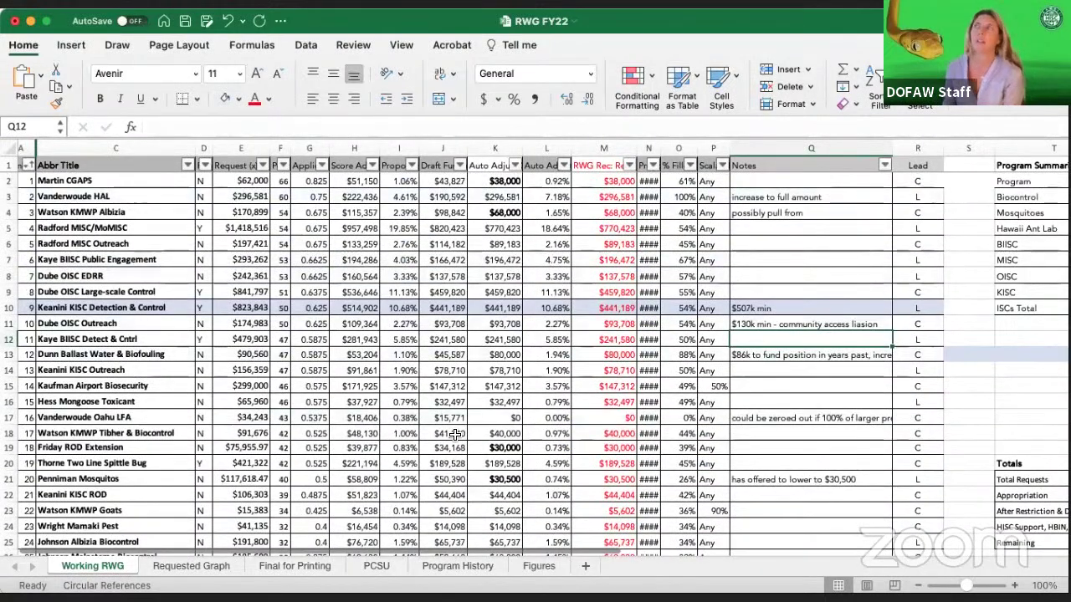
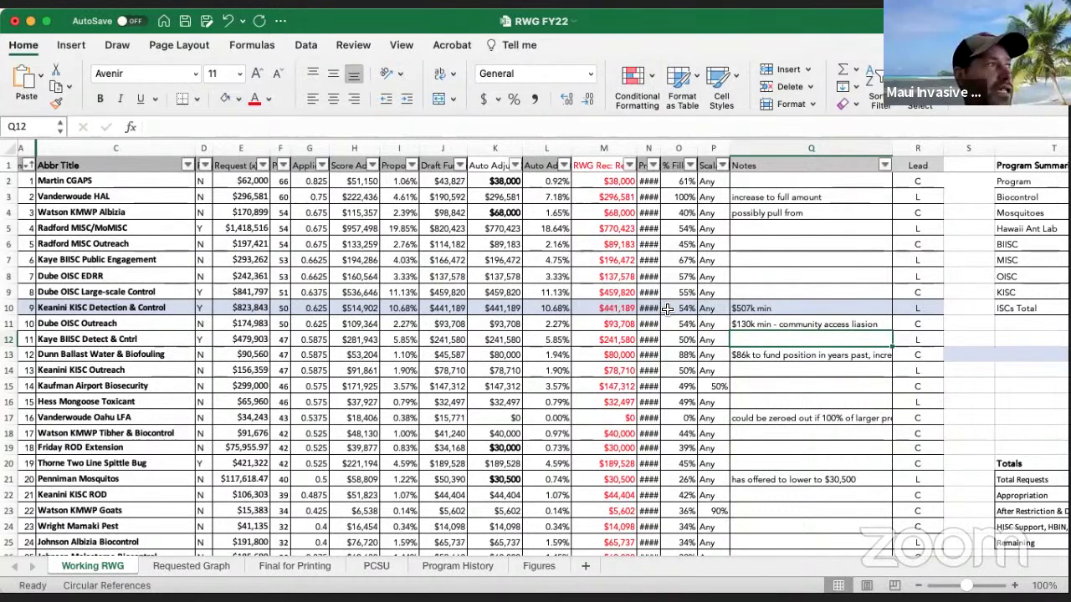
Remove the blue highlight from the KISC Detection & Control project in A10 to R10
{"action": "left_click", "coordinate": [613, 308]}
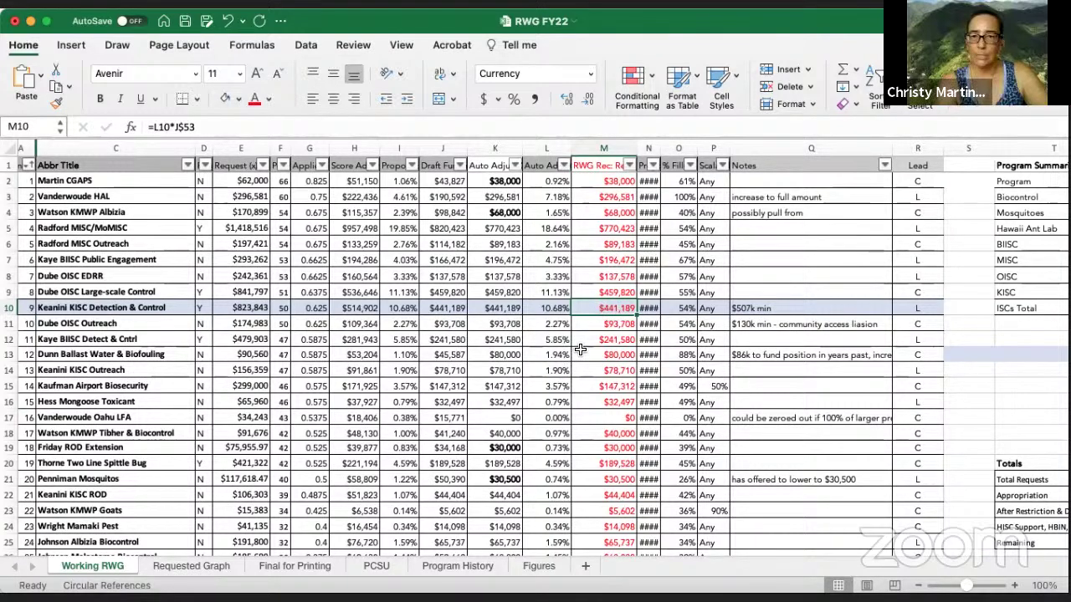
{"action": "left_click", "coordinate": [507, 309]}
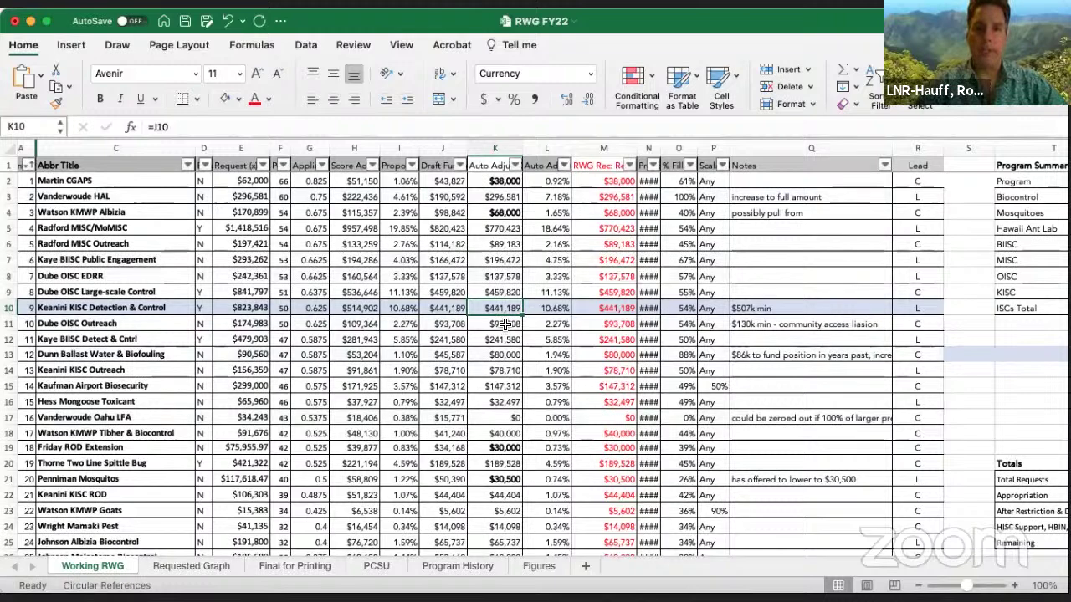
{"action": "left_click", "coordinate": [531, 308]}
{"action": "key", "text": "Down"}
{"action": "key", "text": "Left"}
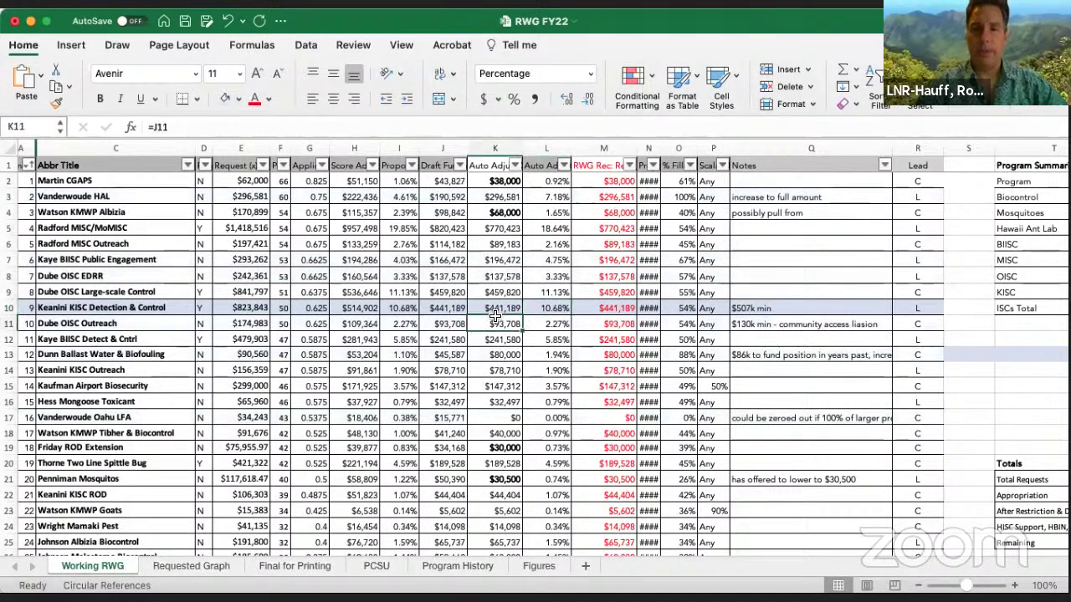
{"action": "left_click_drag", "start_coordinate": [904, 308], "coordinate": [15, 302]}
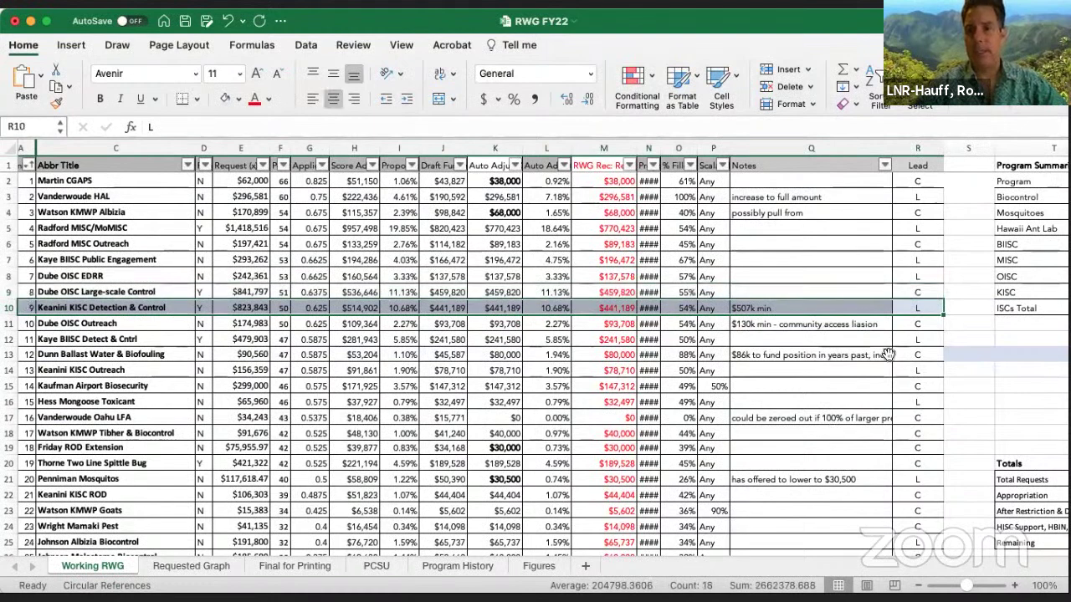
{"action": "left_click", "coordinate": [222, 98]}
{"action": "left_click", "coordinate": [803, 323]}
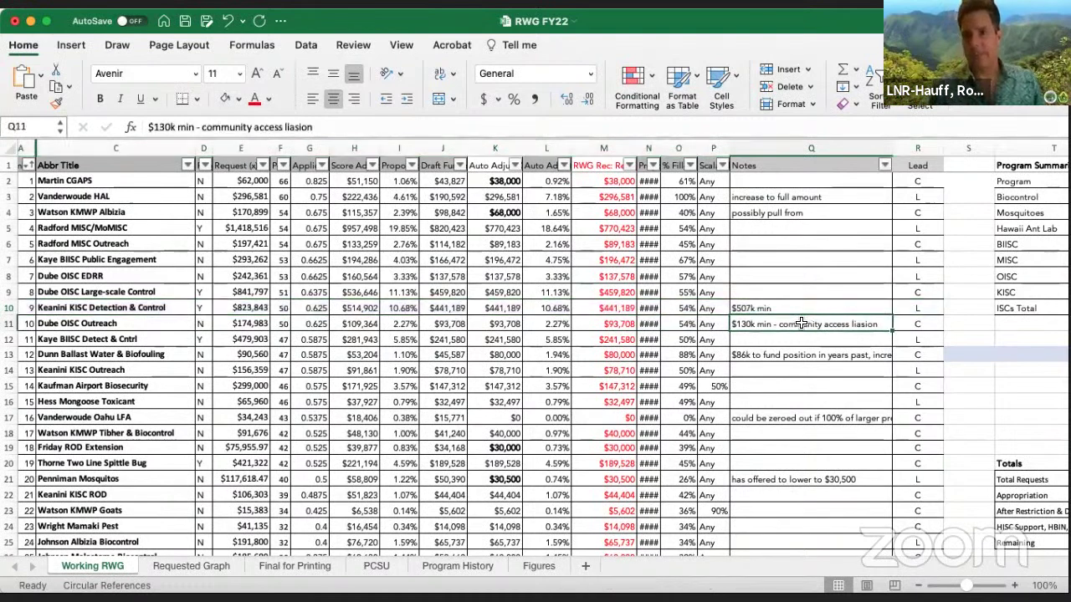
Set the KISC Detection & Control project's adjusted amount in K10 to 506189
{"action": "left_click", "coordinate": [776, 308]}
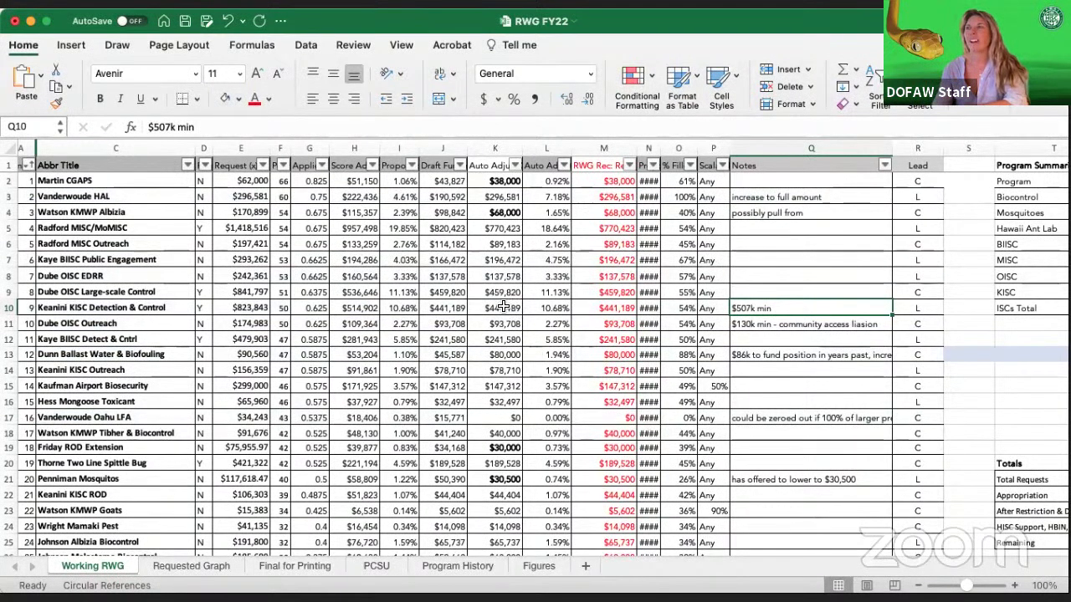
{"action": "scroll", "coordinate": [502, 307], "scroll_direction": "left", "scroll_amount": 1}
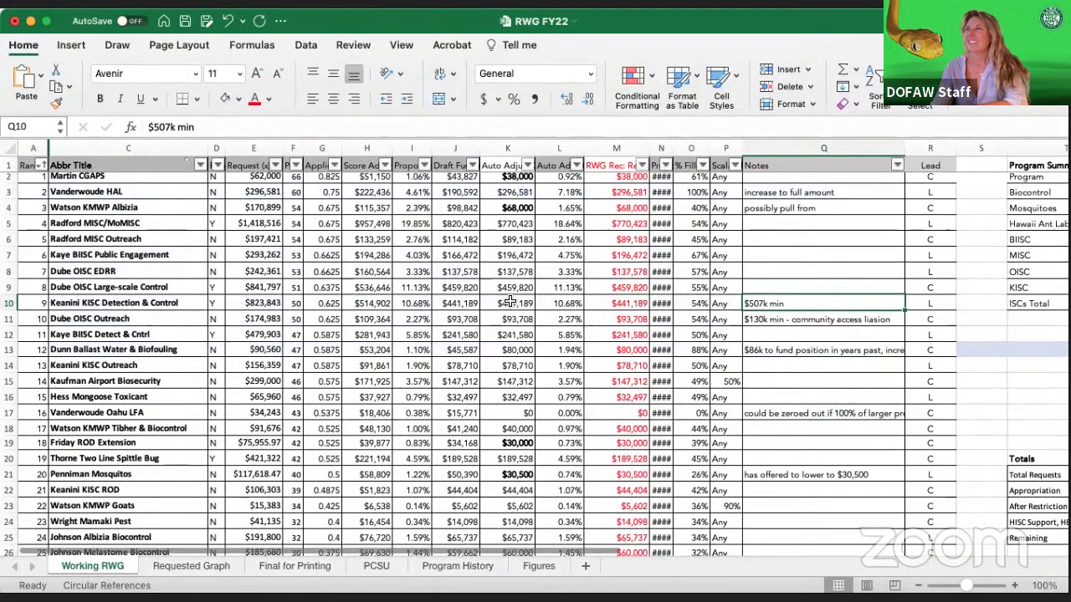
{"action": "left_click", "coordinate": [510, 303]}
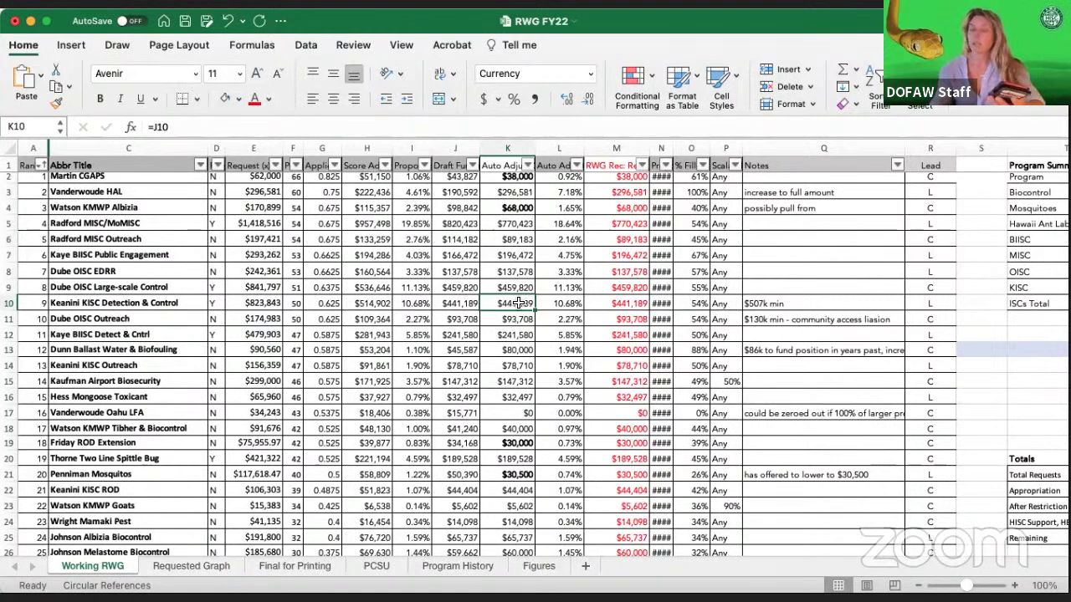
{"action": "type", "text": "50"}
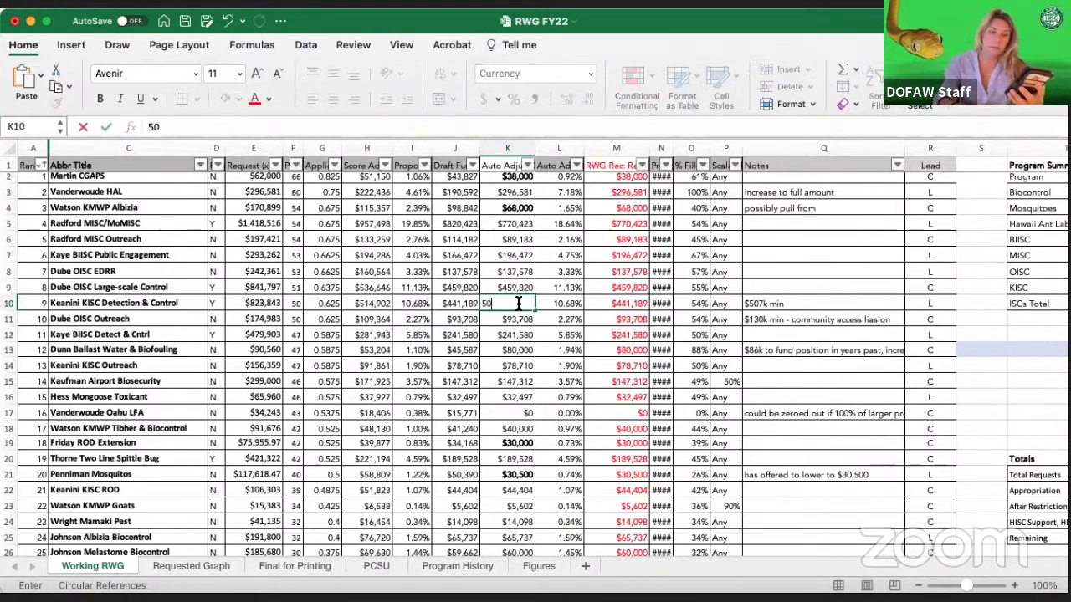
{"action": "type", "text": "6189"}
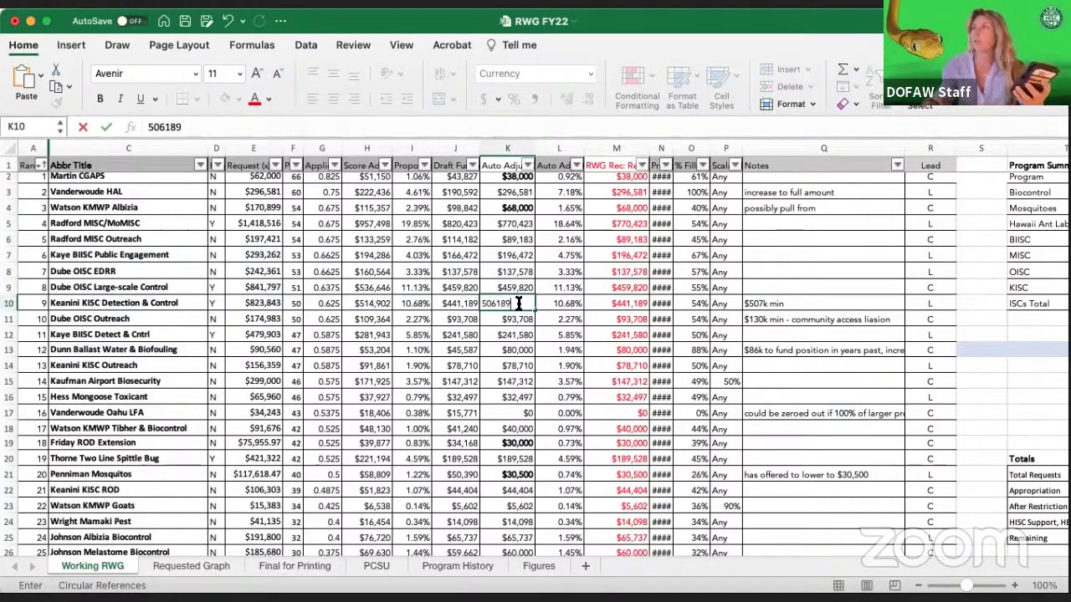
{"action": "key", "text": "Return"}
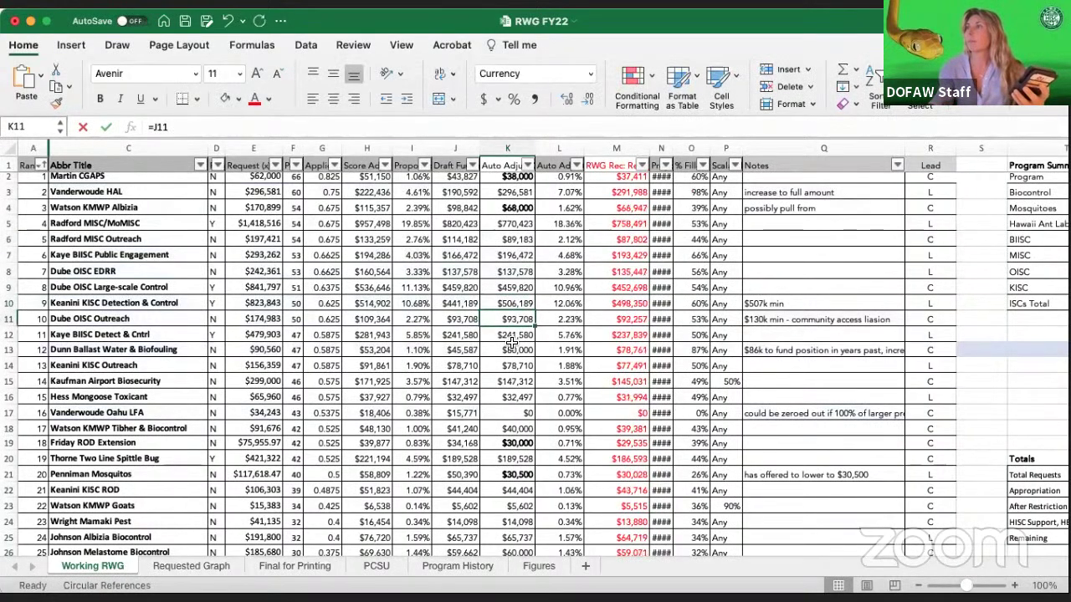
Highlight the entire Auto Adjust column K in yellow
{"action": "scroll", "coordinate": [513, 341], "scroll_direction": "down", "scroll_amount": 10}
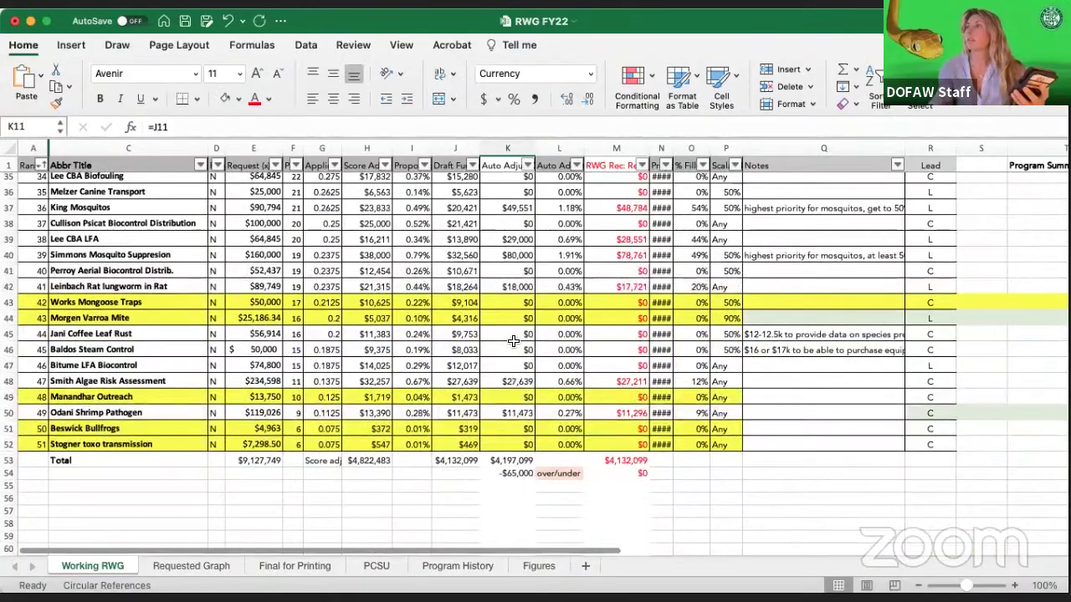
{"action": "scroll", "coordinate": [512, 342], "scroll_direction": "up", "scroll_amount": 5}
{"action": "scroll", "coordinate": [515, 338], "scroll_direction": "up", "scroll_amount": 10}
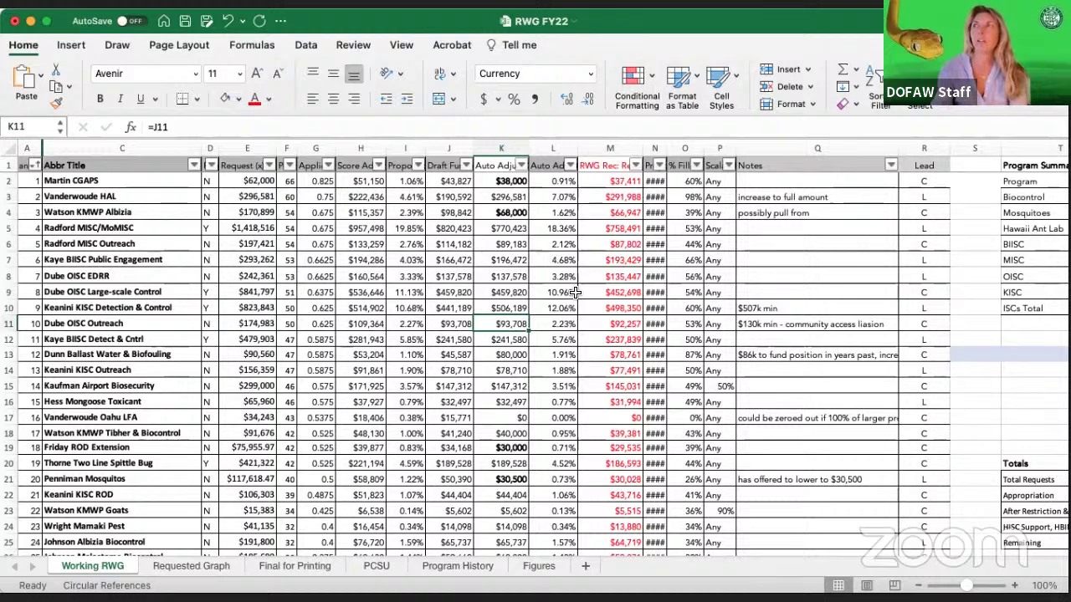
{"action": "left_click", "coordinate": [502, 148]}
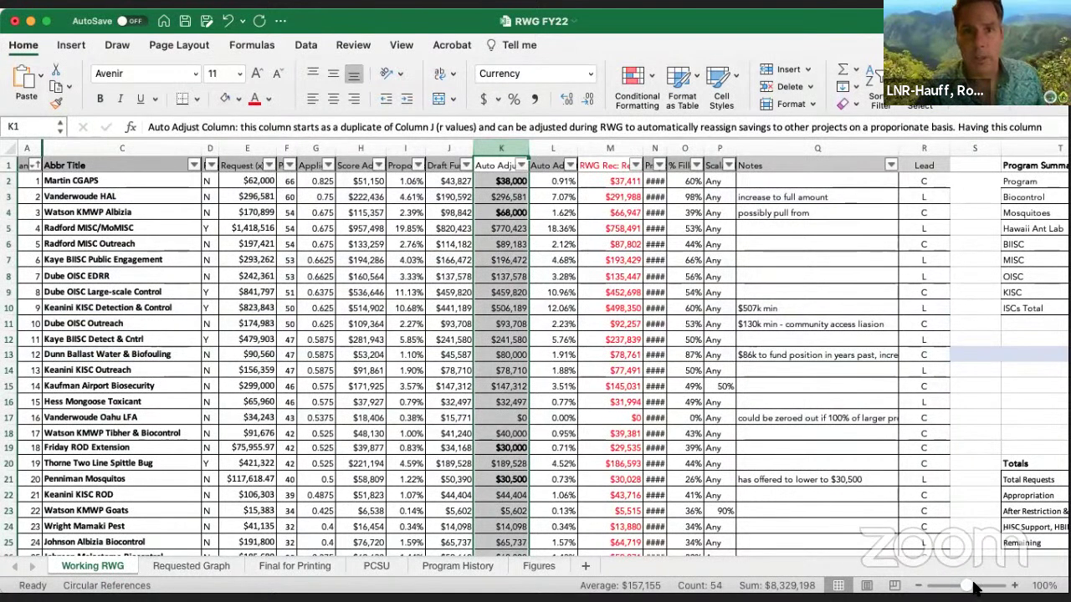
{"action": "left_click_drag", "start_coordinate": [973, 588], "coordinate": [977, 588]}
{"action": "scroll", "coordinate": [876, 483], "scroll_direction": "right", "scroll_amount": 3}
{"action": "scroll", "coordinate": [876, 483], "scroll_direction": "right", "scroll_amount": 3}
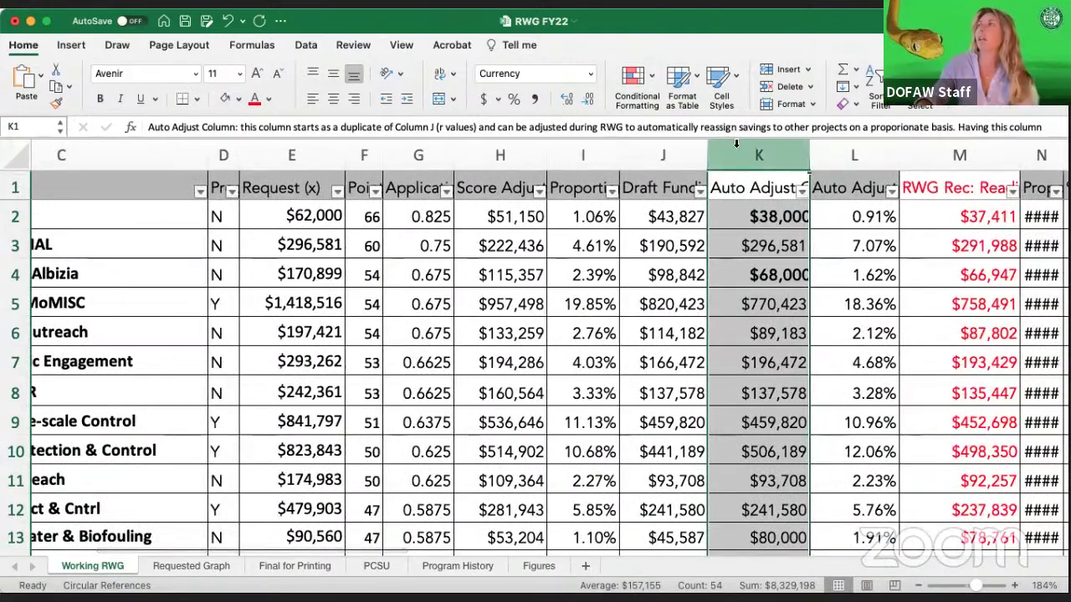
{"action": "left_click", "coordinate": [234, 97]}
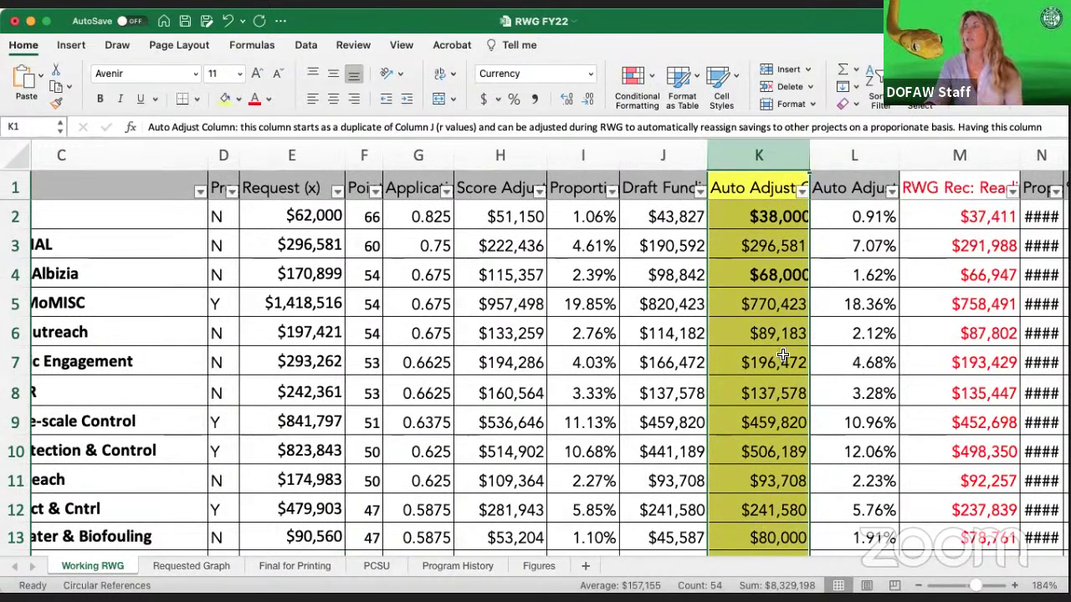
Review the adjusted amounts in column K project by project, from rank 1 to rank 51, down to the total and the over/under amount in K54
{"action": "scroll", "coordinate": [777, 358], "scroll_direction": "left", "scroll_amount": 3}
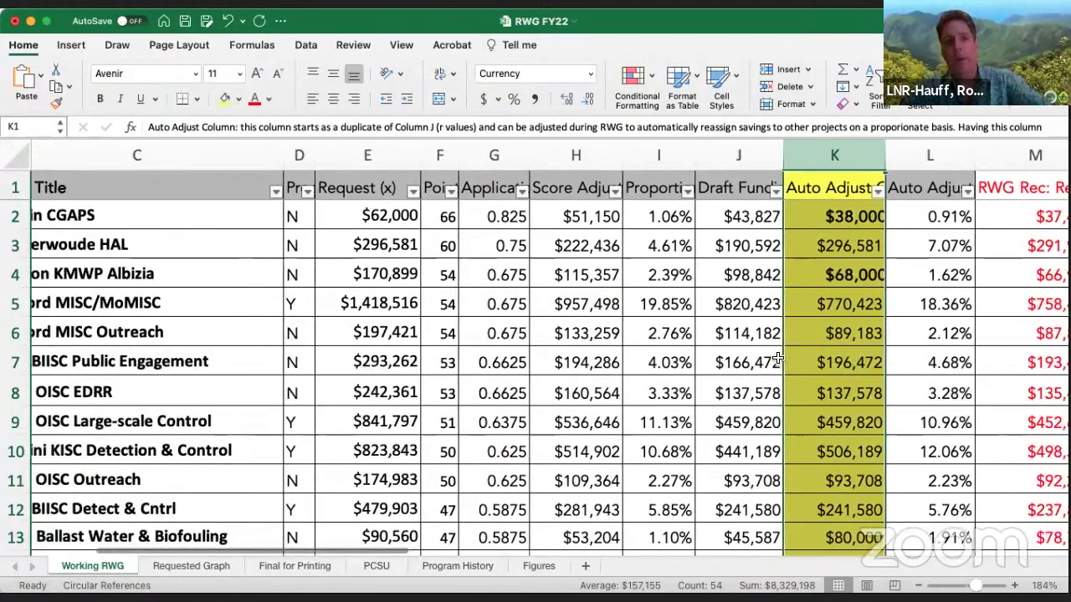
{"action": "scroll", "coordinate": [777, 358], "scroll_direction": "left", "scroll_amount": 6}
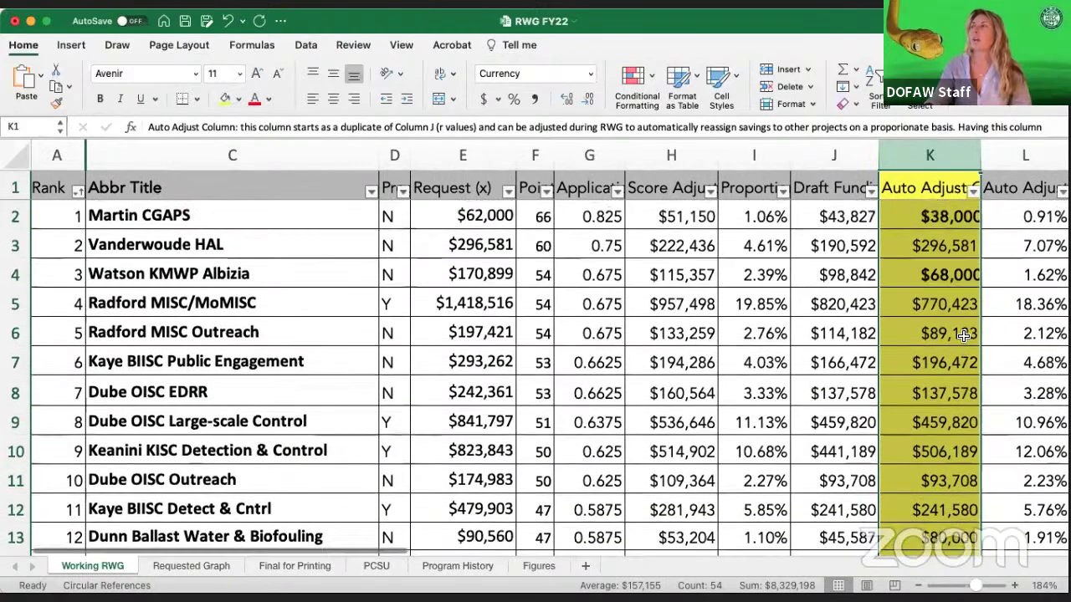
{"action": "scroll", "coordinate": [963, 337], "scroll_direction": "down", "scroll_amount": 1}
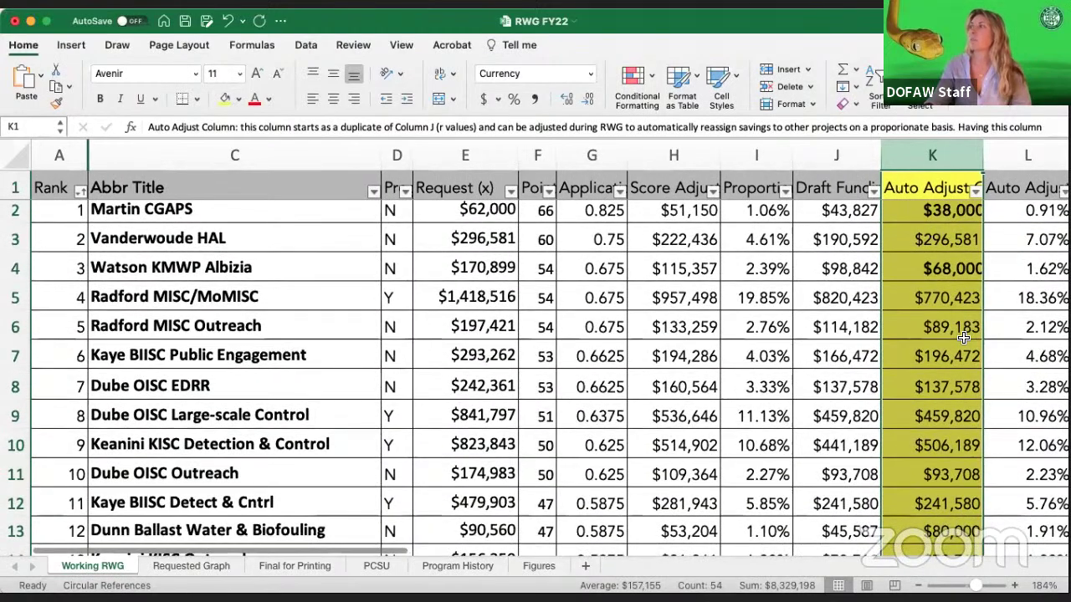
{"action": "scroll", "coordinate": [964, 336], "scroll_direction": "down", "scroll_amount": 2}
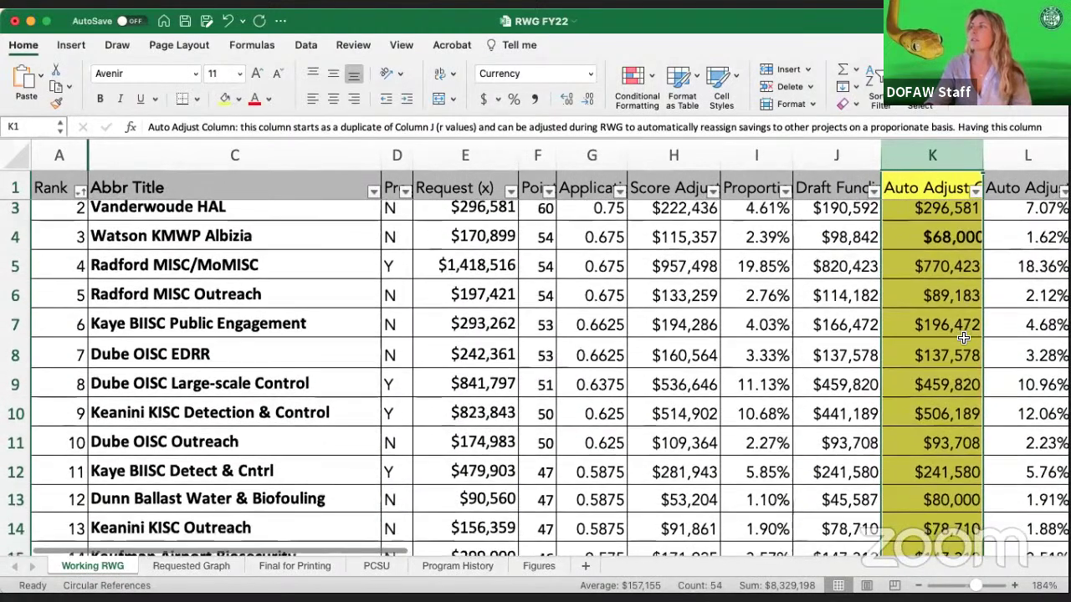
{"action": "scroll", "coordinate": [963, 338], "scroll_direction": "down", "scroll_amount": 1}
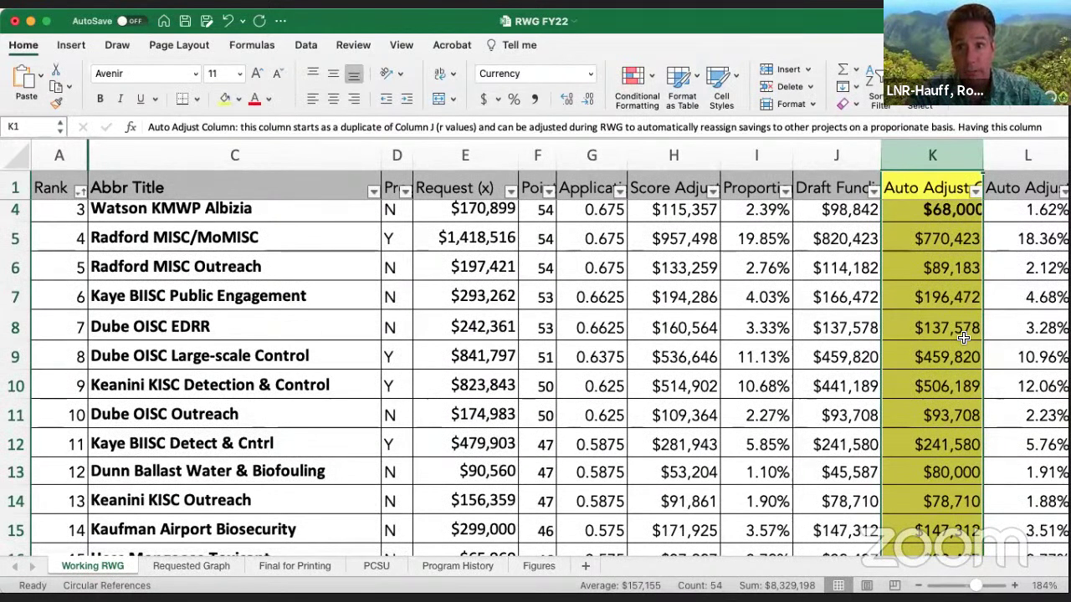
{"action": "scroll", "coordinate": [963, 337], "scroll_direction": "down", "scroll_amount": 1}
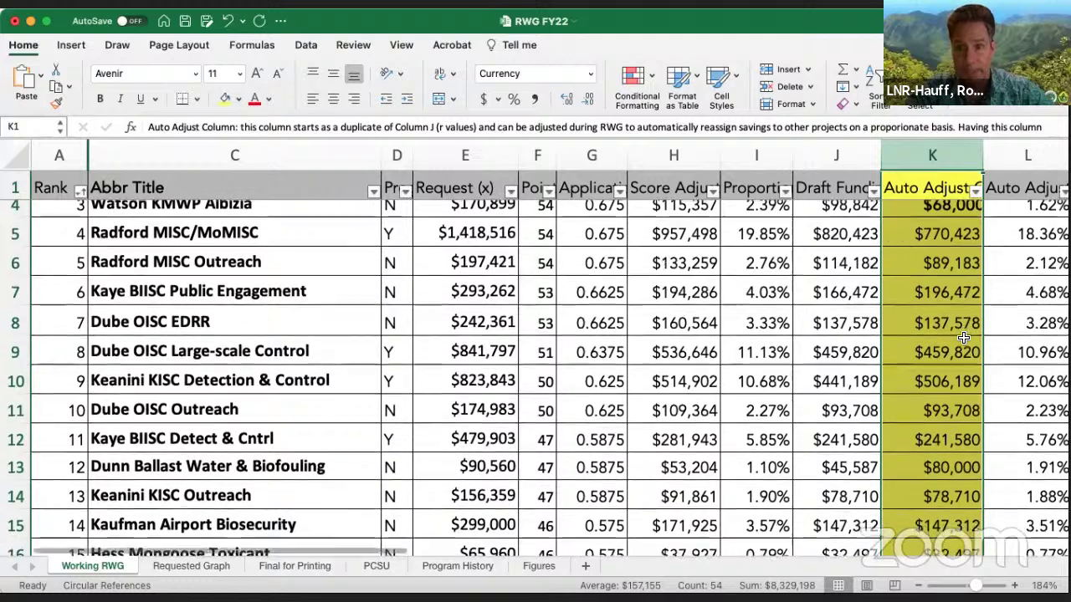
{"action": "scroll", "coordinate": [963, 337], "scroll_direction": "down", "scroll_amount": 1}
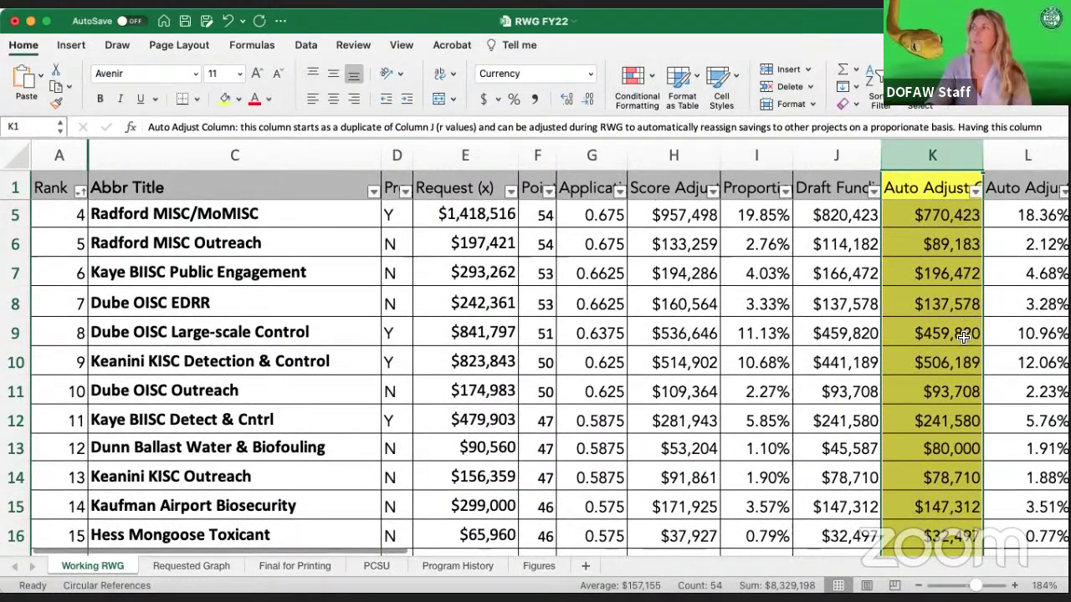
{"action": "scroll", "coordinate": [963, 337], "scroll_direction": "down", "scroll_amount": 2}
{"action": "scroll", "coordinate": [964, 337], "scroll_direction": "down", "scroll_amount": 1}
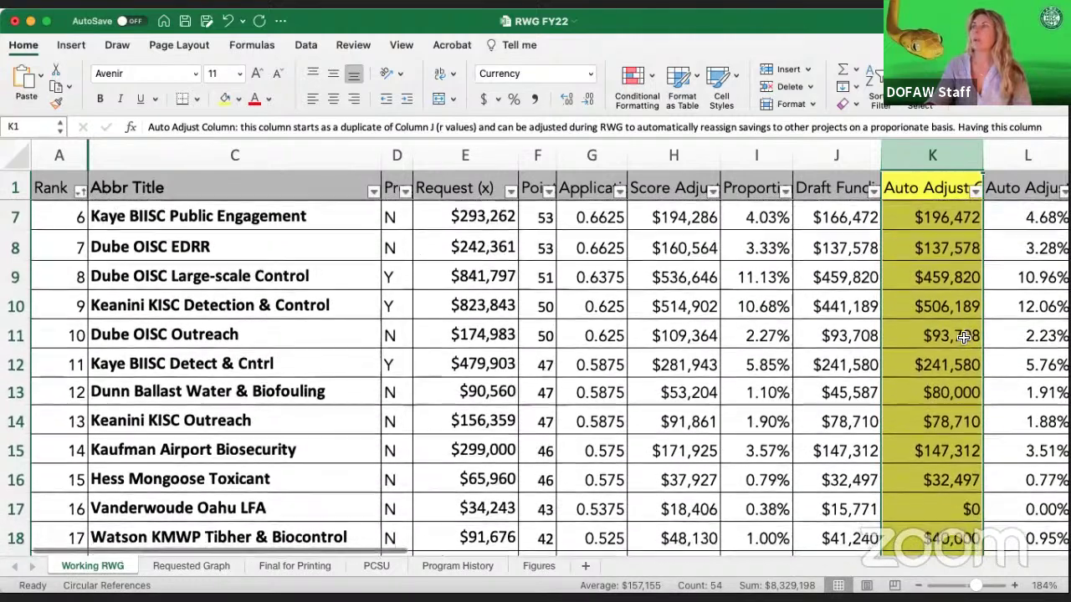
{"action": "scroll", "coordinate": [964, 337], "scroll_direction": "down", "scroll_amount": 1}
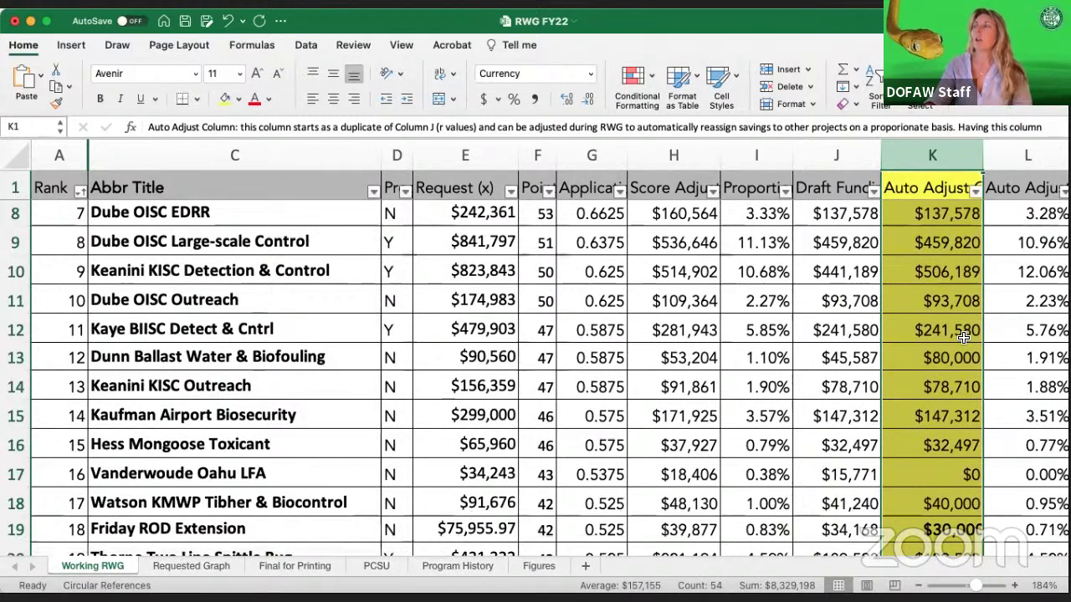
{"action": "scroll", "coordinate": [964, 337], "scroll_direction": "down", "scroll_amount": 1}
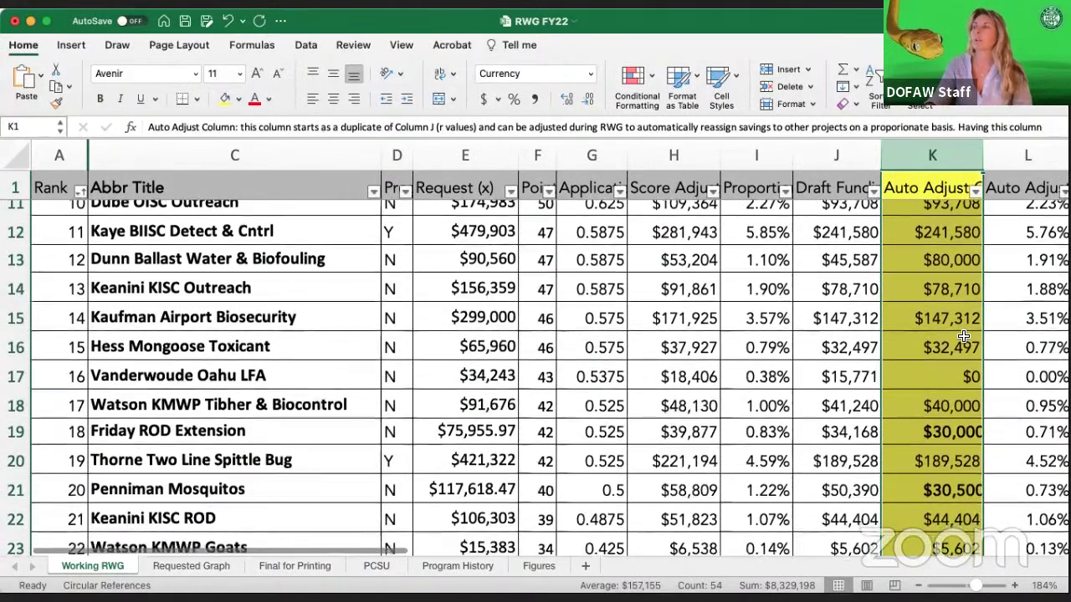
{"action": "scroll", "coordinate": [963, 337], "scroll_direction": "down", "scroll_amount": 1}
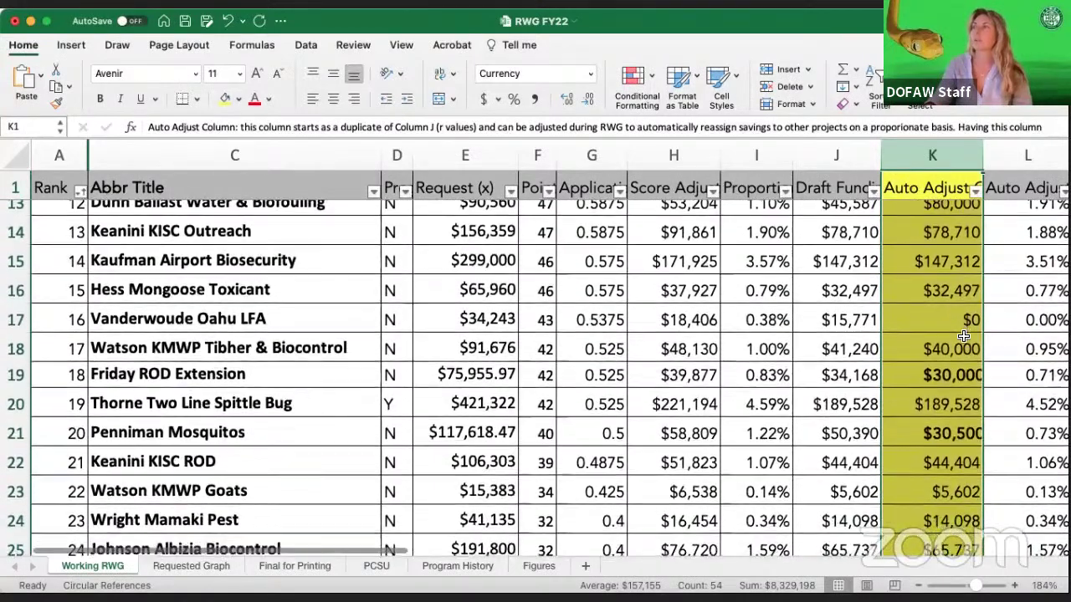
{"action": "scroll", "coordinate": [964, 337], "scroll_direction": "down", "scroll_amount": 1}
{"action": "scroll", "coordinate": [964, 335], "scroll_direction": "down", "scroll_amount": 2}
{"action": "scroll", "coordinate": [964, 335], "scroll_direction": "down", "scroll_amount": 3}
{"action": "scroll", "coordinate": [964, 336], "scroll_direction": "down", "scroll_amount": 1}
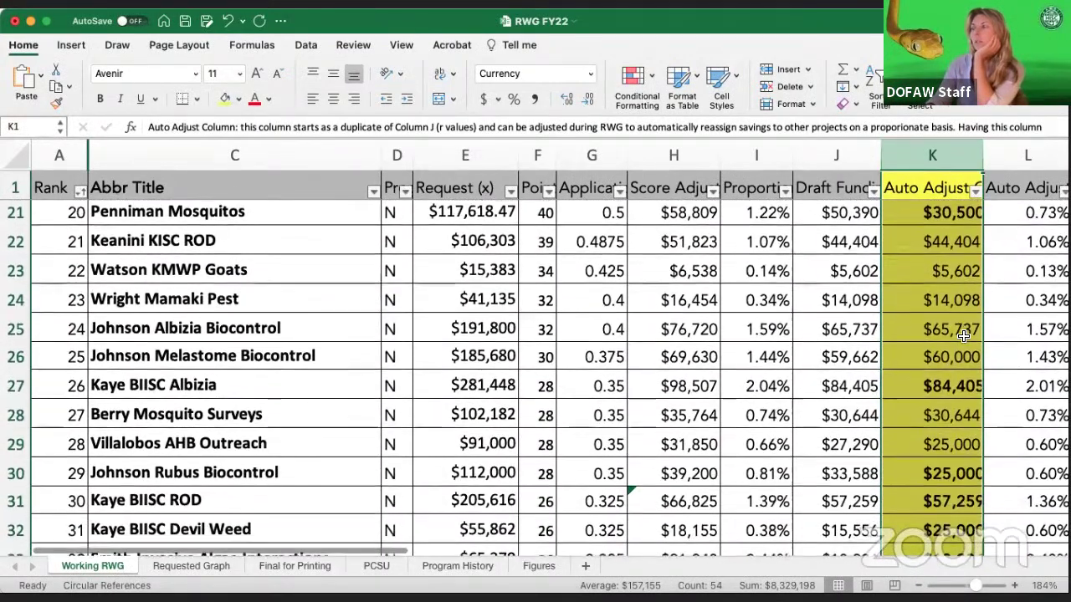
{"action": "scroll", "coordinate": [963, 336], "scroll_direction": "down", "scroll_amount": 1}
{"action": "scroll", "coordinate": [963, 336], "scroll_direction": "down", "scroll_amount": 1}
{"action": "scroll", "coordinate": [964, 336], "scroll_direction": "down", "scroll_amount": 2}
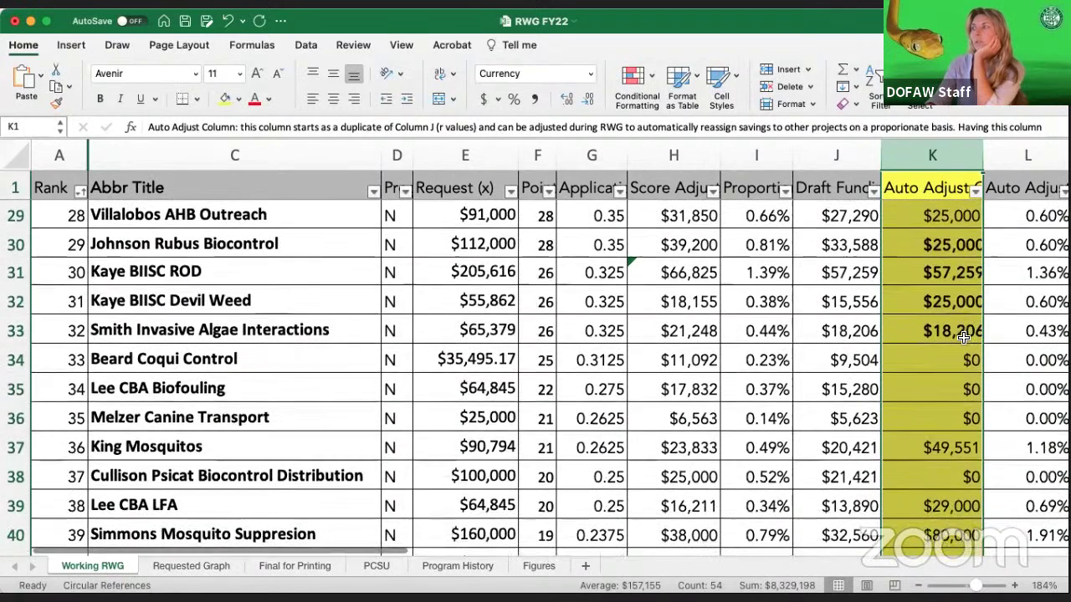
{"action": "scroll", "coordinate": [963, 337], "scroll_direction": "down", "scroll_amount": 2}
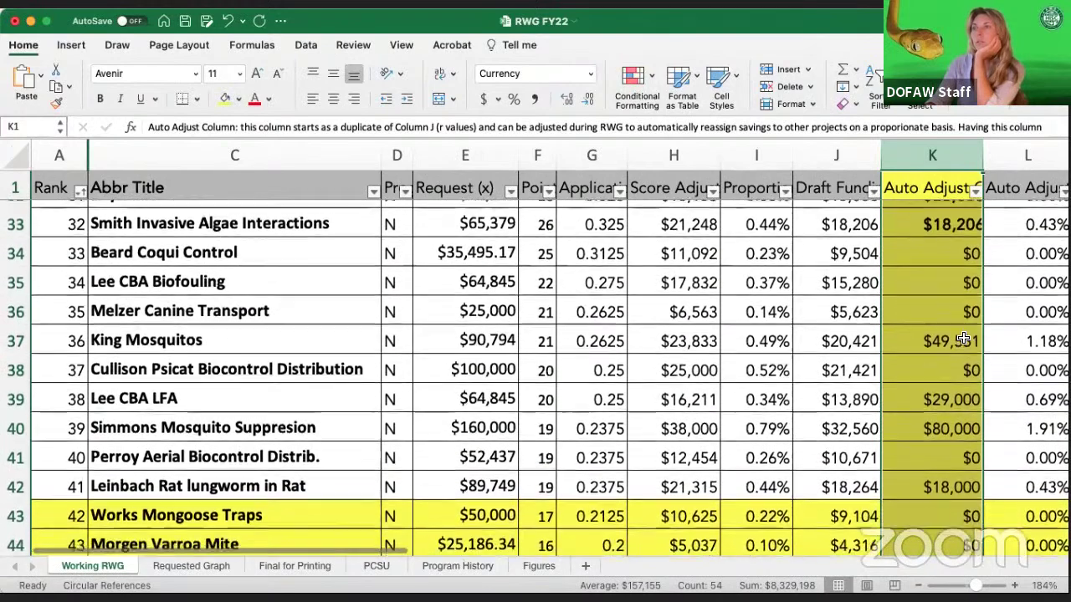
{"action": "scroll", "coordinate": [963, 337], "scroll_direction": "down", "scroll_amount": 2}
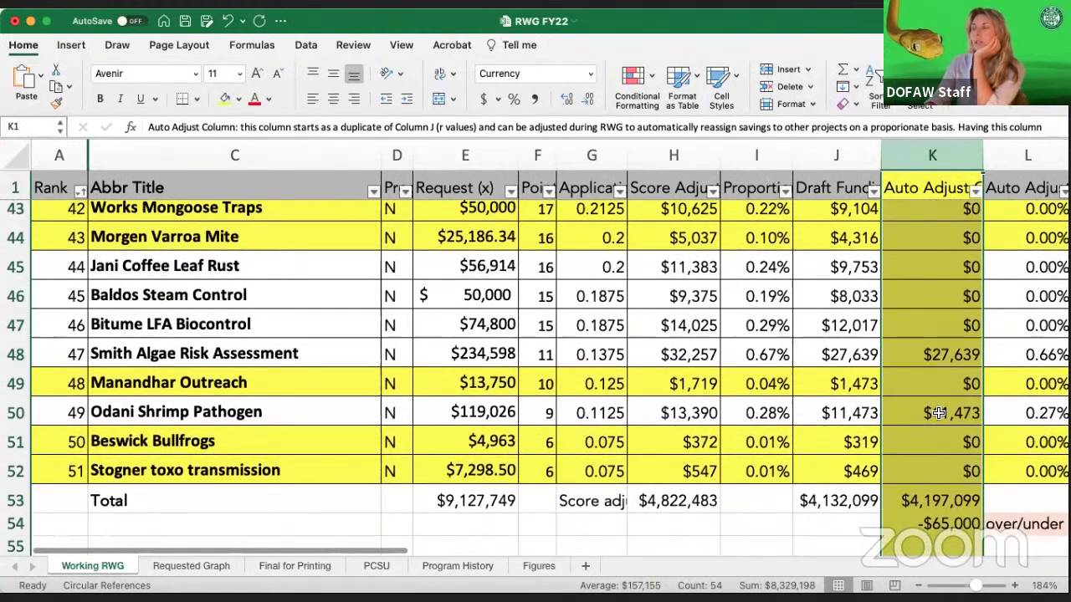
{"action": "left_click_drag", "start_coordinate": [963, 337], "coordinate": [951, 516]}
{"action": "left_click", "coordinate": [950, 516]}
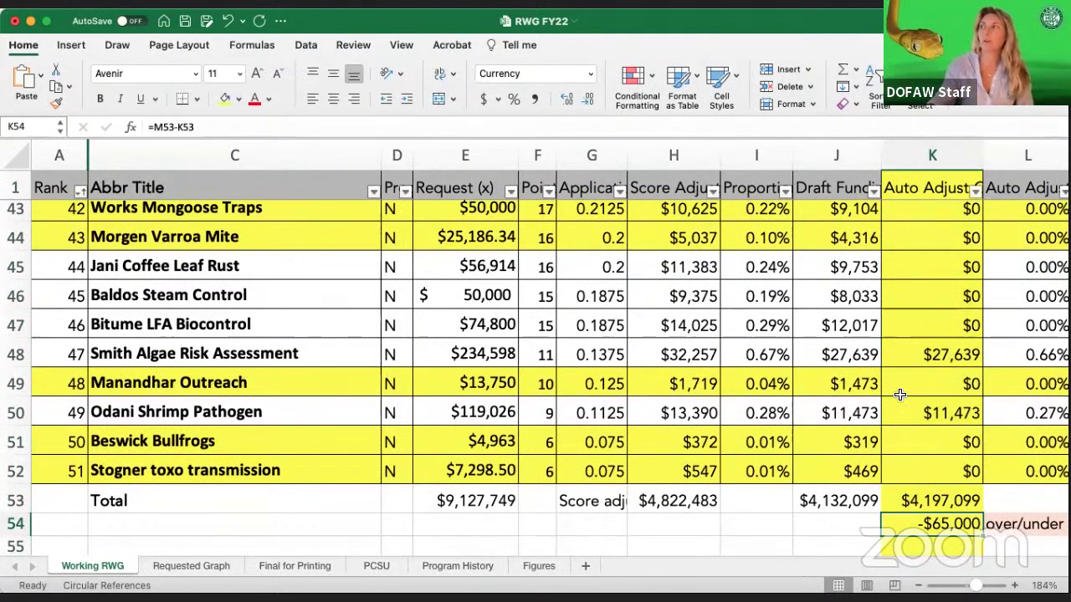
Look over the upper and middle ranks of the funding table together with the RWG recommendation and notes columns
{"action": "left_click_drag", "start_coordinate": [974, 586], "coordinate": [960, 587]}
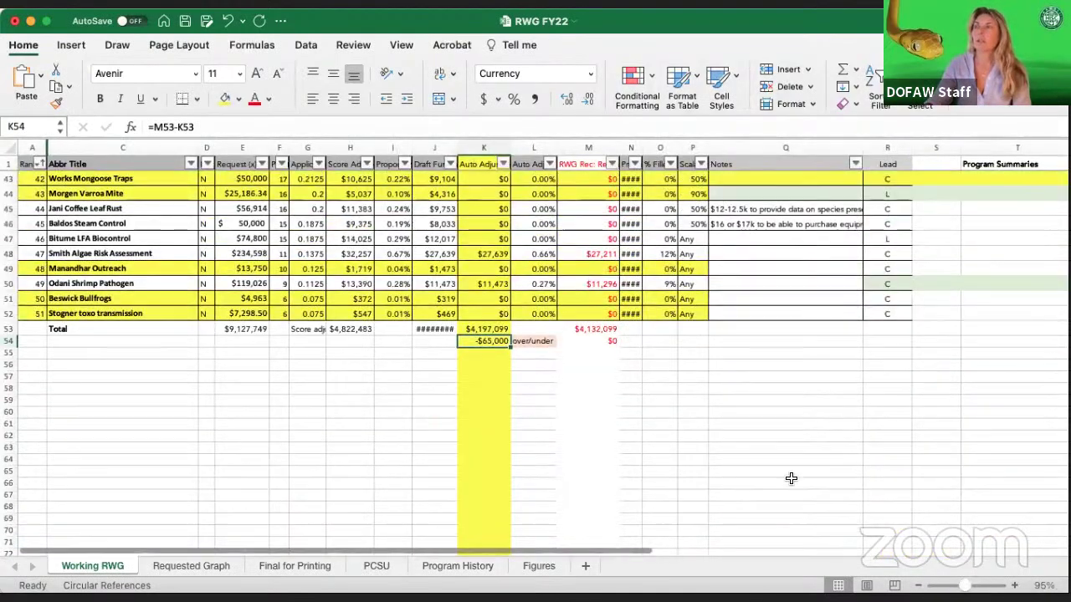
{"action": "scroll", "coordinate": [787, 477], "scroll_direction": "up", "scroll_amount": 12}
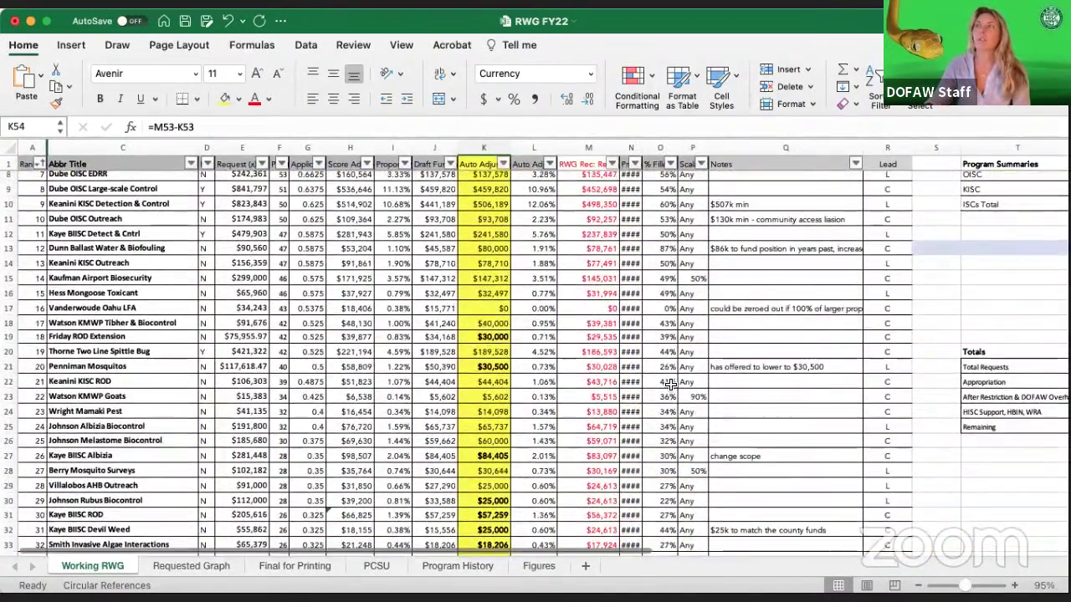
{"action": "scroll", "coordinate": [669, 385], "scroll_direction": "up", "scroll_amount": 2}
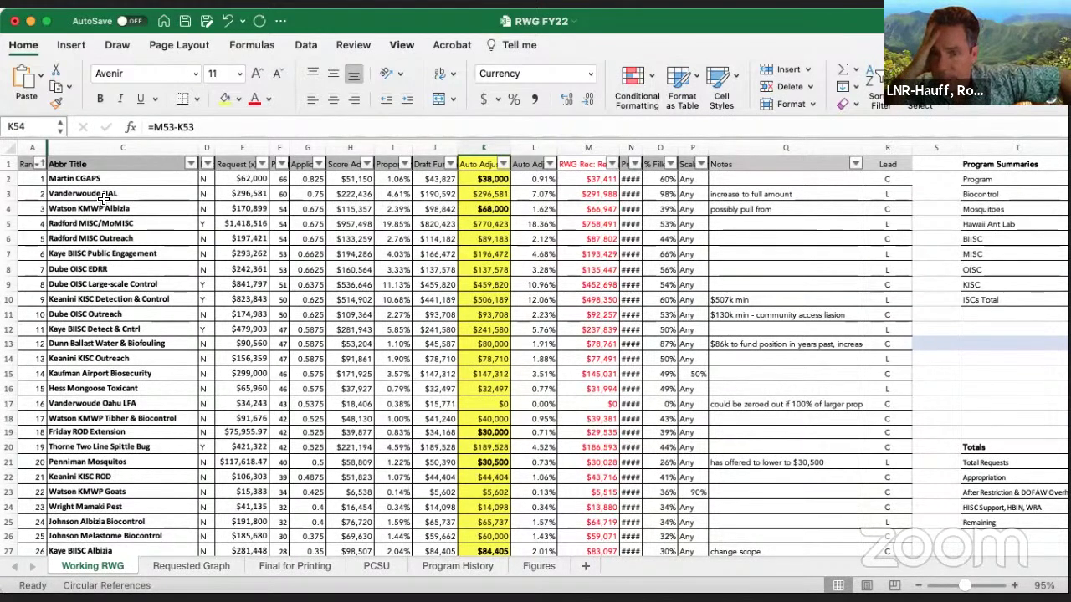
{"action": "scroll", "coordinate": [499, 360], "scroll_direction": "down", "scroll_amount": 10}
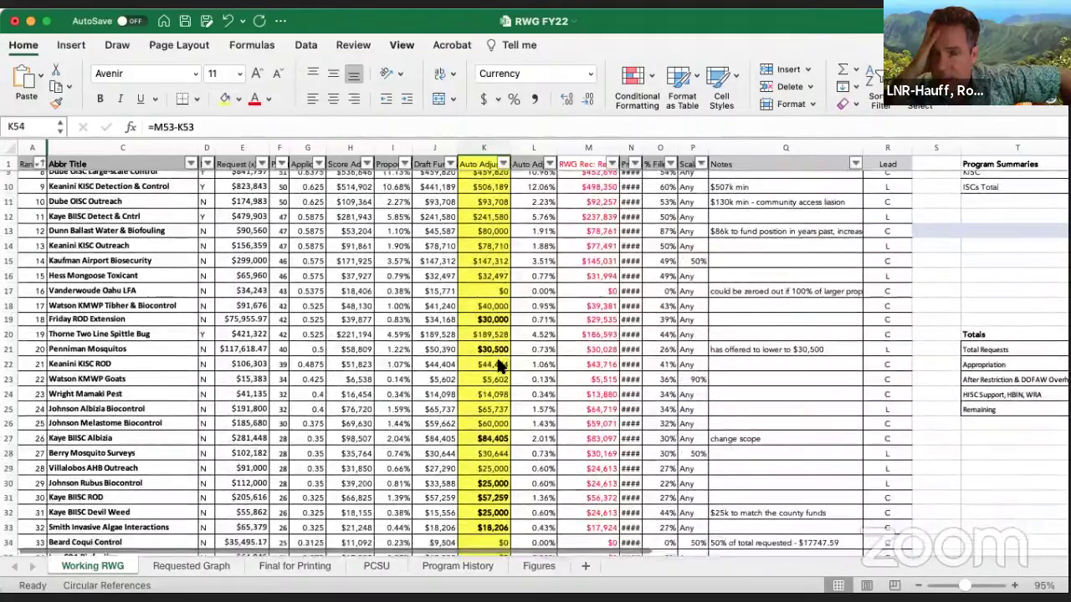
{"action": "scroll", "coordinate": [498, 365], "scroll_direction": "up", "scroll_amount": 10}
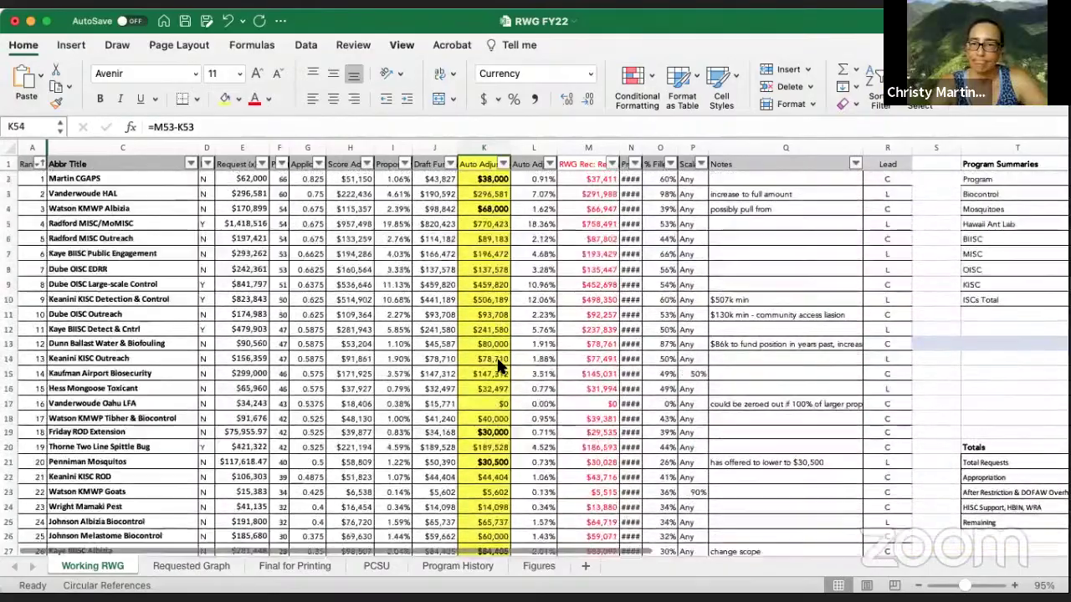